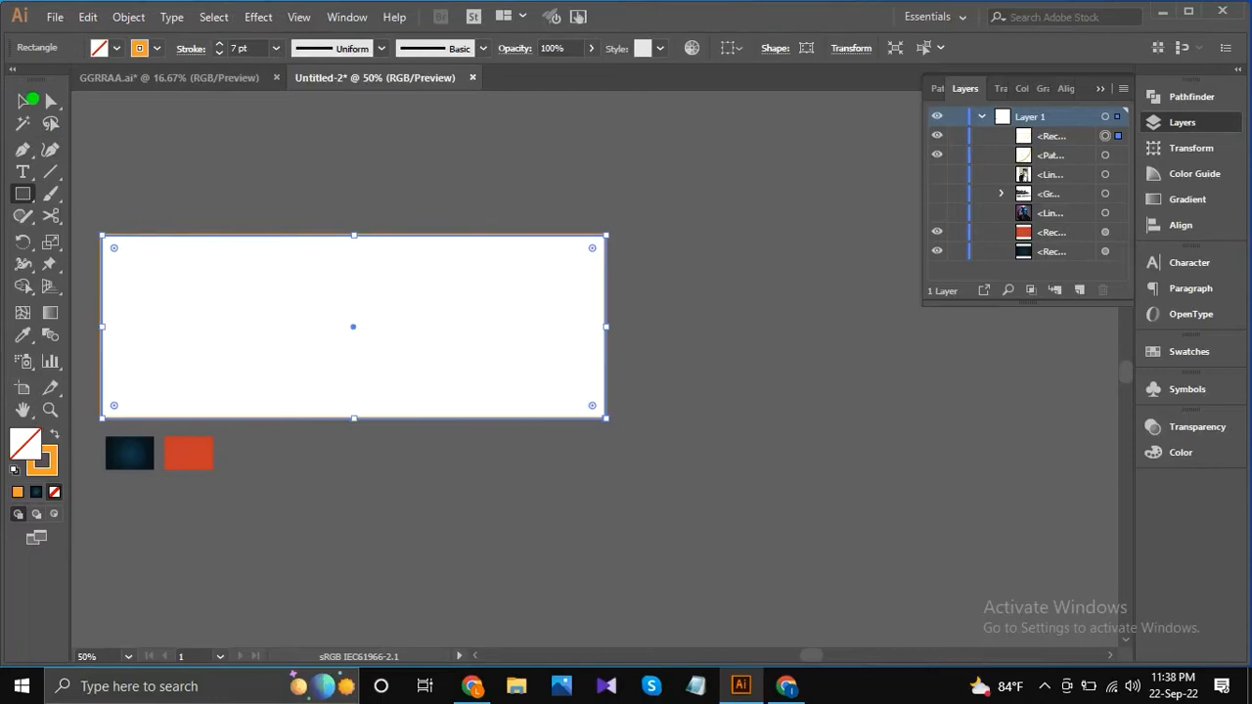
Remove the orange stroke from the rectangle that covers the artboard.
click(157, 48)
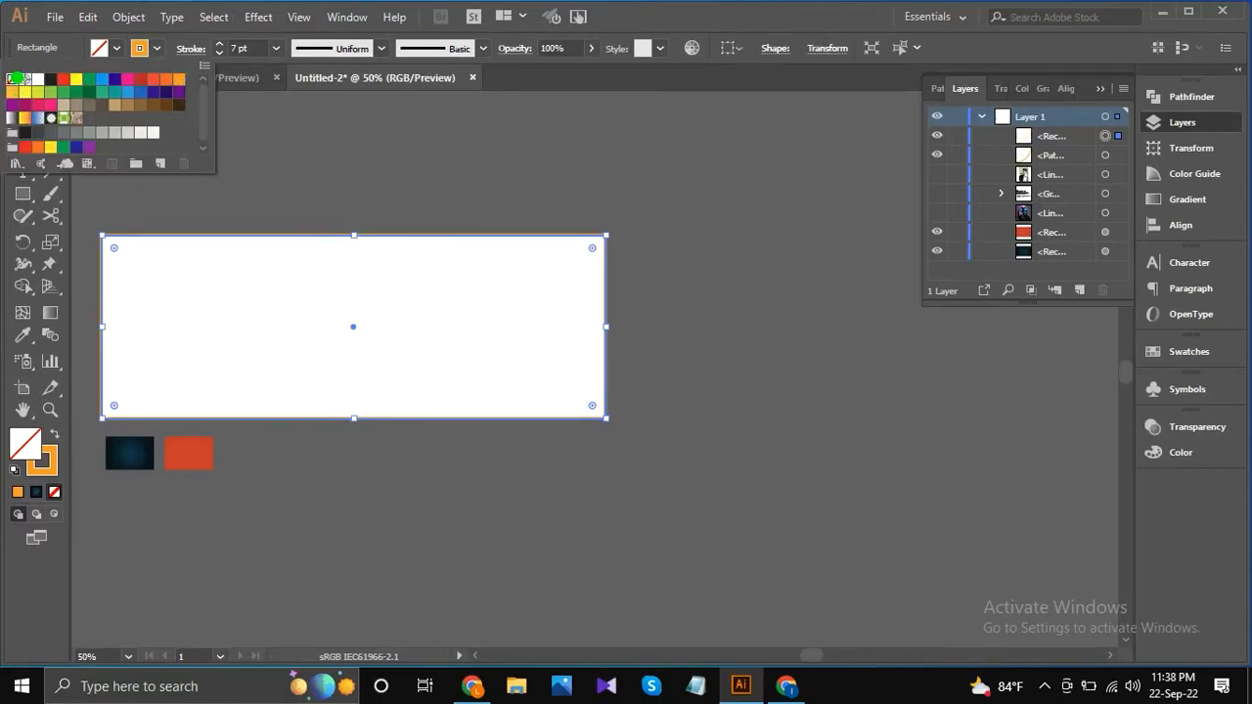
click(16, 77)
click(92, 137)
Draw a circle about 328 px across in the right part of the banner.
drag(19, 194, 109, 241)
drag(492, 320, 549, 395)
click(18, 95)
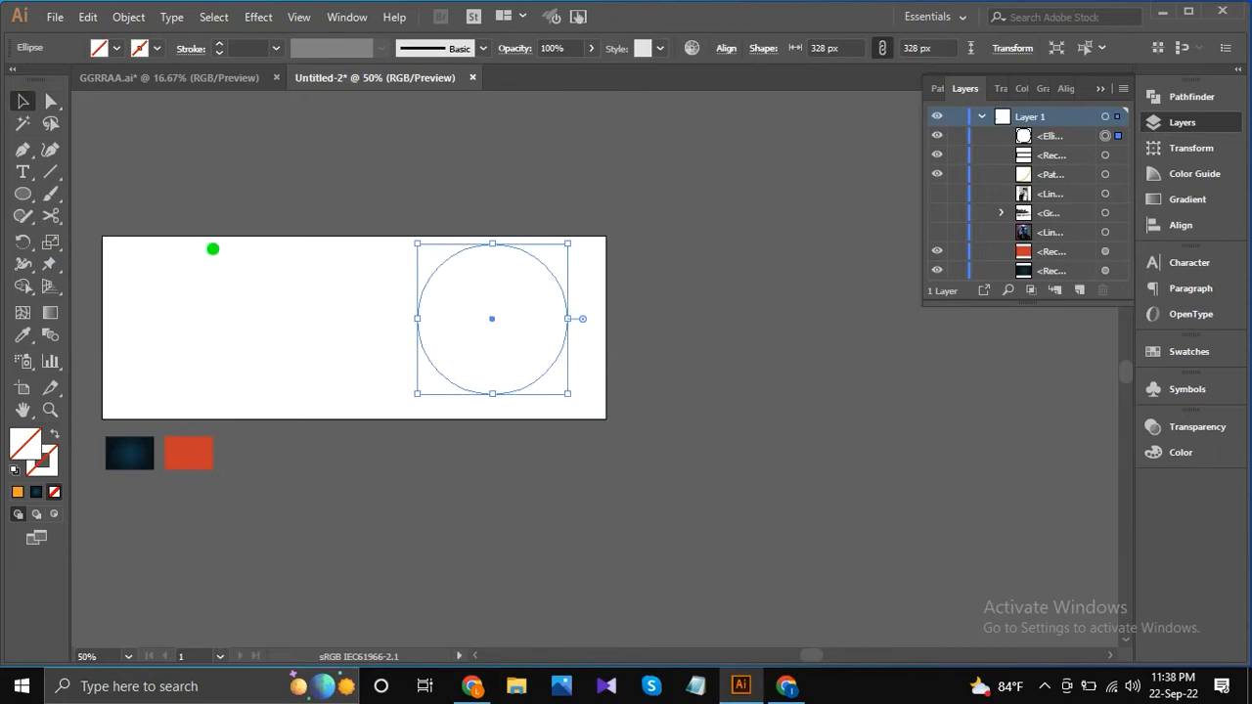
click(228, 281)
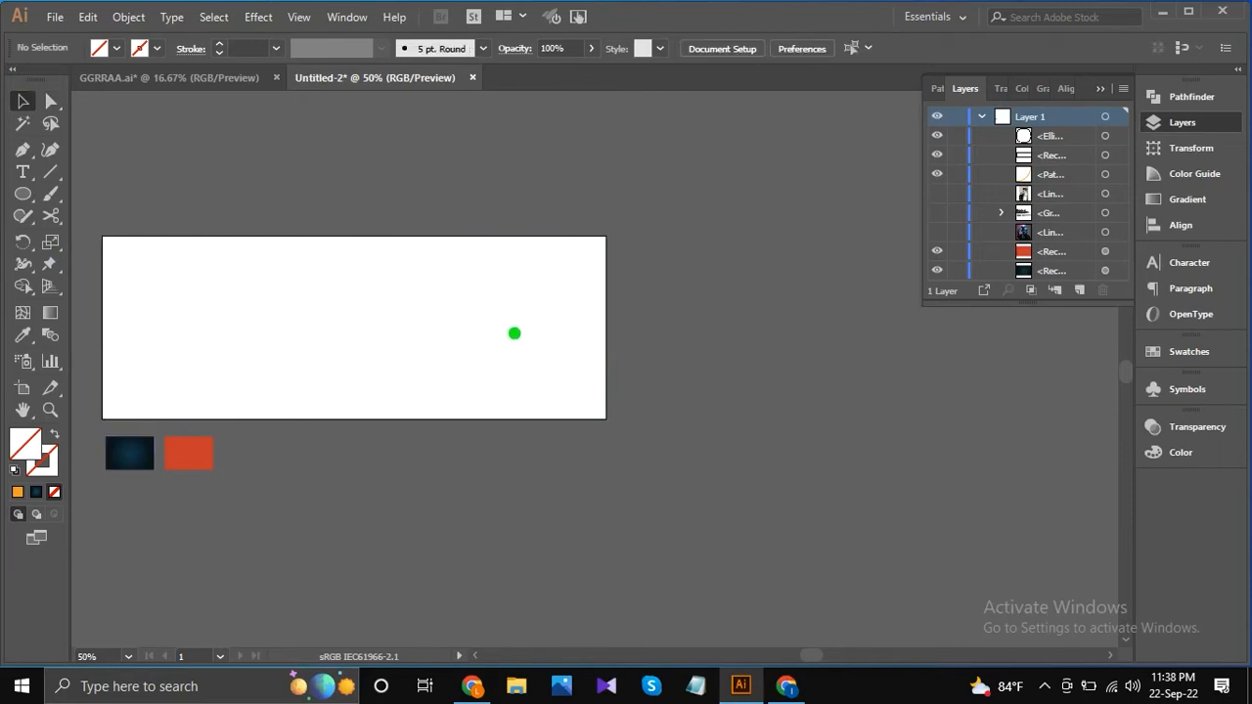
Fill the new circle with orange.
drag(464, 175, 560, 307)
click(388, 284)
click(423, 286)
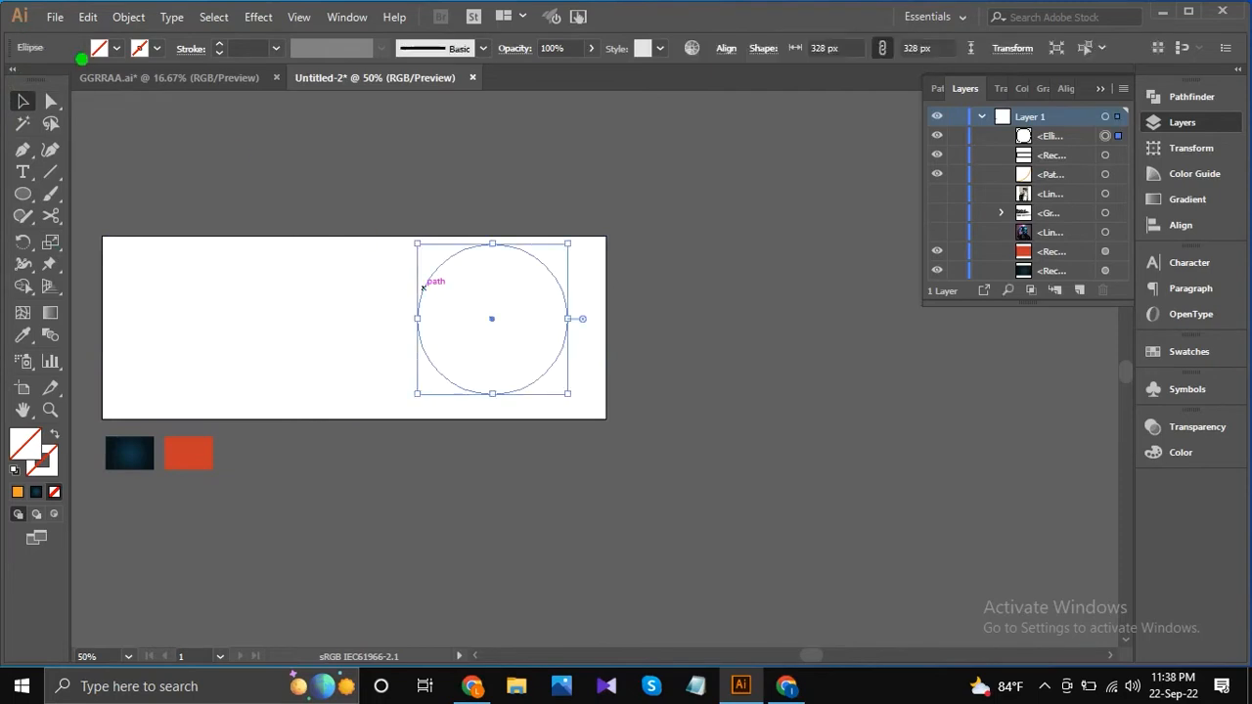
click(116, 47)
click(178, 79)
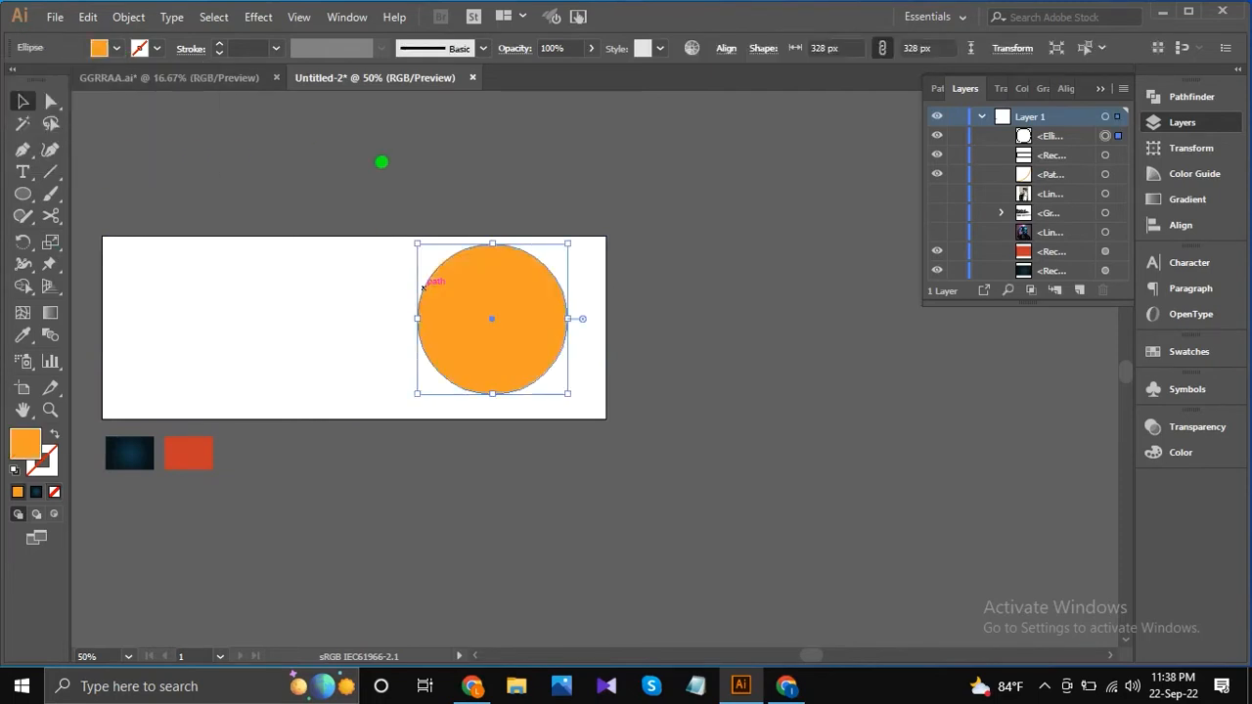
click(231, 288)
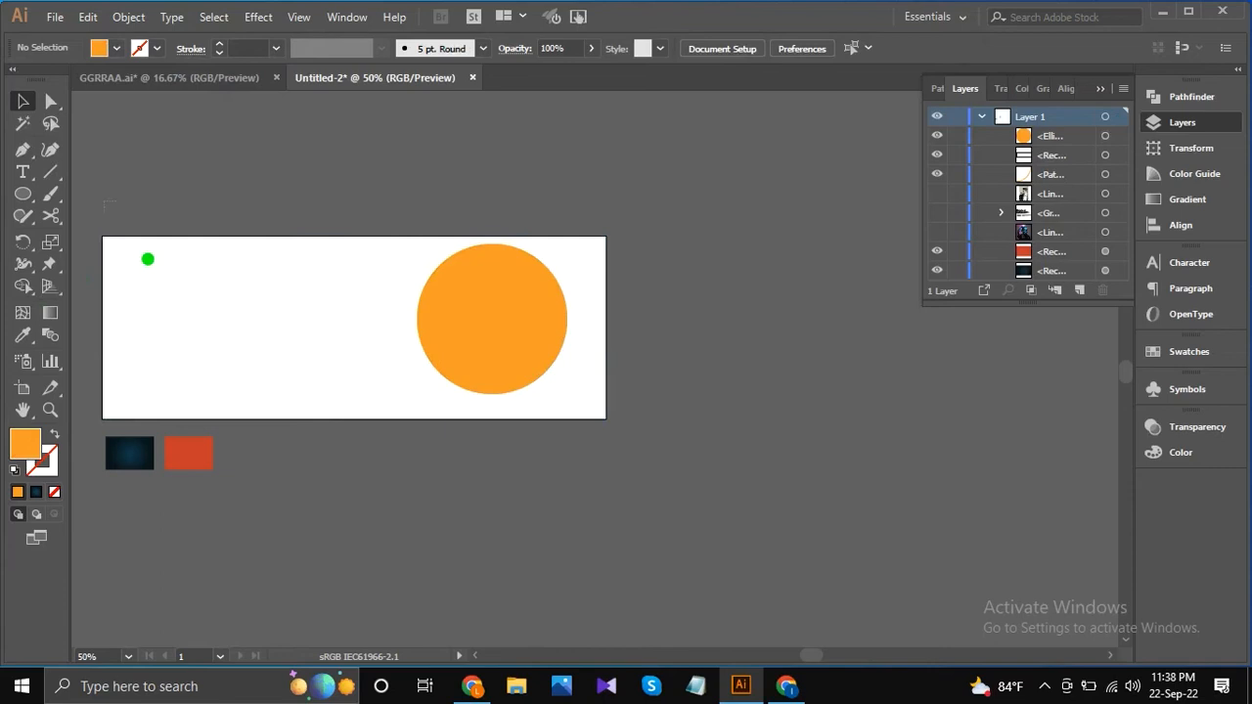
Apply the dark blue gradient of the small sample rectangle below the artboard to the banner background using the Eyedropper.
click(153, 267)
click(22, 334)
click(129, 452)
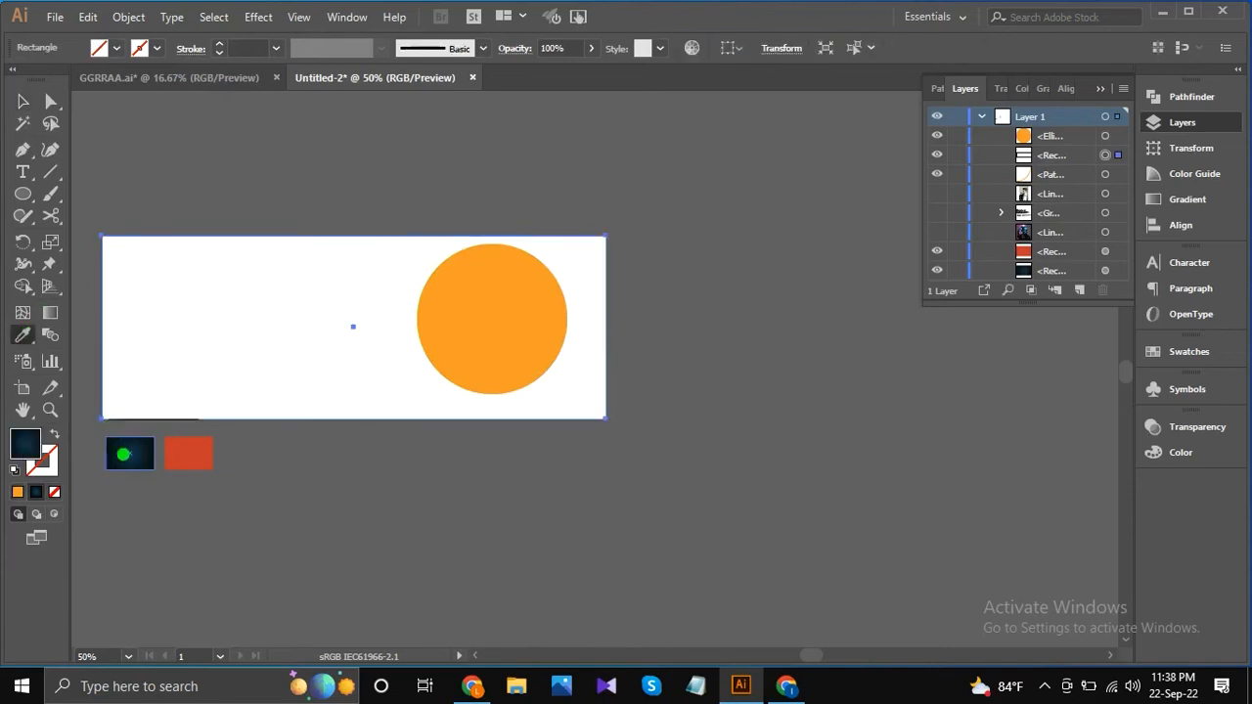
click(20, 101)
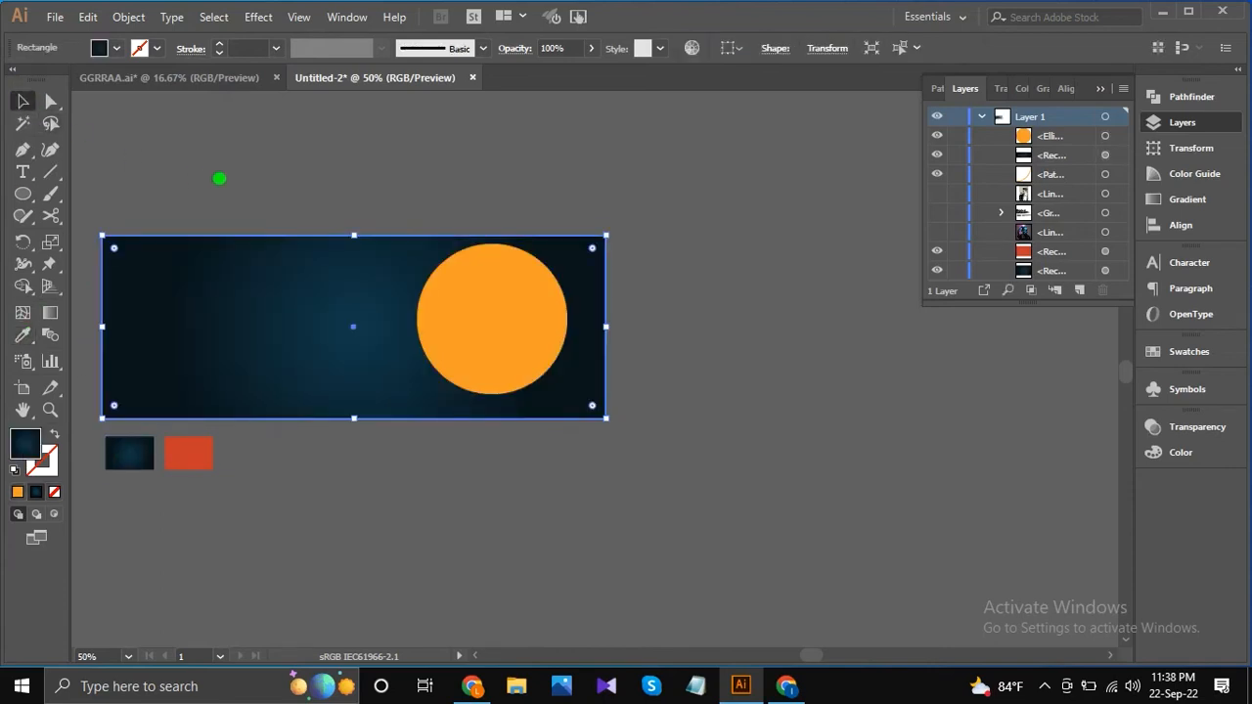
click(219, 178)
Scale the orange circle down to about 311 px and move it slightly toward the banner's right edge.
click(517, 365)
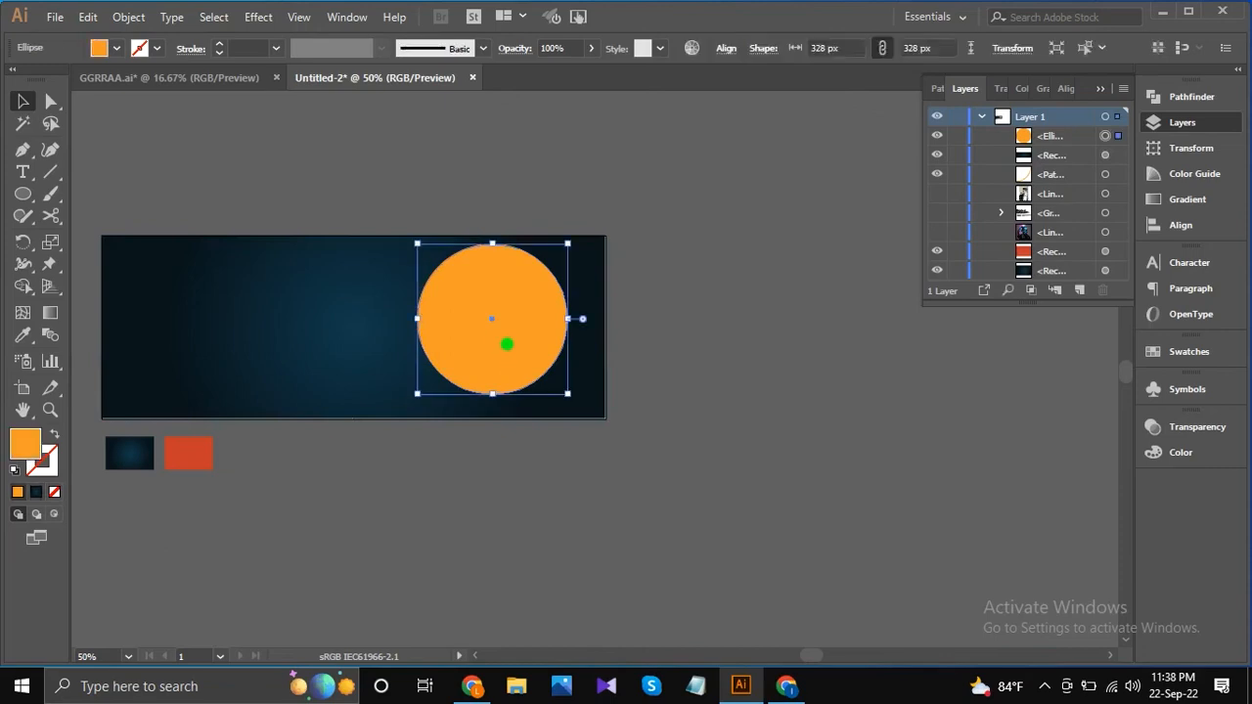
scroll(508, 343, up, 1)
drag(590, 411, 581, 407)
drag(489, 313, 501, 327)
Set the alignment reference to the artboard and center the orange circle vertically on it.
click(725, 48)
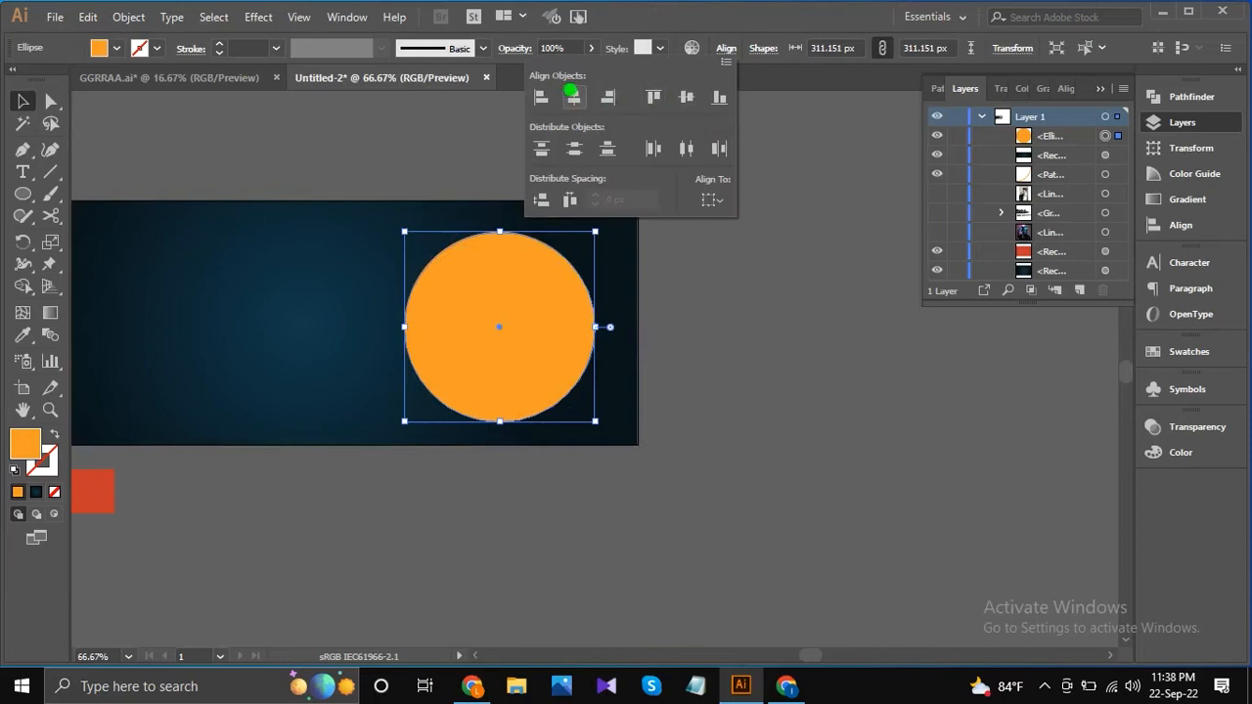
click(721, 201)
click(732, 258)
click(687, 97)
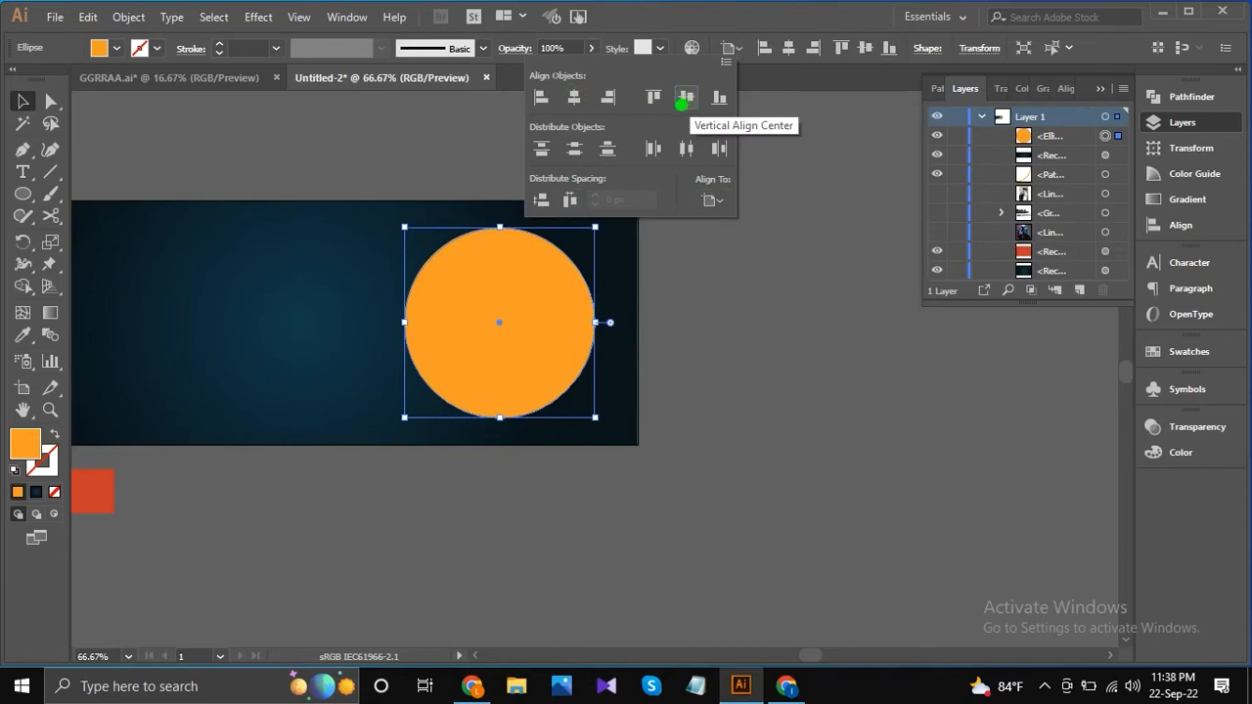
key(ctrl+shift+a)
Shrink the orange circle slightly further around its center.
scroll(500, 290, down, 1)
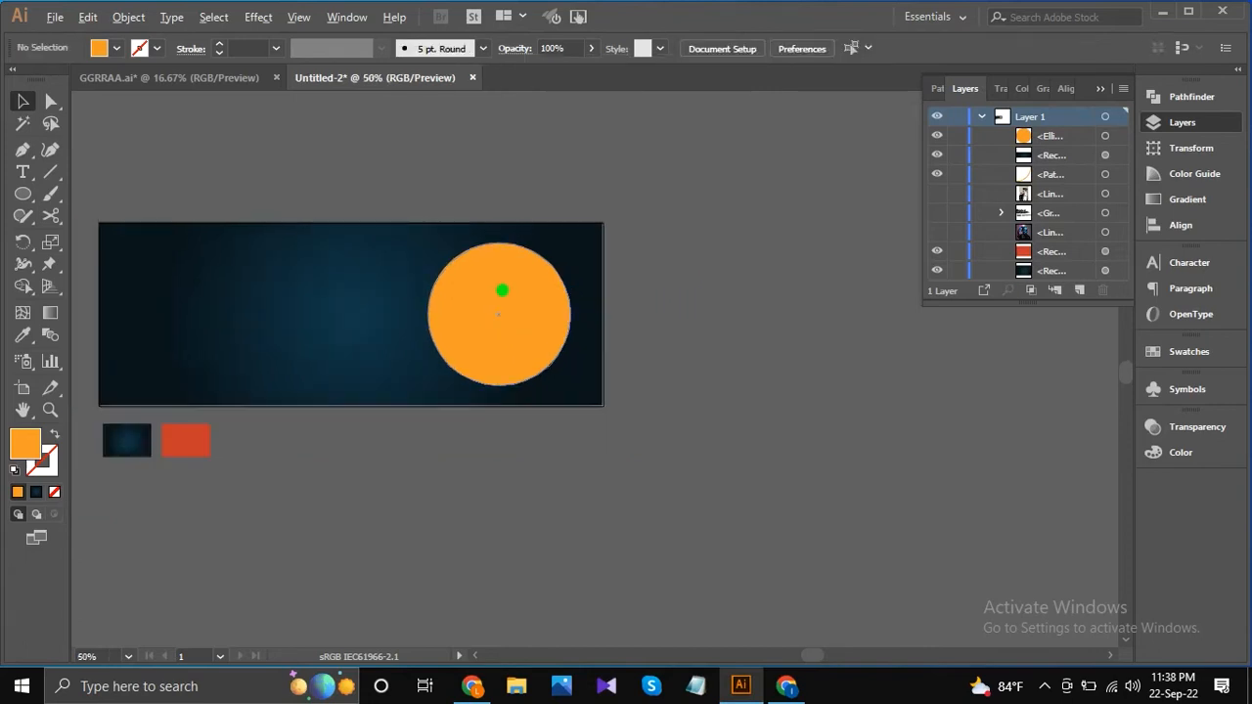
click(539, 370)
drag(568, 387, 561, 381)
scroll(510, 290, up, 1)
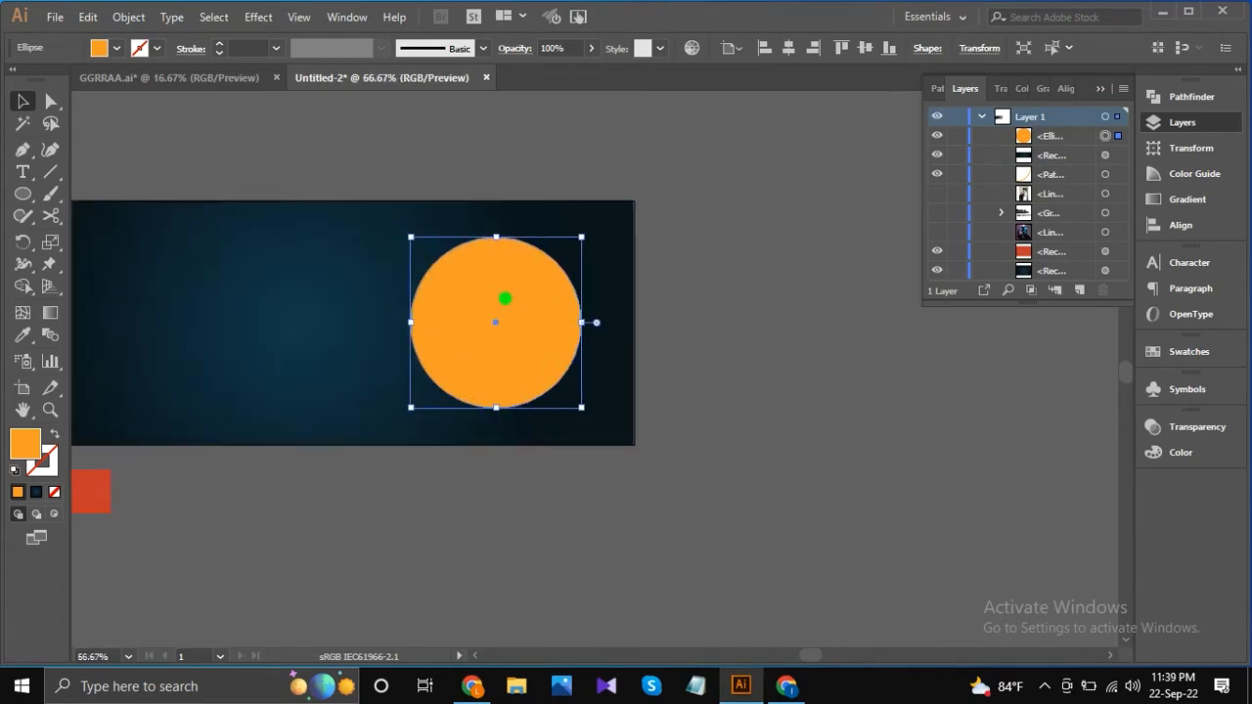
Move the orange circle horizontally until it sits just inside the banner's right edge.
drag(508, 294, 551, 304)
key(Right)
key(Right)
key(Right)
key(Right)
key(Right)
key(Right)
key(Right)
key(Right)
key(Right)
key(Right)
key(Right)
key(Right)
key(Right)
key(Right)
key(Right)
key(Right)
key(Right)
key(Right)
key(Right)
key(Right)
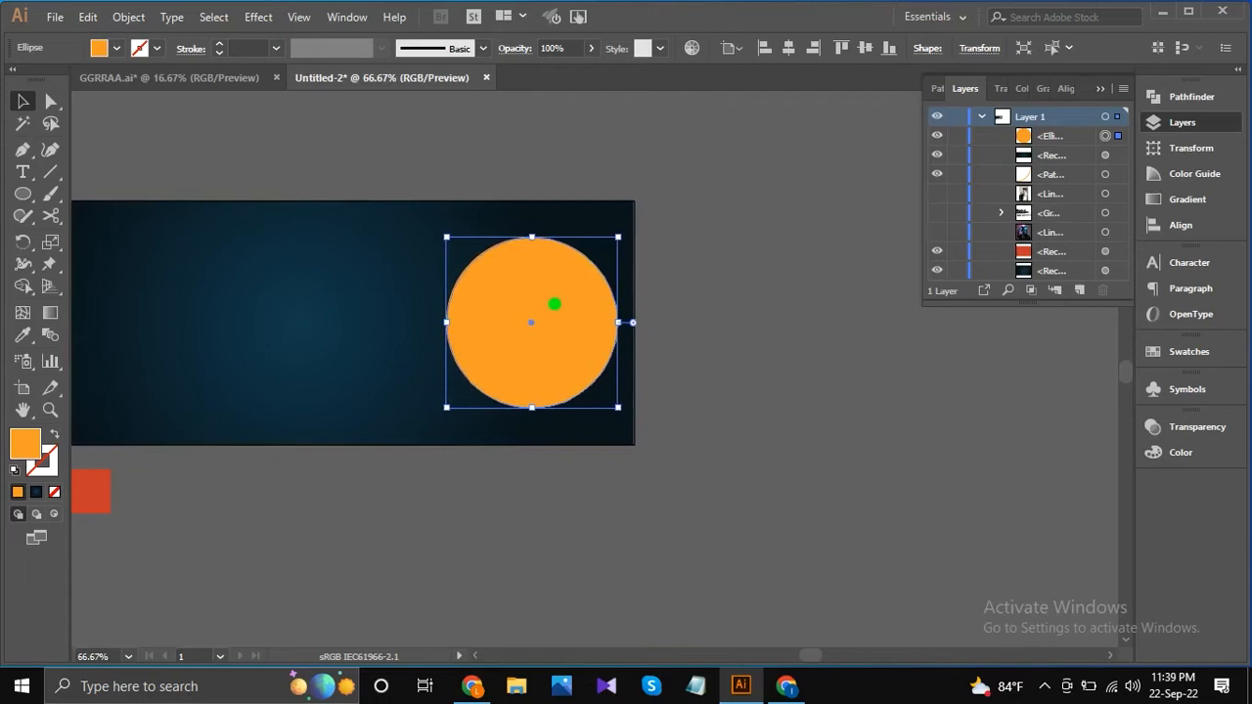
key(Right)
key(Right)
key(Right)
key(Right)
key(Right)
key(Right)
key(Right)
key(Right)
key(Right)
key(Right)
key(Right)
key(Right)
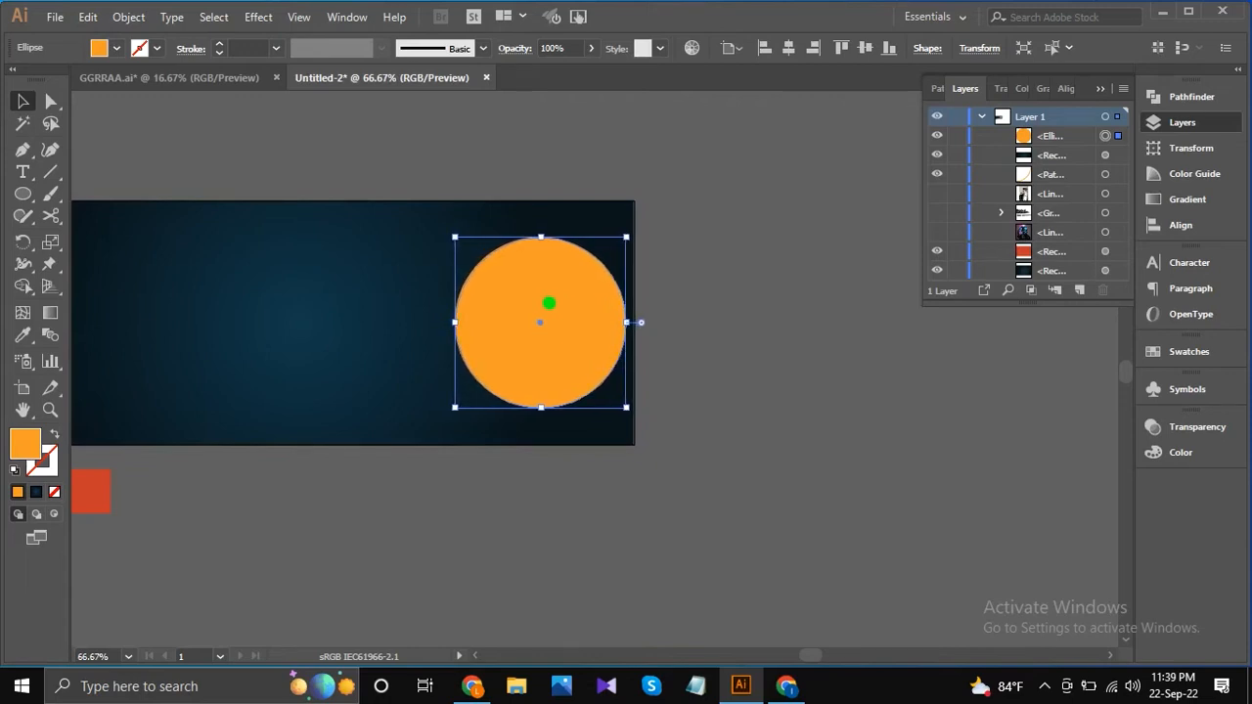
Duplicate the orange circle horizontally to the left, leaving a small gap between the two circles.
drag(551, 320, 339, 323)
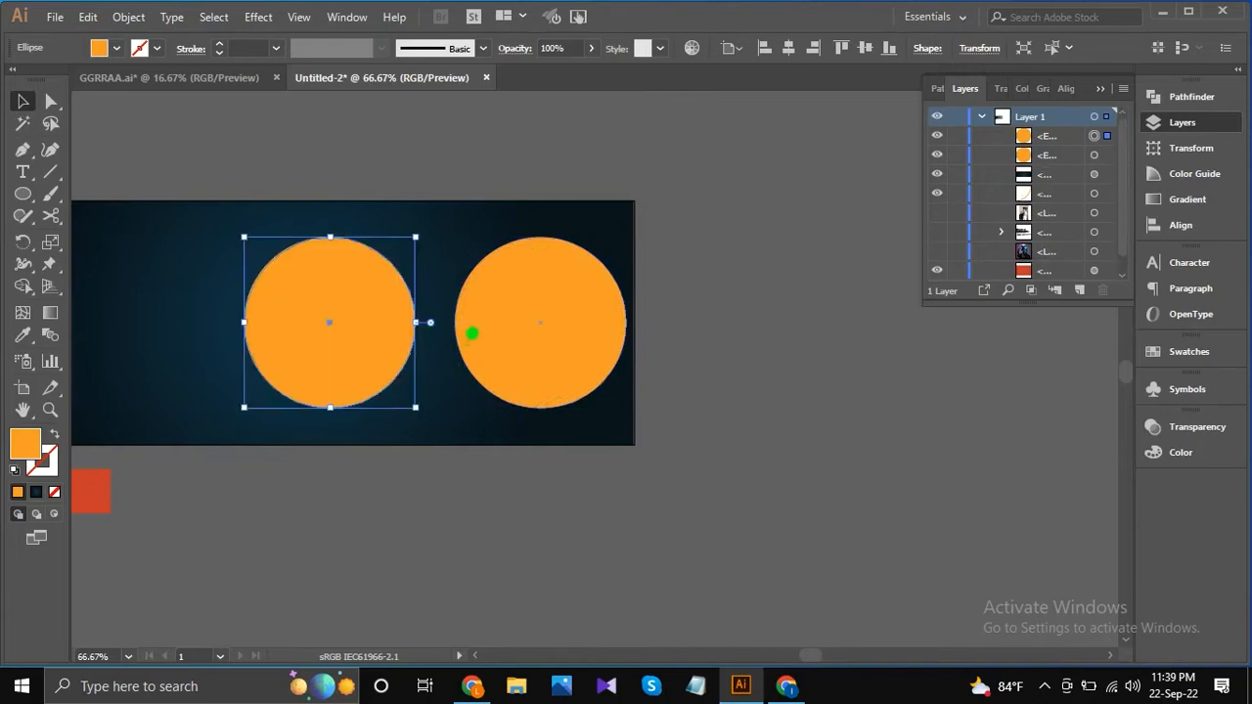
key(ctrl+minus)
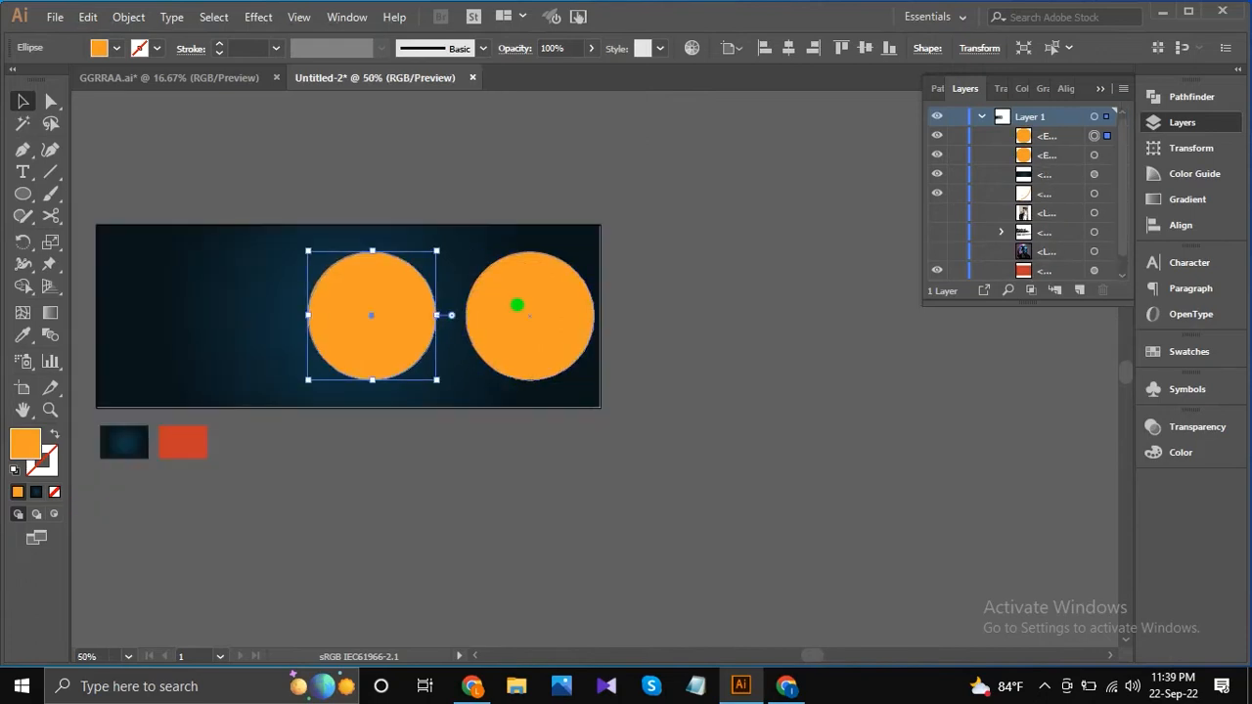
click(652, 277)
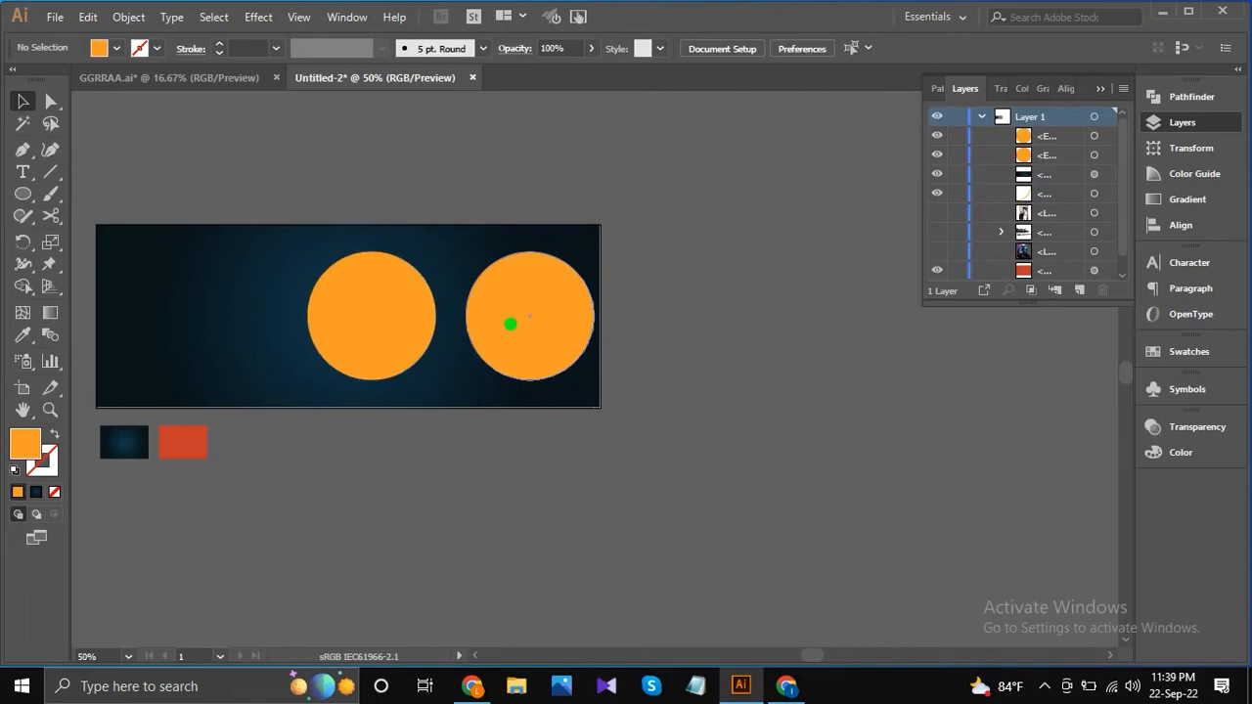
Draw a concentric, unfilled circle about 292 px across with a 7 pt white stroke around the right orange circle.
click(513, 319)
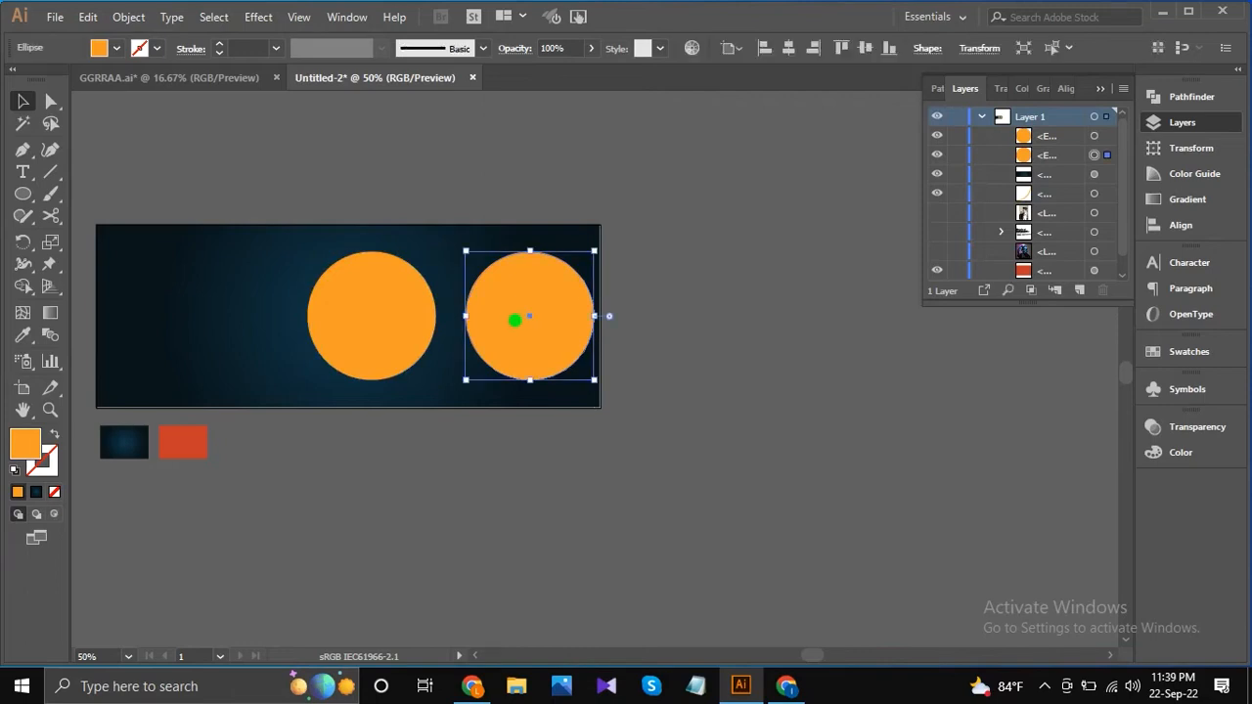
alt+scroll(371, 316, up, 1)
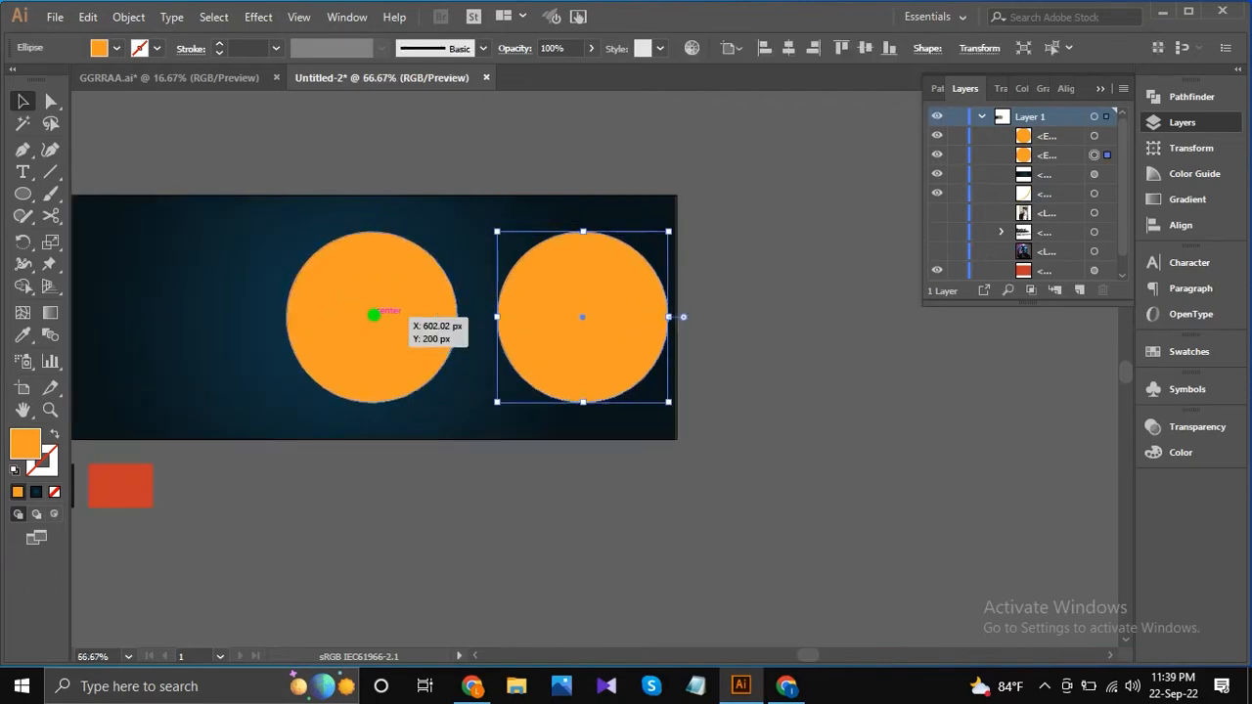
click(532, 308)
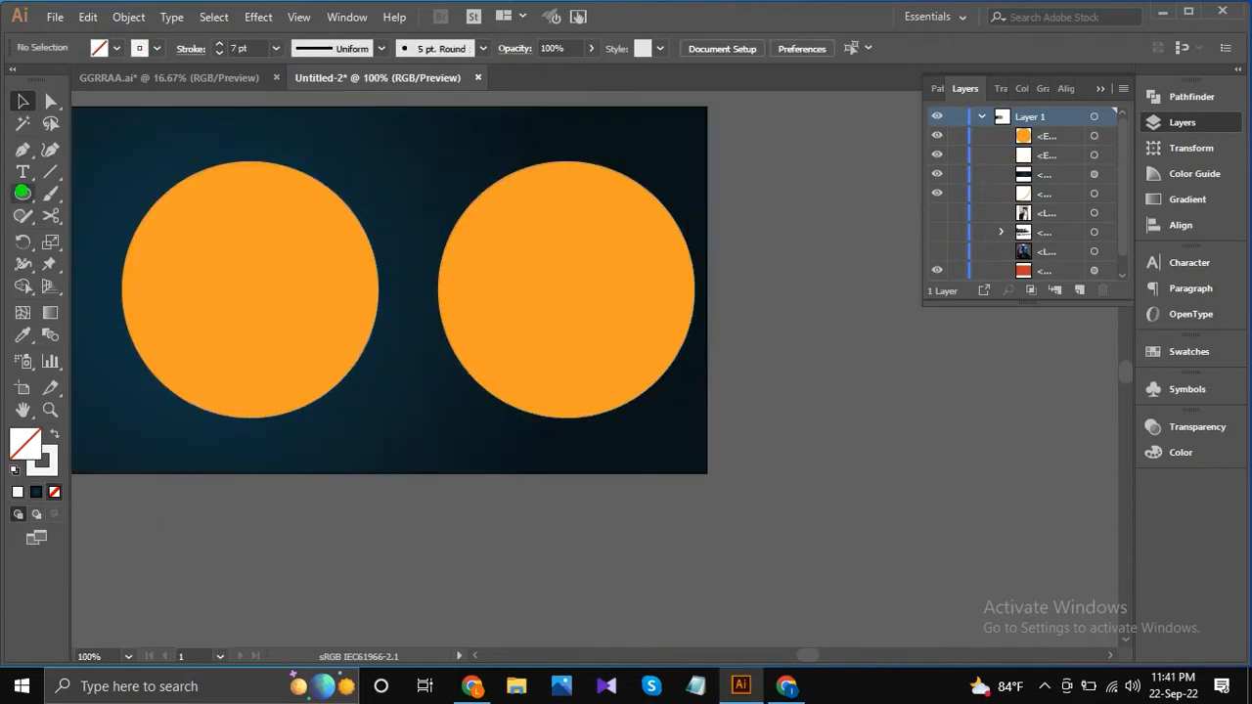
drag(21, 192, 93, 233)
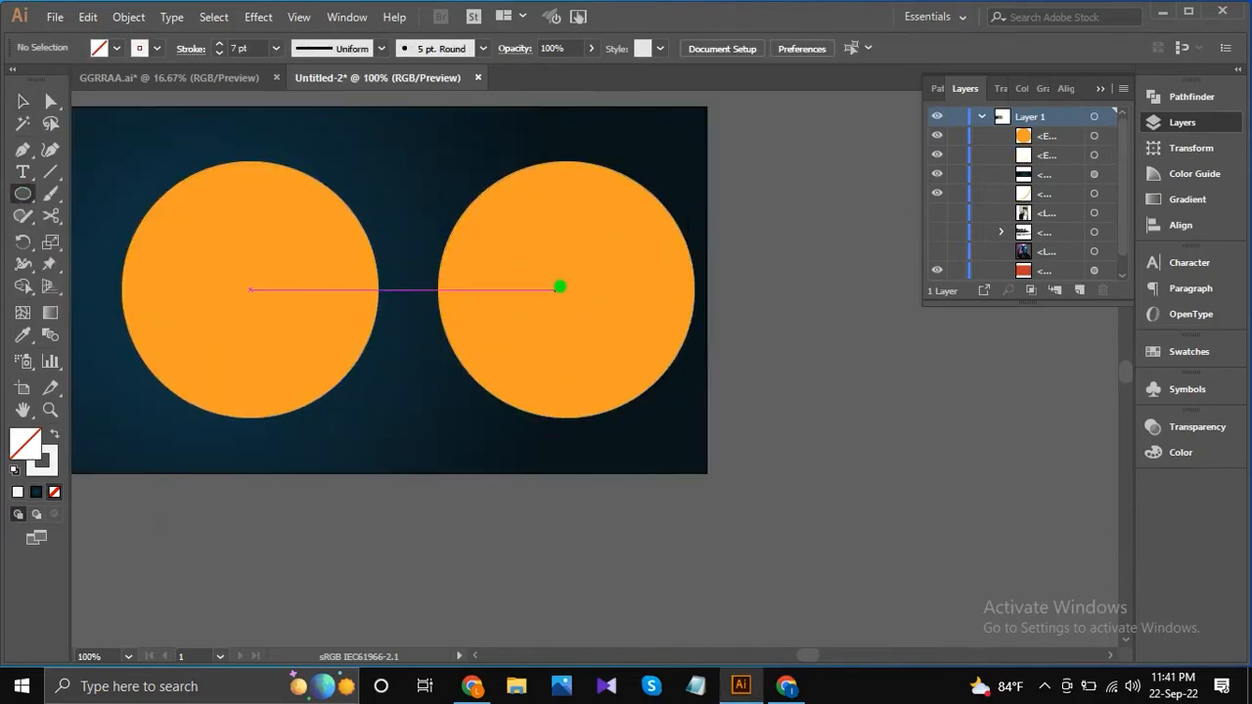
drag(565, 289, 653, 422)
Cut the white ring with the Scissors tool at its right, bottom and top points.
key(c)
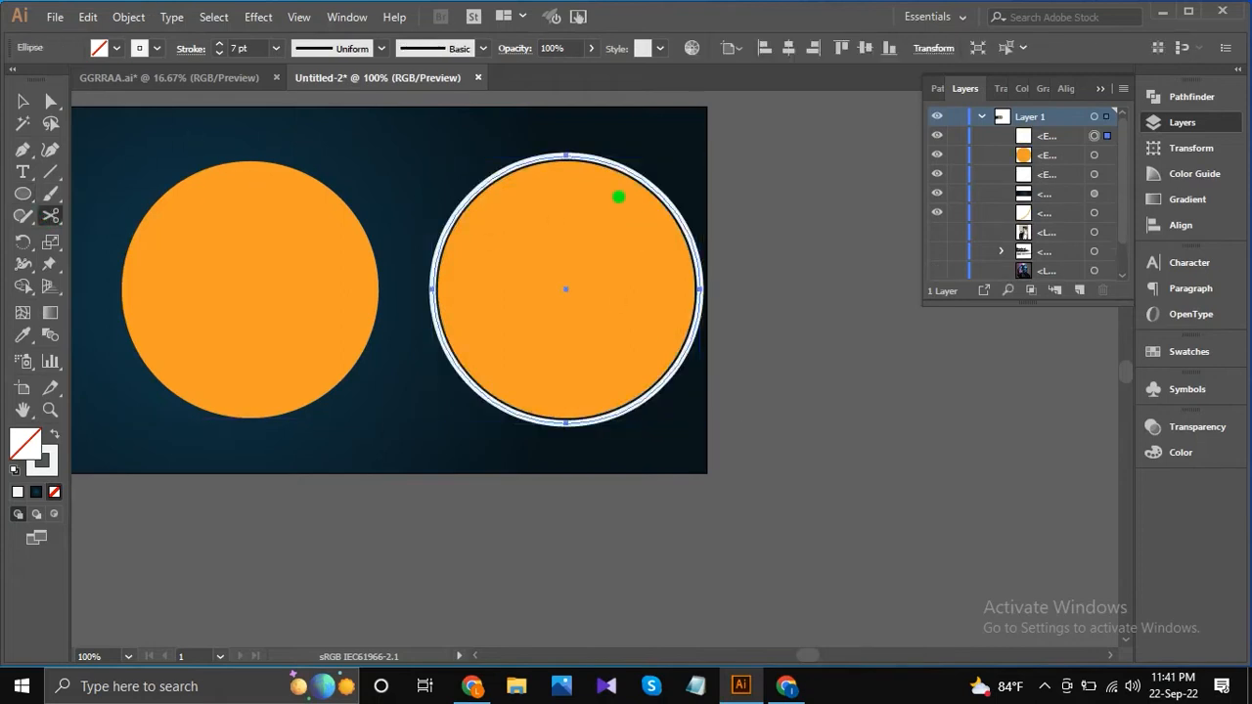
click(701, 291)
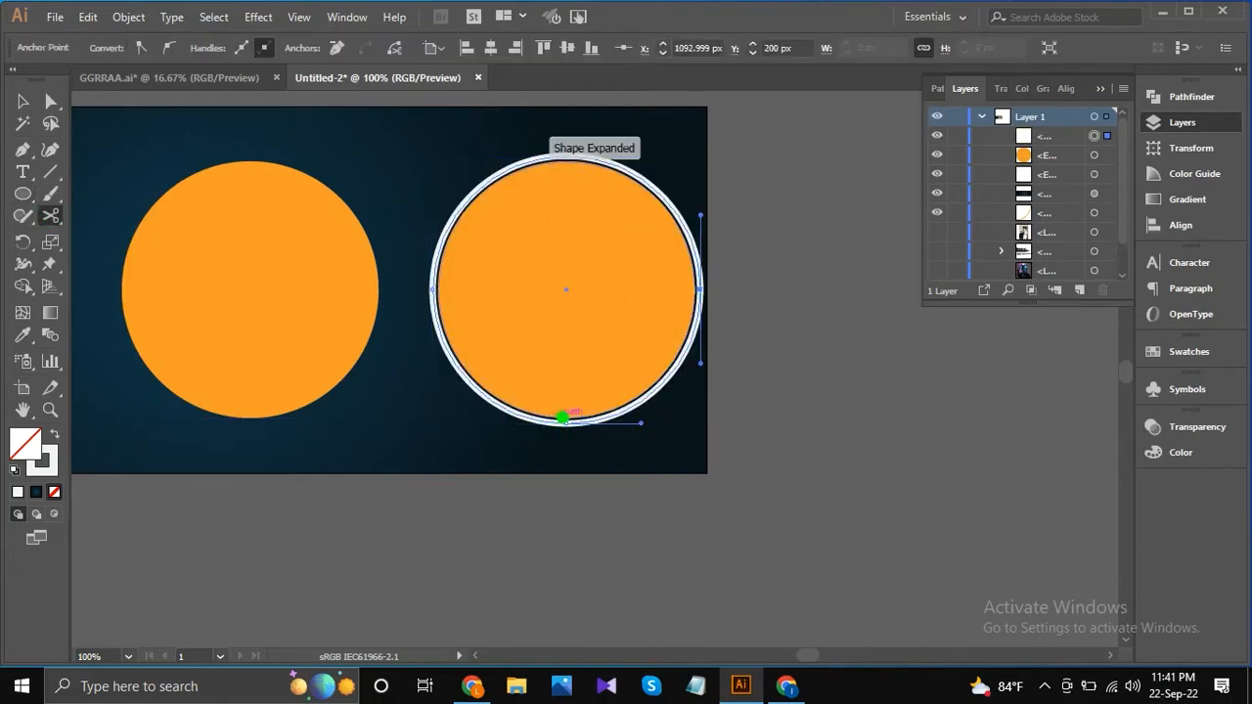
click(568, 422)
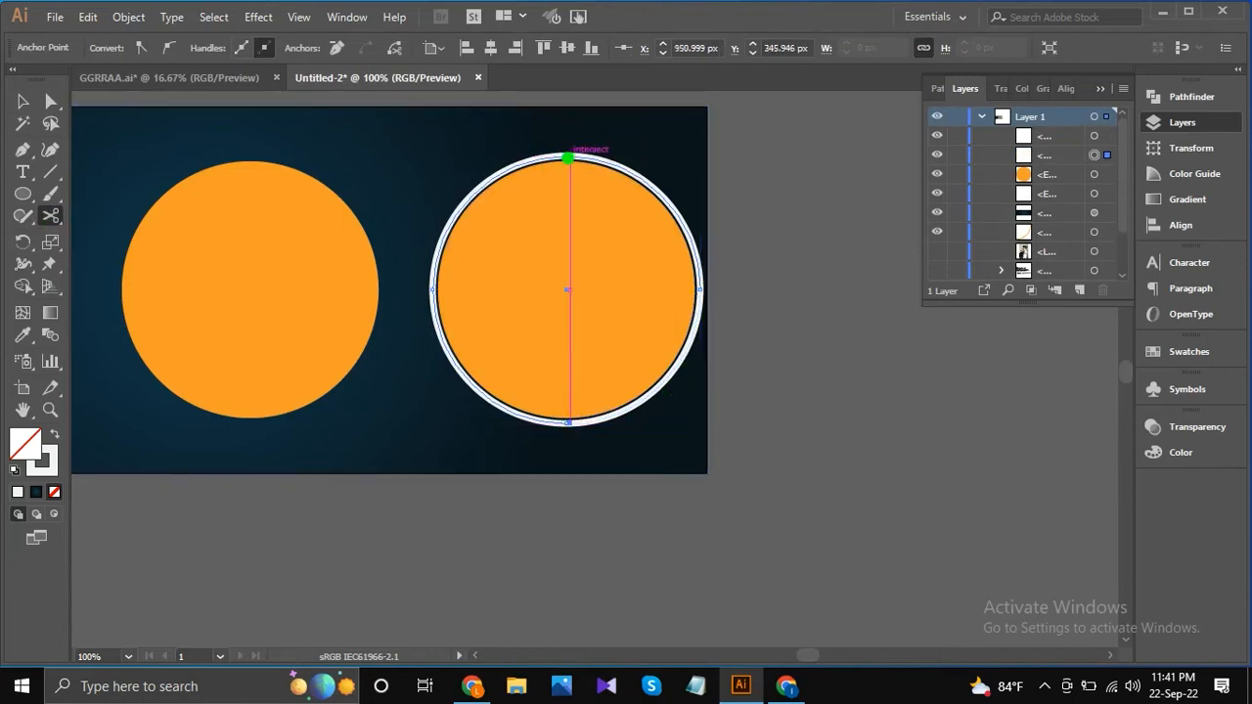
click(567, 155)
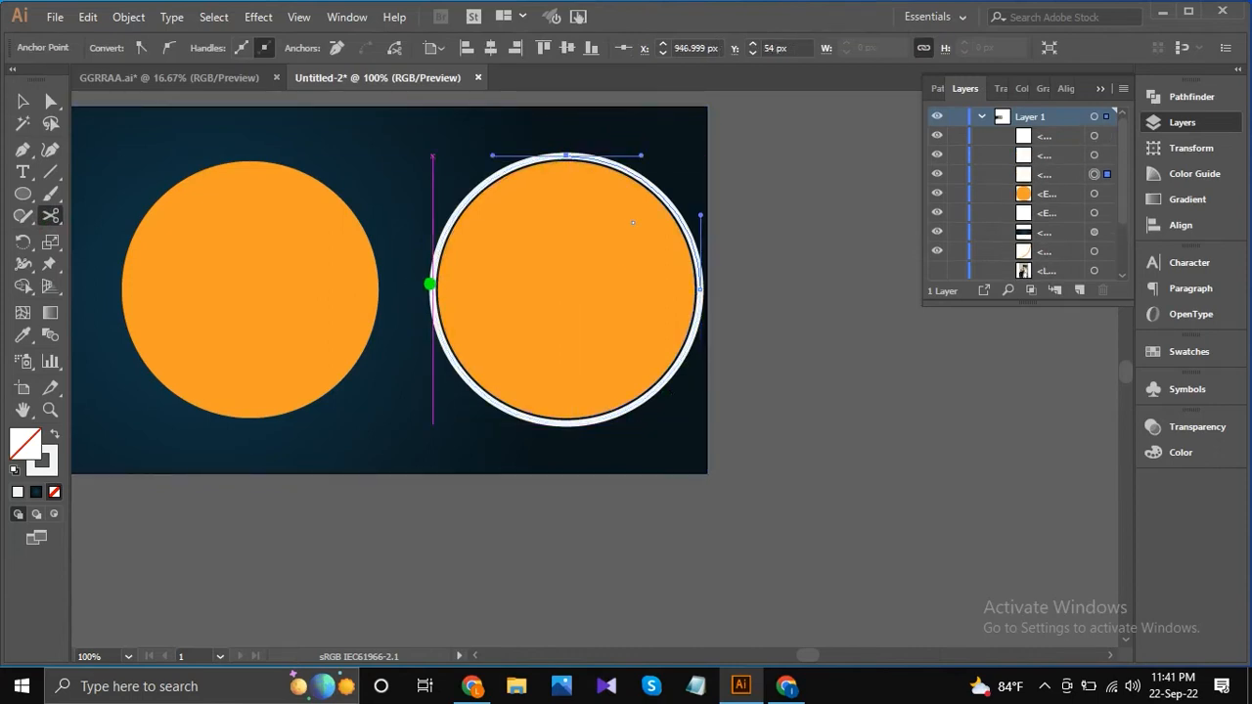
Delete the upper-right quarter of the white ring.
click(22, 100)
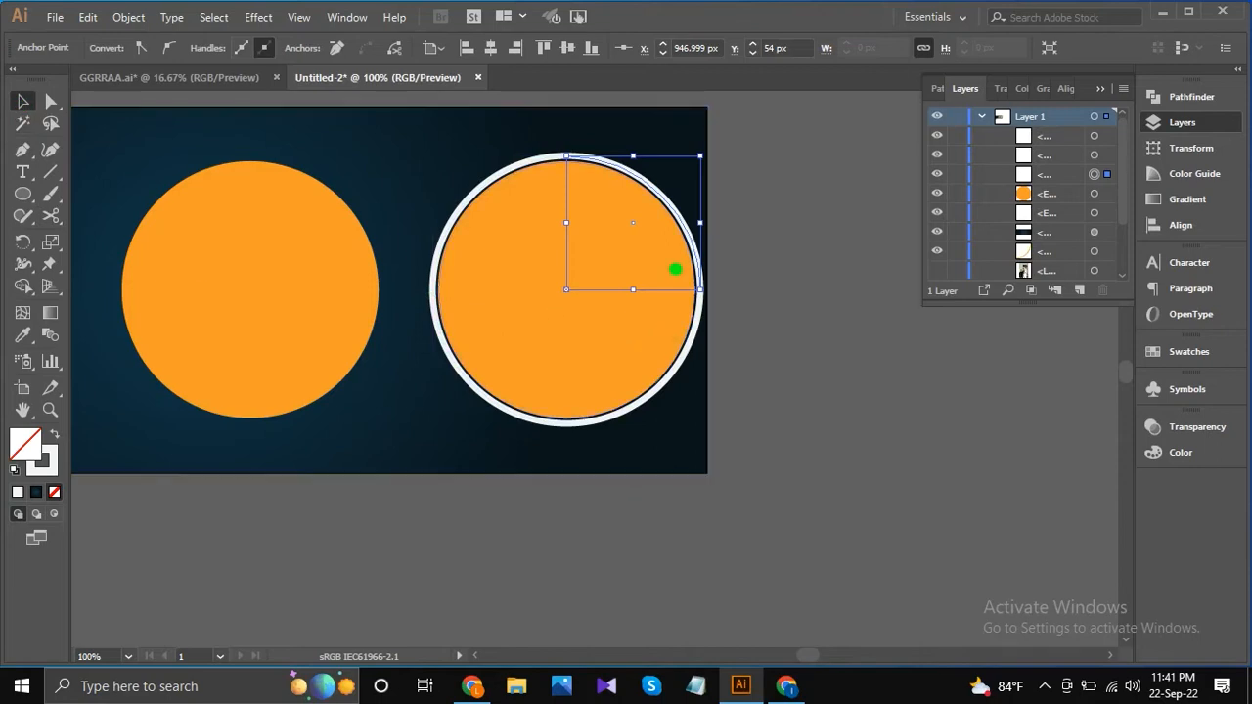
key(Delete)
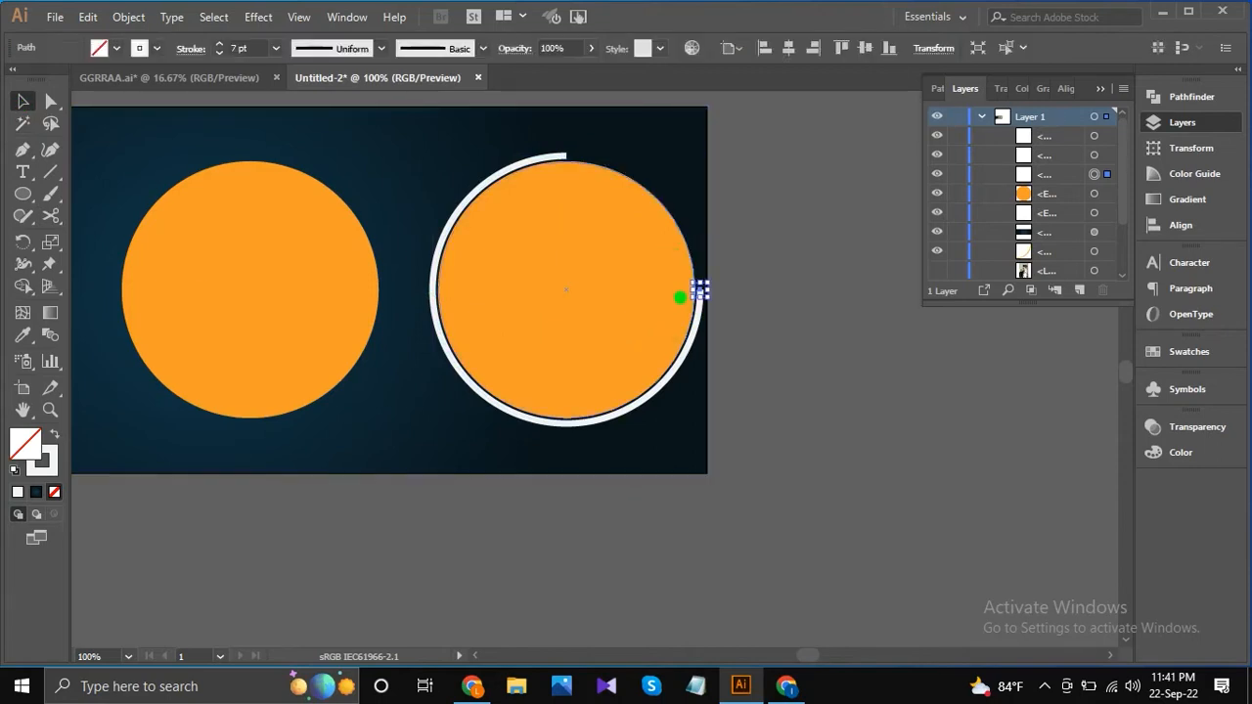
key(Delete)
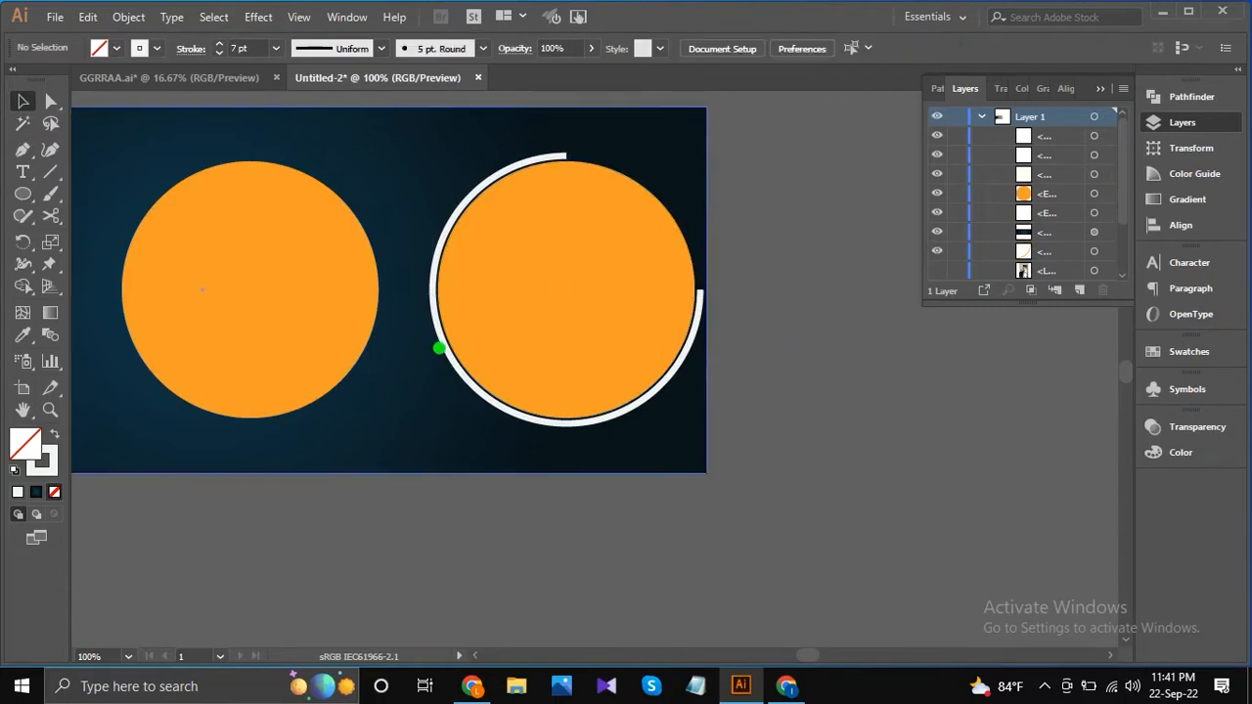
Cut the remaining left half of the white ring at its leftmost anchor point with the Scissors tool.
click(445, 344)
click(50, 215)
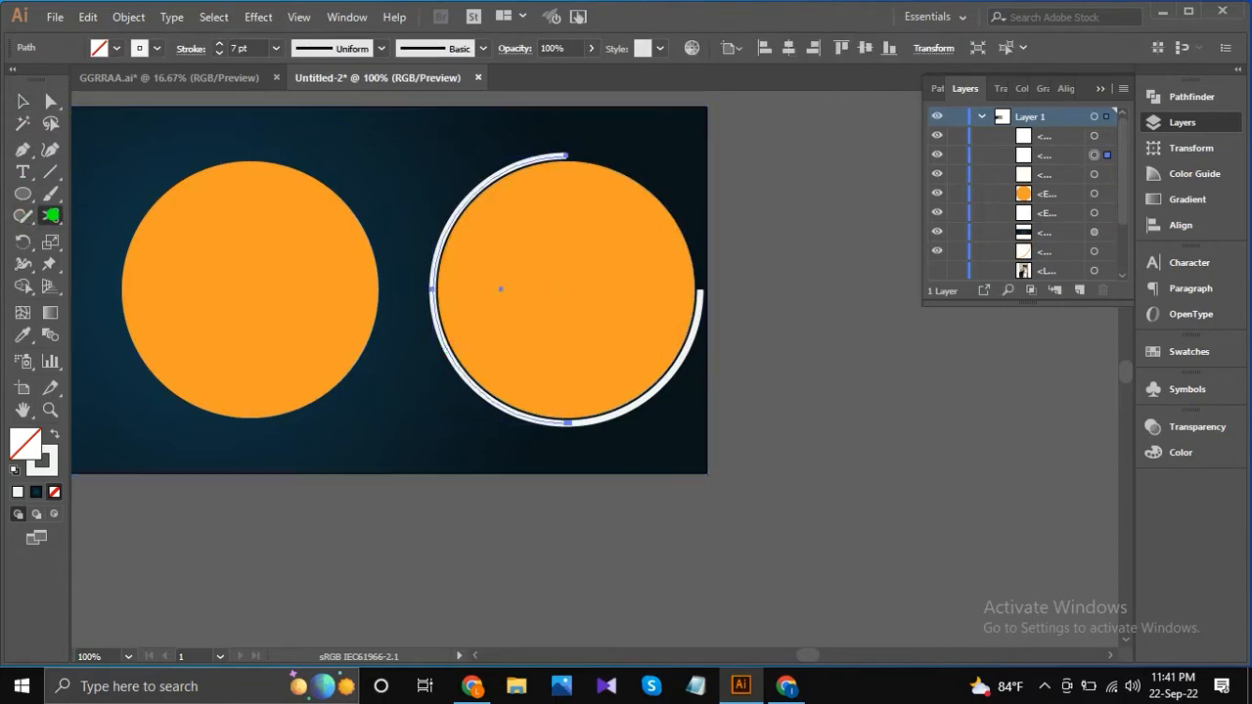
click(433, 290)
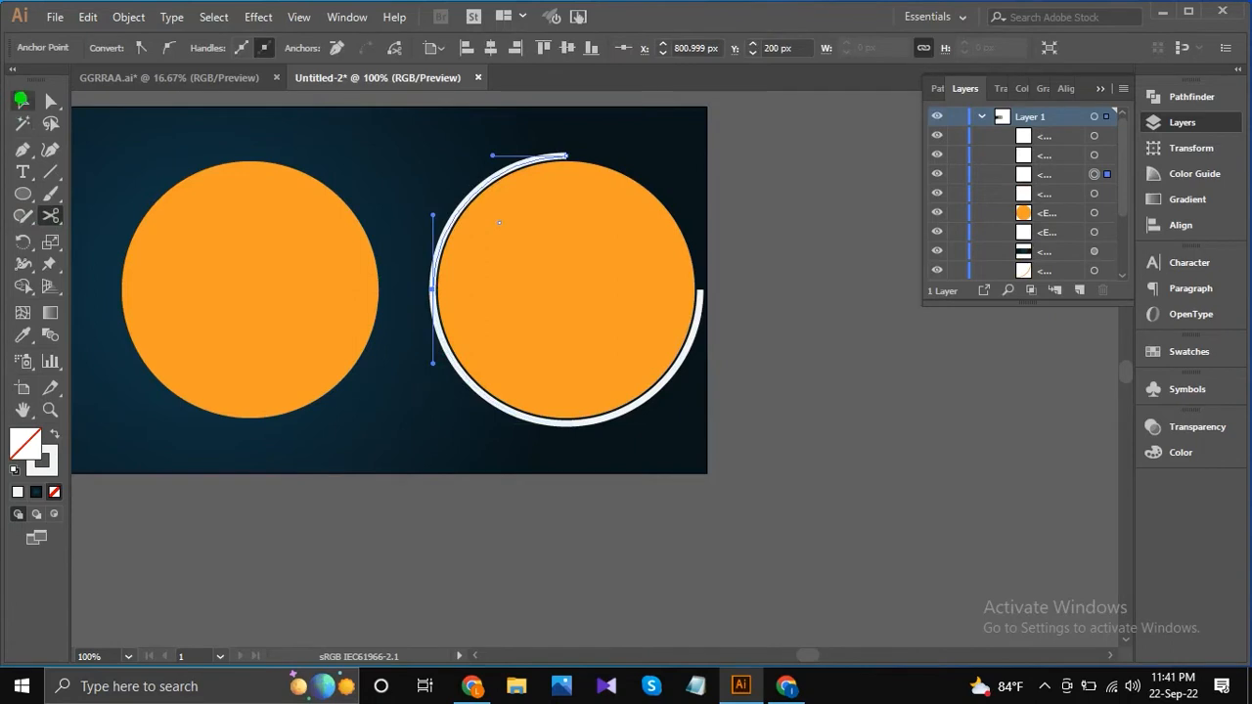
Expand the lower-right arc of the white ring into a filled shape.
click(22, 100)
click(696, 337)
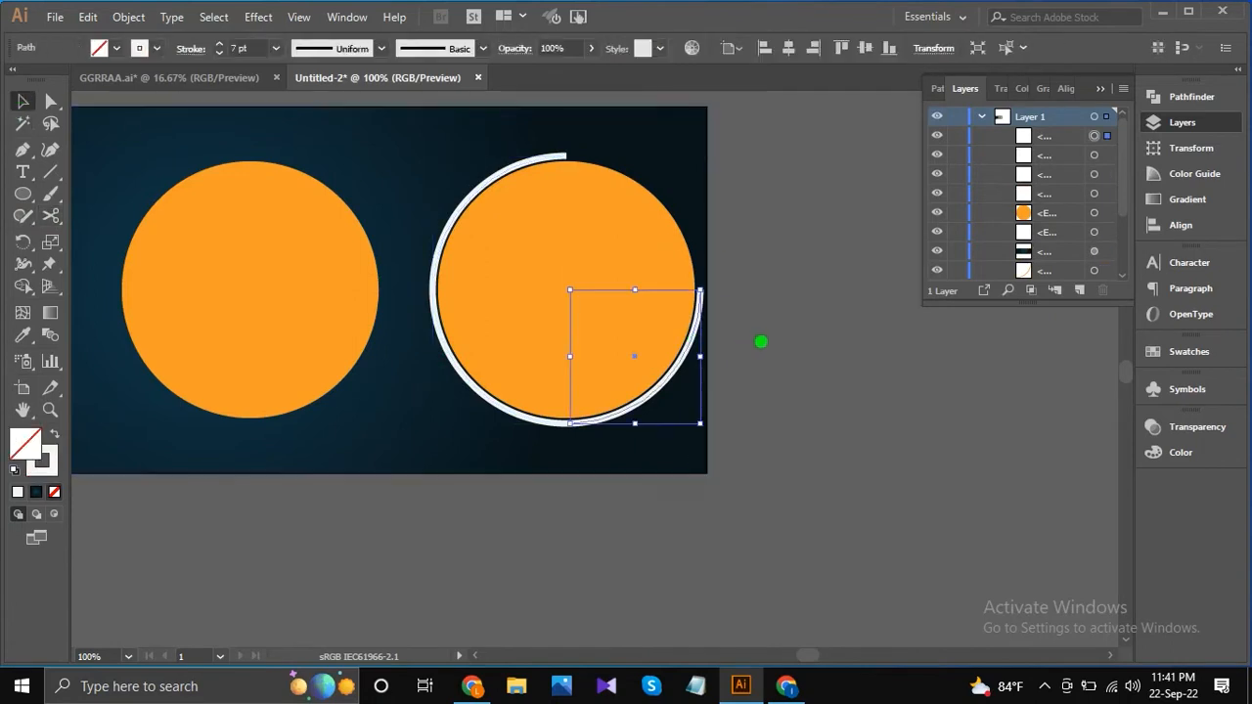
click(128, 17)
click(190, 185)
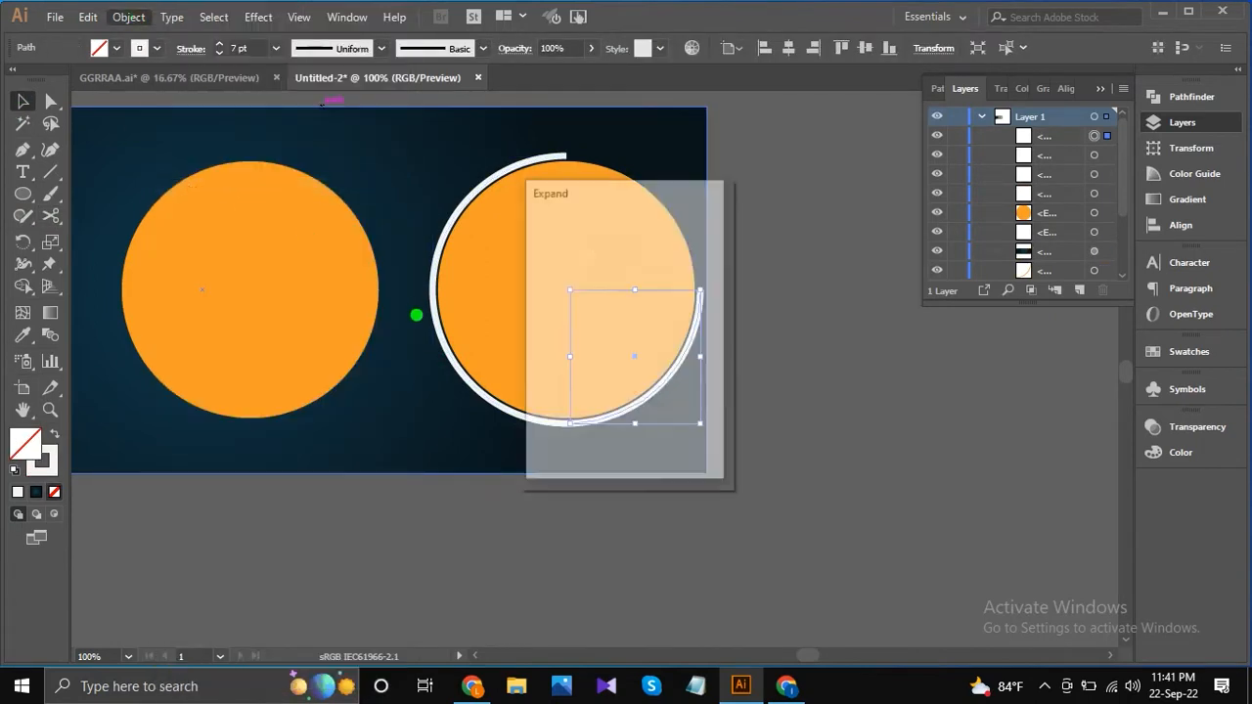
click(590, 440)
click(51, 101)
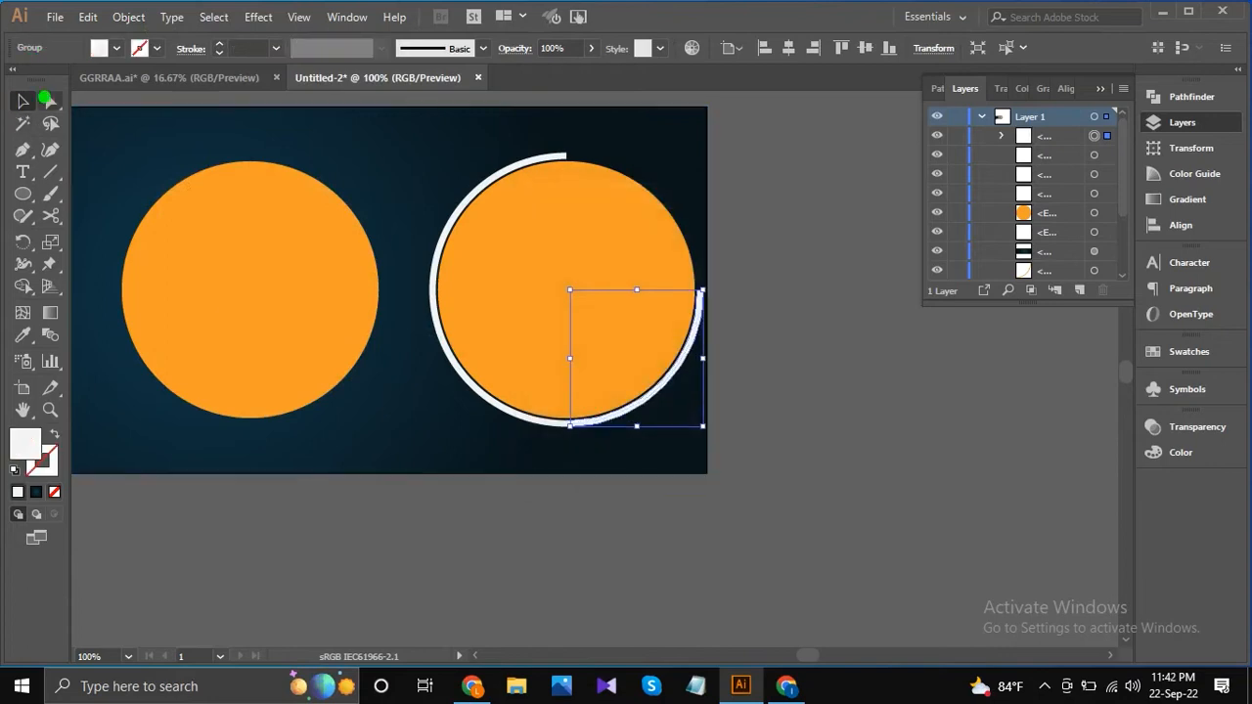
click(703, 328)
scroll(703, 308, up, 2)
click(294, 506)
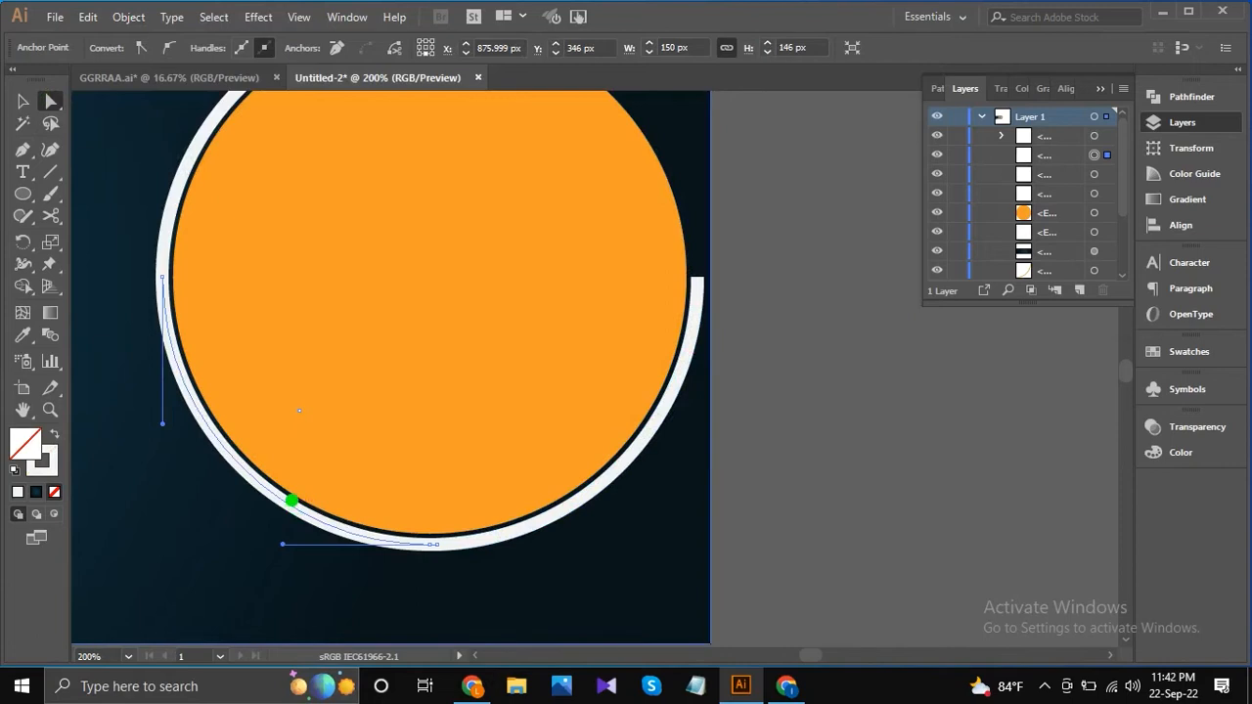
key(Delete)
key(ctrl+z)
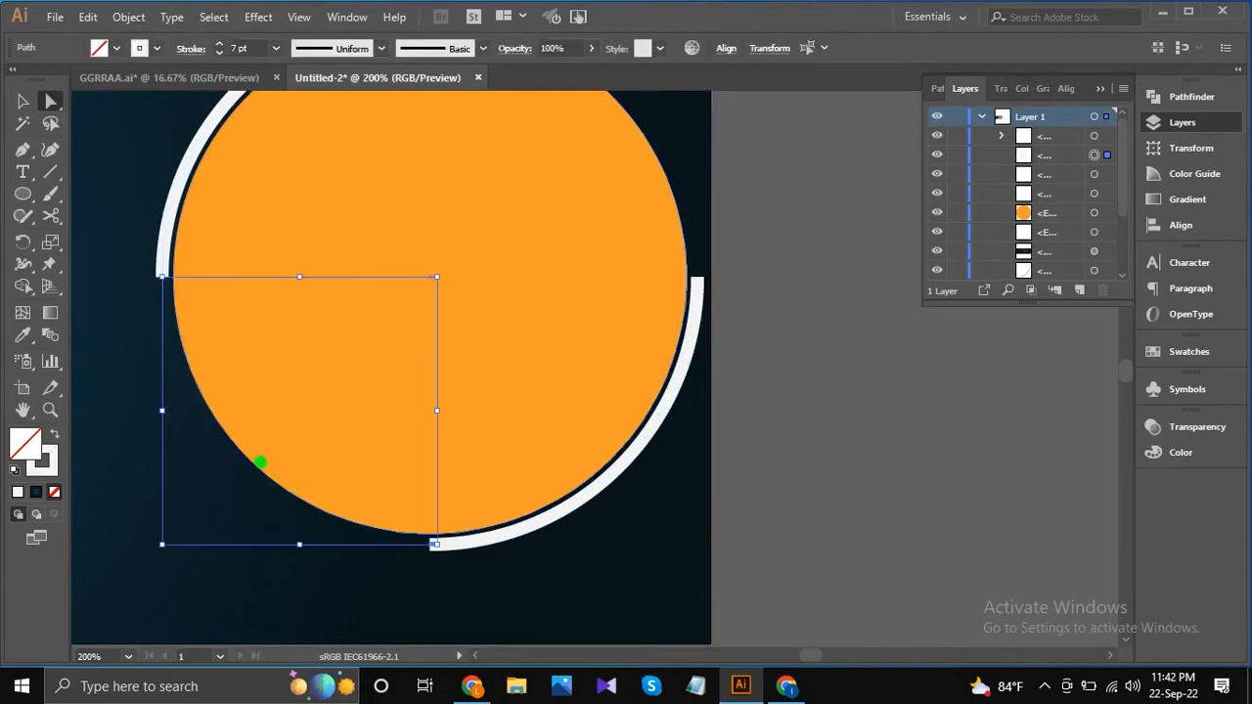
Delete the lower-left arc of the white ring around the right orange circle.
click(254, 486)
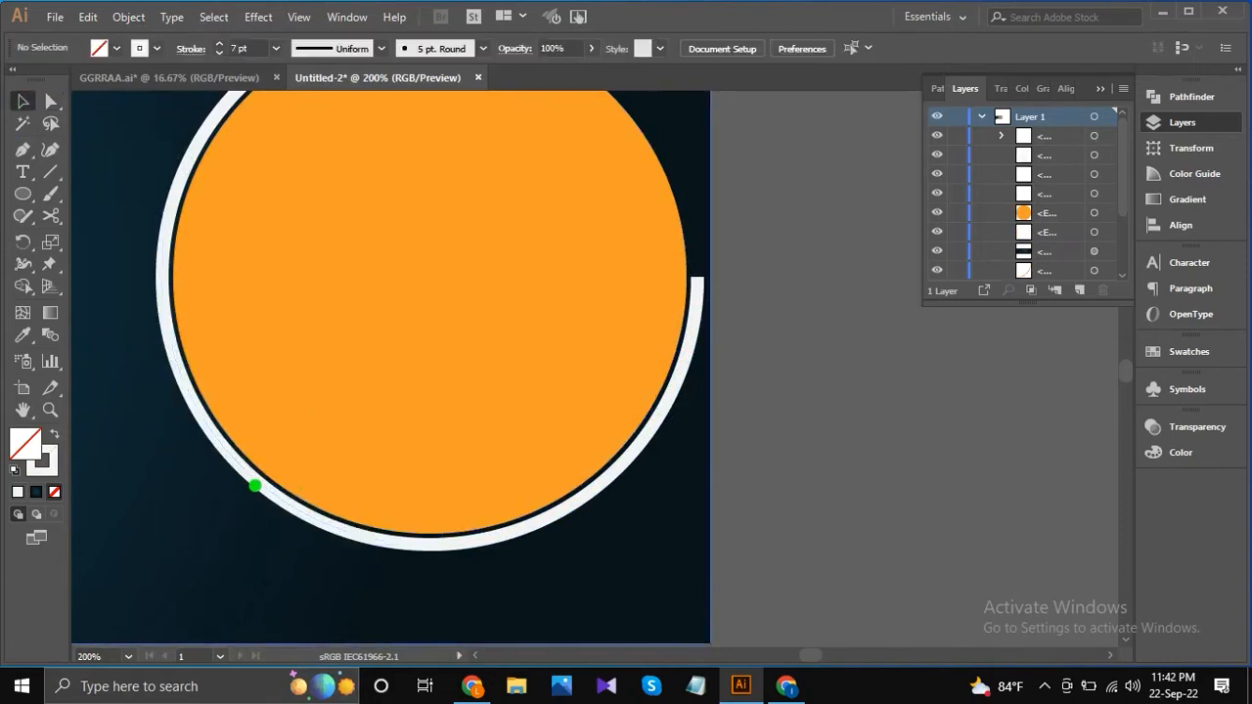
click(255, 485)
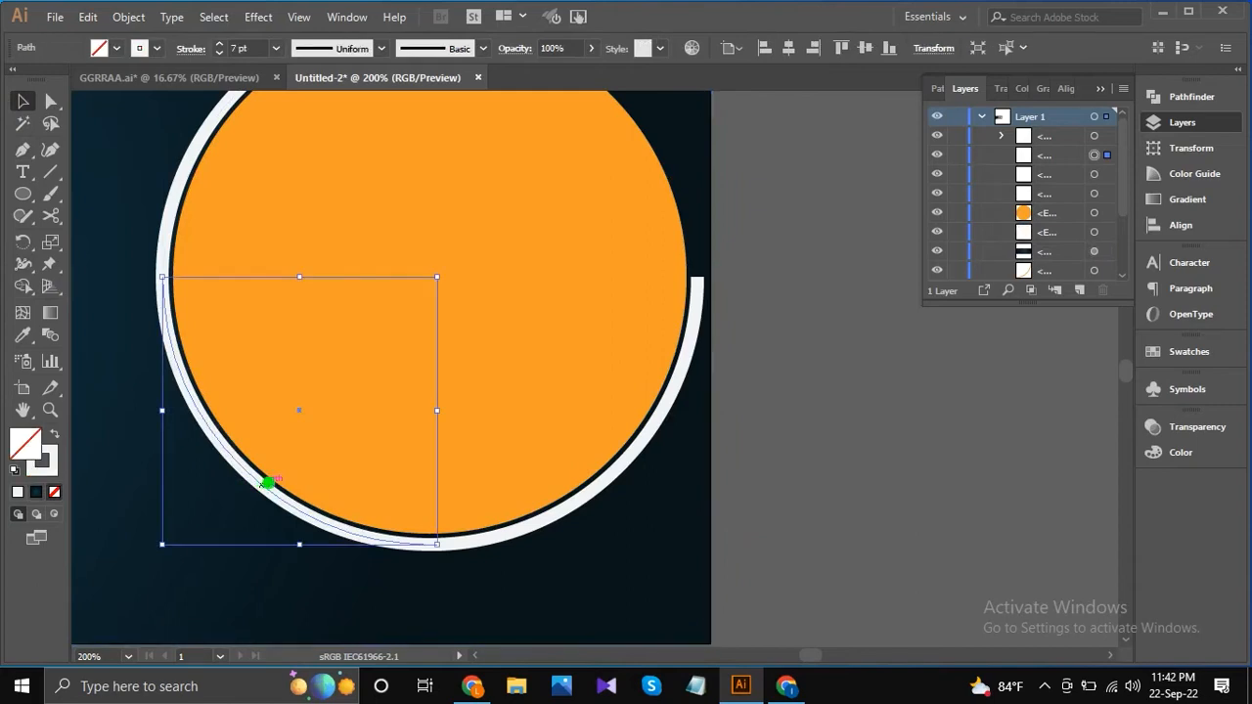
key(Delete)
Round the corners at both ends of the expanded lower-right arc to 3.5 px.
click(441, 524)
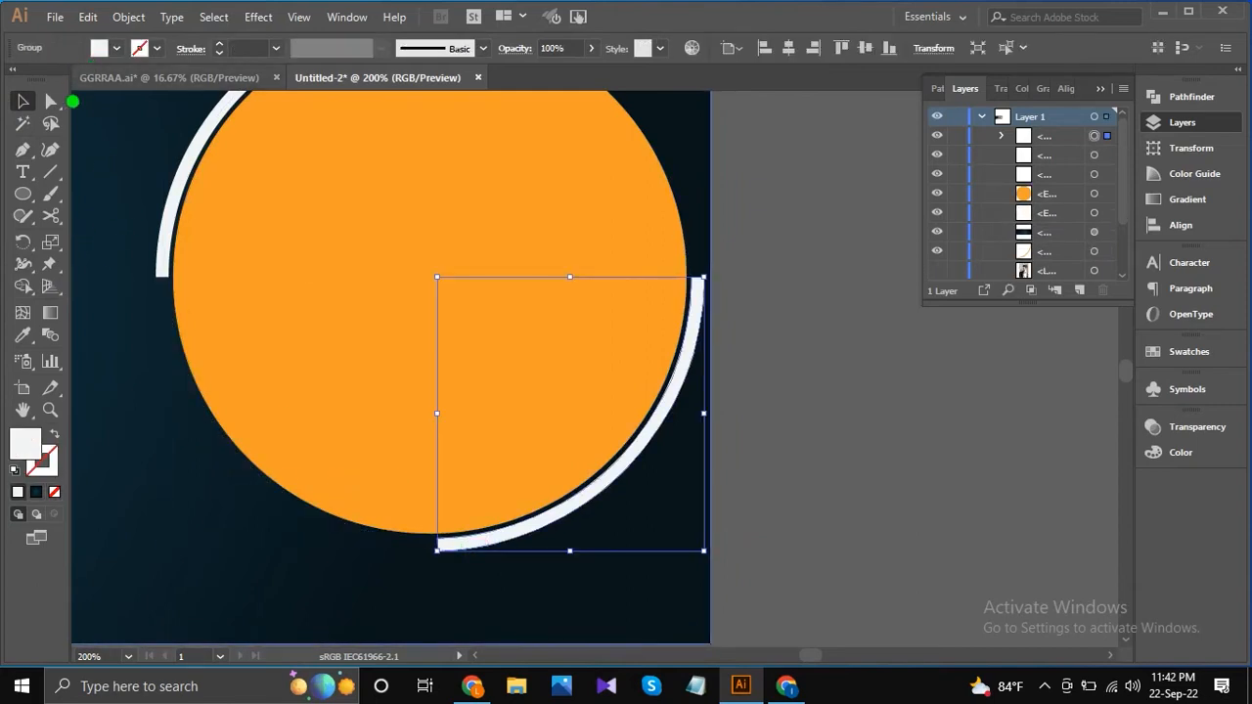
click(51, 101)
scroll(704, 289, up, 1)
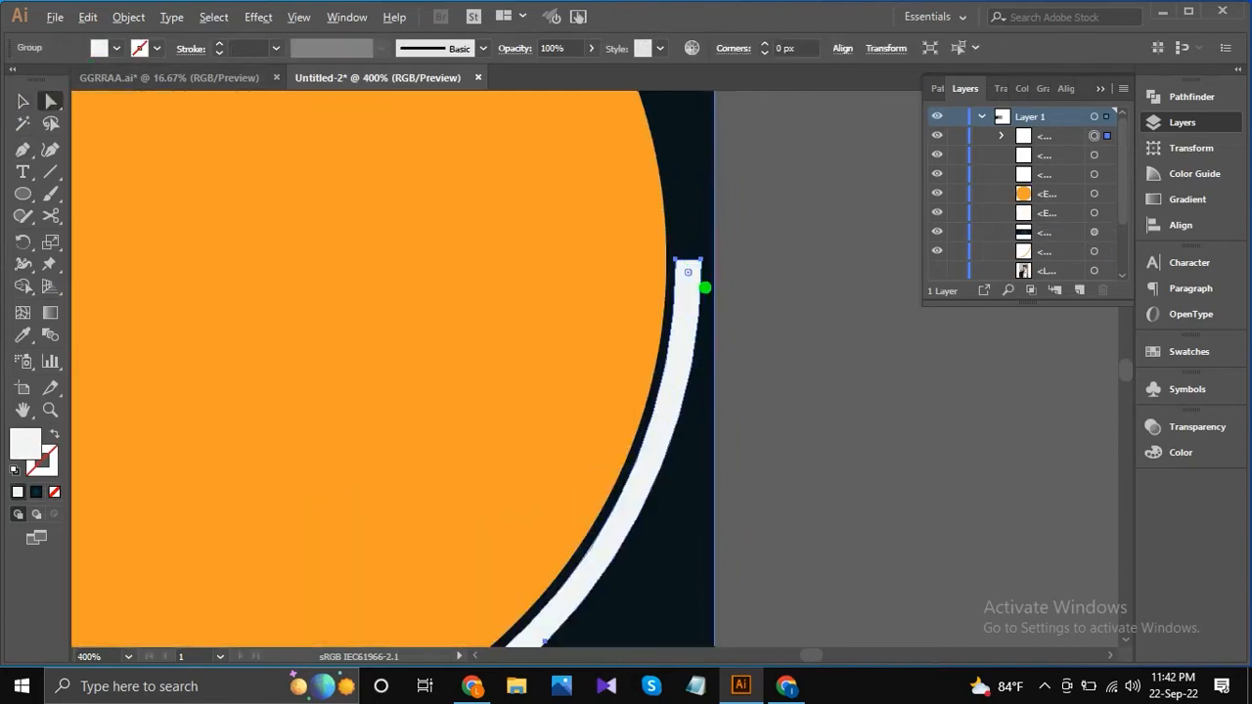
scroll(694, 270, down, 1)
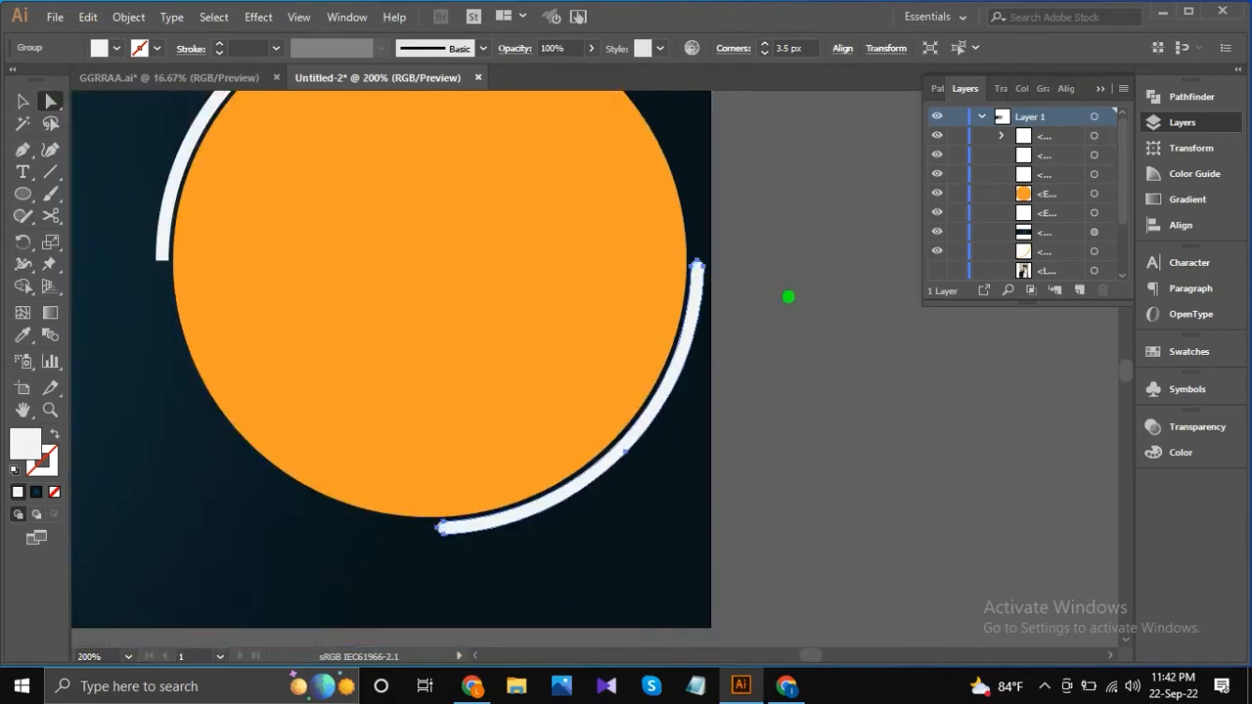
click(791, 297)
Turn the lower-right arc into an outline with no fill and a 2 pt white stroke.
scroll(466, 310, down, 1)
click(20, 100)
click(617, 370)
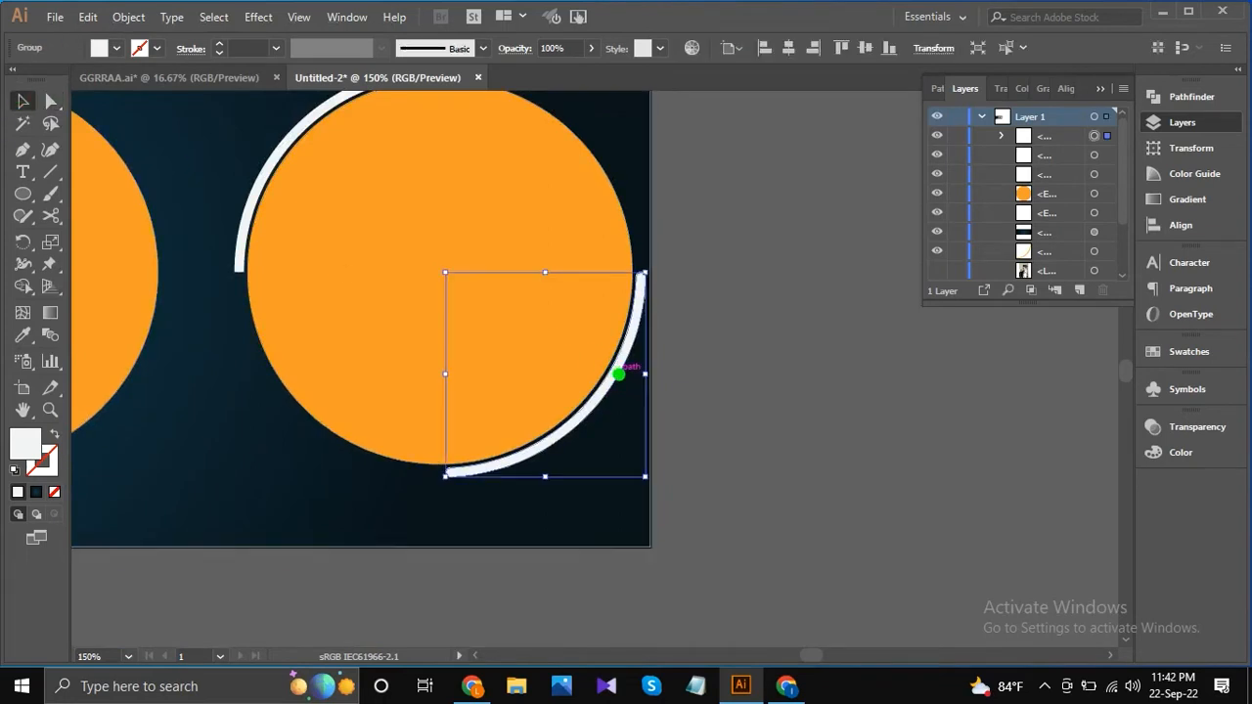
click(116, 48)
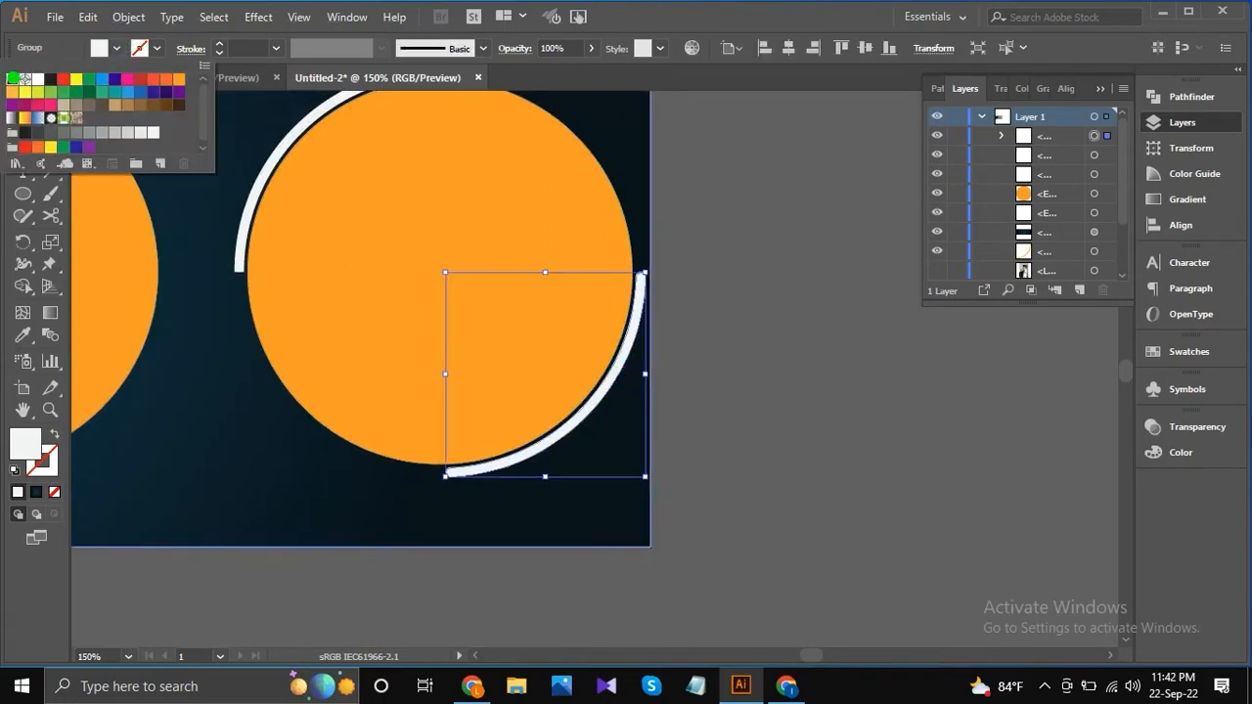
click(11, 78)
click(264, 49)
click(276, 48)
click(303, 157)
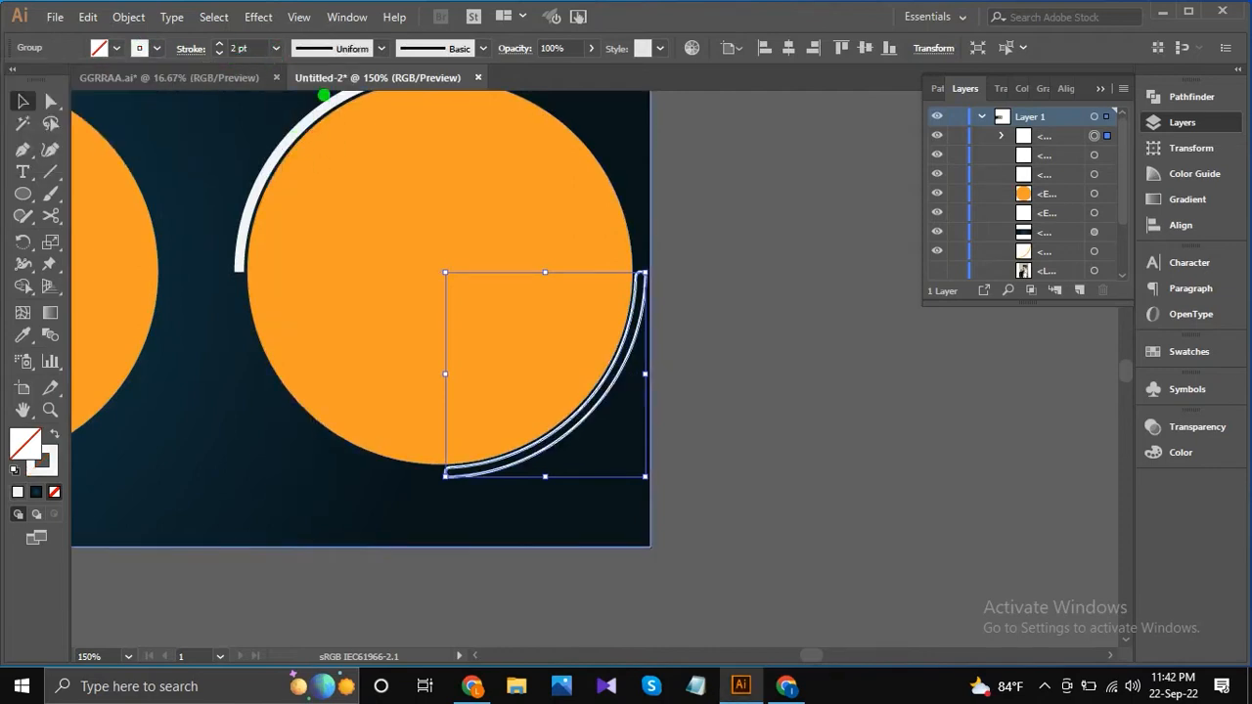
click(672, 208)
Duplicate the right circle's solid and outlined arcs and place the copies around the left orange circle.
scroll(672, 208, down, 2)
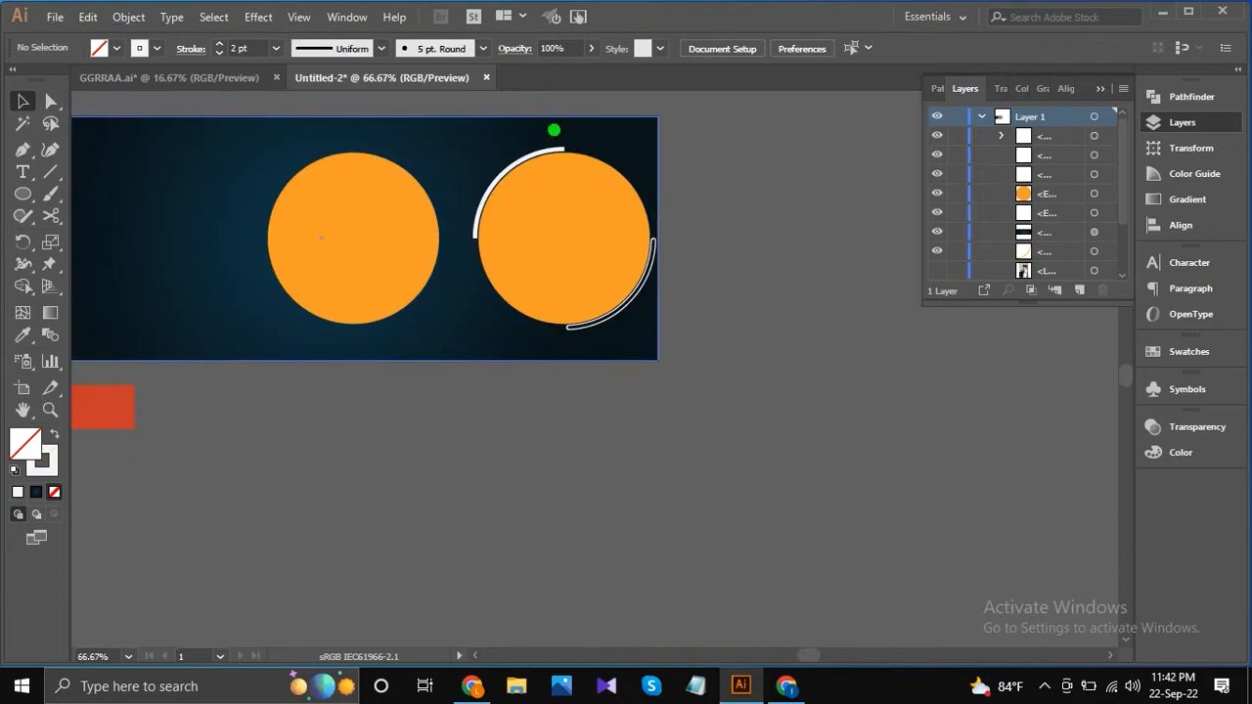
click(494, 183)
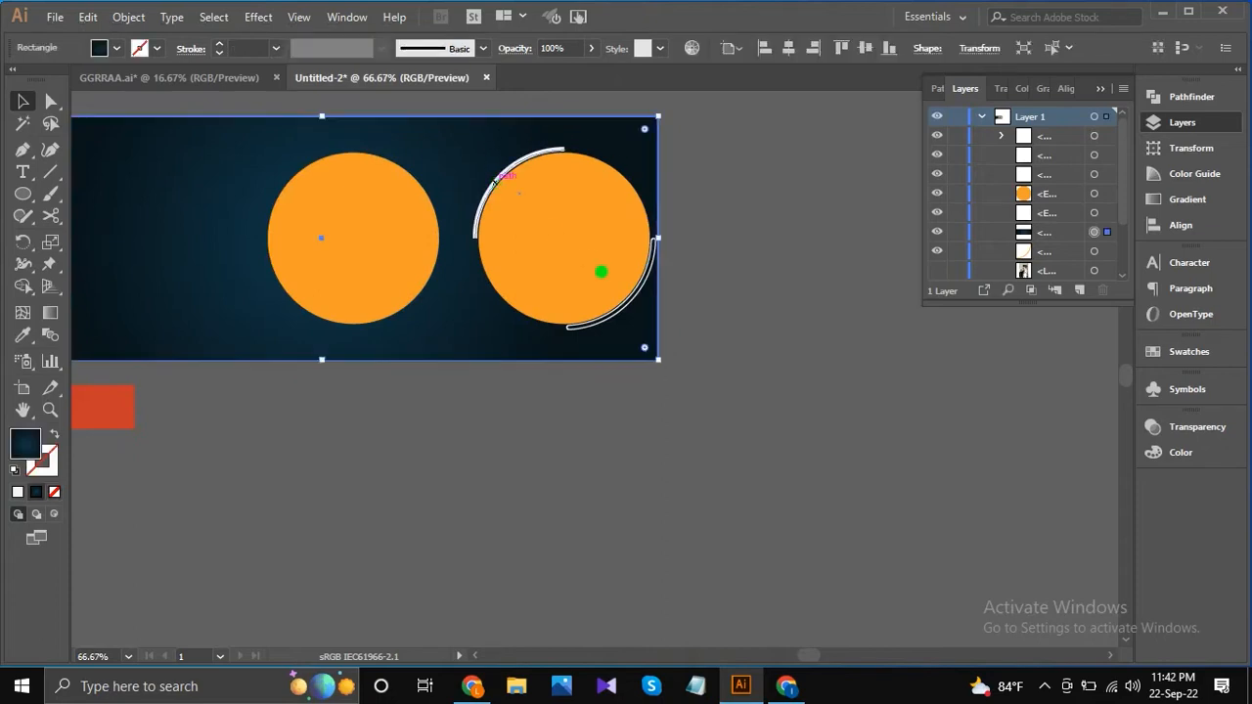
click(713, 271)
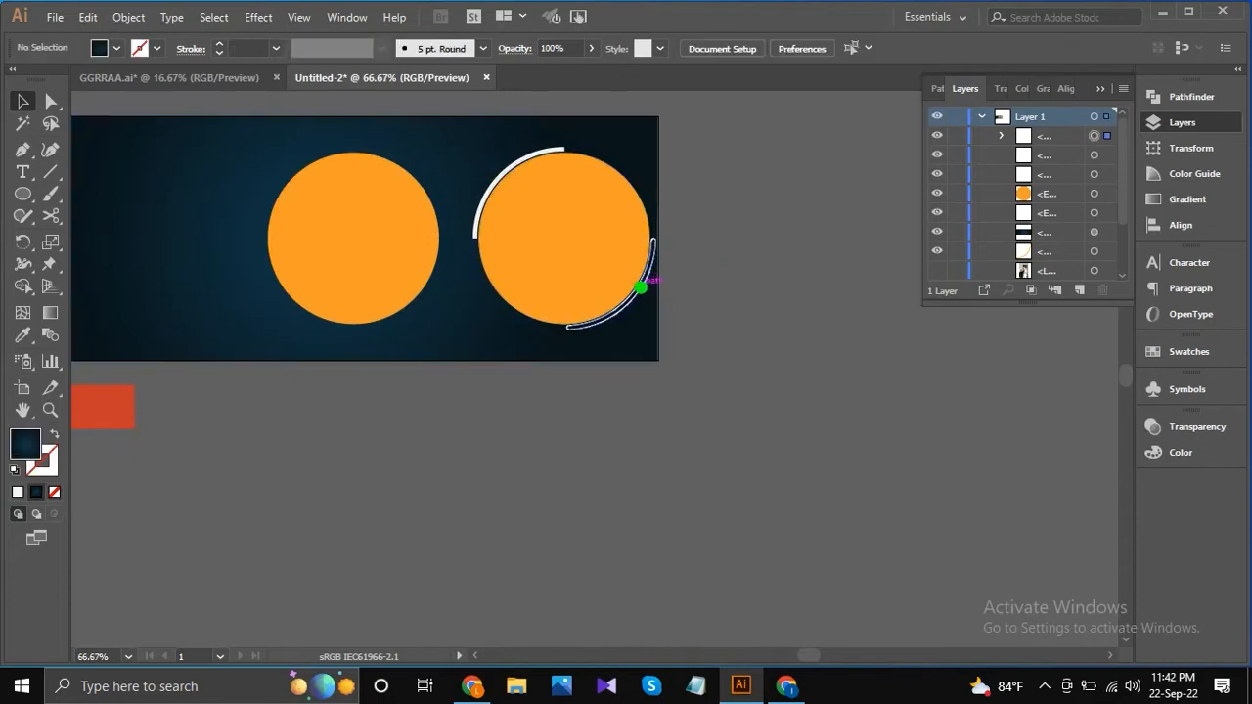
click(641, 287)
shift+click(508, 167)
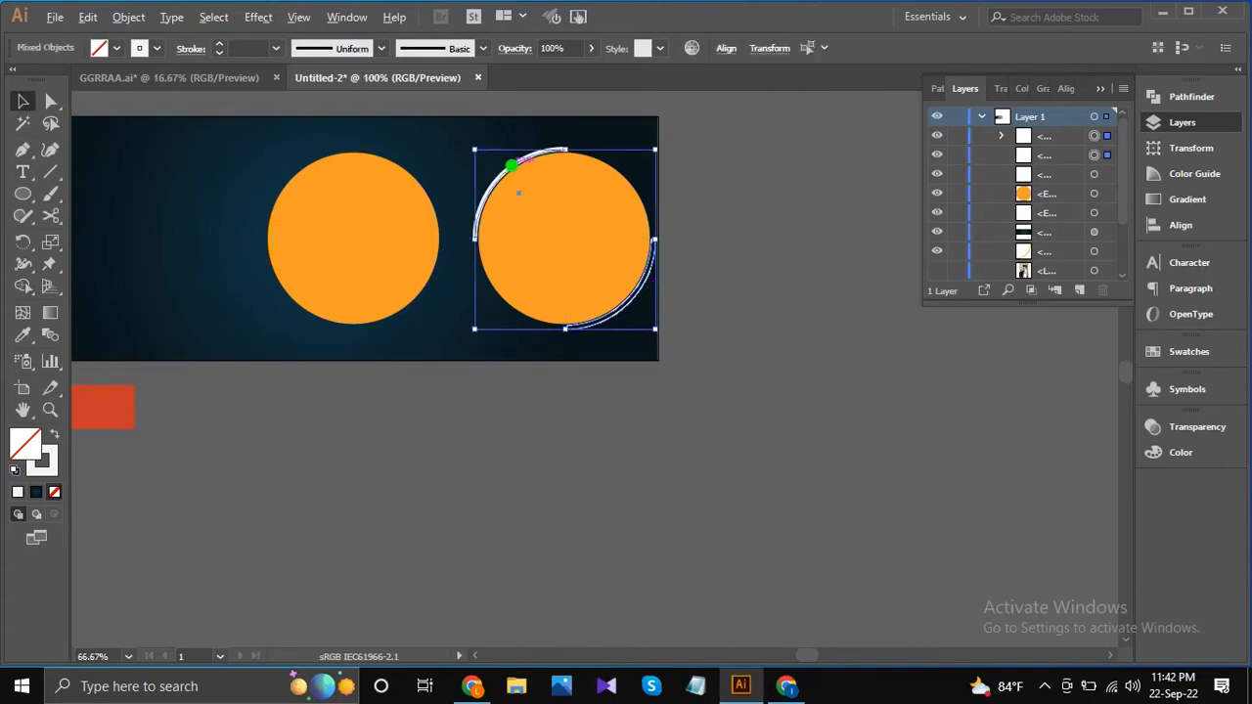
scroll(510, 166, up, 1)
drag(492, 171, 226, 184)
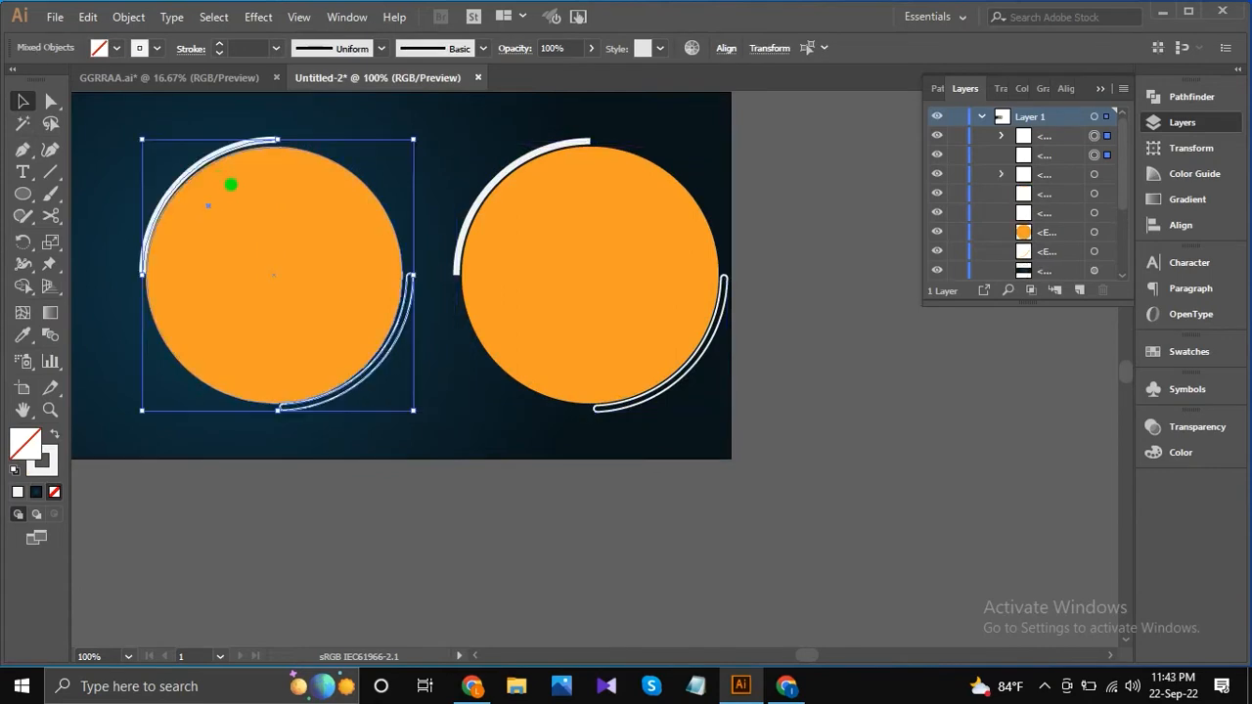
scroll(278, 258, up, 1)
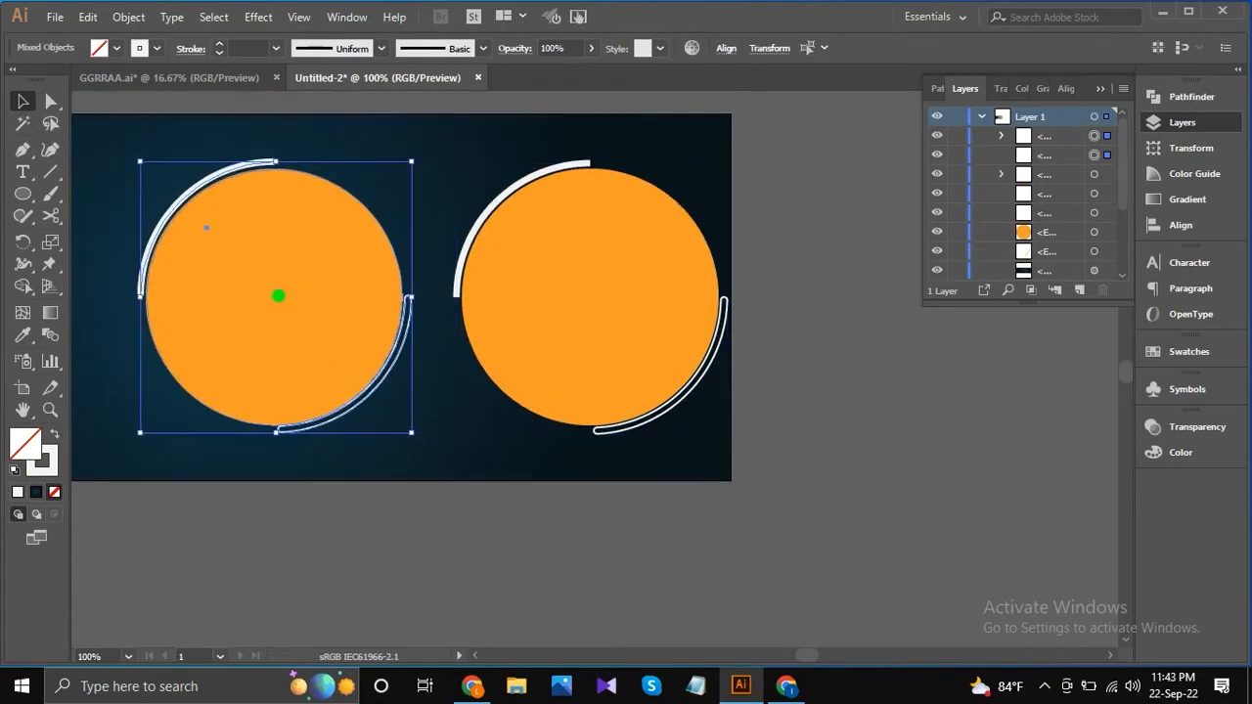
drag(279, 297, 275, 299)
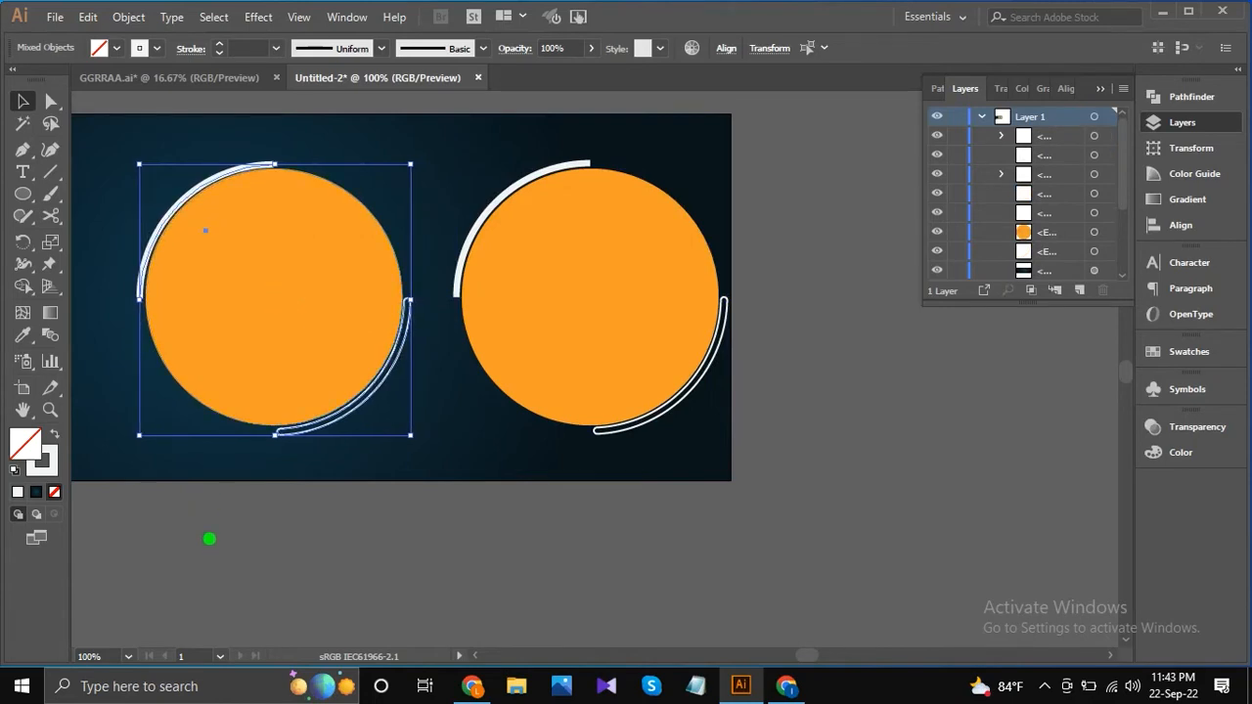
click(209, 538)
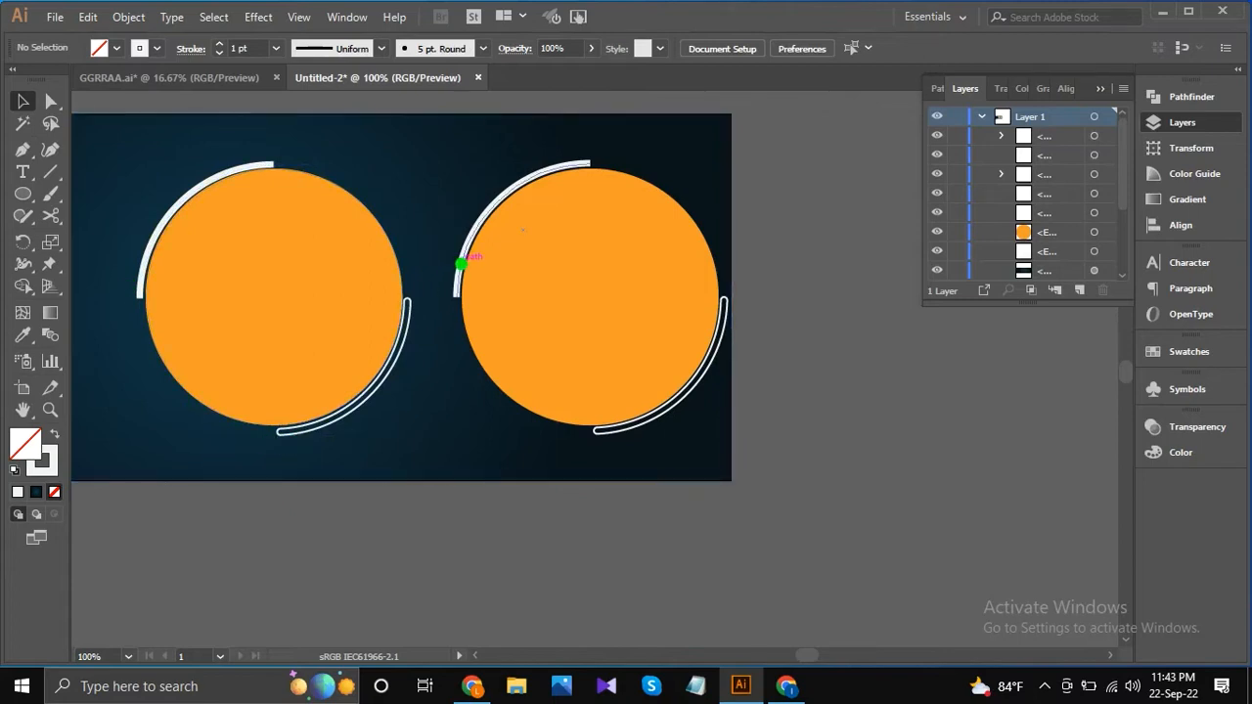
Nudge the right circle's solid upper-left arc slightly closer to the circle's edge.
click(461, 262)
key(Right)
key(Down)
key(Down)
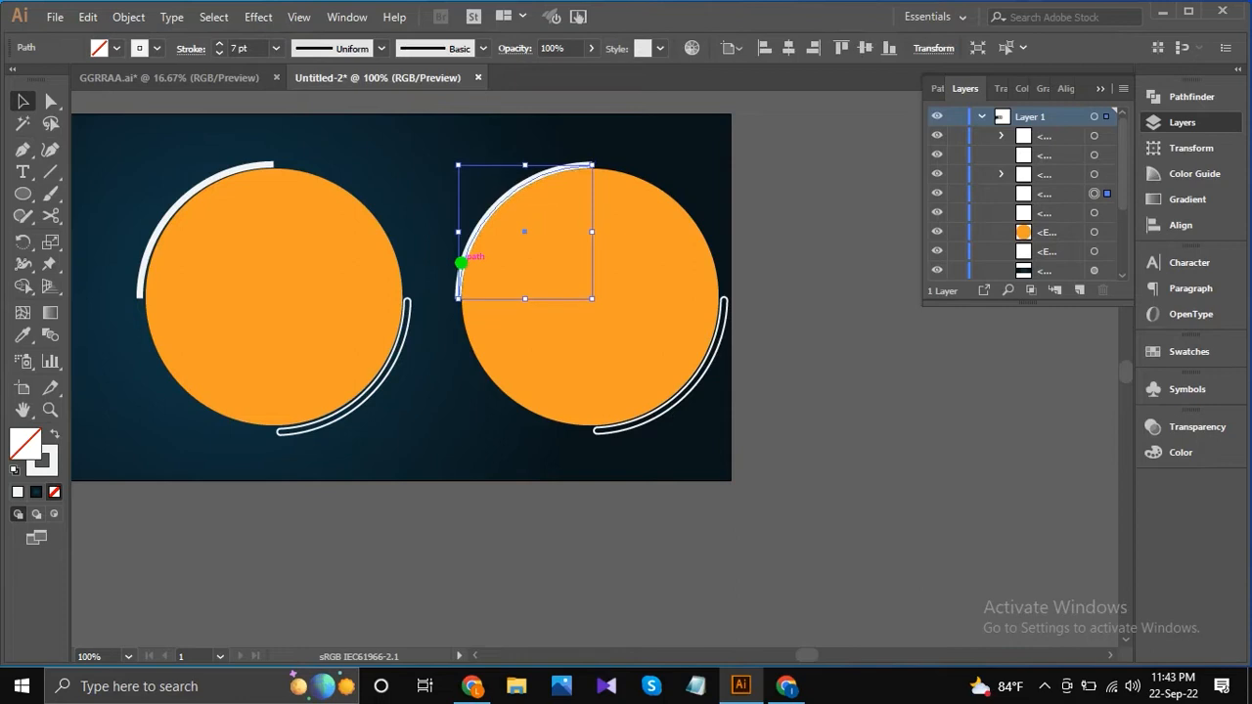
key(Left)
key(Left)
key(Right)
click(776, 363)
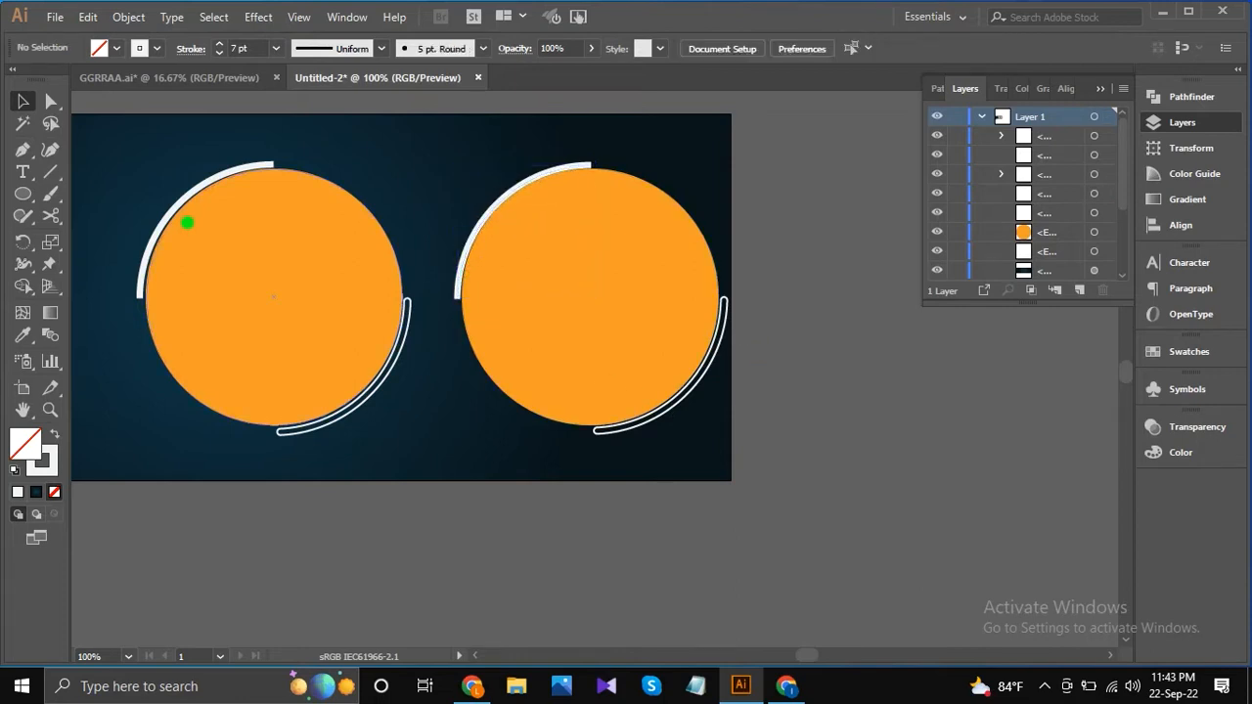
Nudge the left circle's solid upper-left arc and outlined lower-right arc closer to the circle's edge.
scroll(173, 208, up, 2)
click(174, 208)
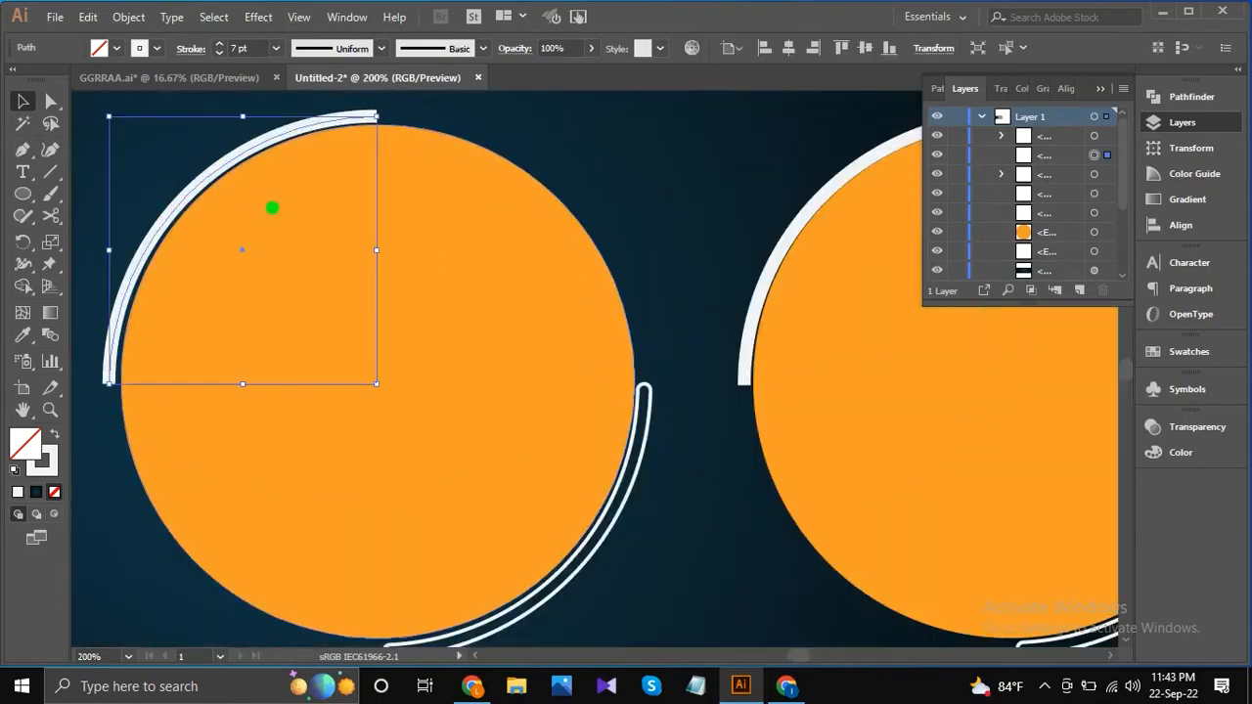
key(Right)
key(Right)
key(Down)
click(586, 538)
key(Right)
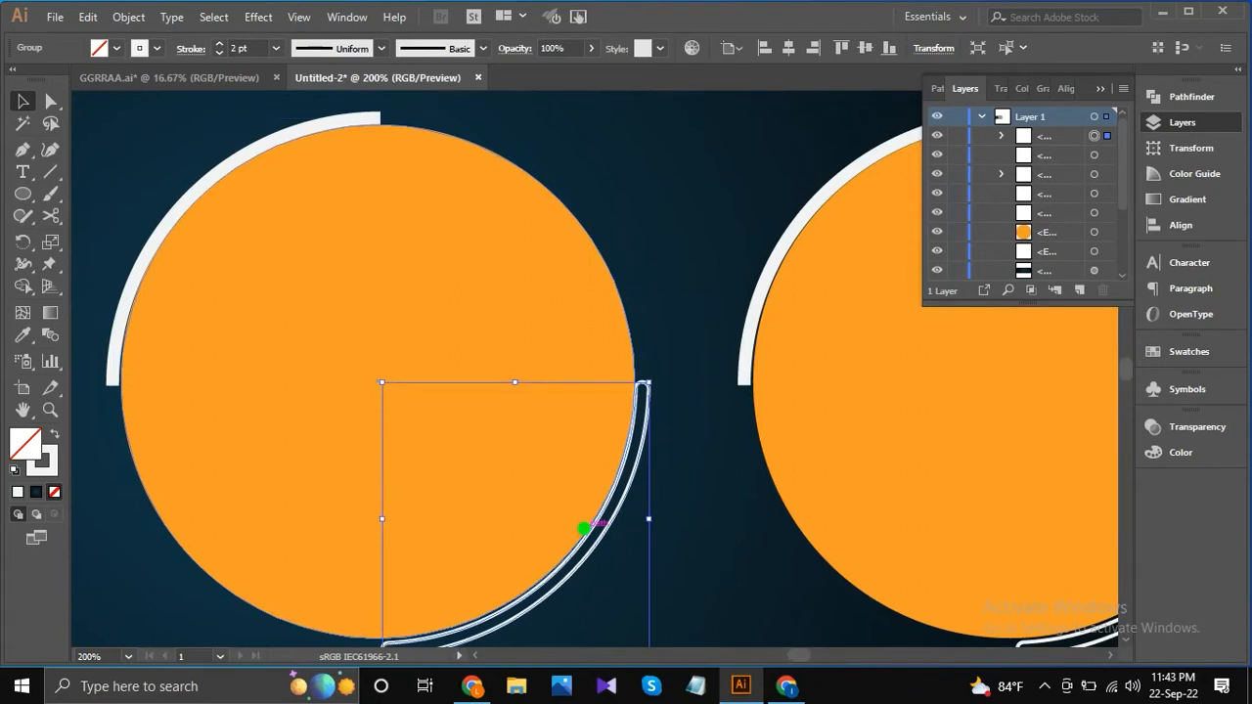
key(Up)
scroll(496, 430, down, 2)
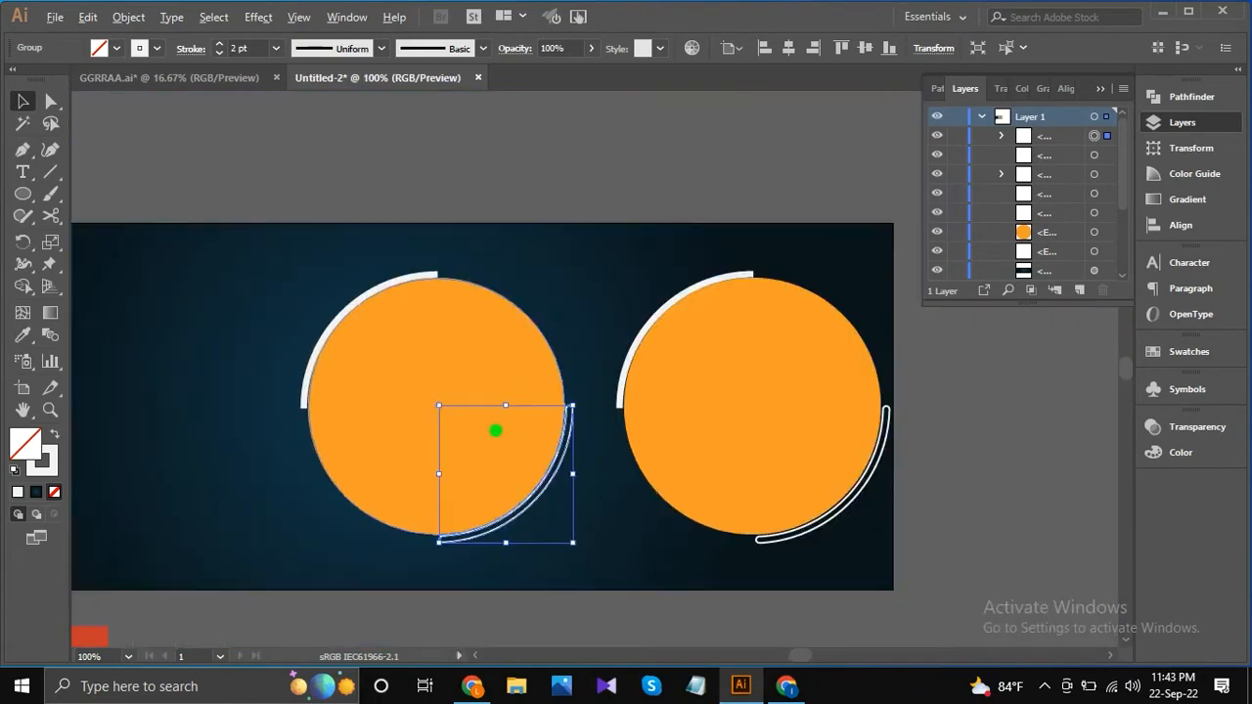
click(986, 460)
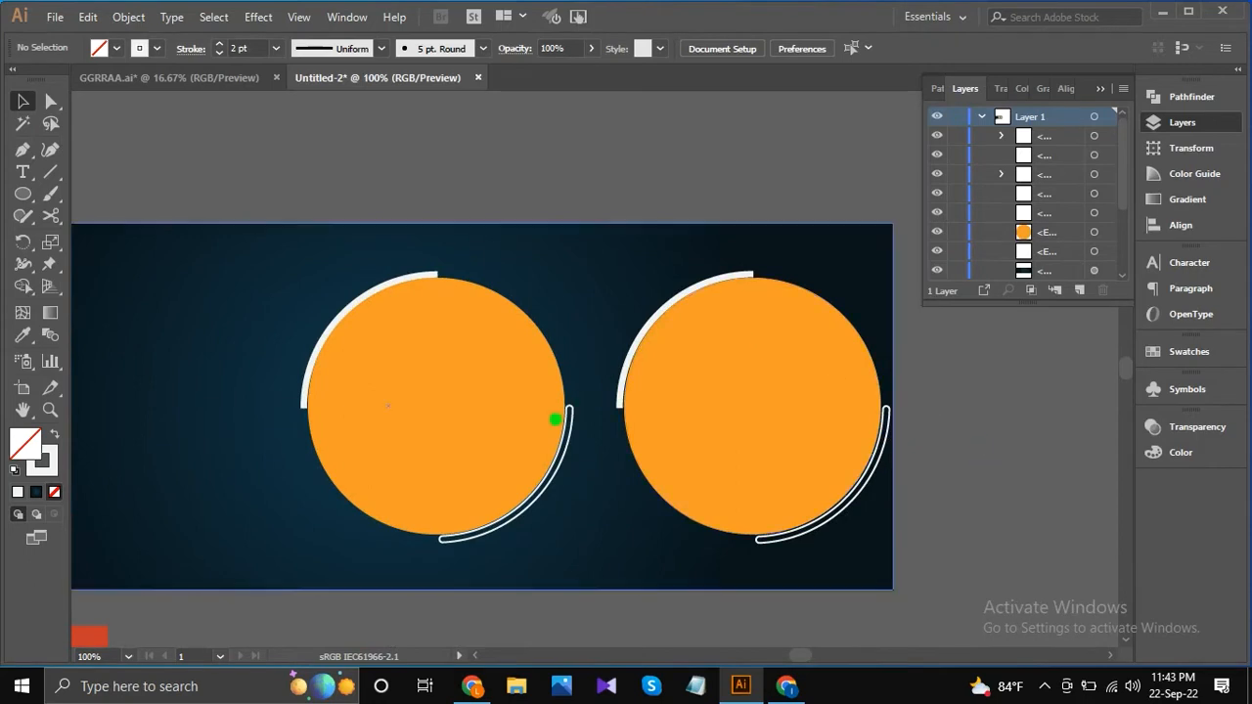
Reflect the left circle's two arcs together across the horizontal axis.
click(514, 522)
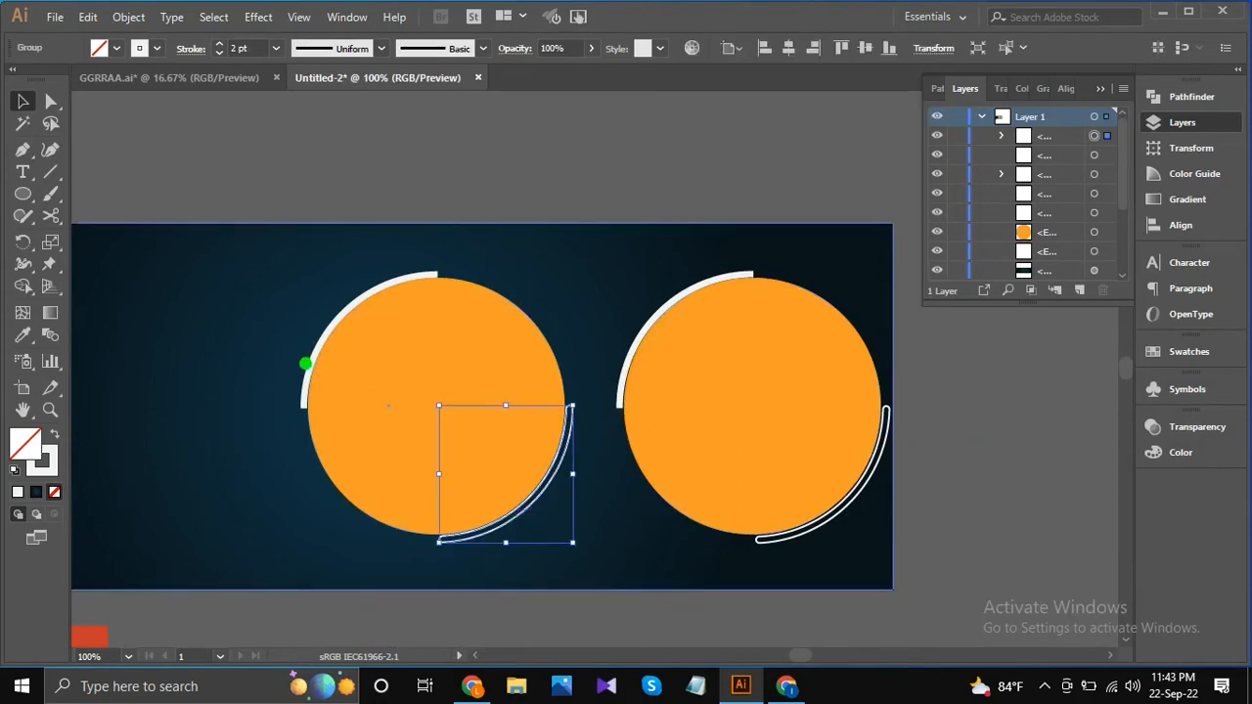
shift+click(313, 368)
right_click(367, 354)
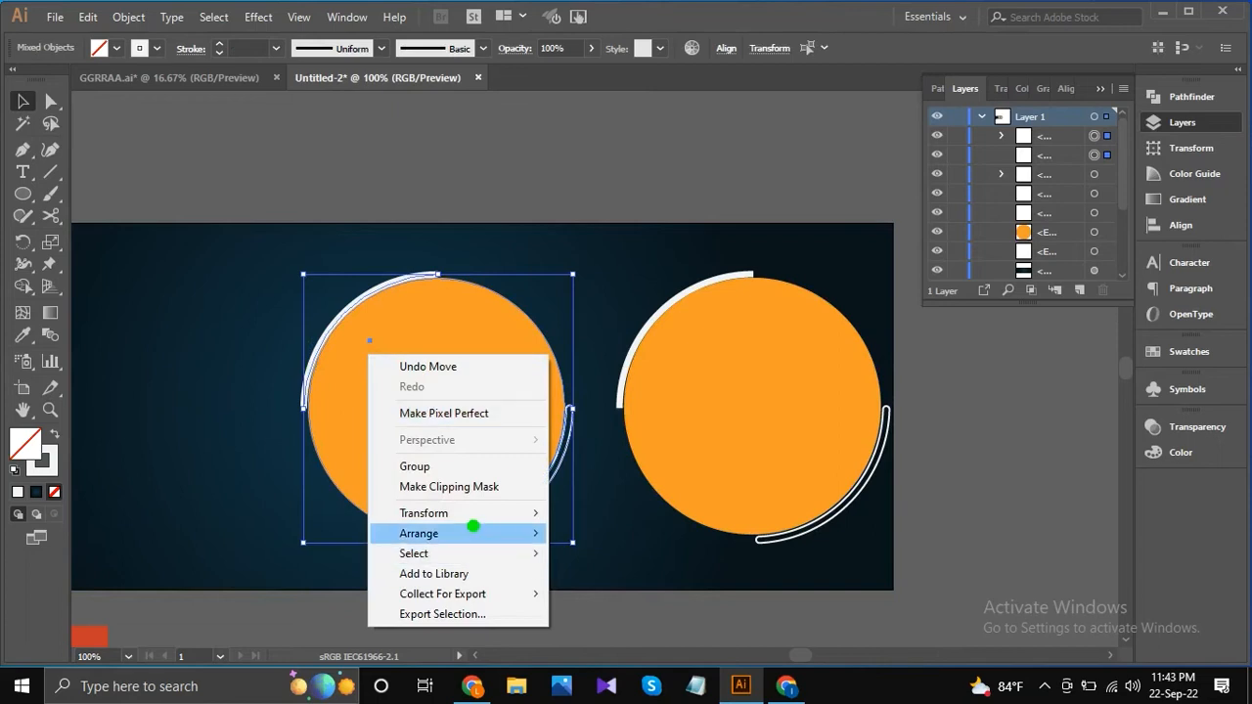
mouse_move(517, 514)
click(634, 579)
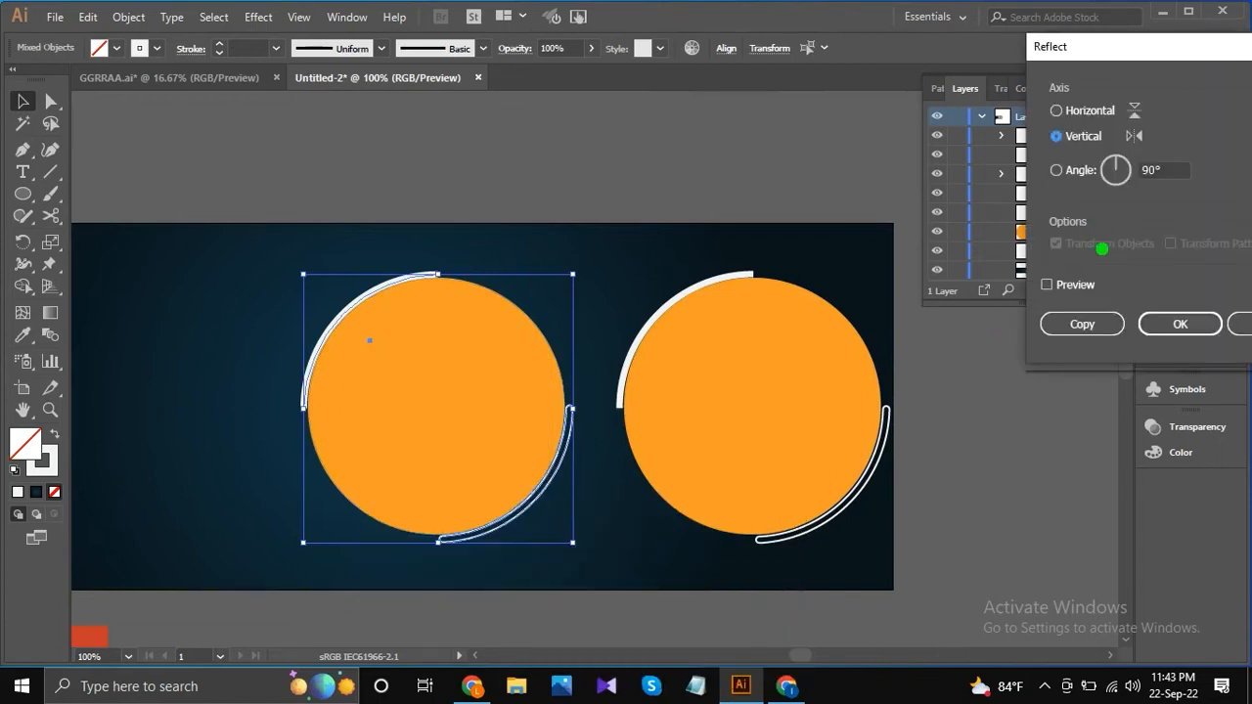
click(1045, 285)
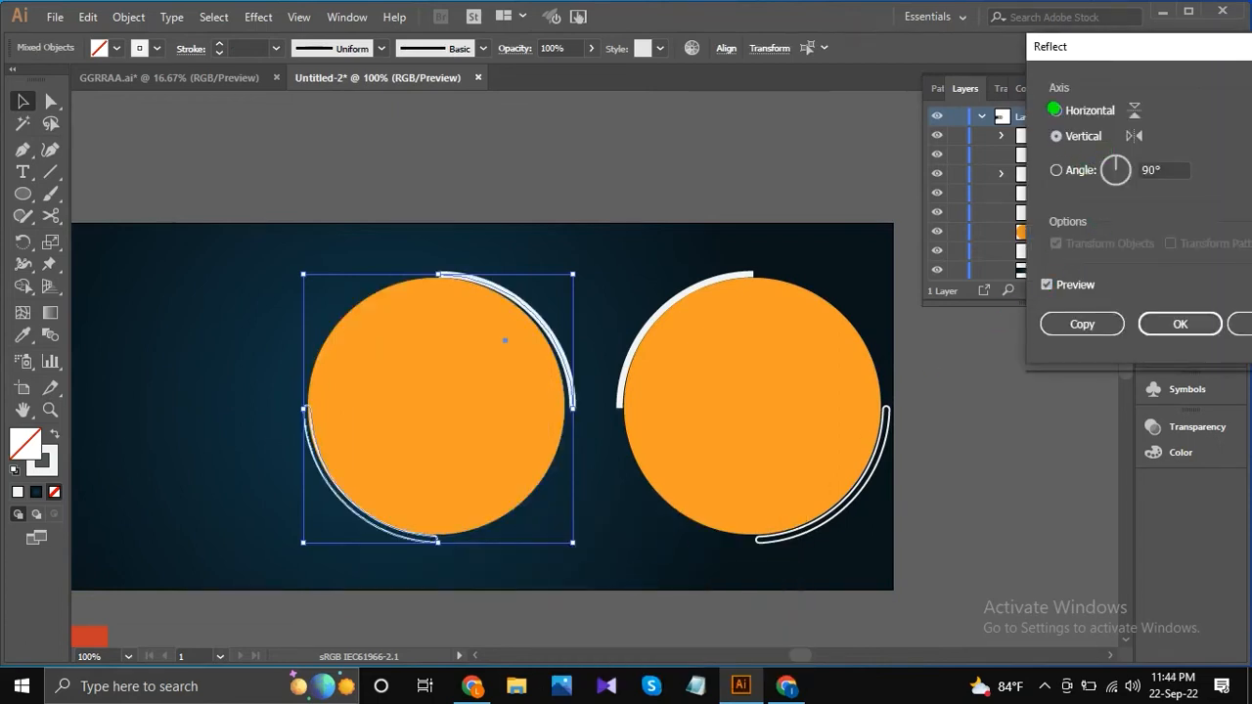
click(1055, 109)
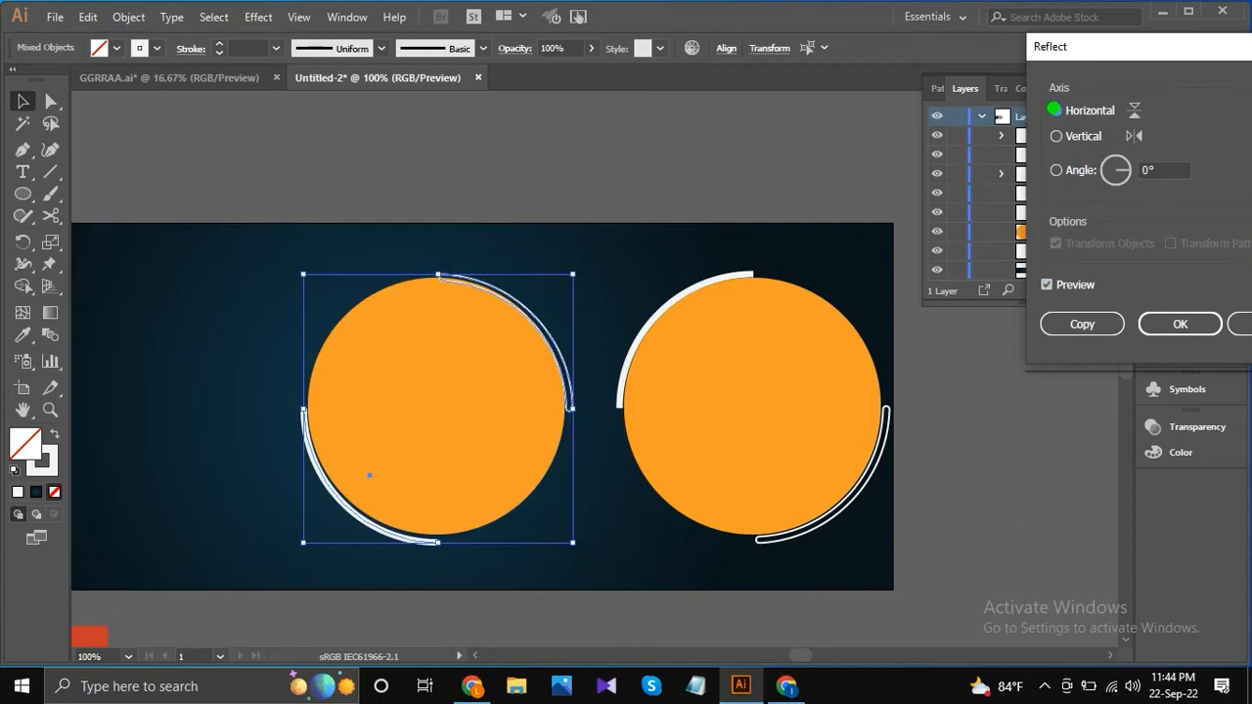
click(1154, 323)
Reflect the left circle's pair of arcs again, this time across the vertical axis.
right_click(534, 293)
mouse_move(590, 452)
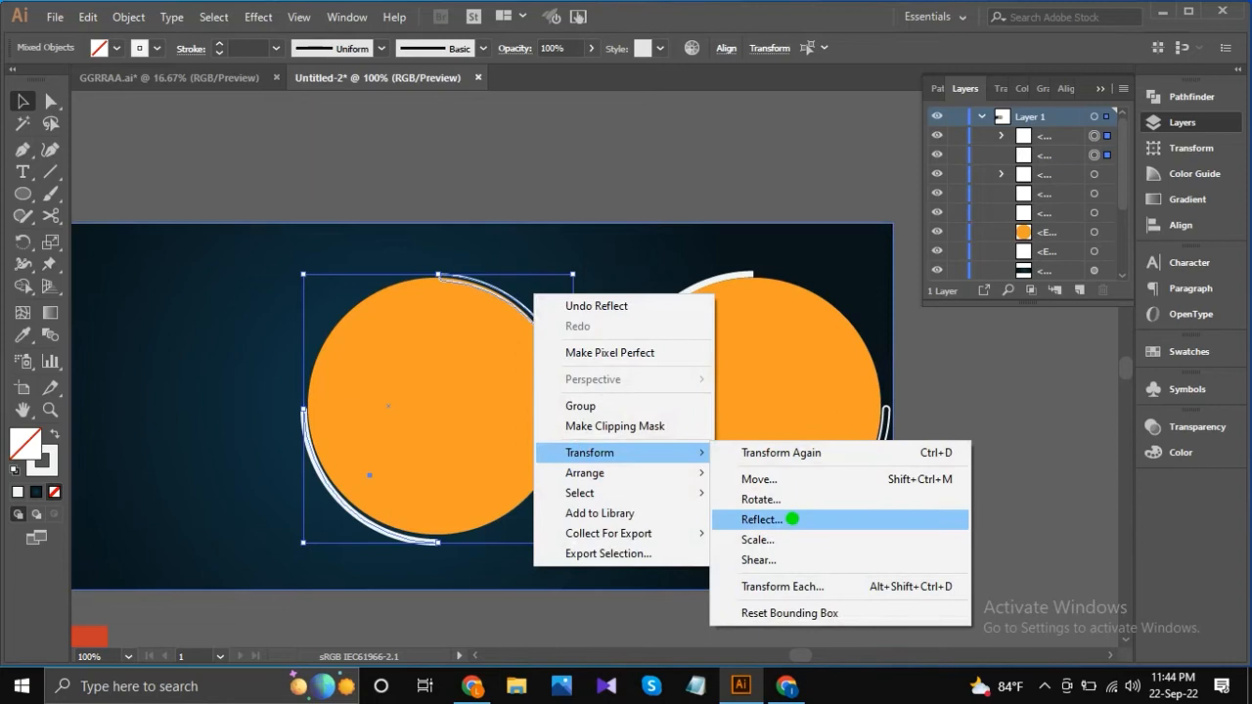
click(790, 517)
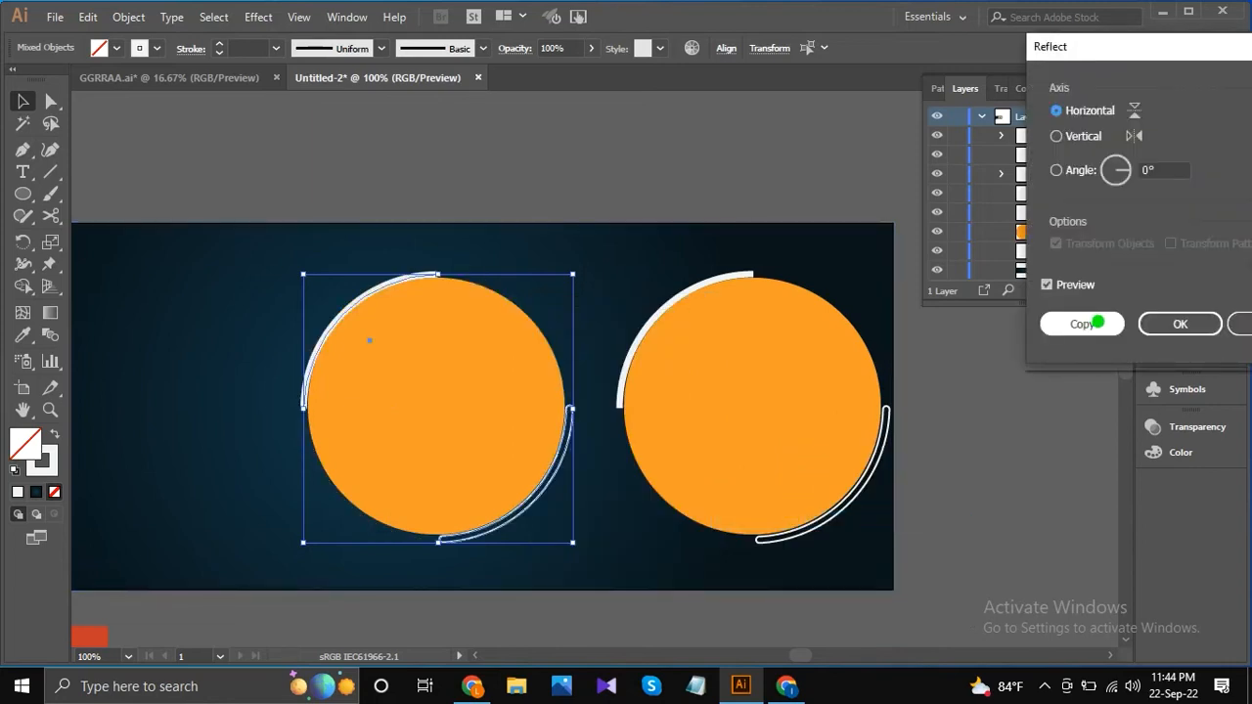
click(1056, 135)
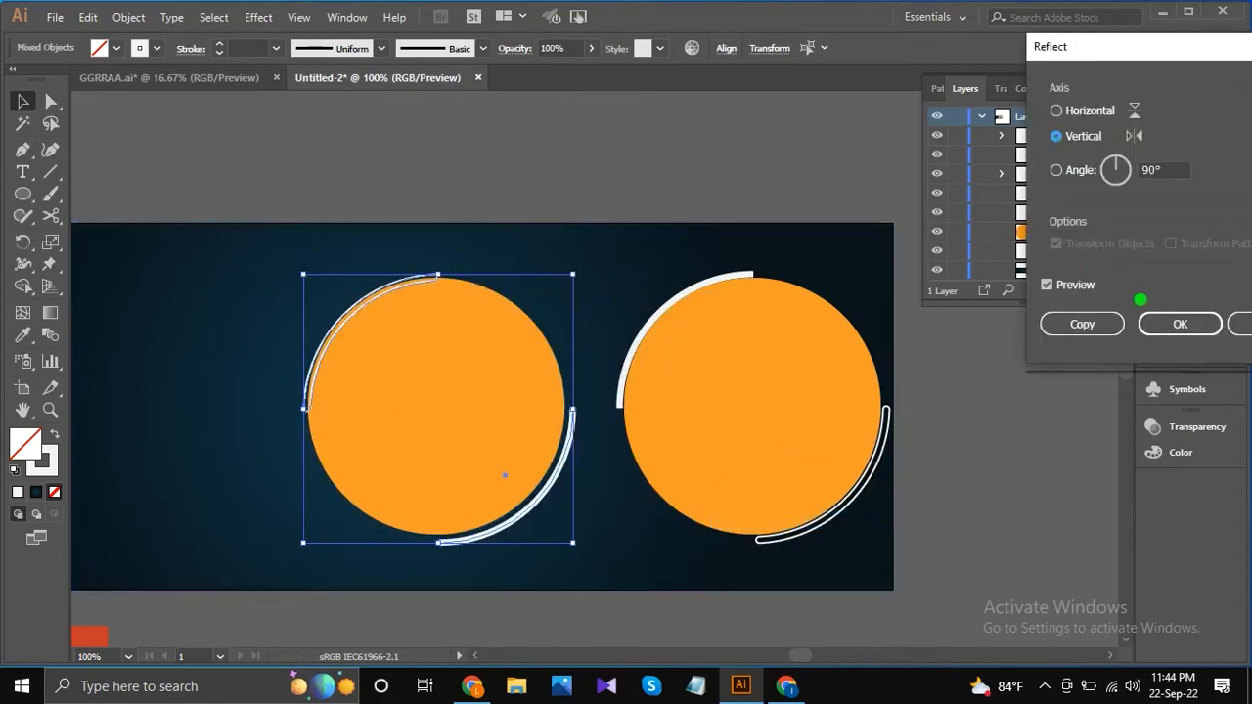
click(1081, 324)
Nudge the left circle's reflected arcs slightly left and up to fit evenly around the circle.
key(Left)
key(Left)
key(Up)
key(Up)
key(Up)
key(Right)
key(Right)
key(Right)
key(Left)
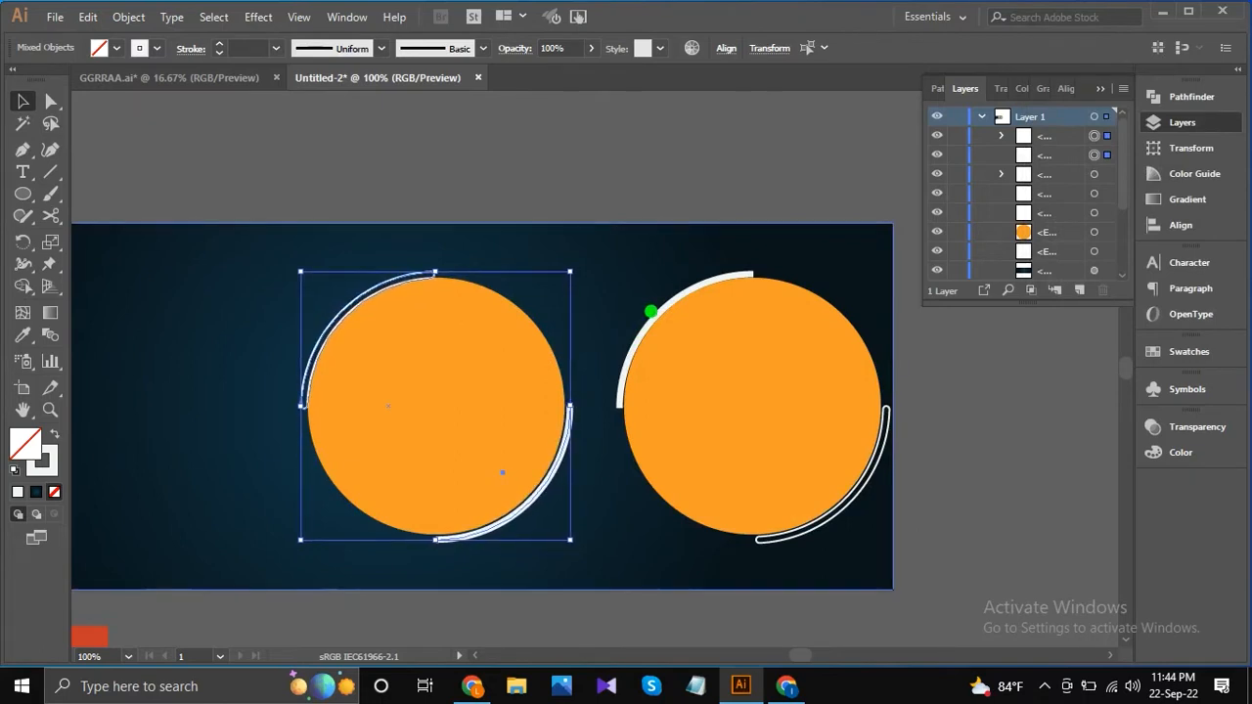
click(607, 127)
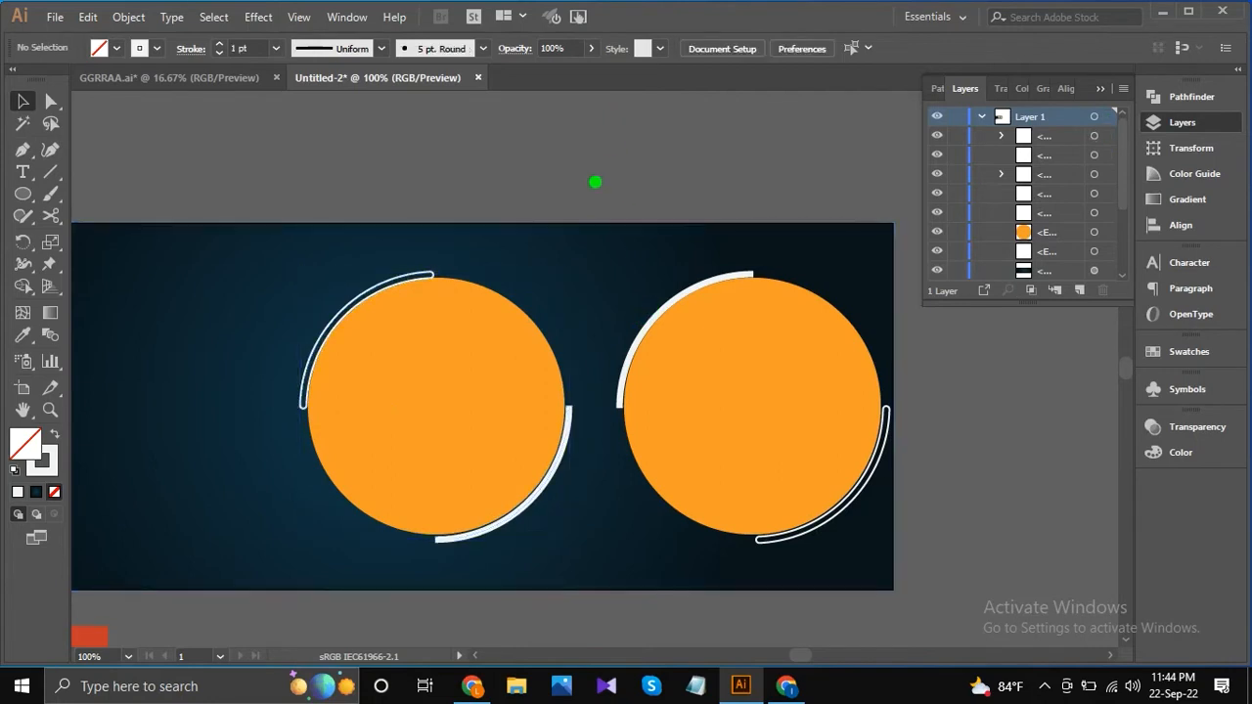
Expand the two solid white arcs beside the left and right circles into filled shapes.
scroll(493, 326, down, 1)
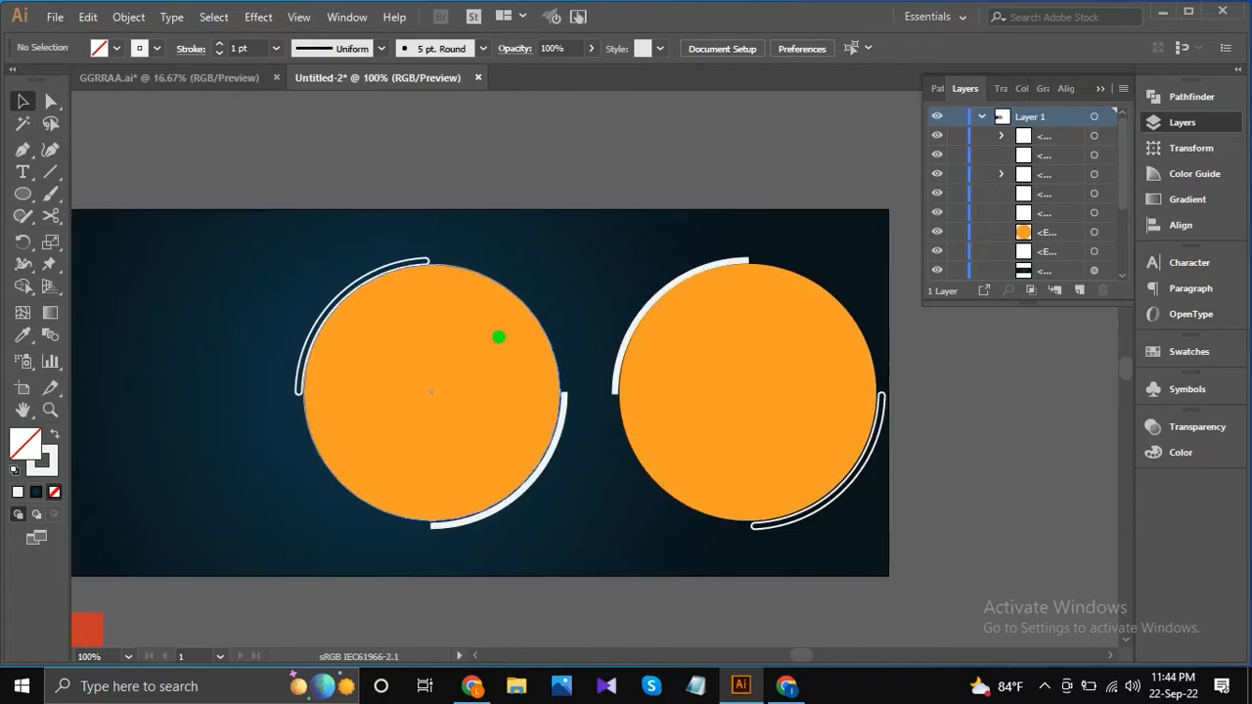
click(613, 383)
shift+click(562, 428)
click(124, 23)
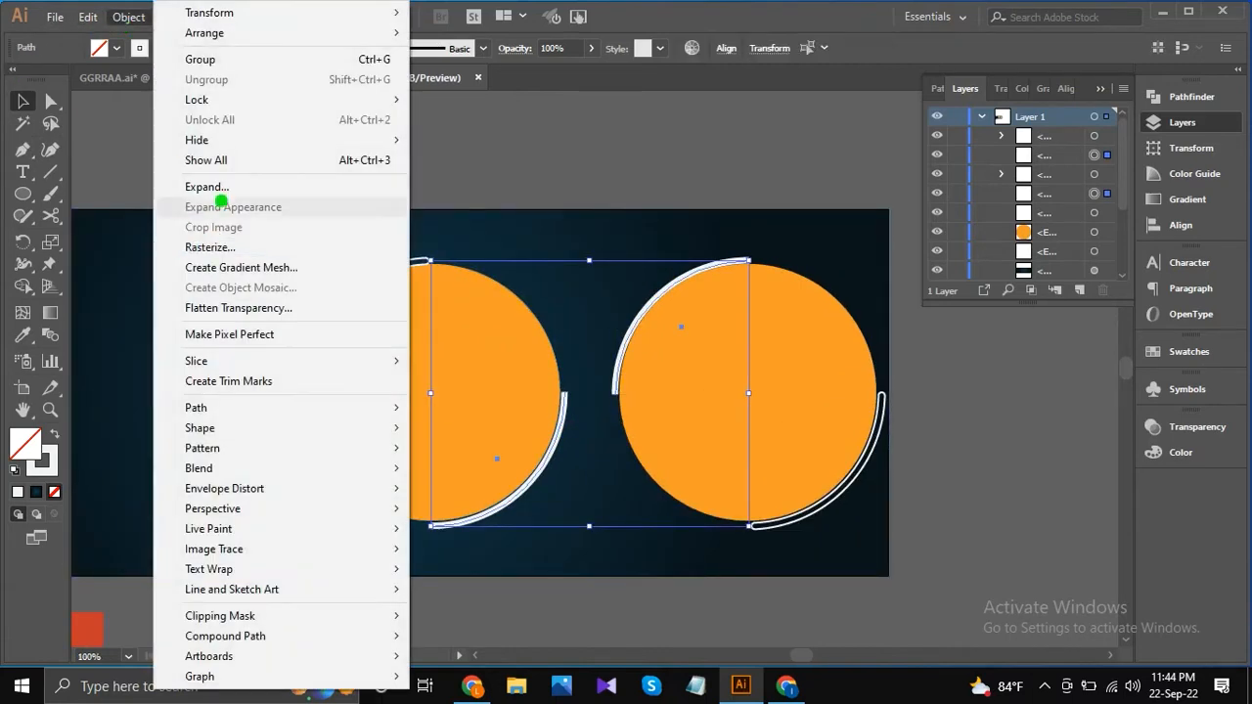
click(218, 186)
click(581, 442)
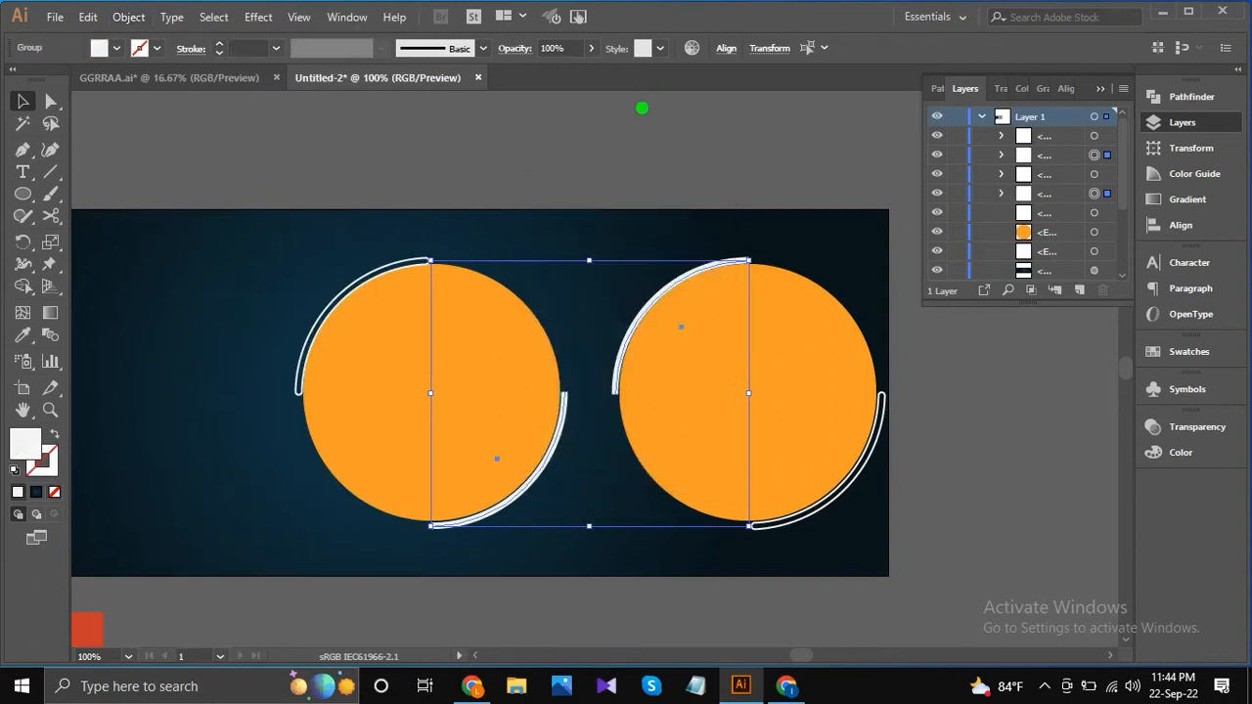
click(622, 134)
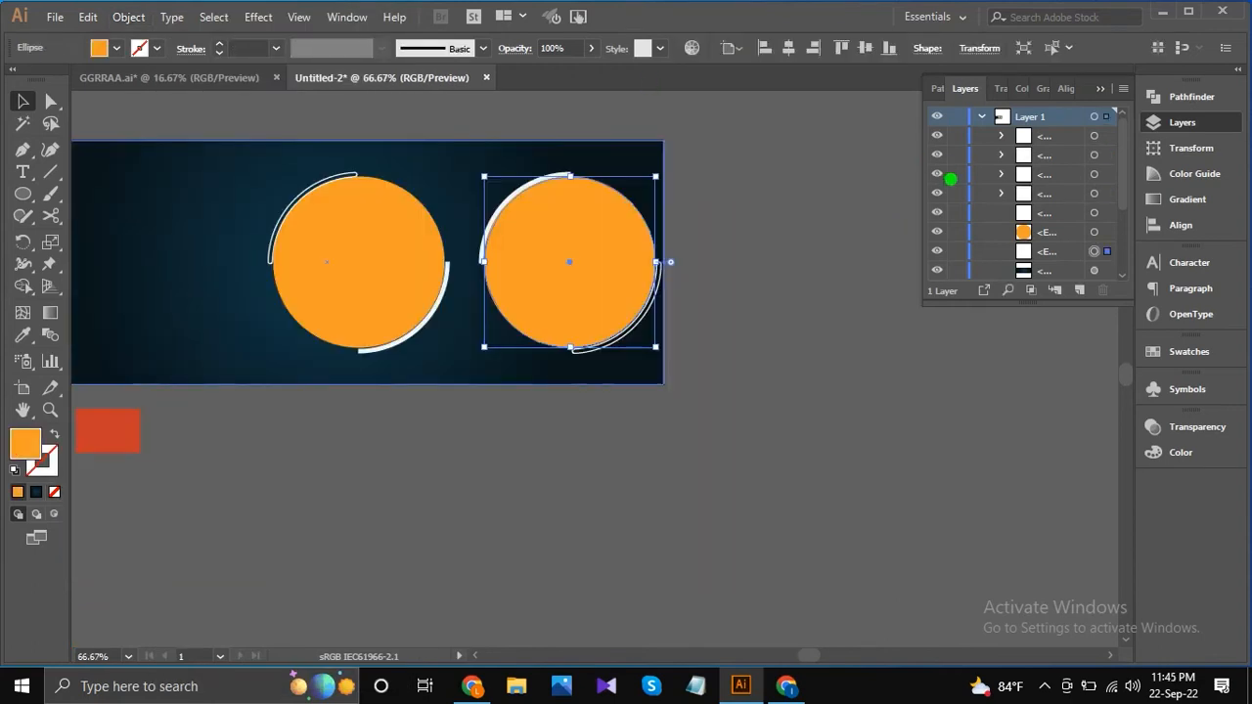
Move the photo of the man holding sunglasses over the right orange circle and enlarge it slightly to cover the circle's width.
scroll(952, 185, up, 1)
click(935, 195)
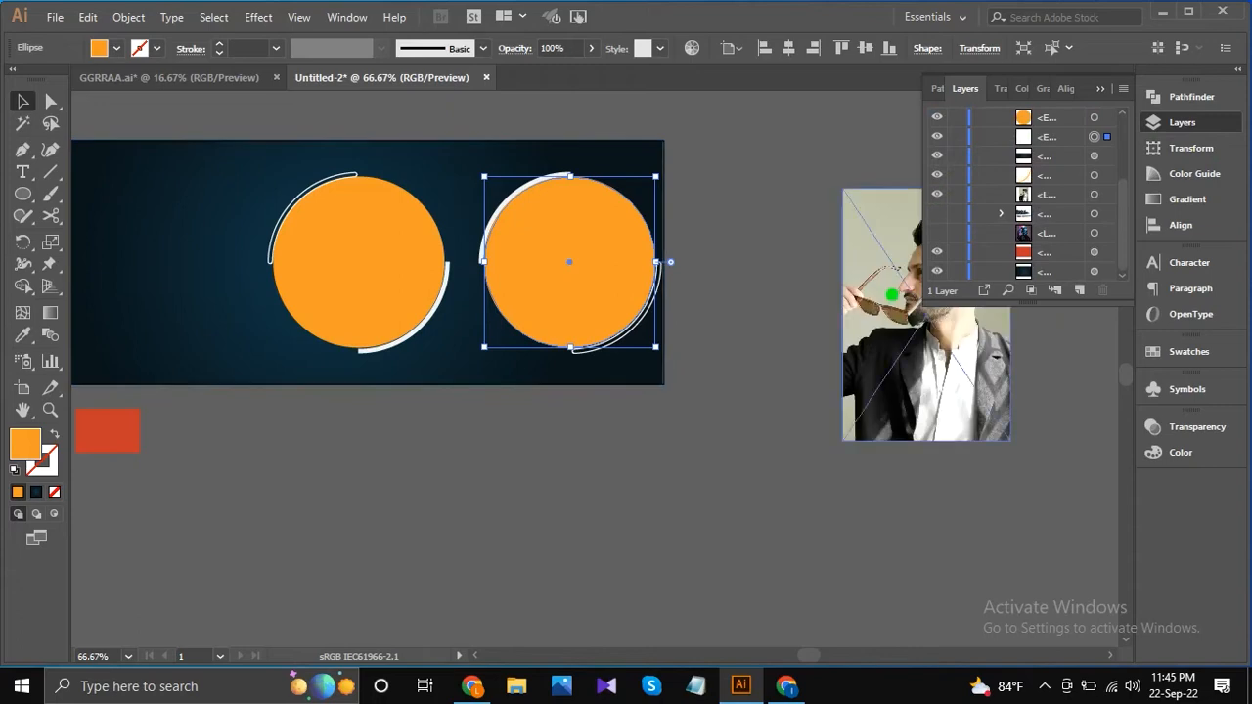
drag(889, 285, 539, 229)
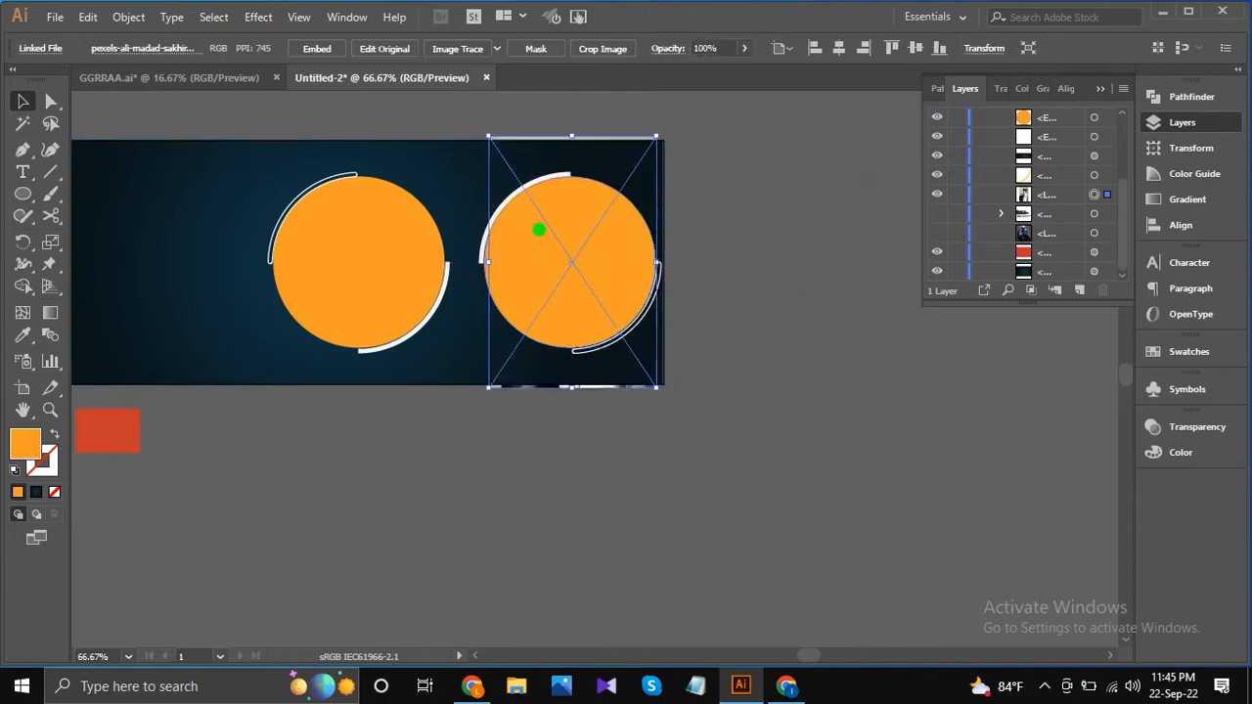
scroll(587, 268, up, 1)
drag(434, 447, 426, 464)
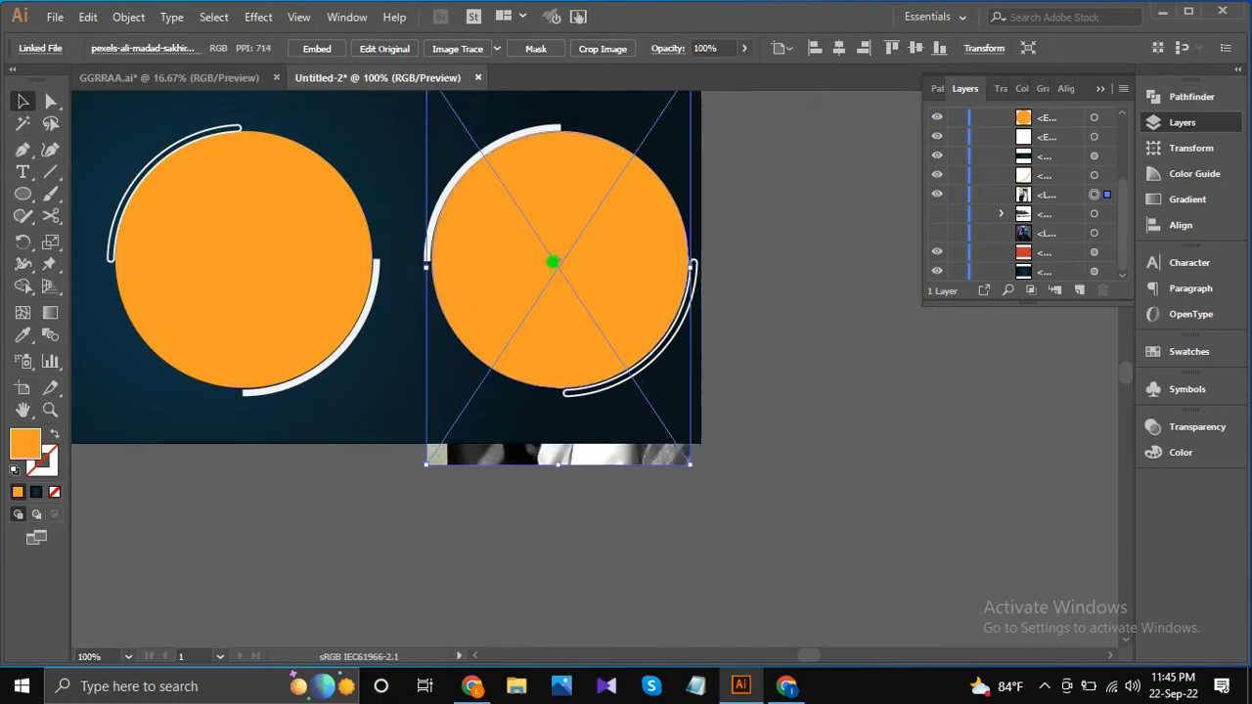
Clip the man's photo to the right circle with a clipping mask and isolate the clip group to select the photo.
right_click(599, 179)
click(651, 308)
right_click(636, 247)
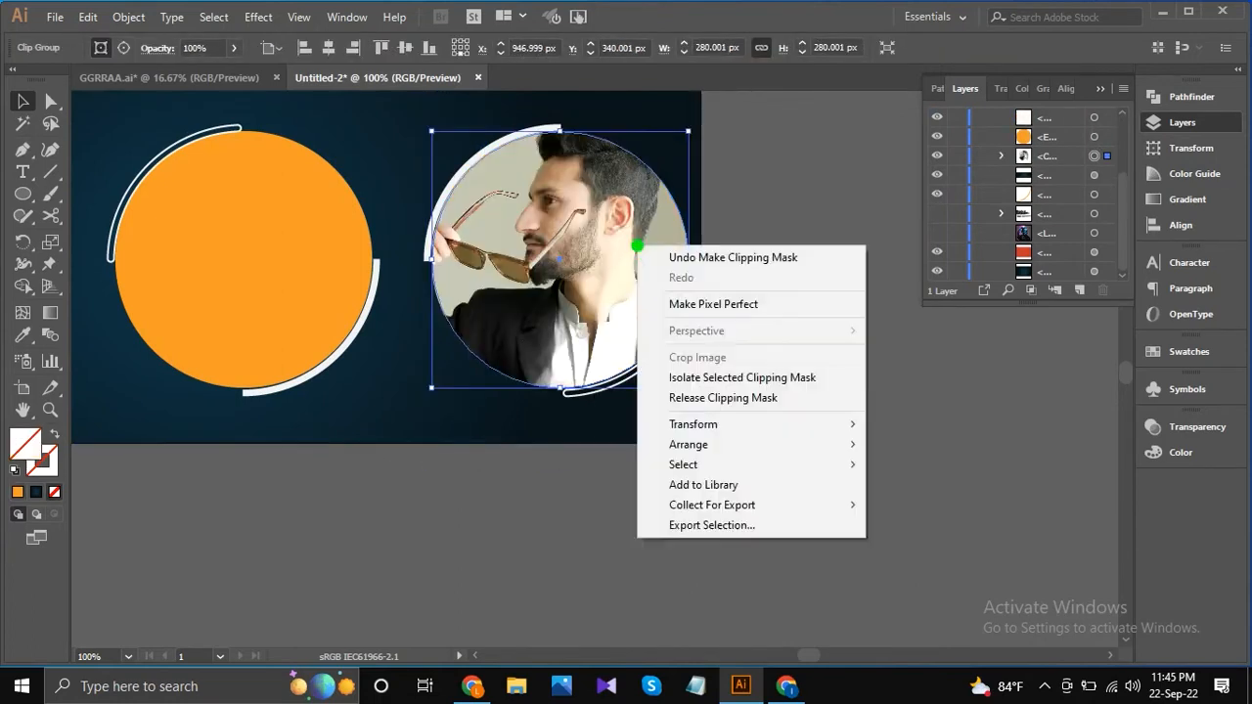
click(709, 376)
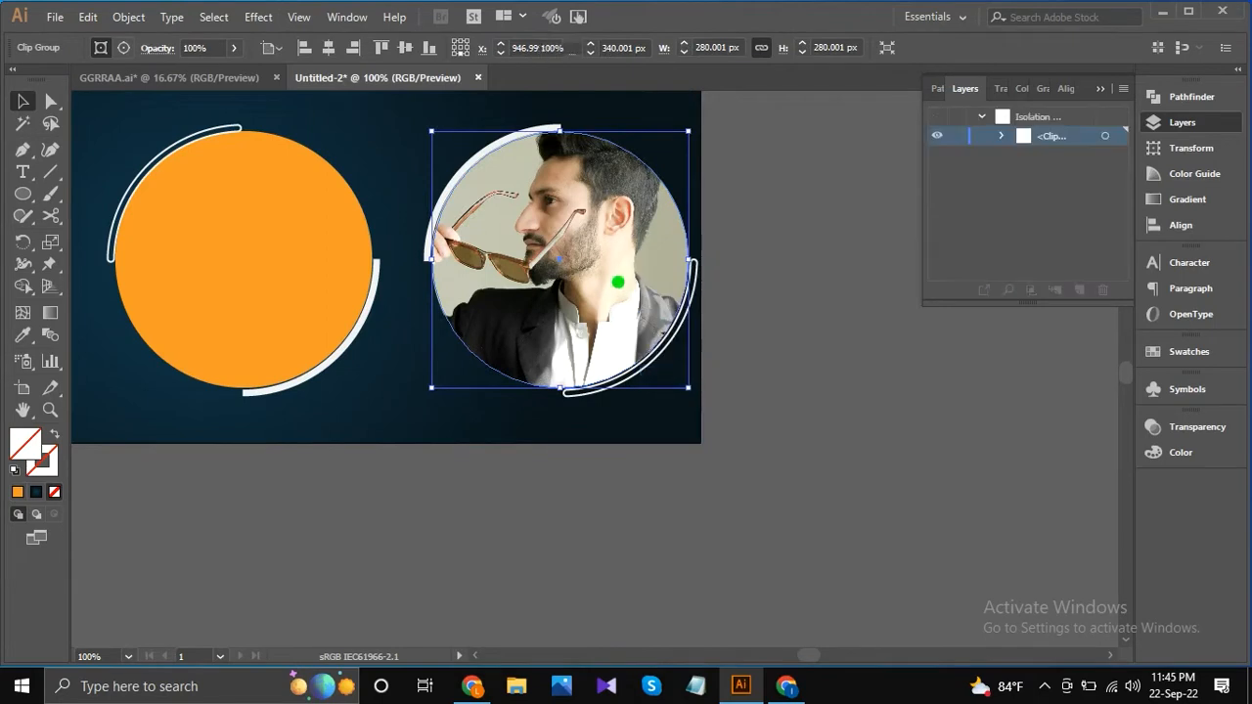
click(619, 283)
Nudge the man's photo down inside the right circle to leave space above the hair, and fine-tune its horizontal position.
key(Down)
key(Down)
key(Down)
key(Down)
key(Down)
key(Down)
key(Down)
key(Down)
key(Down)
key(Down)
key(Down)
key(Down)
key(Down)
key(Down)
key(Down)
key(Down)
key(Down)
key(Down)
key(Down)
key(Down)
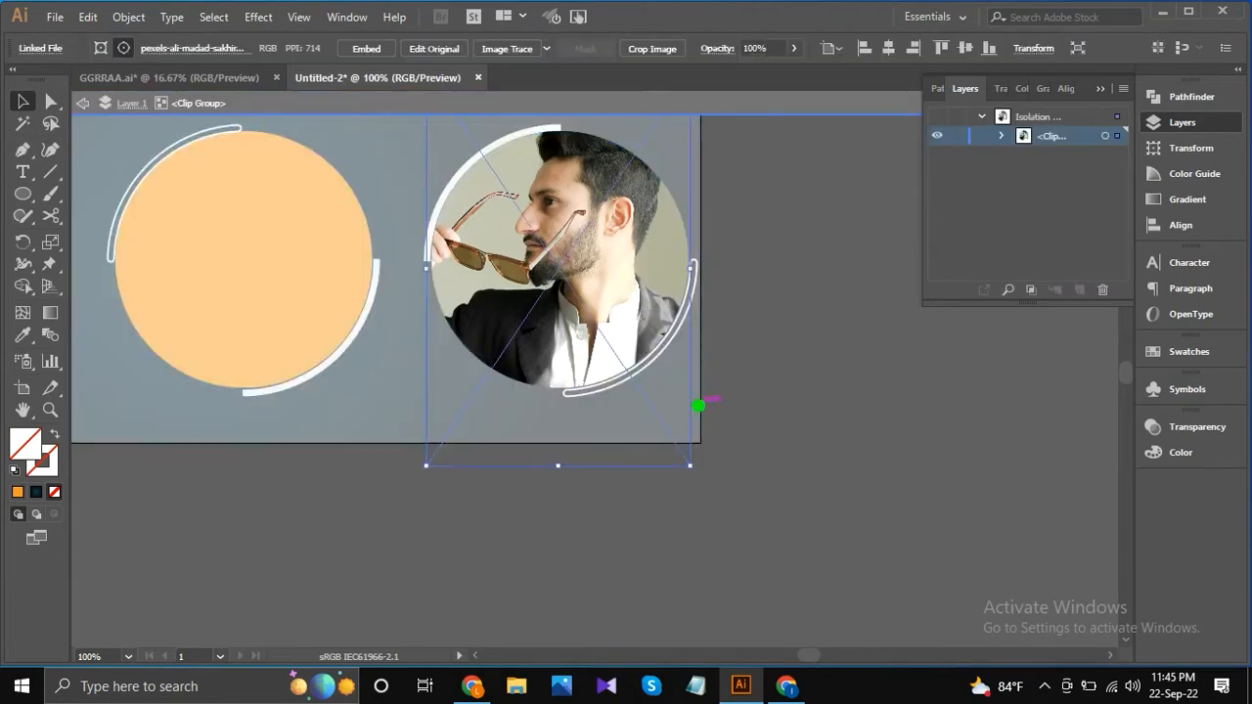
key(Down)
key(Down)
key(Down)
key(Down)
key(Down)
key(Down)
key(Down)
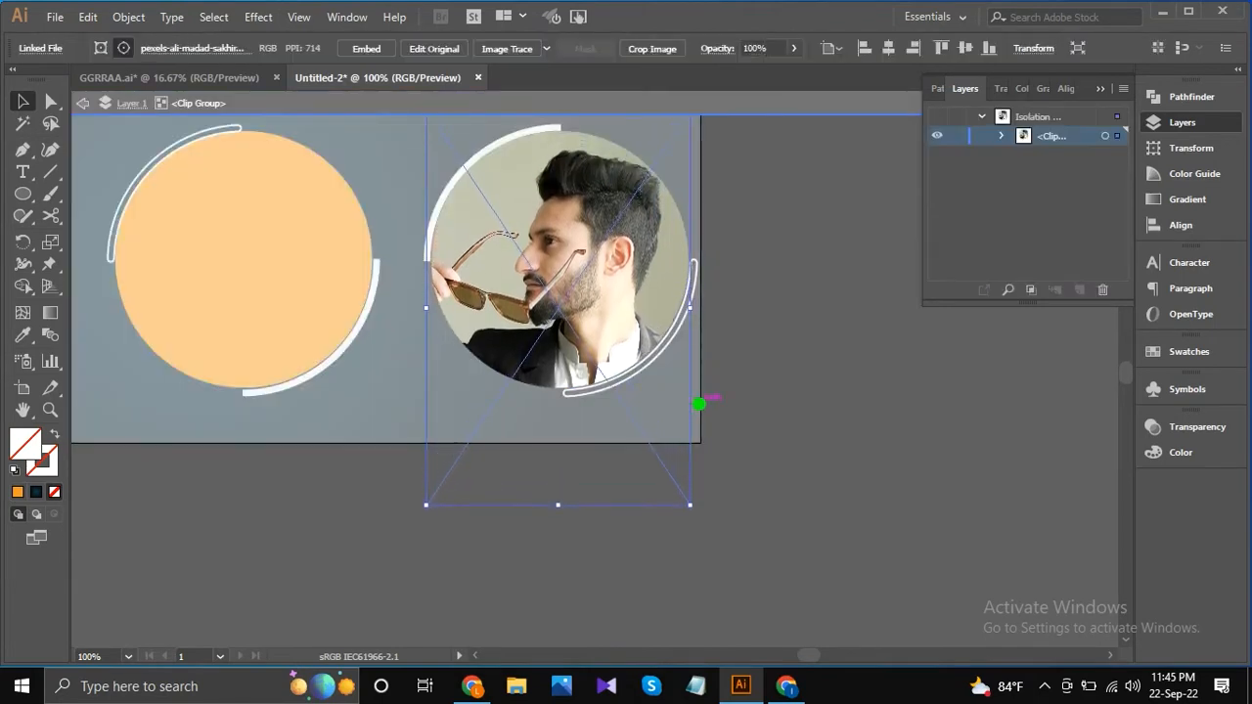
key(Left)
key(Left)
key(Left)
key(Left)
key(Left)
key(Left)
key(Left)
key(Left)
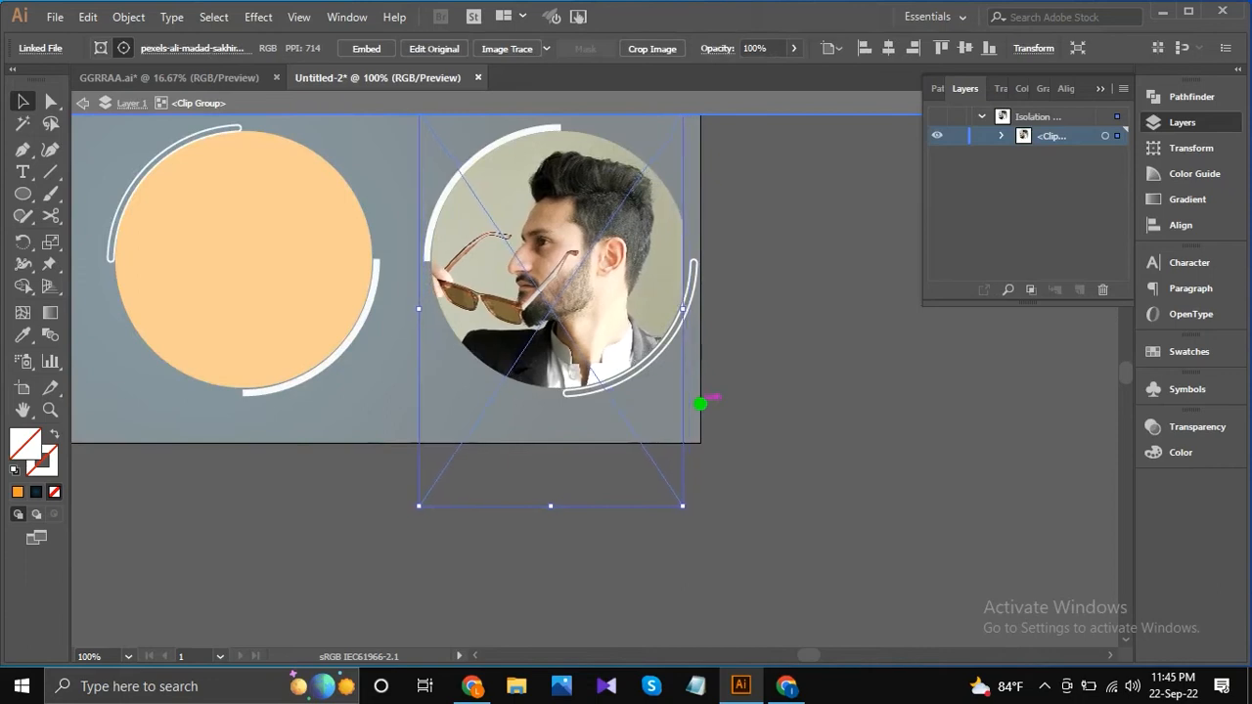
key(Right)
key(Right)
key(Right)
key(Right)
key(Right)
key(Right)
key(Right)
key(Right)
key(Right)
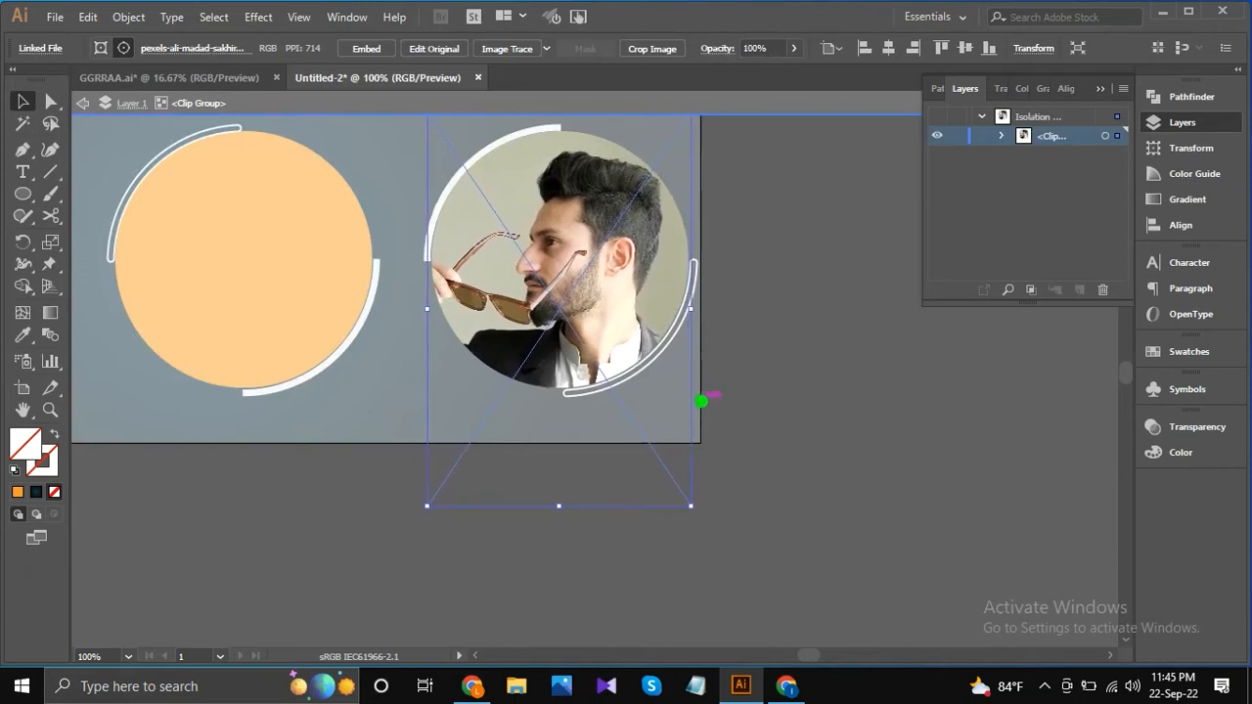
key(Left)
key(Right)
key(Right)
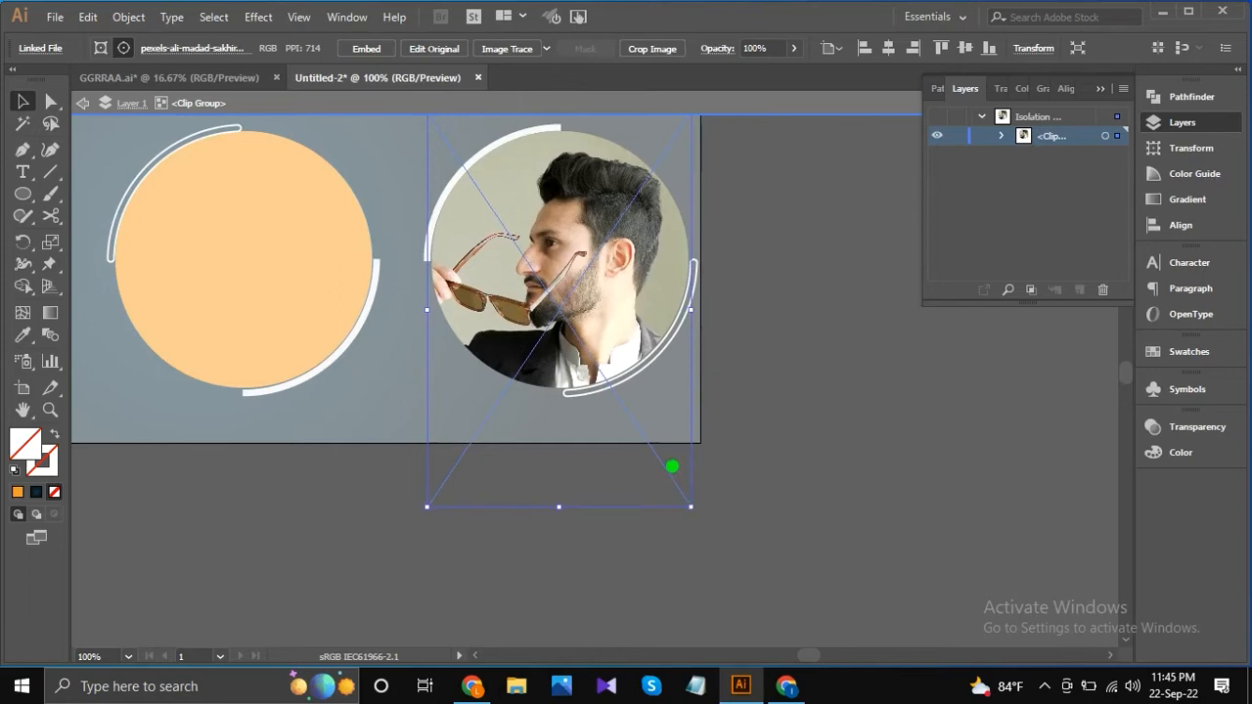
Scale the man's photo down slightly, nudge it horizontally to fill the right circle, and exit isolation mode.
alt+scroll(671, 466, up, 1)
drag(703, 530, 699, 527)
key(Right)
key(Right)
key(Right)
key(Right)
key(Right)
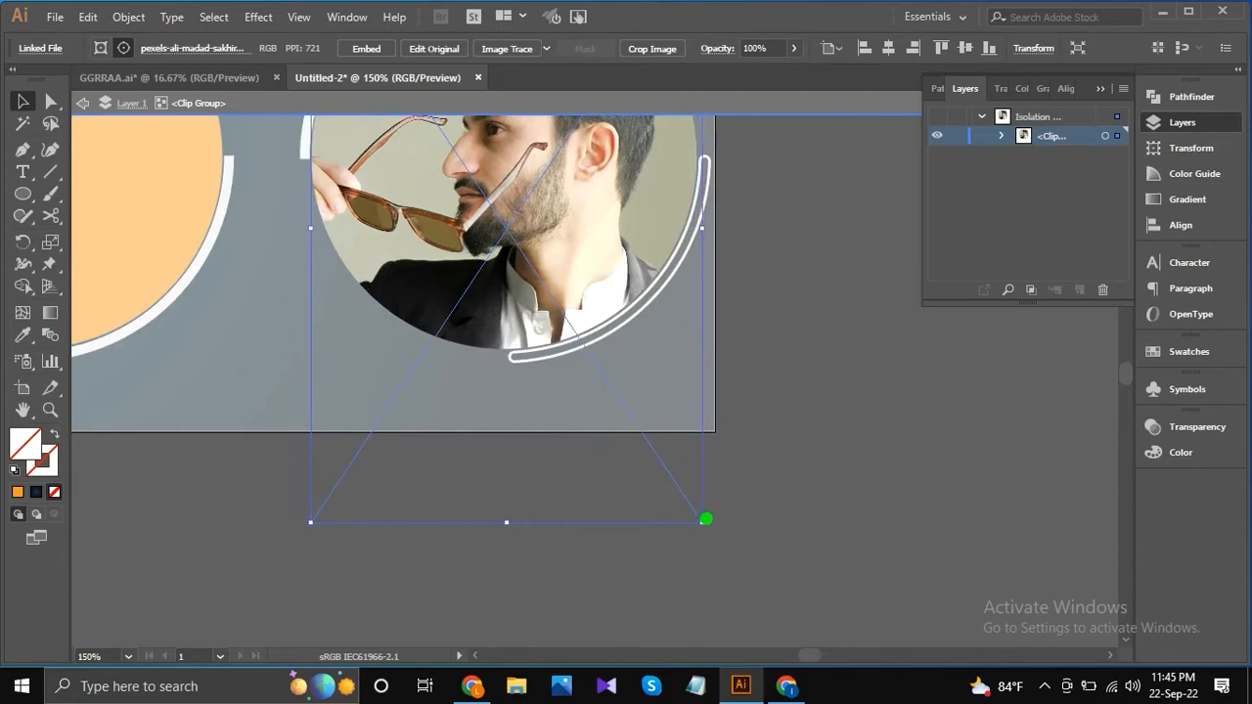
key(Left)
key(Left)
key(Left)
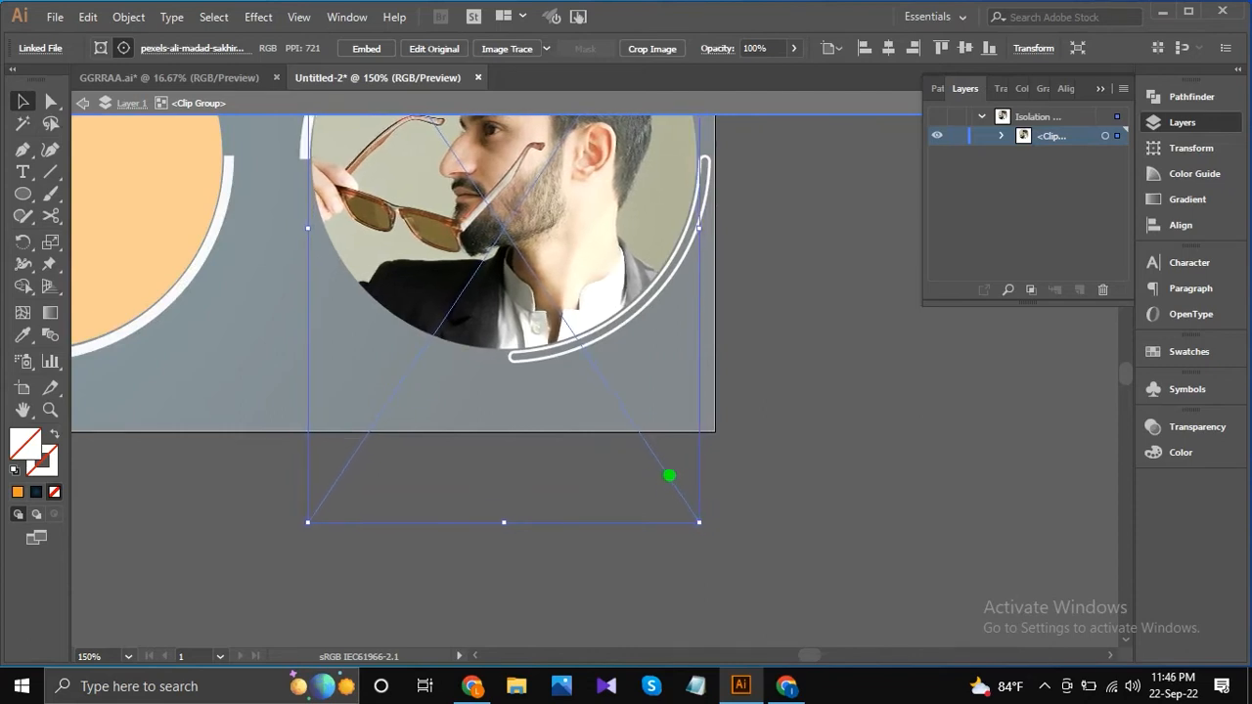
scroll(677, 459, down, 2)
double_click(765, 359)
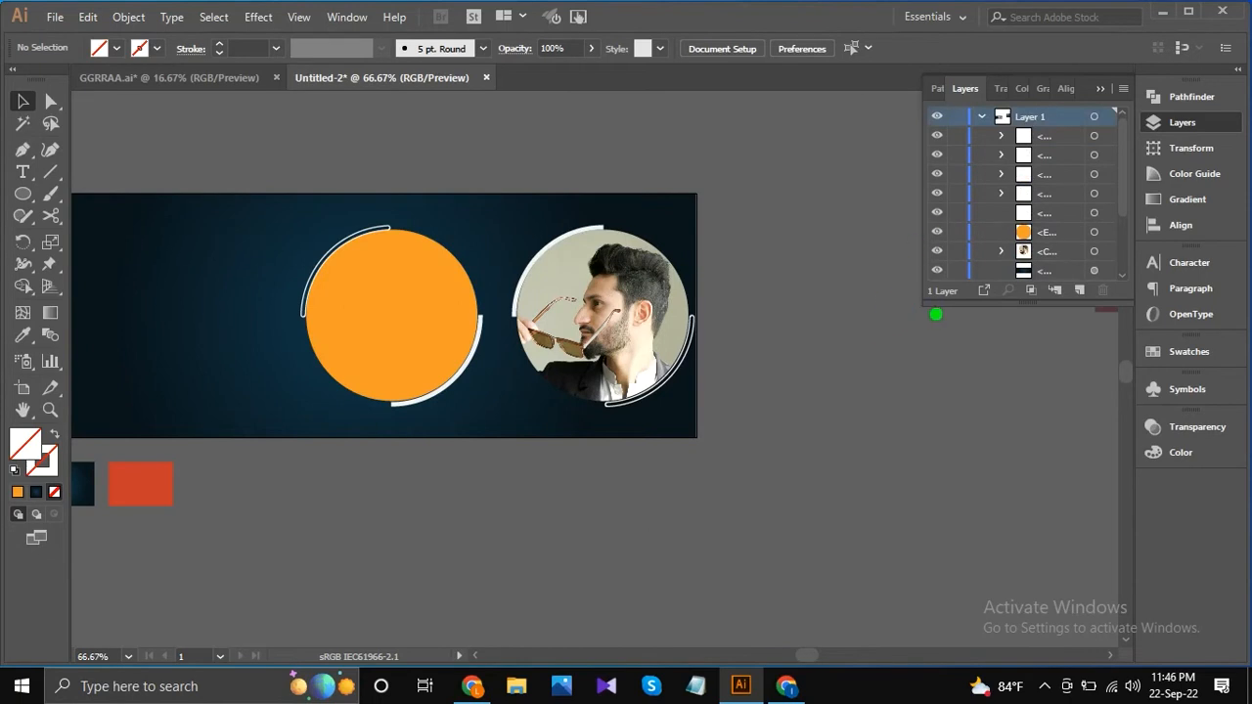
Bring the photo of the woman in round sunglasses onto the banner's left circle area and scale it down proportionally.
drag(872, 225, 687, 286)
drag(997, 341, 757, 475)
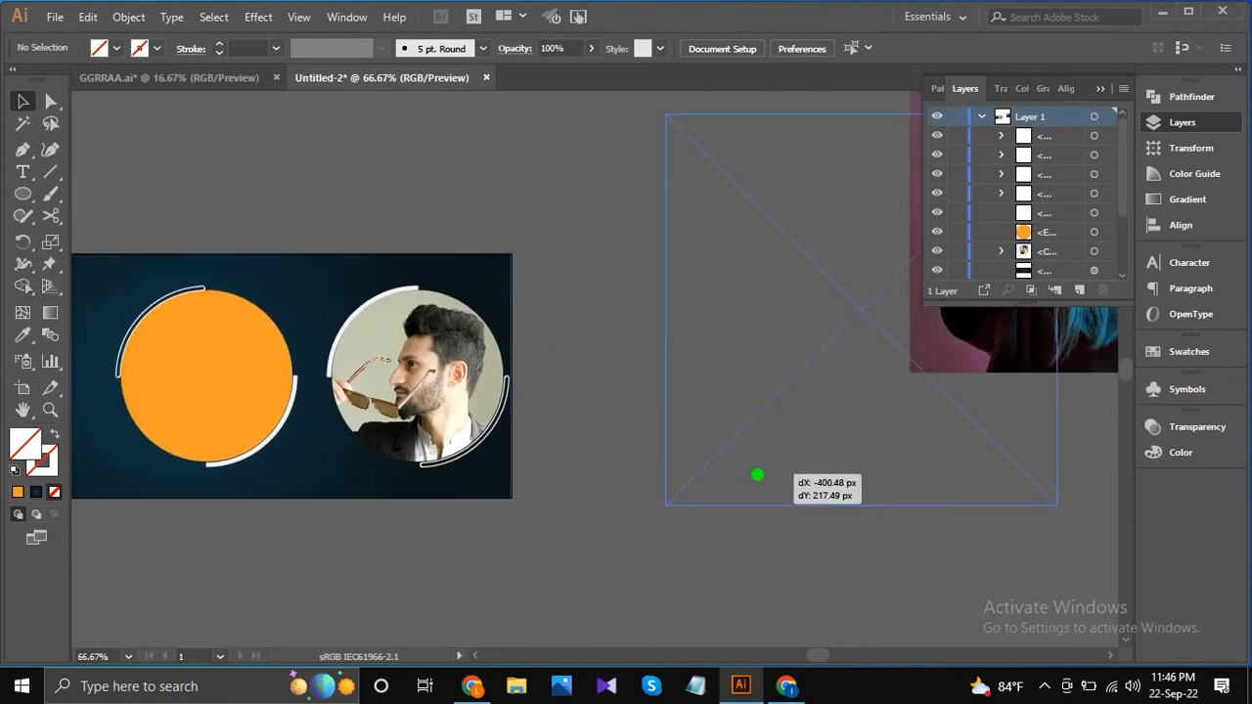
scroll(752, 307, down, 1)
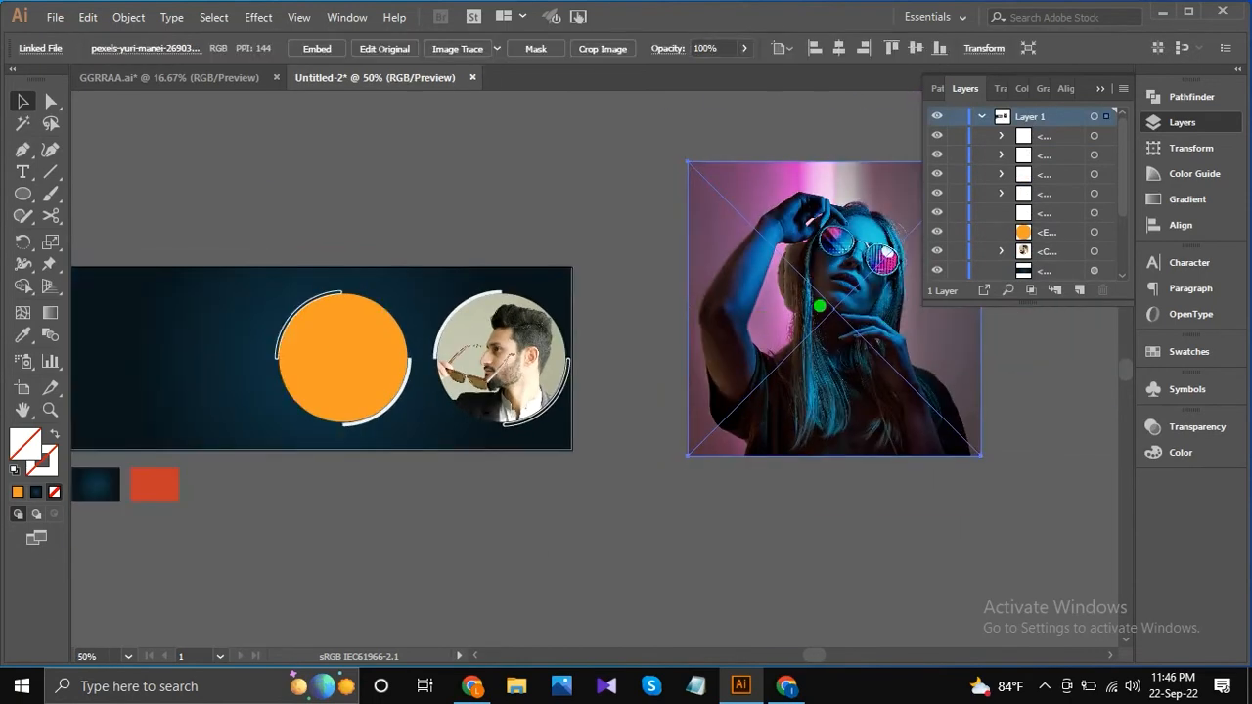
scroll(819, 306, left, 2)
drag(877, 298, 424, 362)
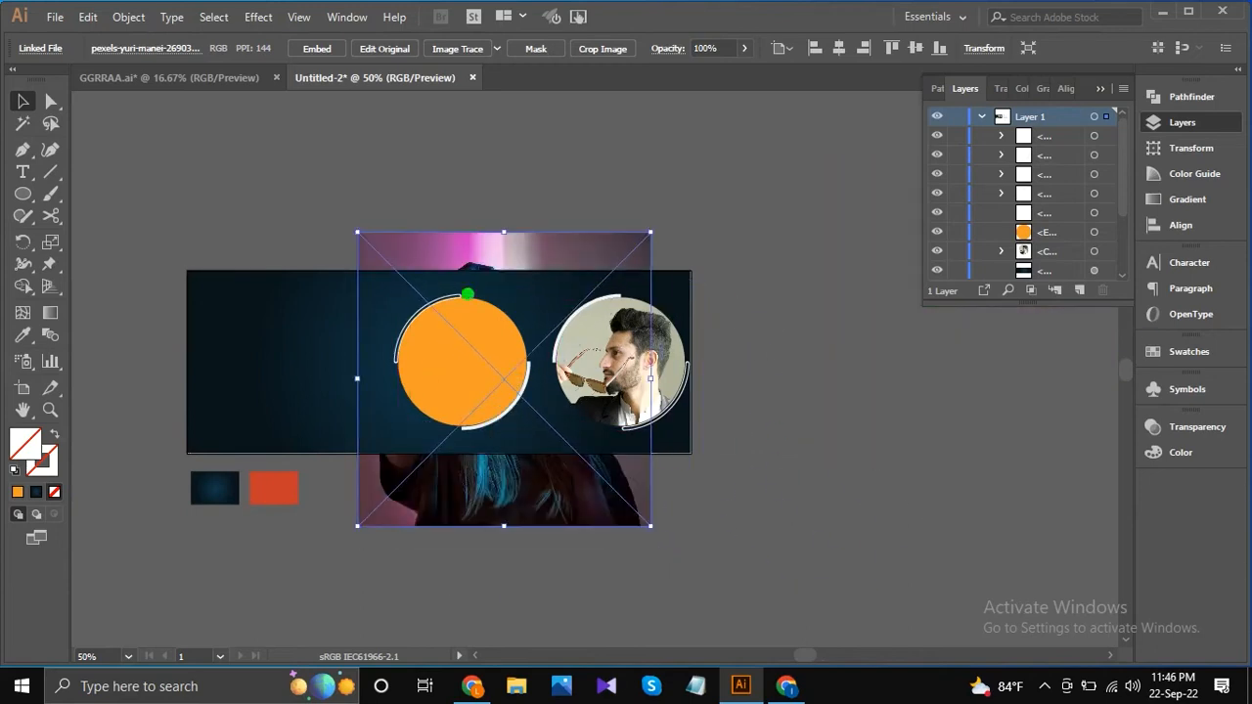
drag(641, 231, 587, 295)
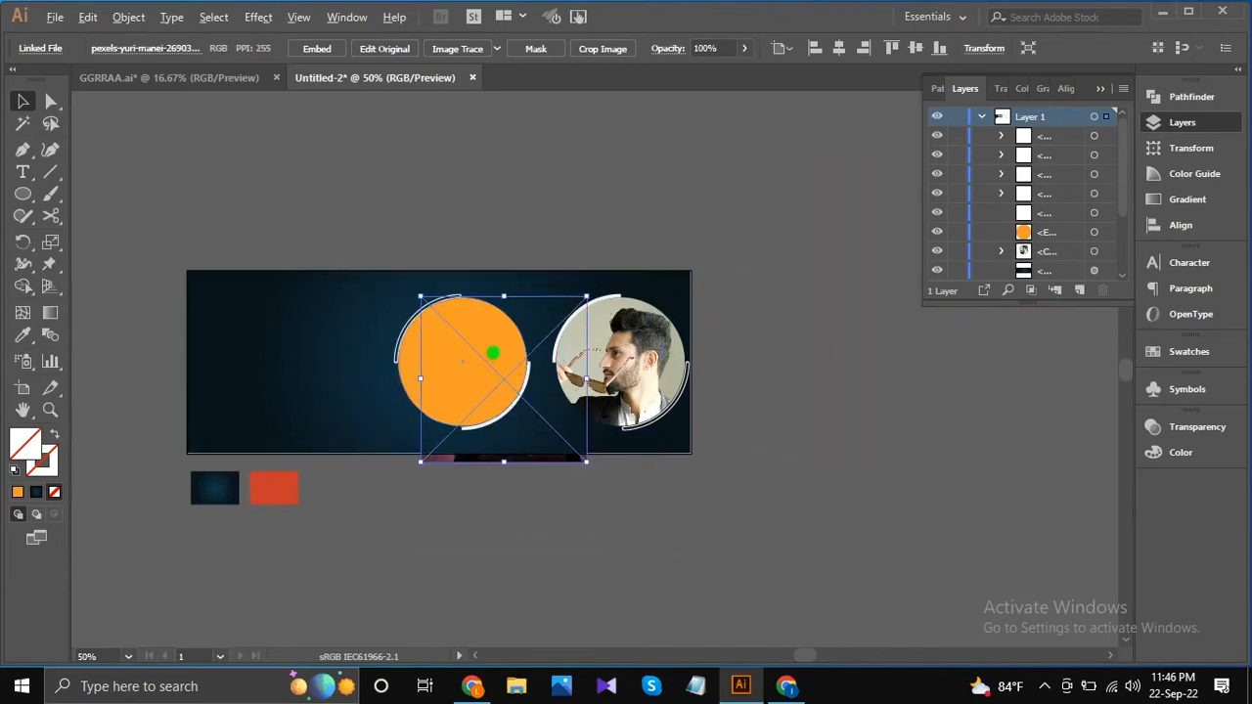
Center the woman's photo over the left orange circle and shrink it to just cover the circle, undoing the accidental circle move.
scroll(492, 353, up, 2)
drag(512, 405, 452, 372)
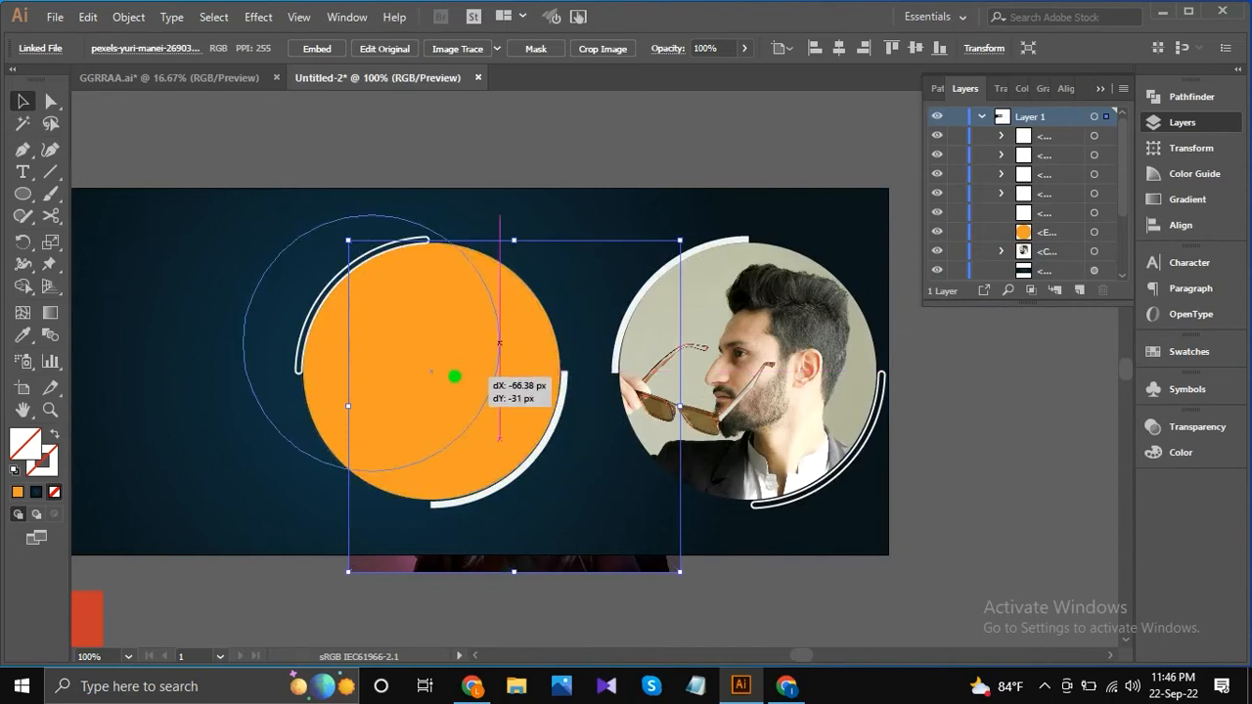
key(ctrl+z)
drag(498, 570, 424, 530)
drag(607, 534, 567, 511)
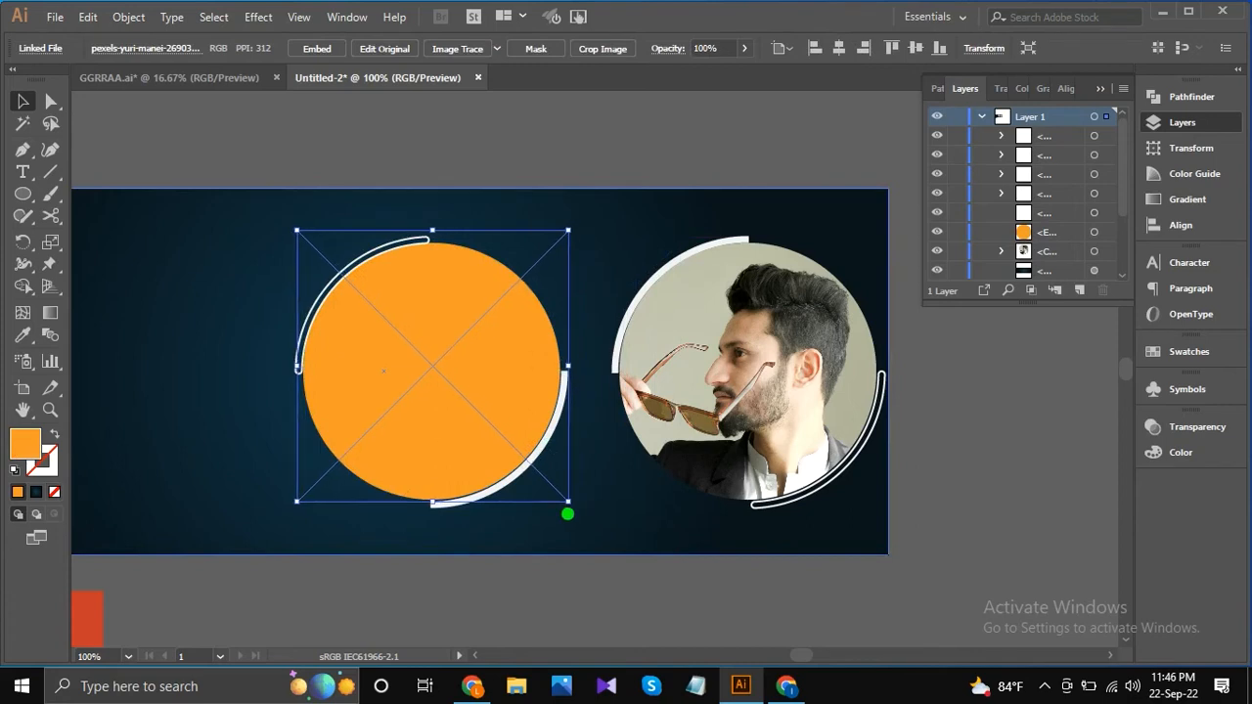
Clip the woman's photo to the left circle with a clipping mask and isolate the clip group to select the photo.
shift+click(449, 299)
right_click(449, 299)
click(509, 431)
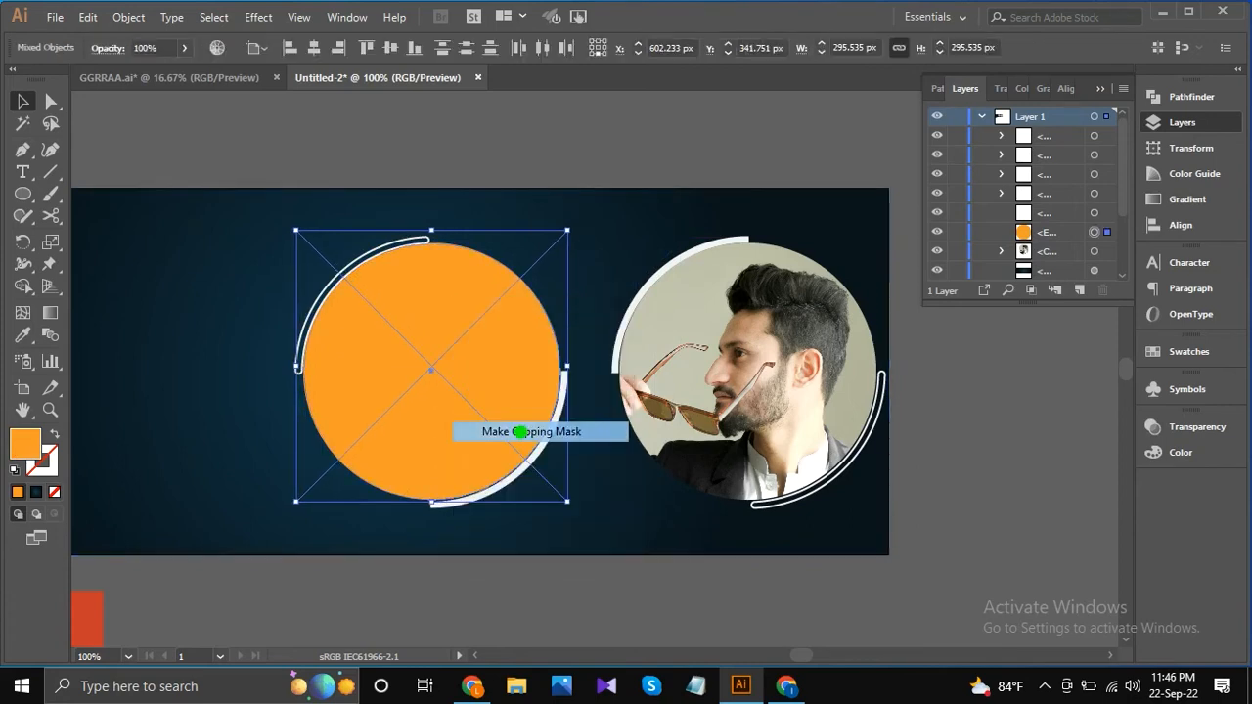
right_click(456, 335)
click(537, 466)
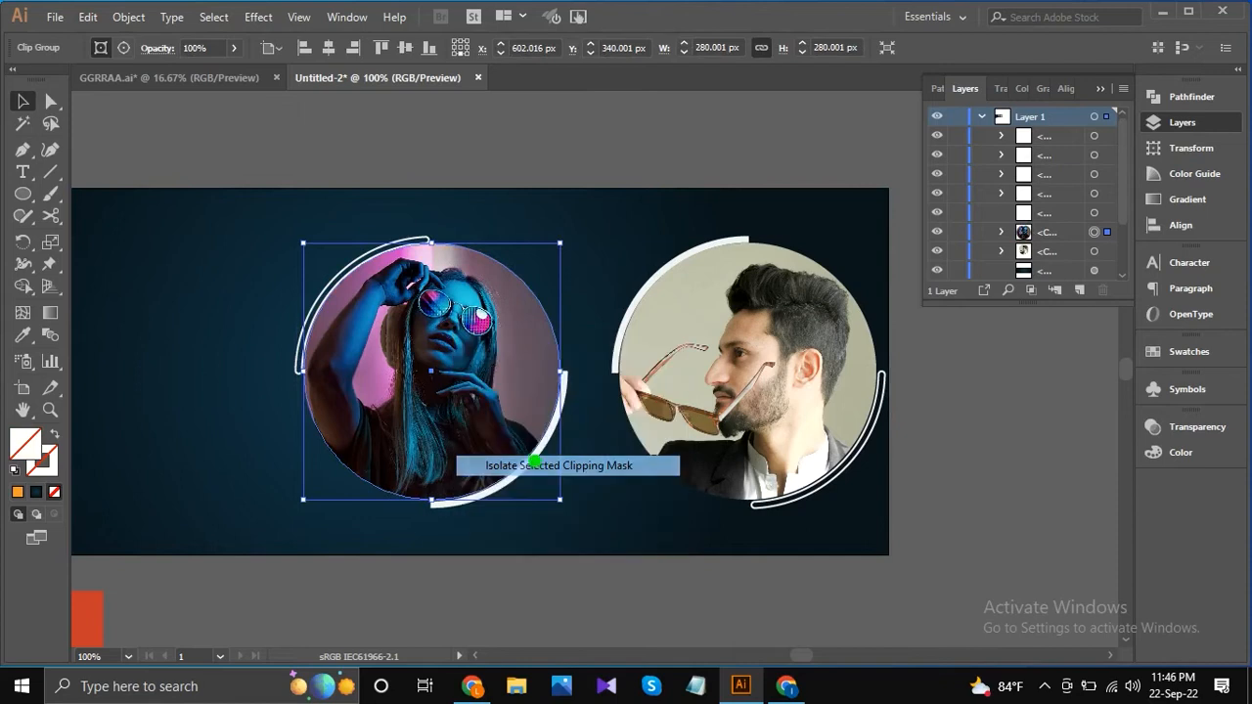
click(539, 448)
Scale the woman's photo down slightly so its edges sit just outside the left circle's mask.
drag(572, 505, 568, 502)
scroll(556, 502, up, 2)
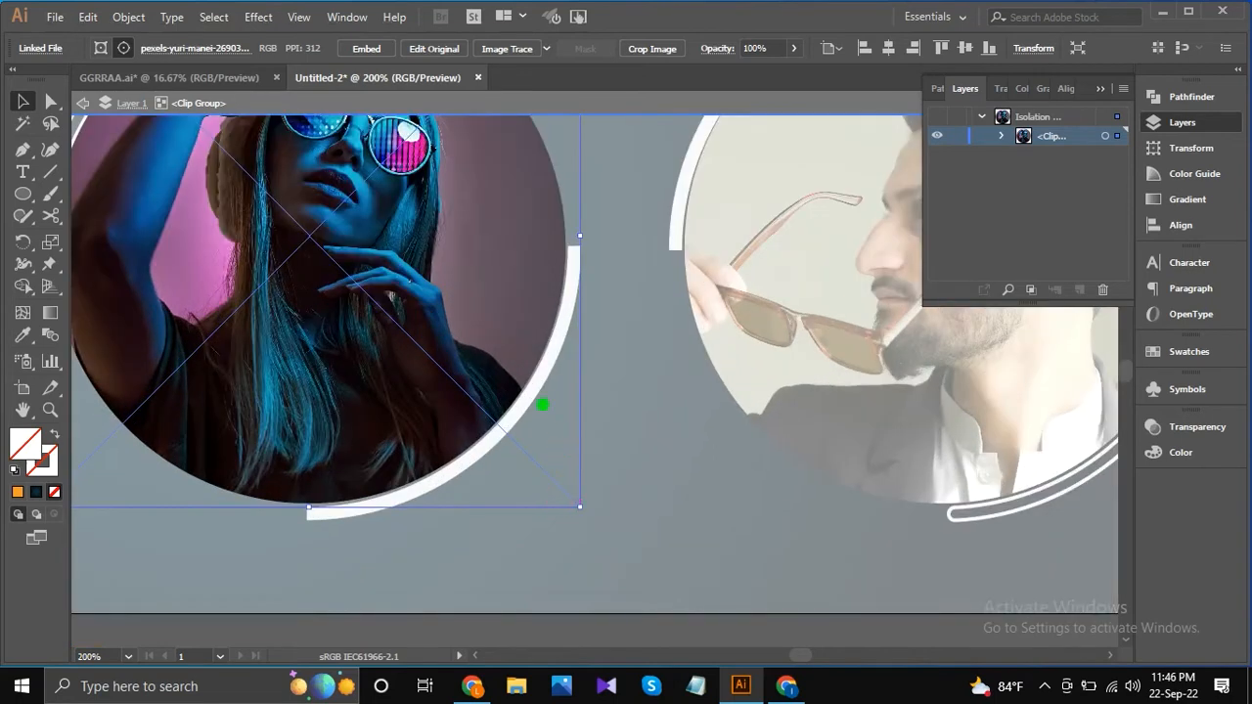
drag(543, 404, 635, 439)
drag(690, 573, 670, 548)
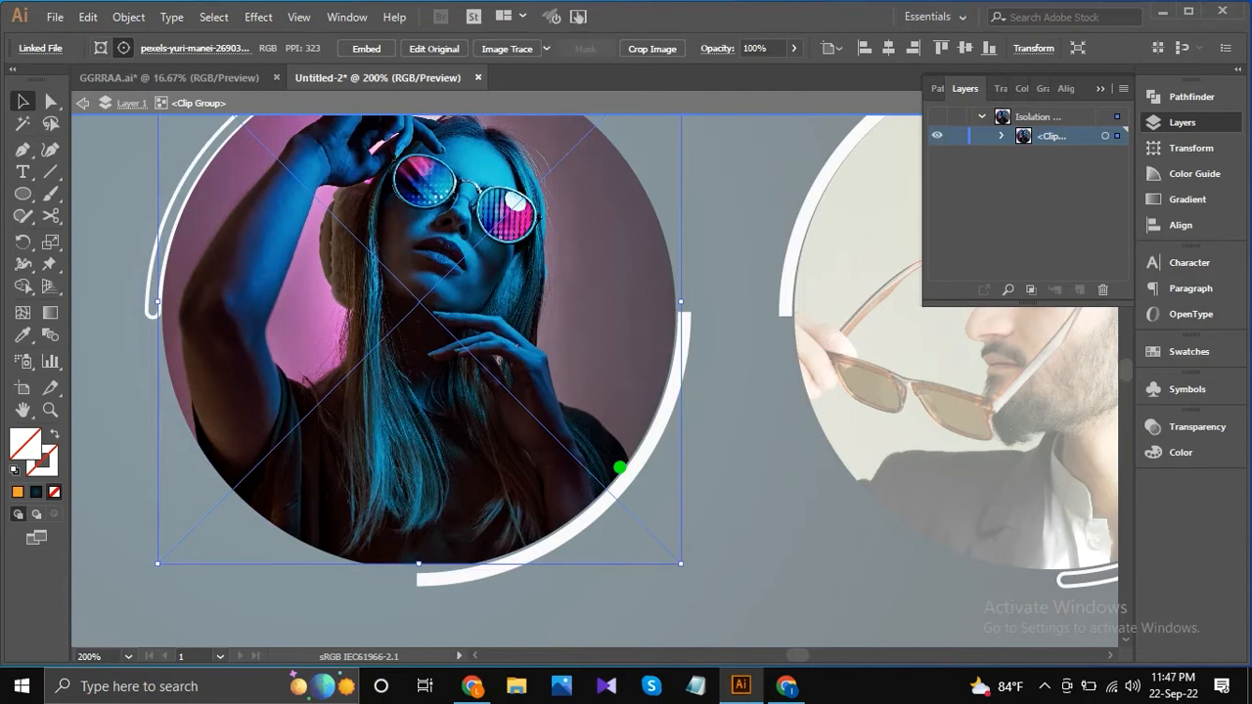
Nudge the woman's photo vertically until it fills the left circle evenly, undoing the trial resize.
scroll(619, 466, down, 1)
key(Up)
key(Up)
key(Up)
key(Up)
key(Up)
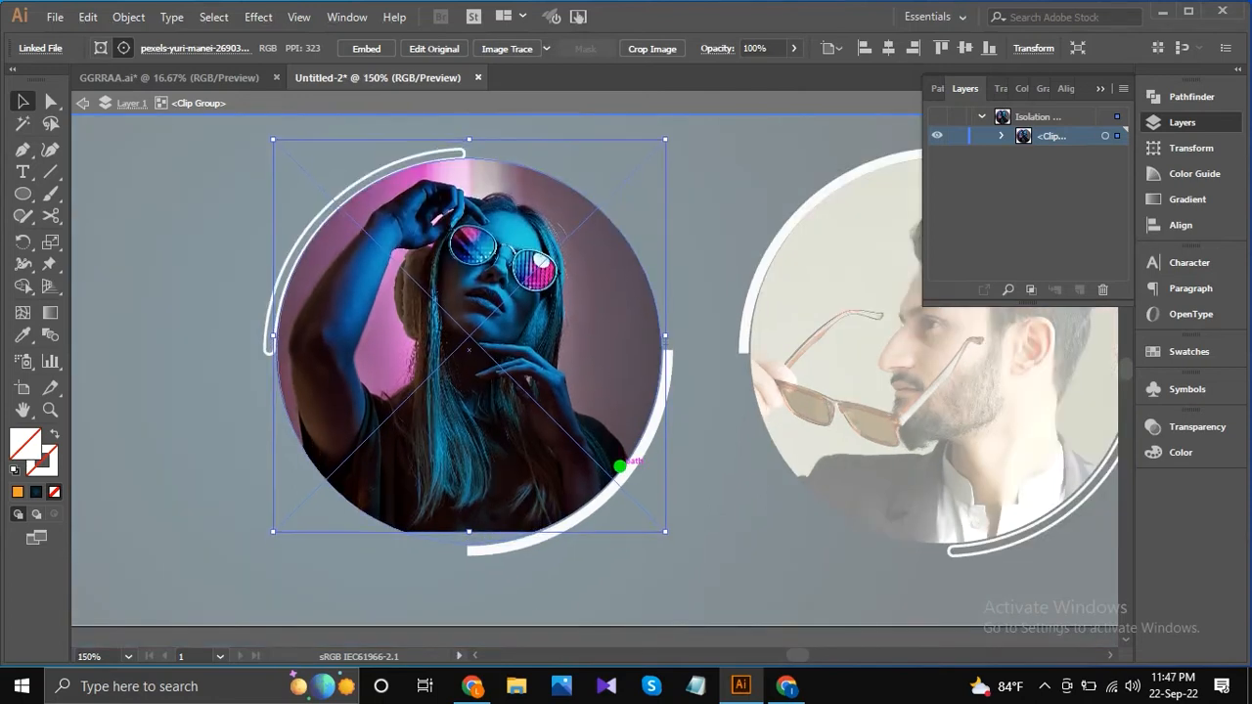
key(Down)
key(Down)
key(Down)
key(Down)
key(Down)
key(Down)
key(Down)
key(Down)
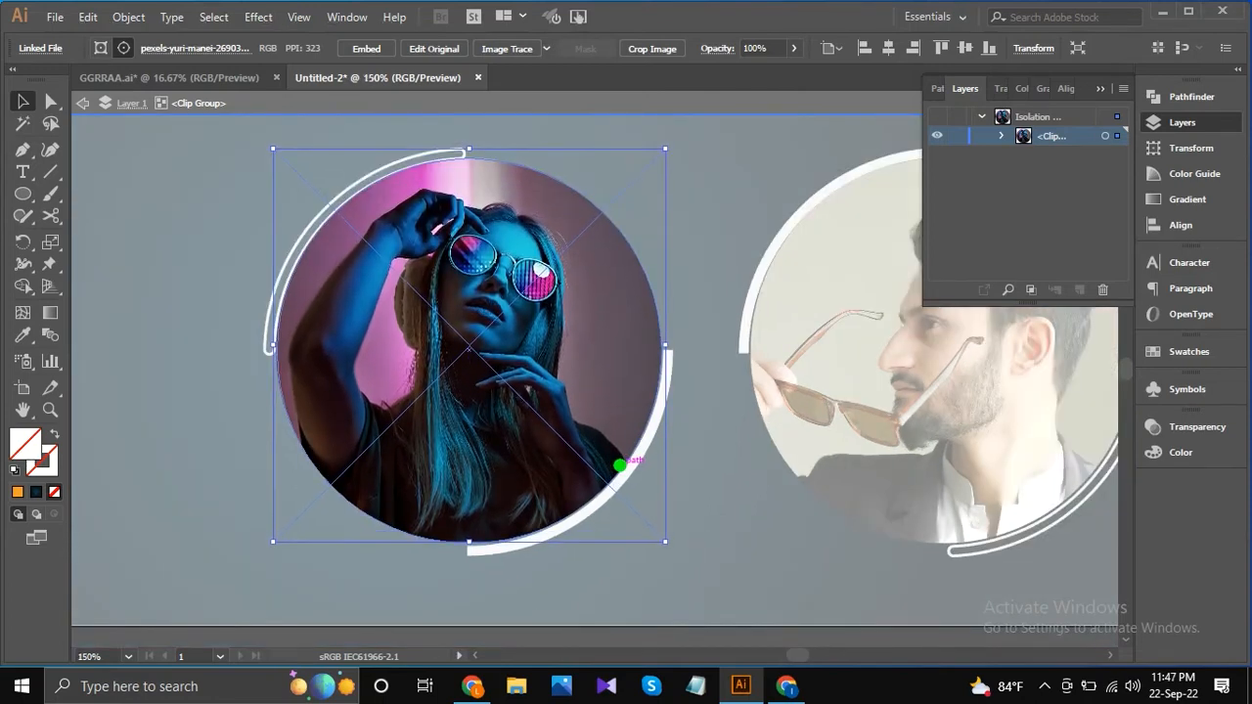
key(Down)
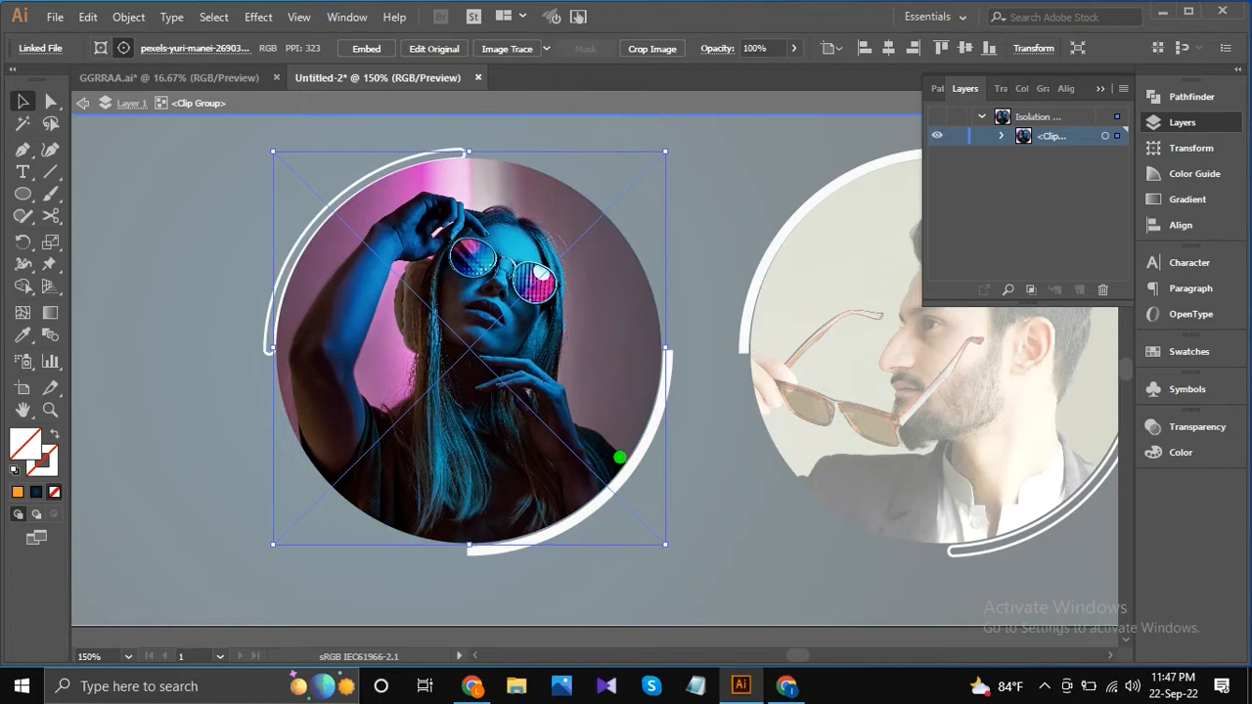
drag(660, 533, 673, 550)
key(ctrl+z)
Exit isolation mode on the left circle's clip group and deselect everything to return to the whole banner.
scroll(563, 431, down, 1)
key(Escape)
scroll(561, 372, down, 1)
click(681, 511)
scroll(682, 513, down, 2)
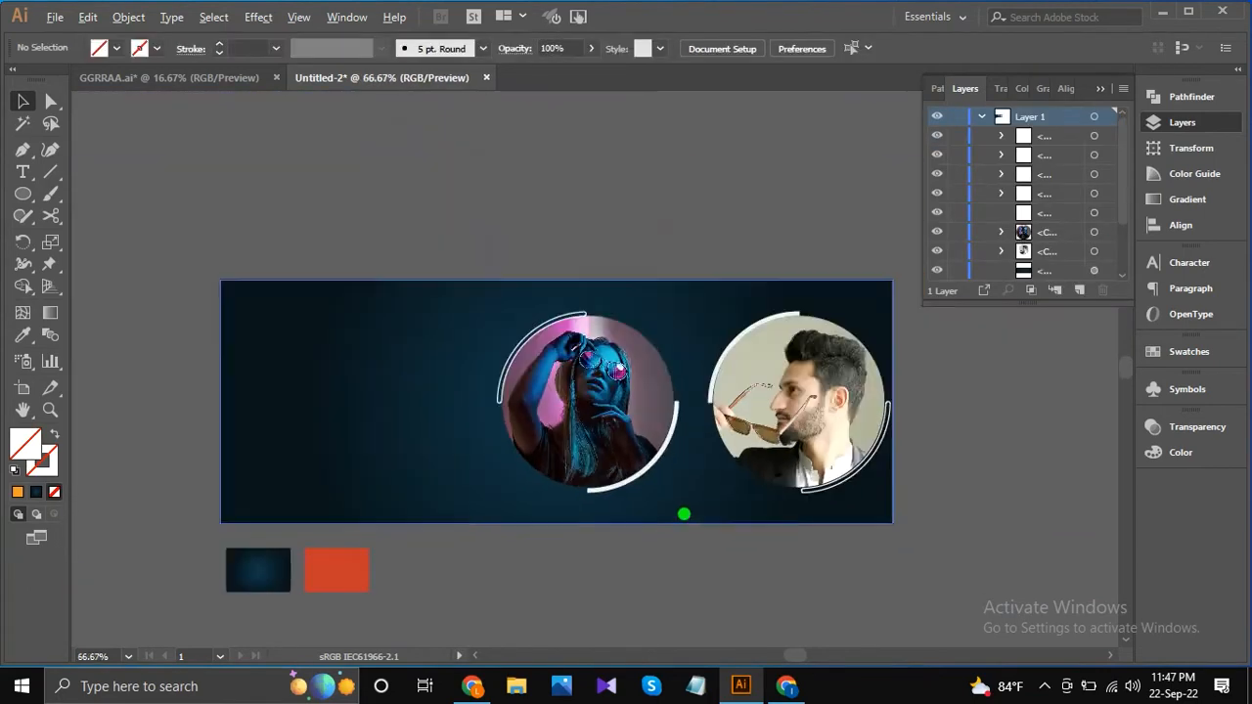
scroll(655, 474, up, 1)
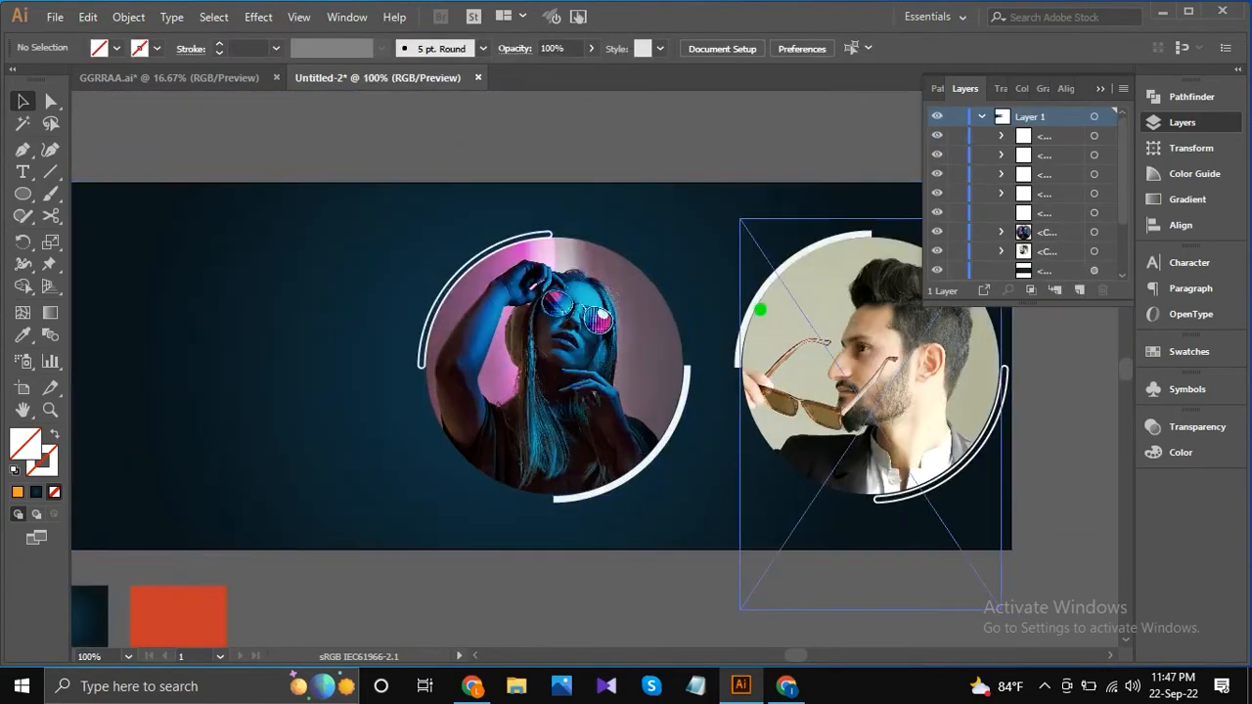
scroll(691, 330, down, 1)
drag(718, 318, 643, 280)
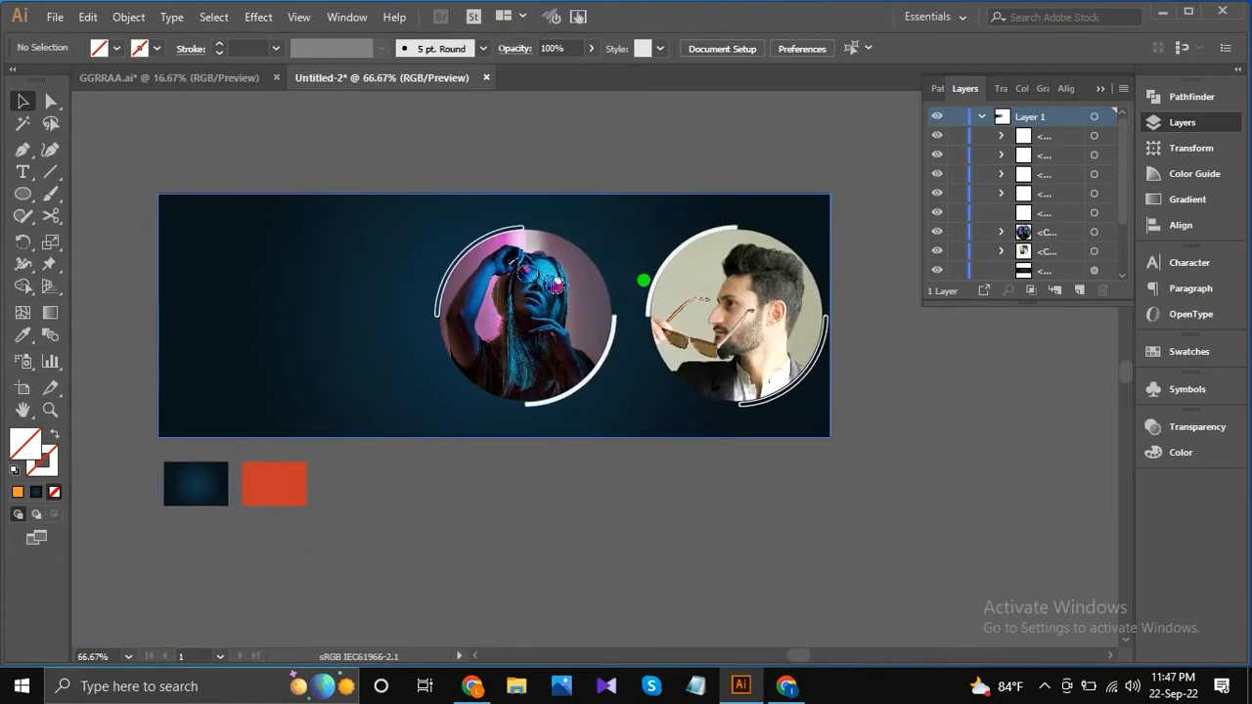
Recolour the solid white arcs around both portraits with the orange-red sampled from the colour swatch below the banner.
click(321, 315)
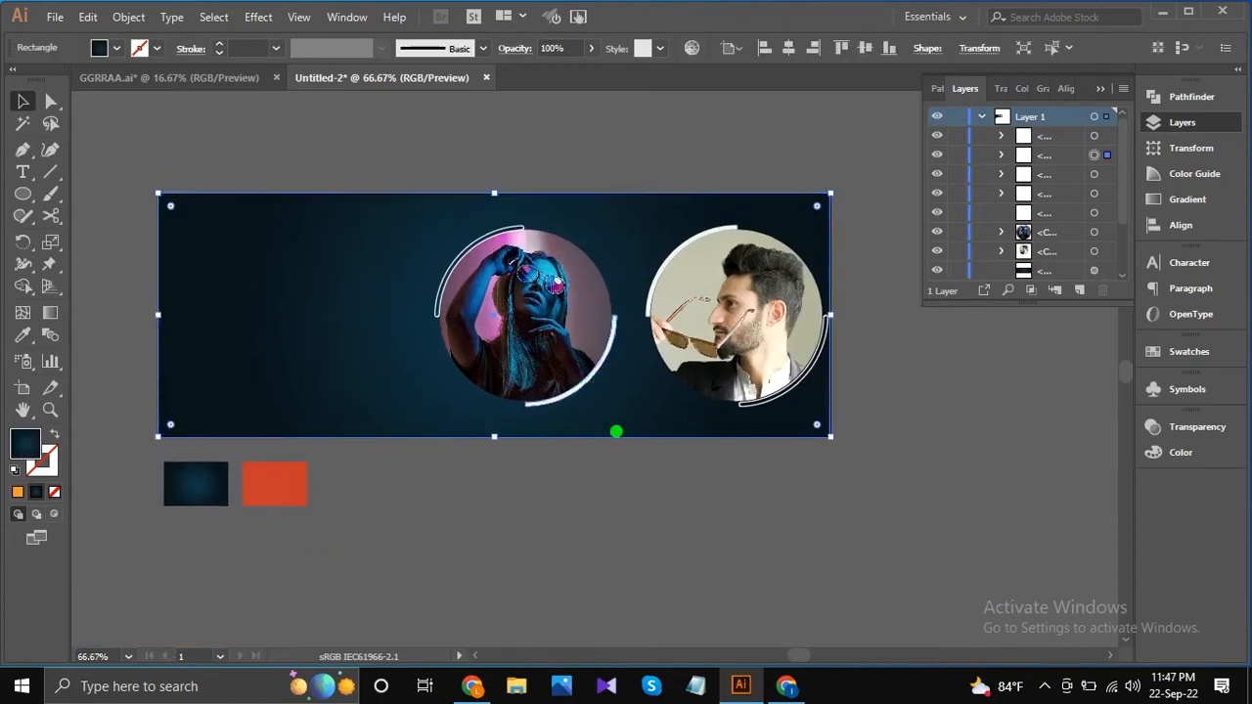
key(ctrl+shift+a)
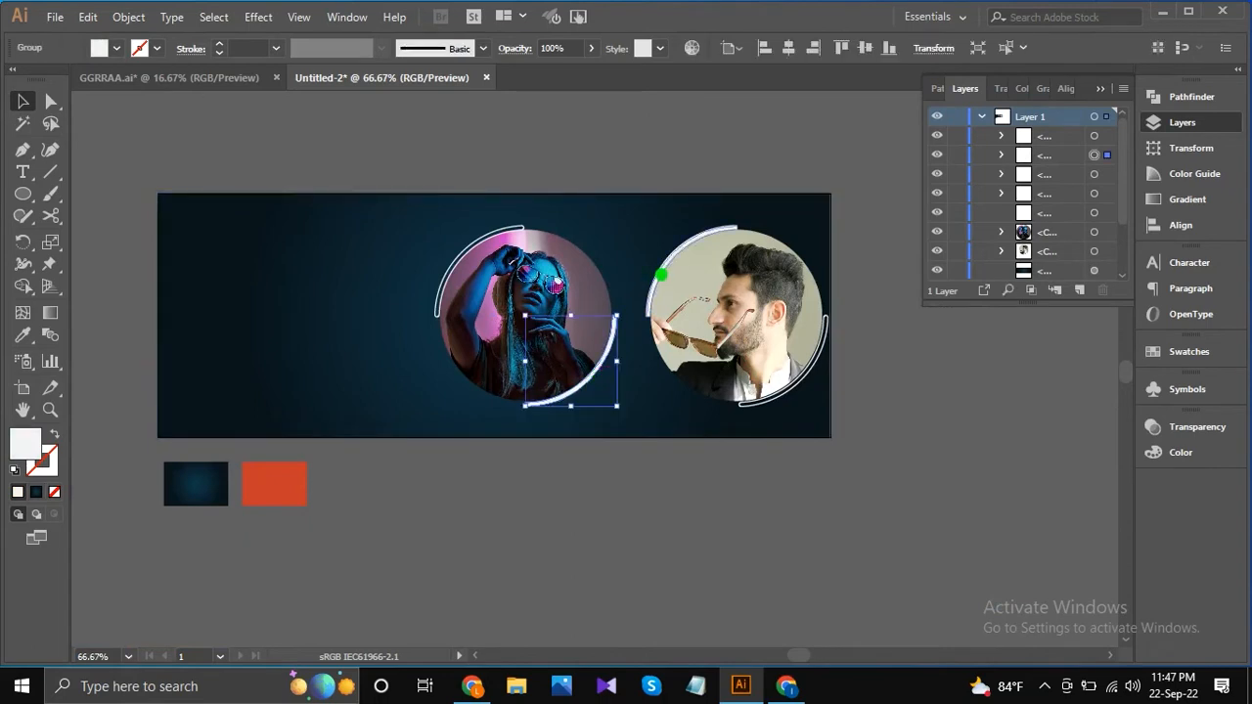
shift+click(661, 275)
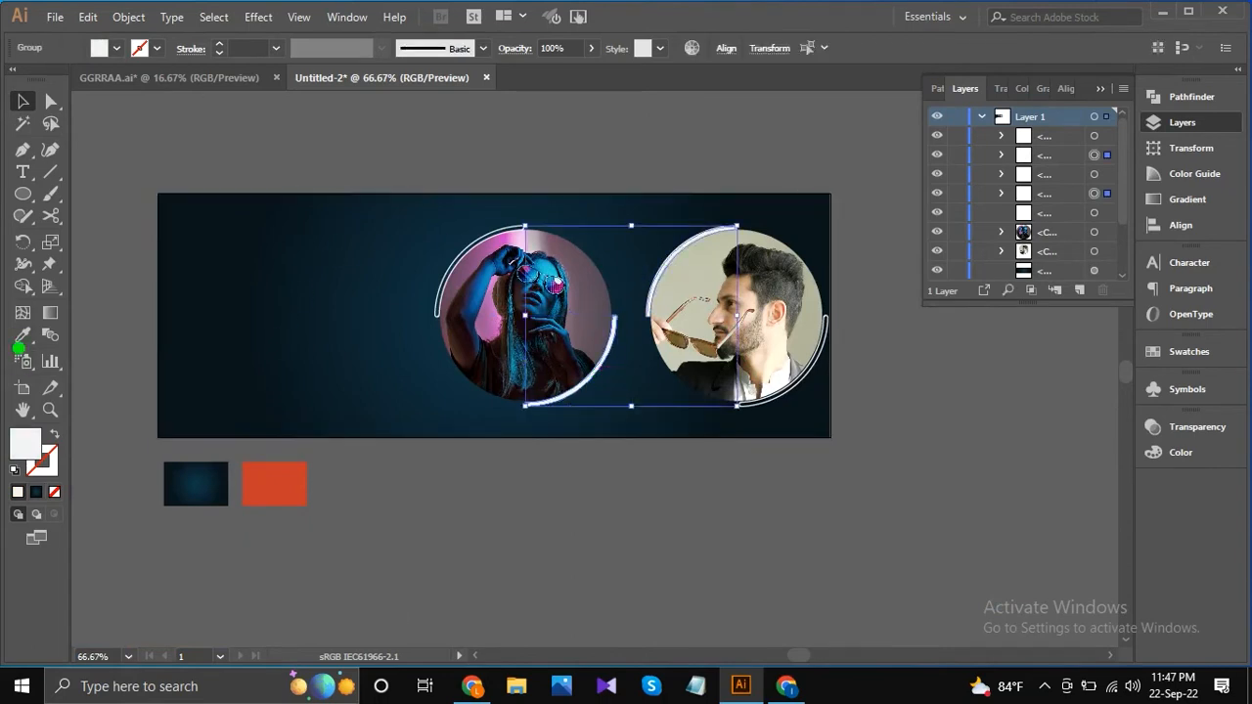
click(22, 335)
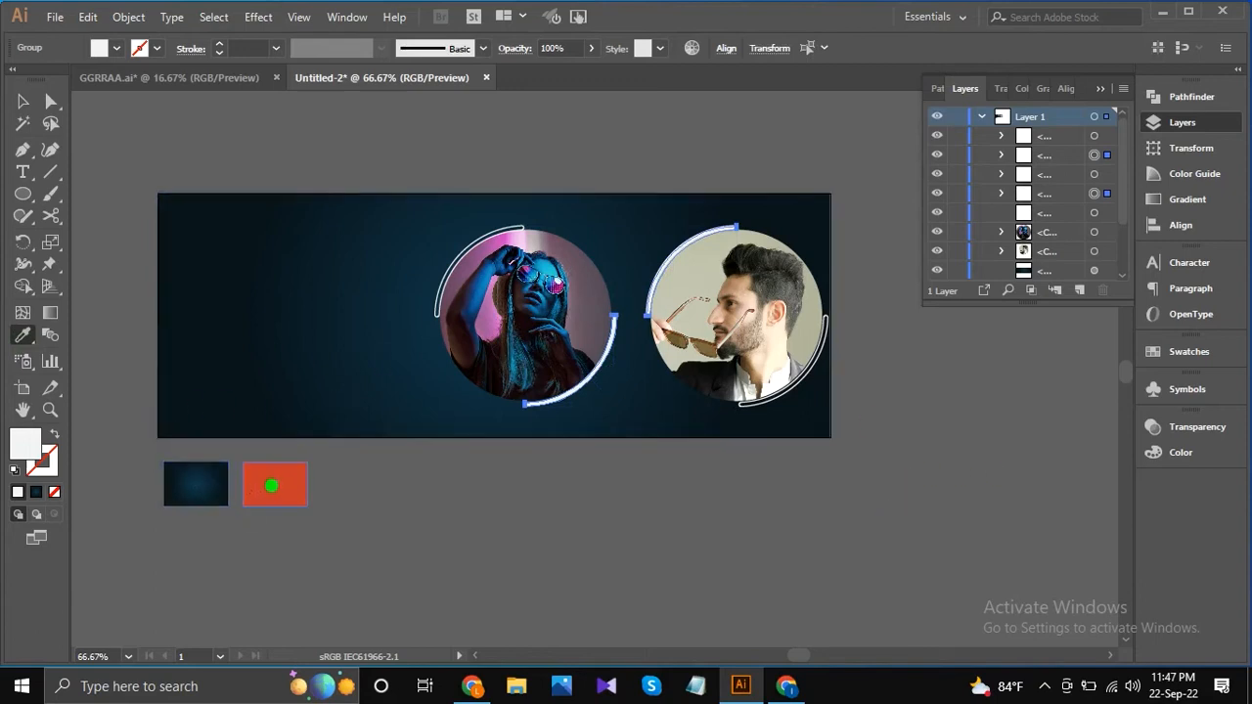
click(271, 485)
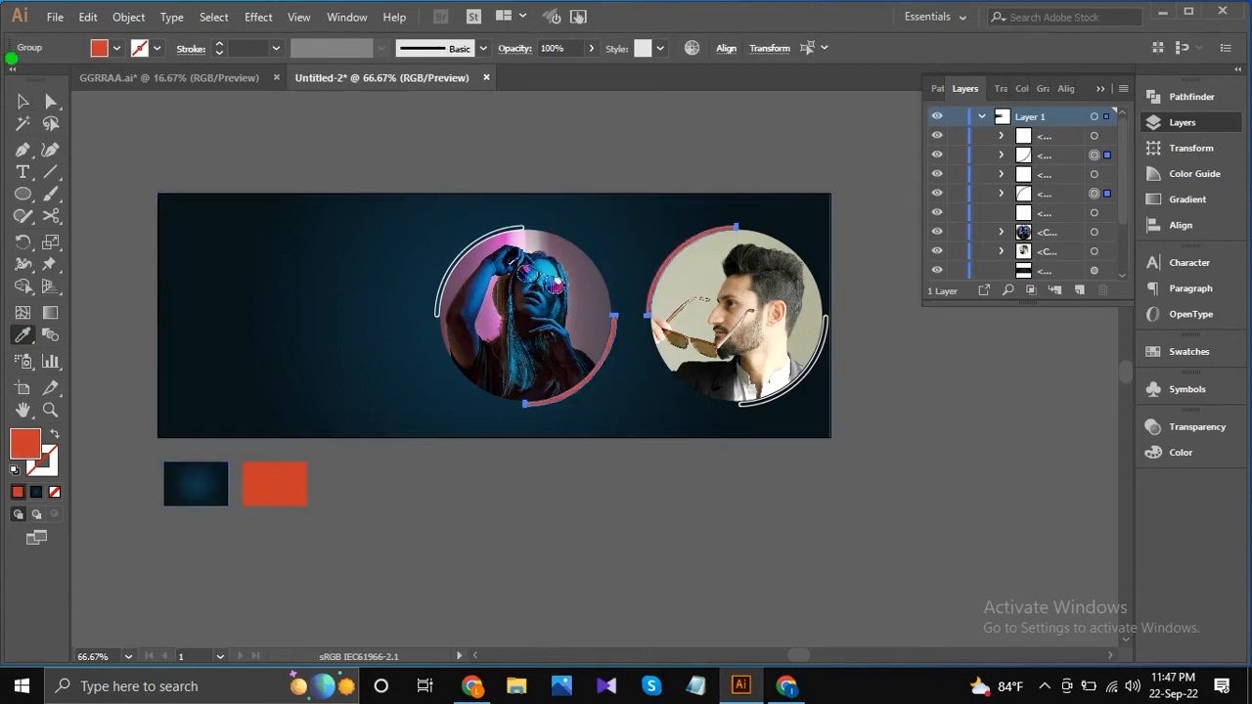
click(19, 95)
click(127, 117)
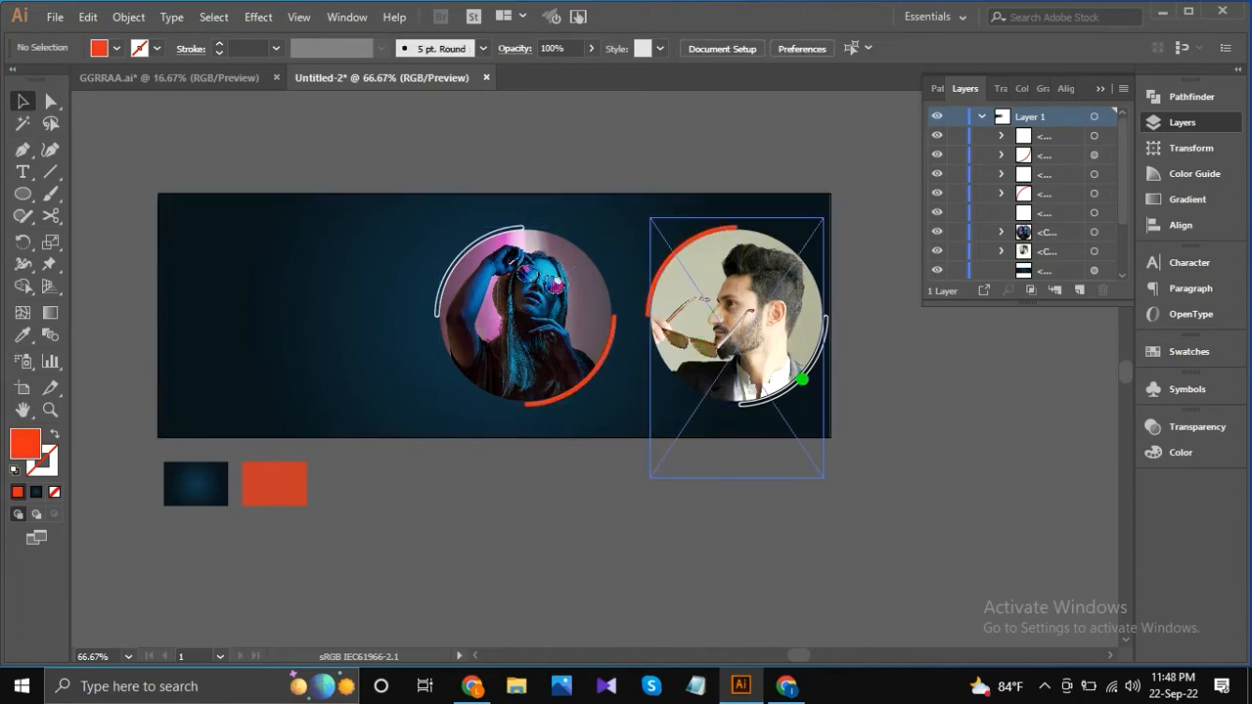
Group the man's clipped photo with its solid orange-red arc and outlined white arc.
click(754, 338)
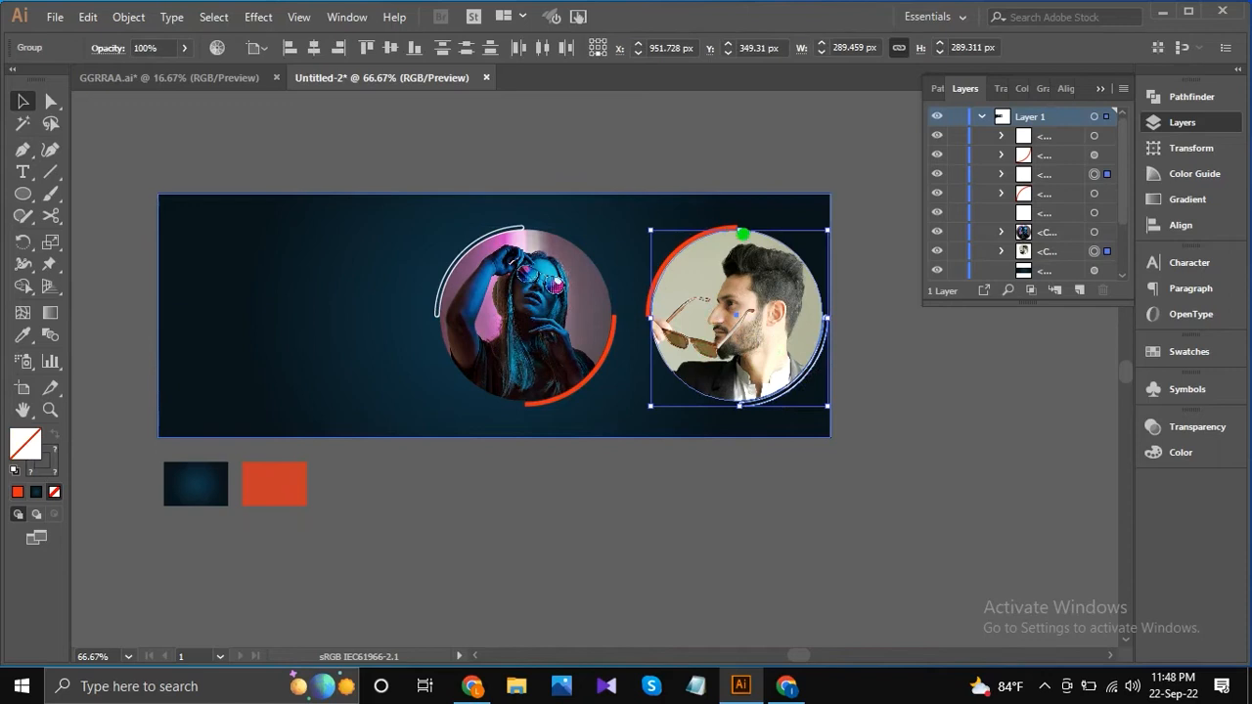
key(ctrl+1)
scroll(731, 226, up, 1)
right_click(714, 227)
click(773, 343)
scroll(641, 316, down, 3)
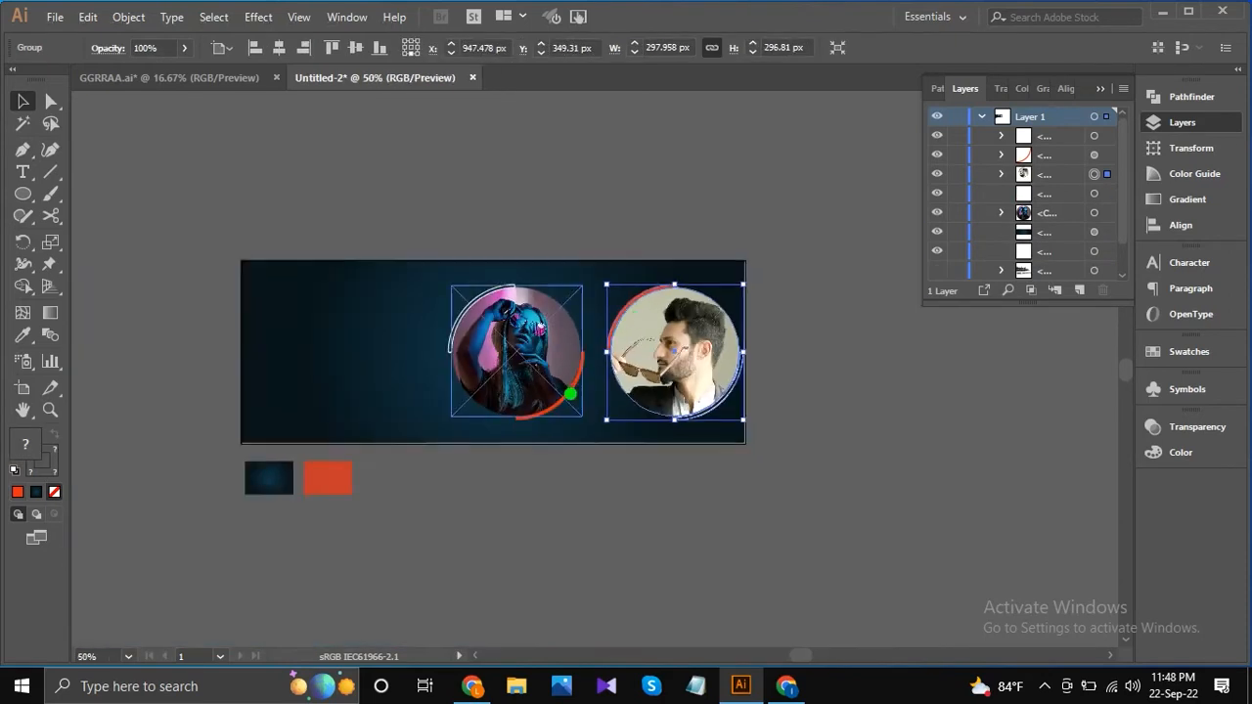
Group the woman's clipped photo with its solid orange-red arc and outlined white arc.
click(570, 394)
scroll(536, 339, up, 1)
click(538, 327)
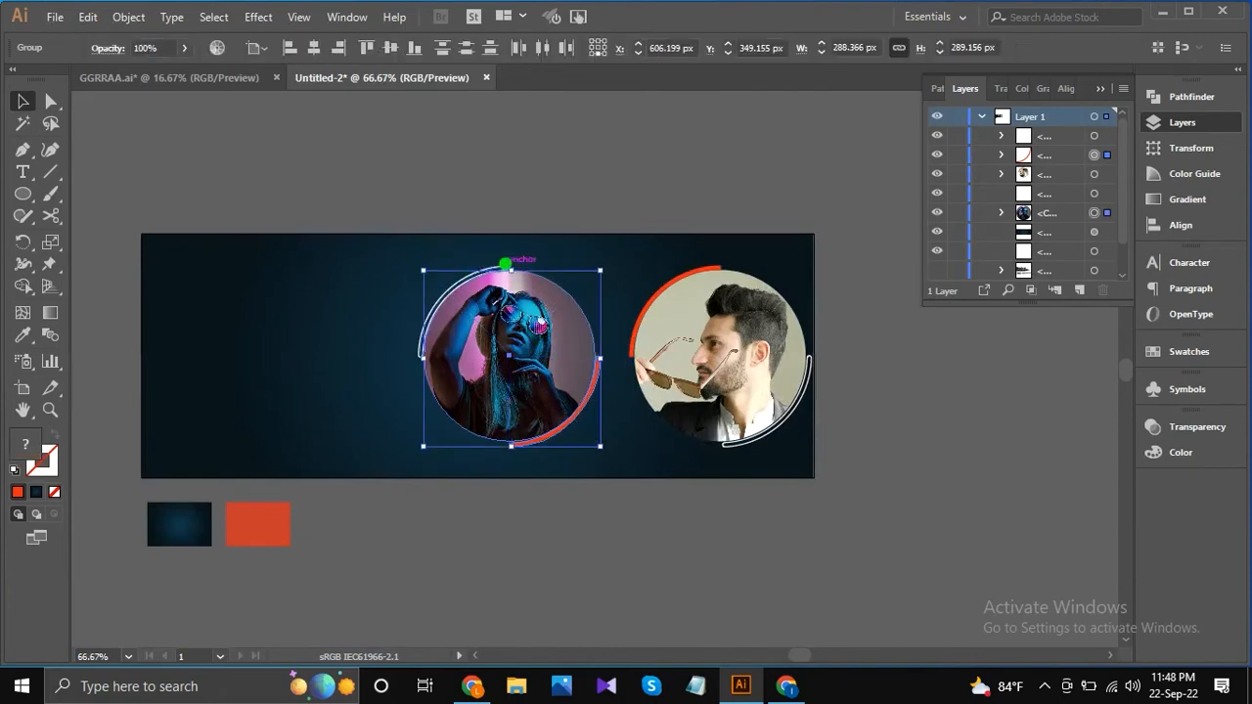
scroll(499, 264, up, 3)
shift+click(496, 277)
right_click(496, 276)
click(568, 389)
scroll(561, 355, down, 3)
Scale both portrait groups down slightly together and deselect them.
shift+click(724, 410)
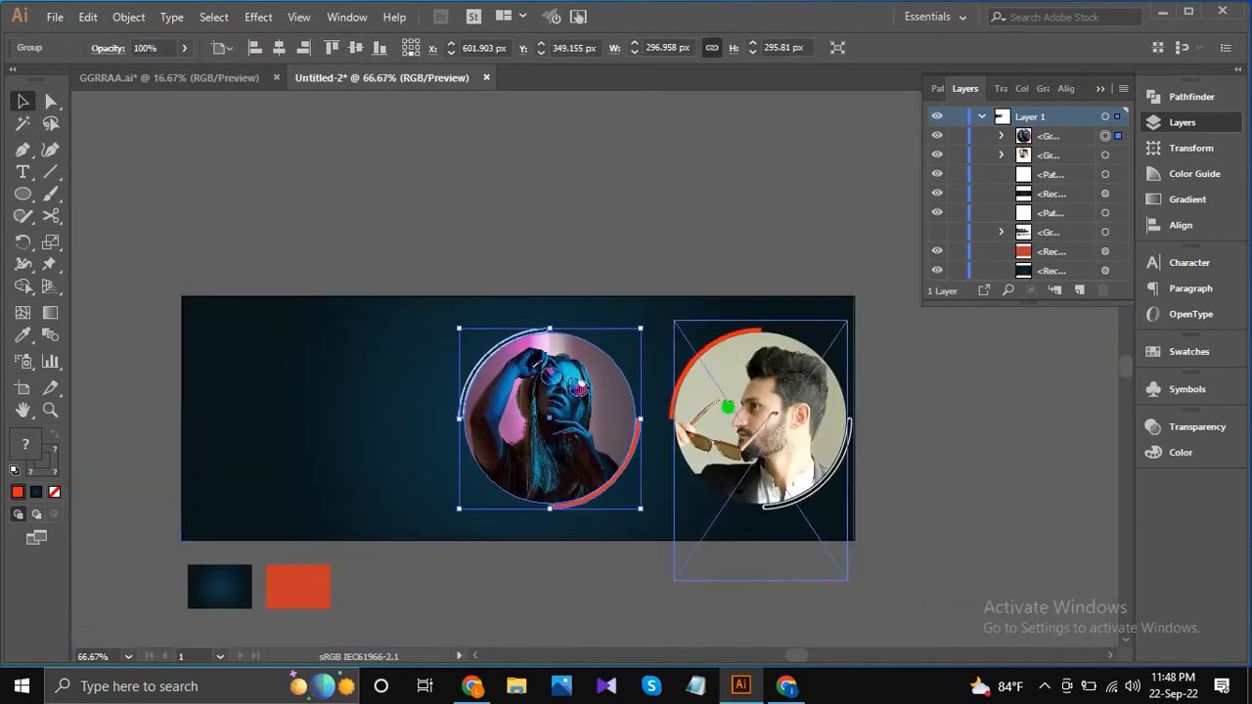
drag(853, 512, 848, 506)
click(923, 476)
Nudge the man's portrait group slightly right and the woman's group left to widen the gap between them.
click(792, 456)
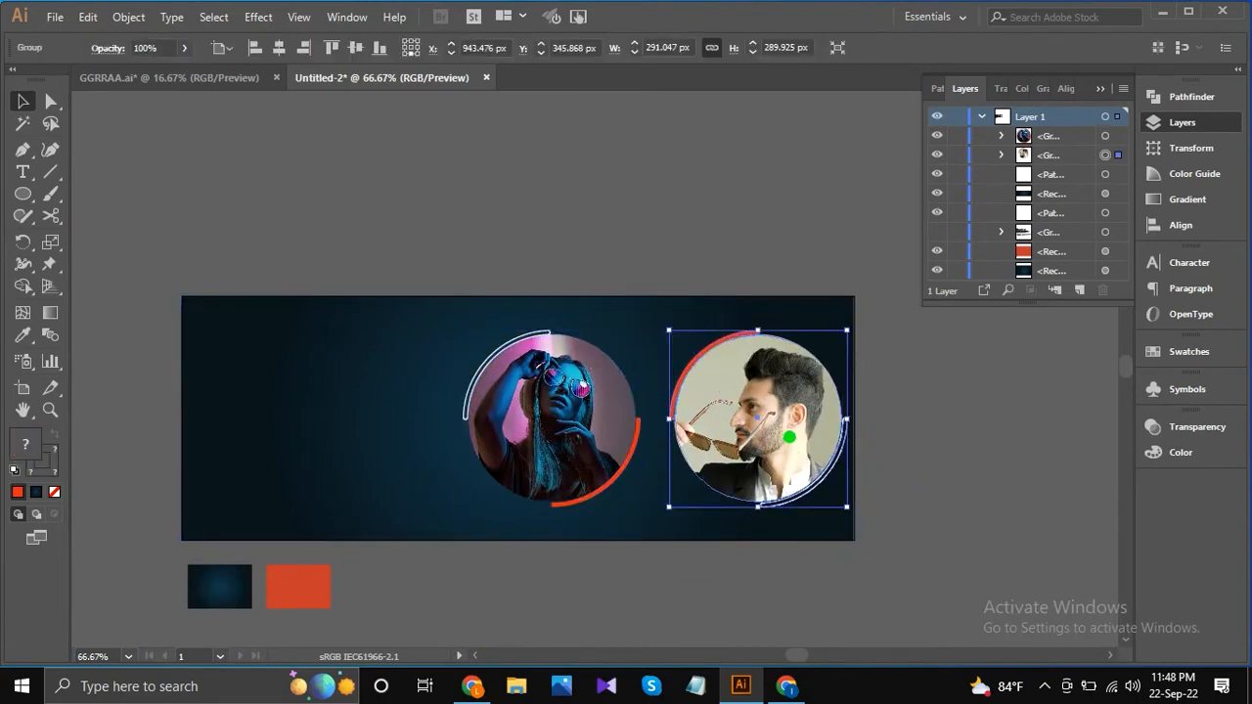
click(595, 444)
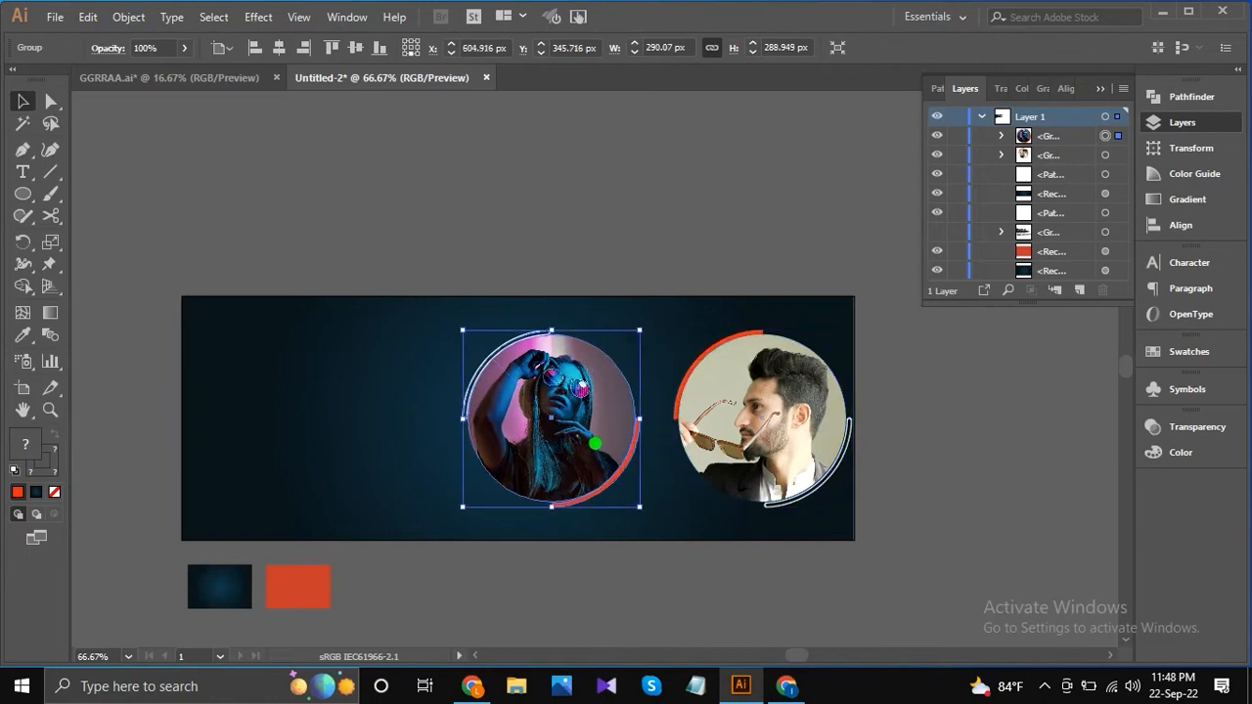
key(Left)
key(Left)
key(Left)
key(Left)
key(Left)
key(Left)
key(Left)
key(Left)
key(Left)
key(Left)
key(Left)
key(Left)
key(Left)
key(Left)
key(Left)
key(Left)
key(Left)
key(Left)
key(Left)
key(Left)
key(Left)
key(Left)
key(Left)
key(Left)
key(Left)
key(Left)
key(Left)
key(Left)
key(Left)
key(Left)
key(Left)
key(Left)
Align the two portrait groups vertically with each other and deselect them.
shift+click(723, 408)
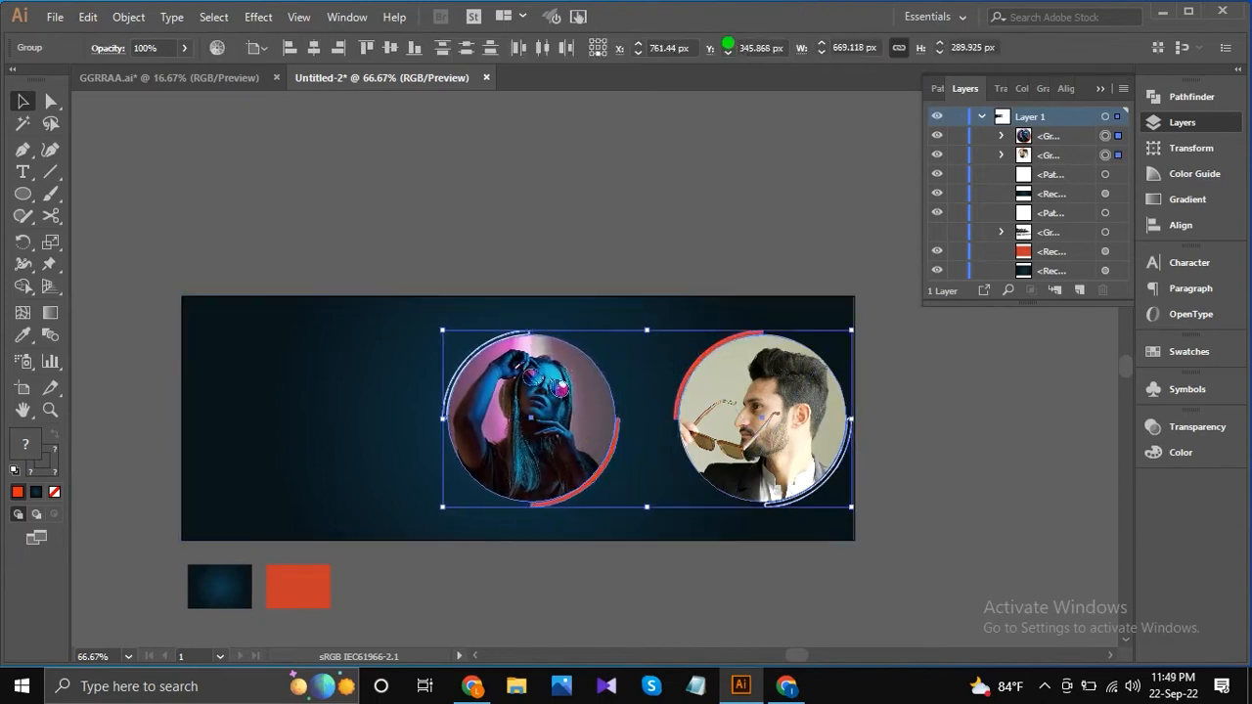
click(410, 48)
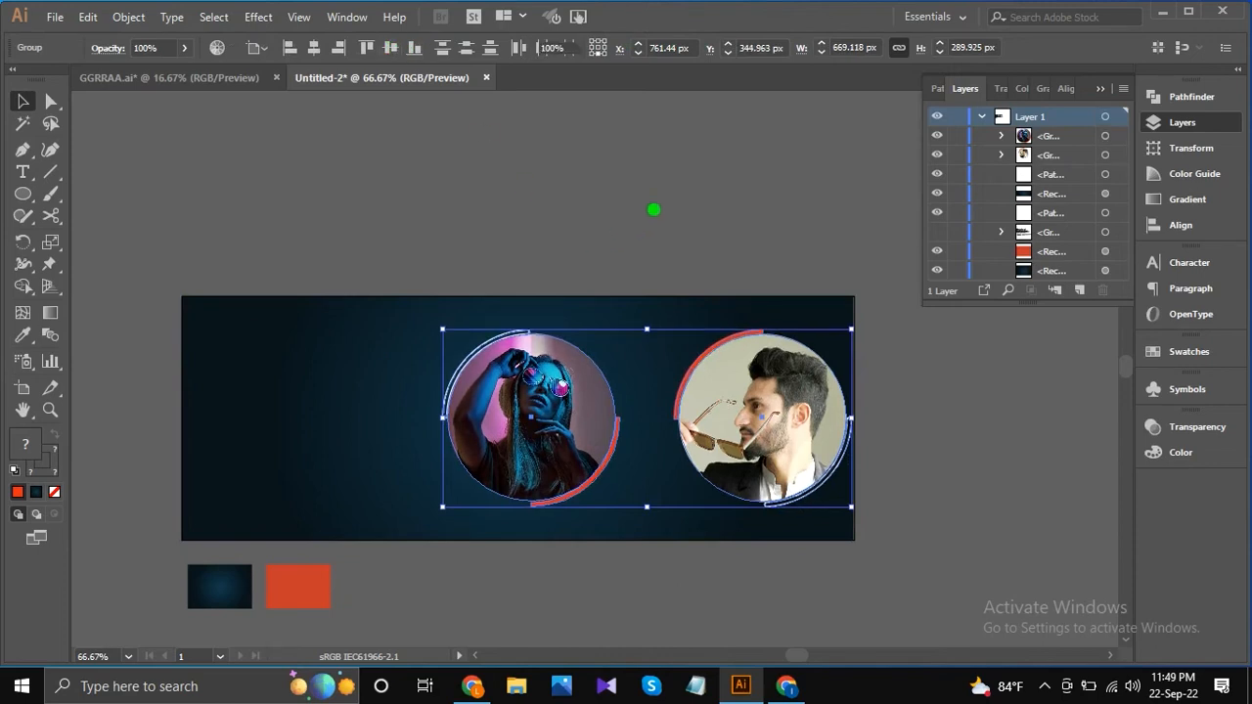
click(654, 209)
Draw a small solid orange-red circle in the gap between the two portraits.
drag(21, 193, 101, 234)
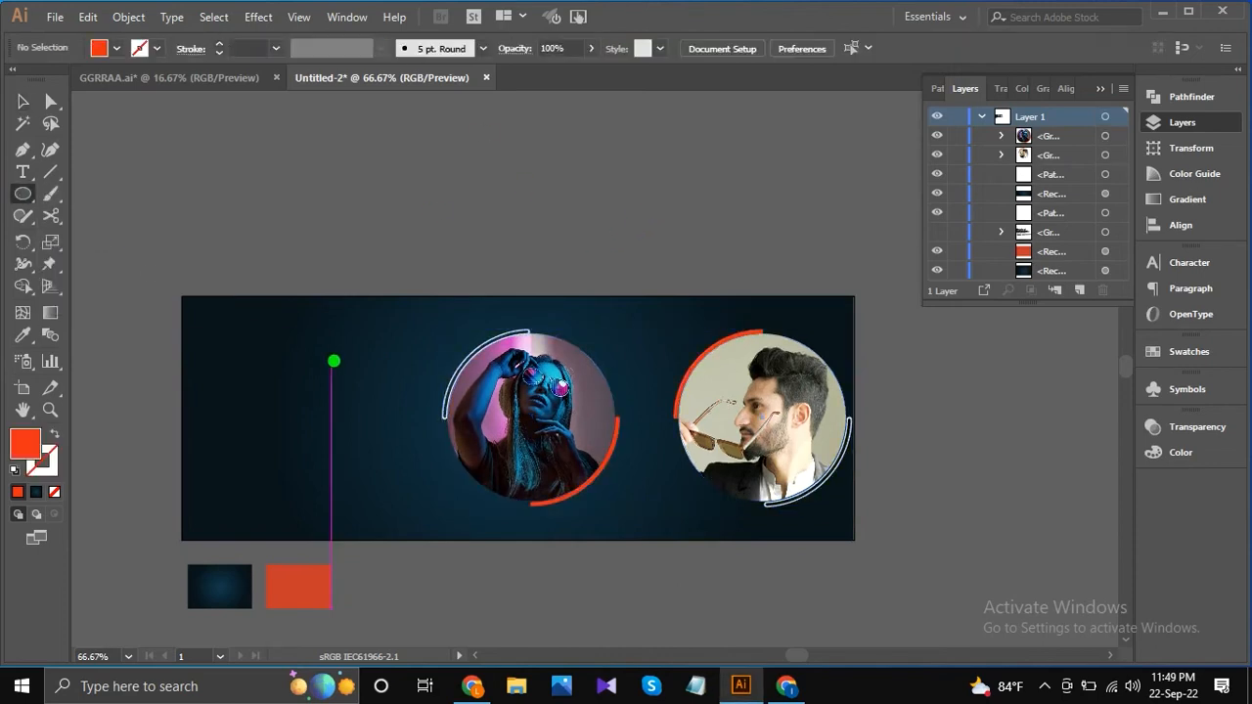
mouse_move(636, 416)
mouse_down()
mouse_move(685, 456)
mouse_move(671, 450)
mouse_move(677, 420)
mouse_move(626, 406)
mouse_up()
key(v)
scroll(680, 421, up, 1)
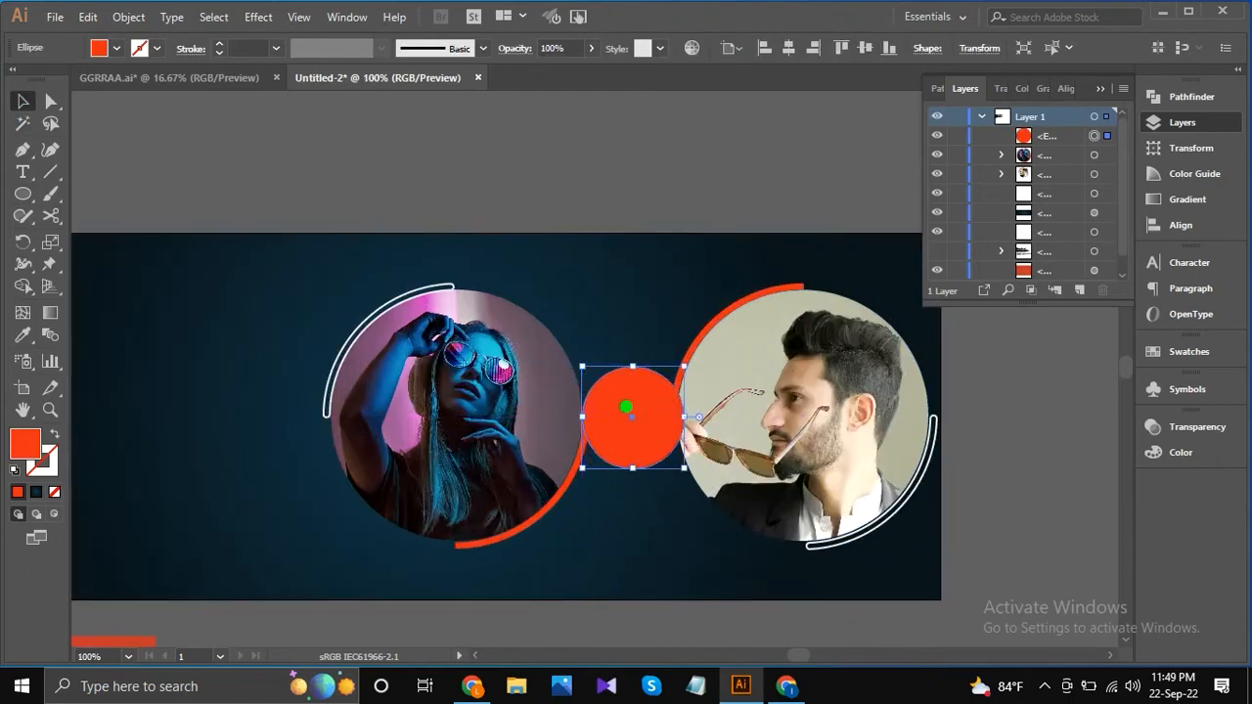
Nudge the woman's portrait group left until it clears the orange-red circle.
click(459, 394)
key(Left)
key(Left)
key(Left)
key(Left)
key(Left)
key(Left)
key(Left)
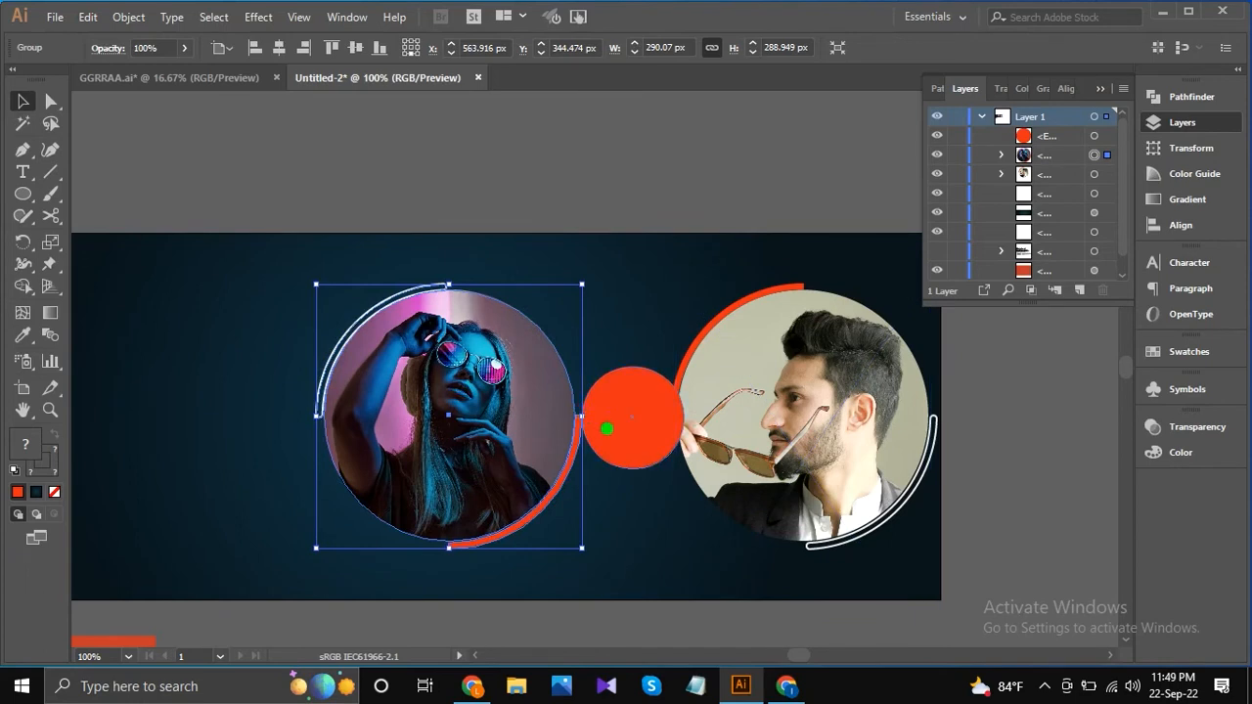
key(Left)
key(Left)
key(Left)
key(Left)
key(Left)
key(Left)
key(Left)
key(Left)
Fine-tune the orange-red circle and the woman's portrait horizontally so the circle sits evenly between both portraits.
click(620, 433)
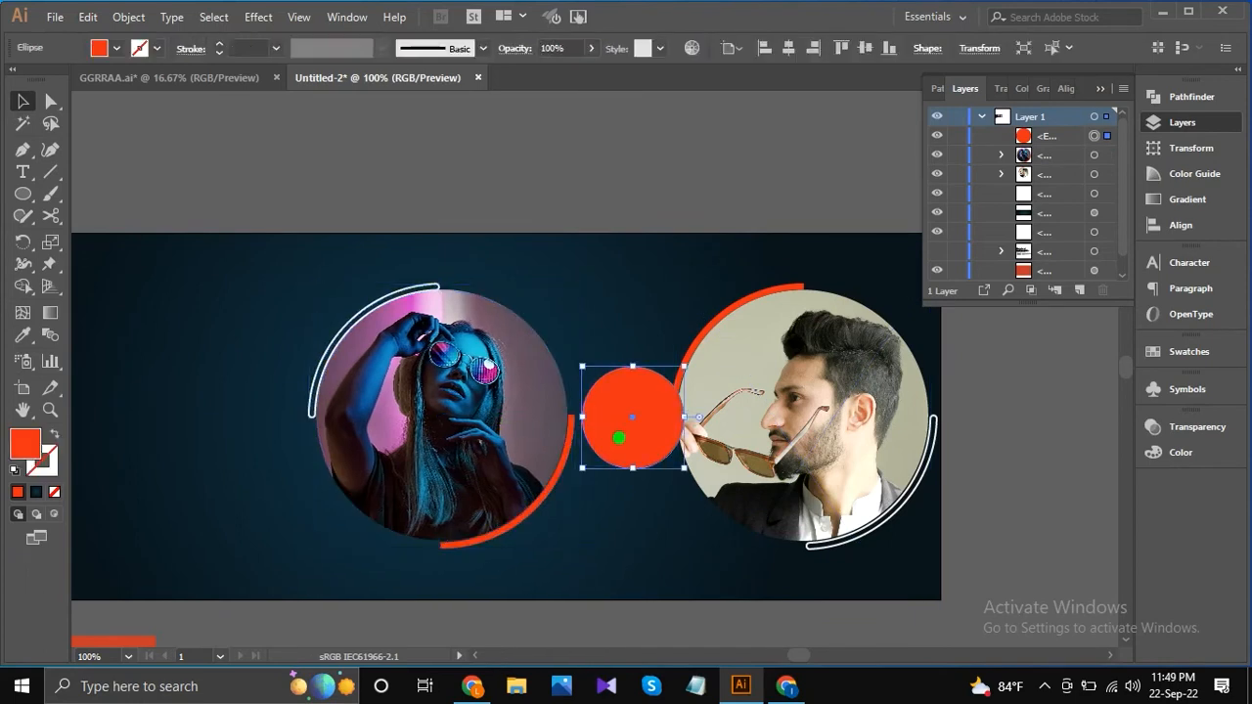
key(Left)
key(Left)
key(Left)
key(Left)
key(Left)
key(Left)
key(Left)
key(Left)
key(Left)
key(Left)
key(Left)
key(Left)
click(548, 460)
drag(608, 438, 617, 443)
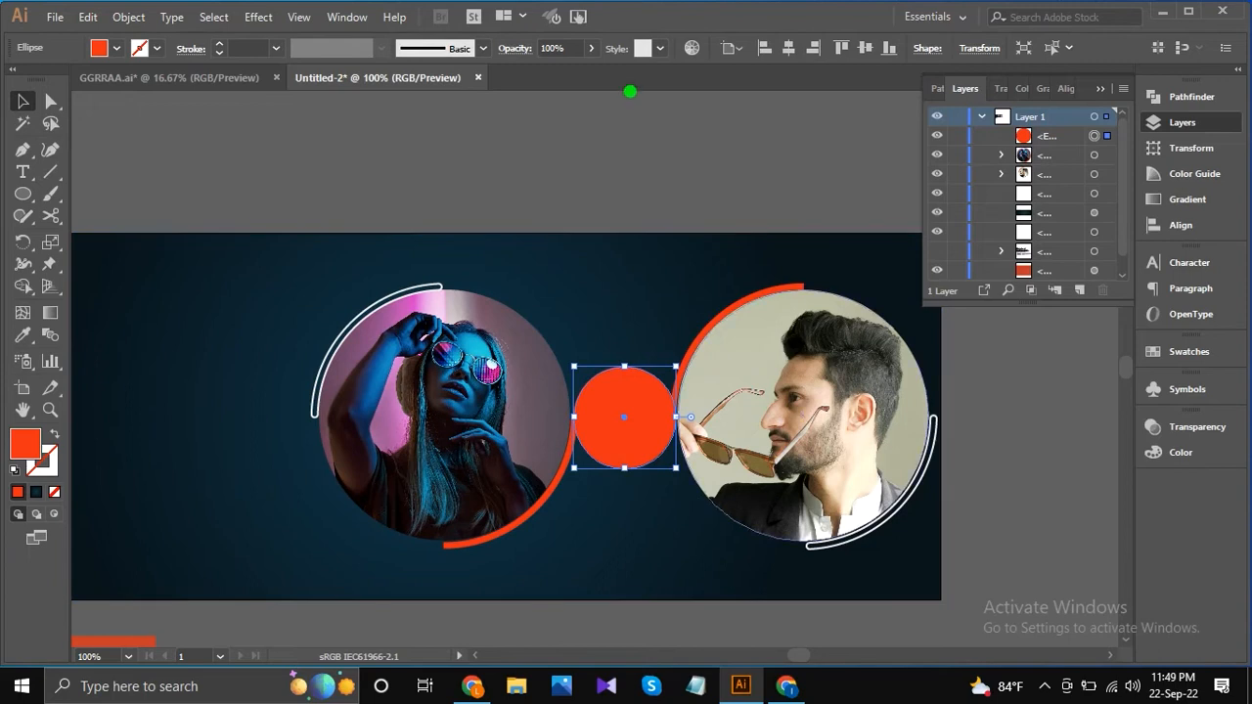
click(635, 189)
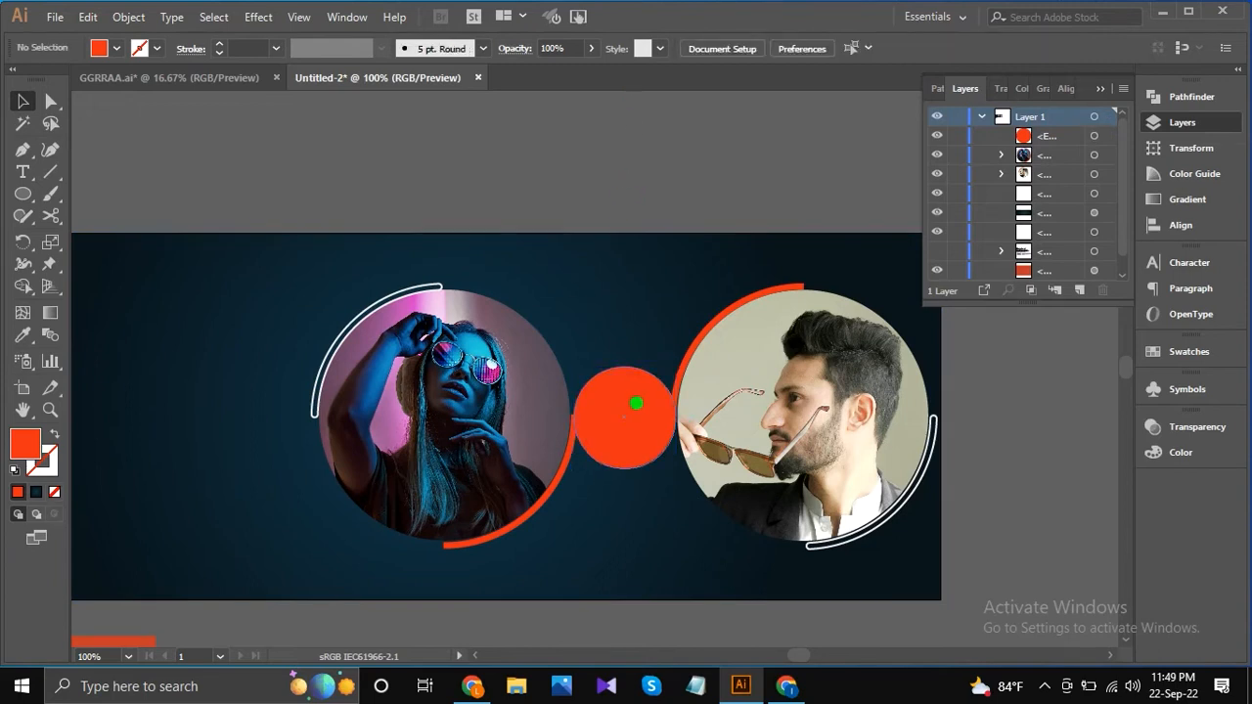
Paste a copy of the orange-red circle behind it and enlarge the copy slightly from the centre.
scroll(635, 404, up, 1)
click(635, 401)
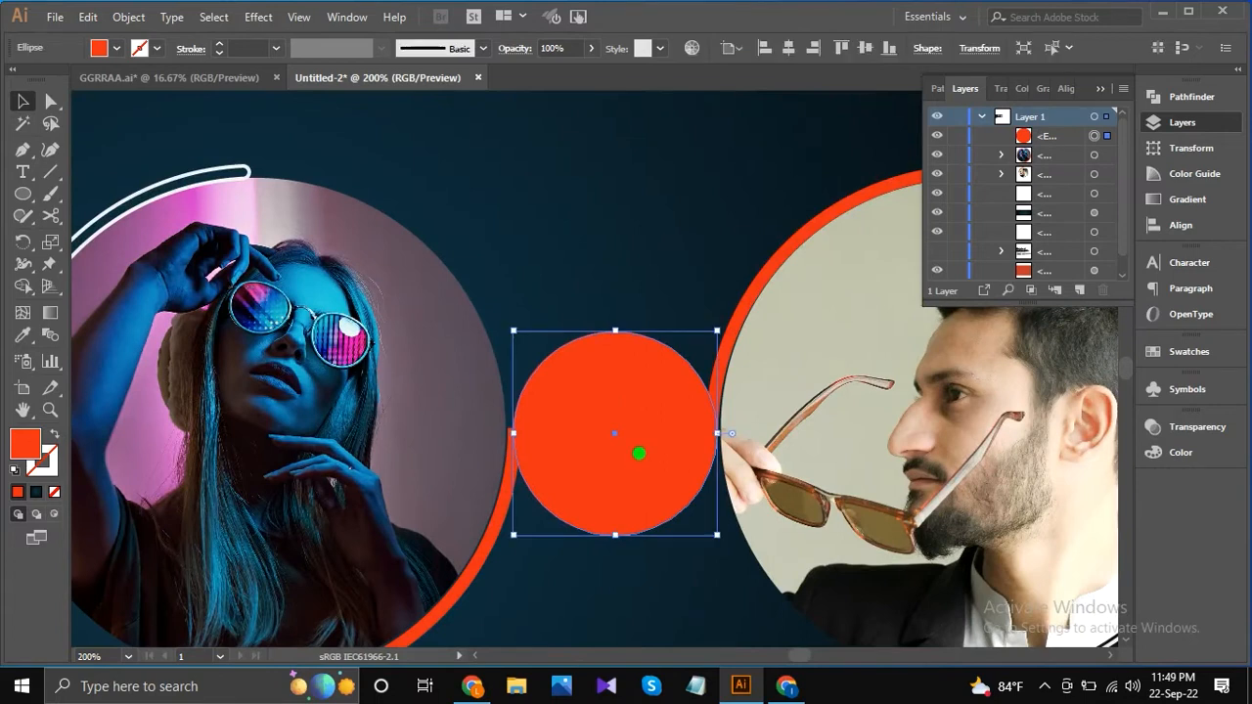
click(88, 18)
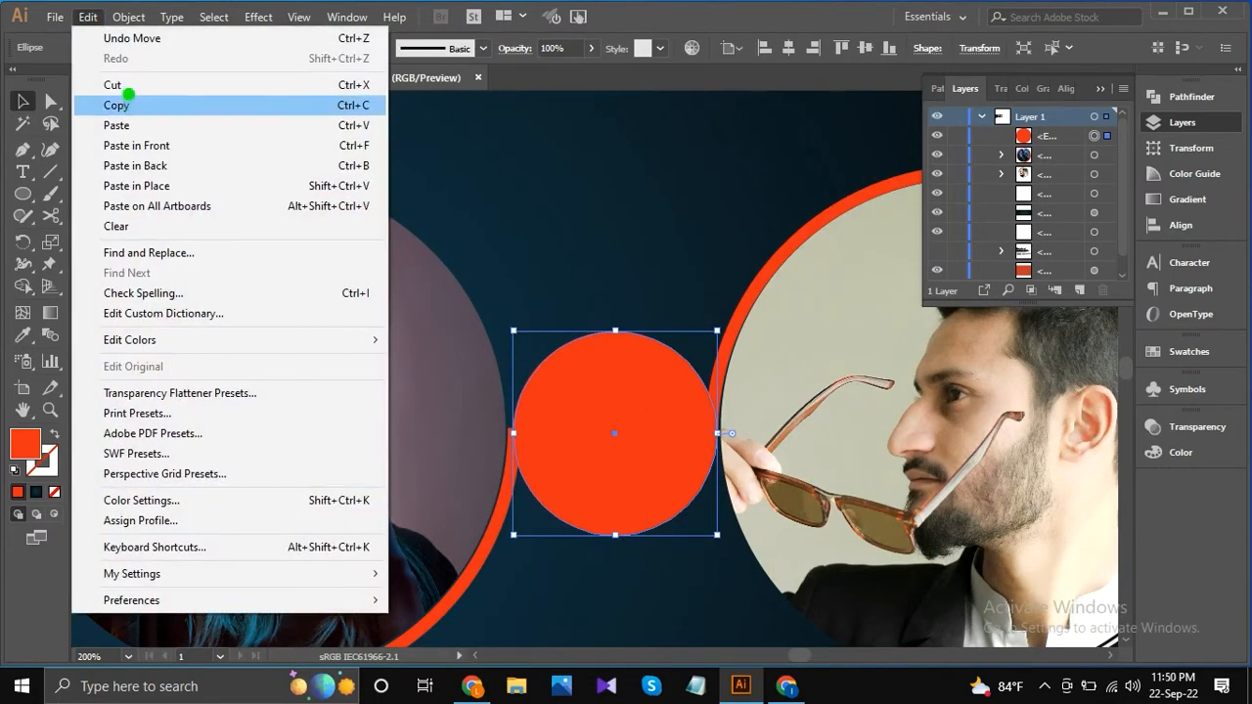
click(128, 102)
click(87, 16)
click(195, 166)
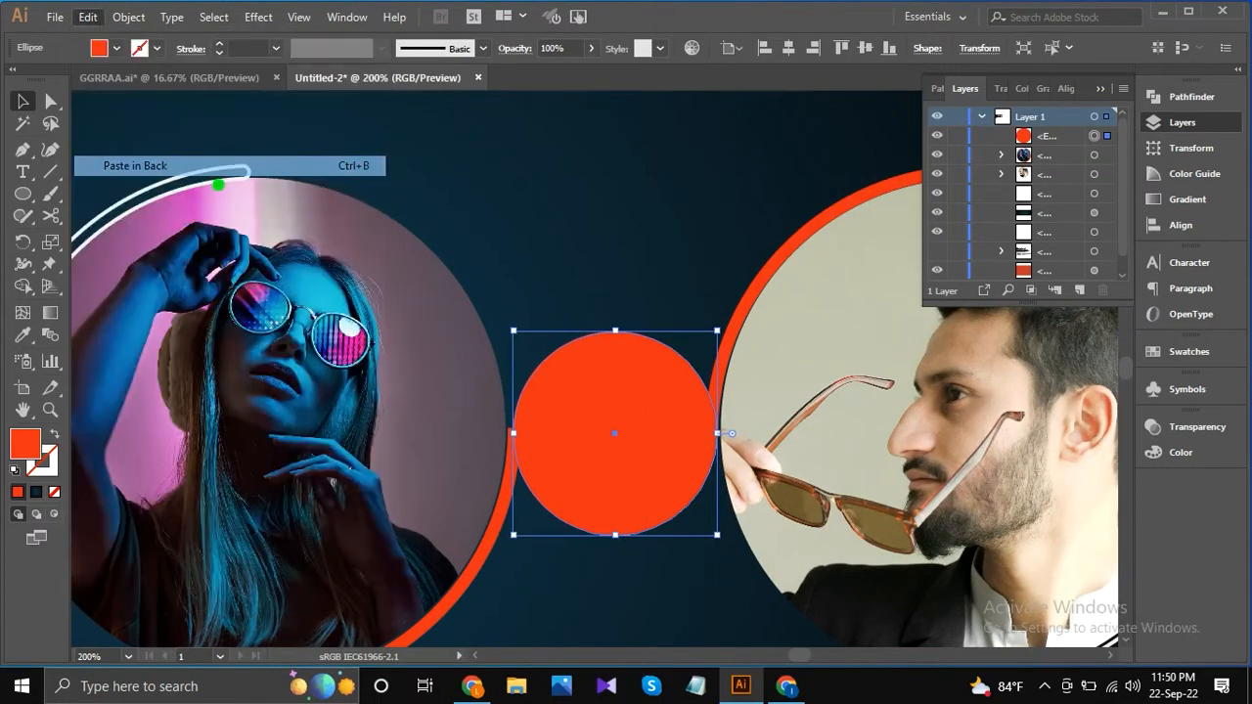
drag(718, 537, 726, 544)
Fill the larger back circle with the beige sampled from the man's photo background to form a thin border.
click(22, 335)
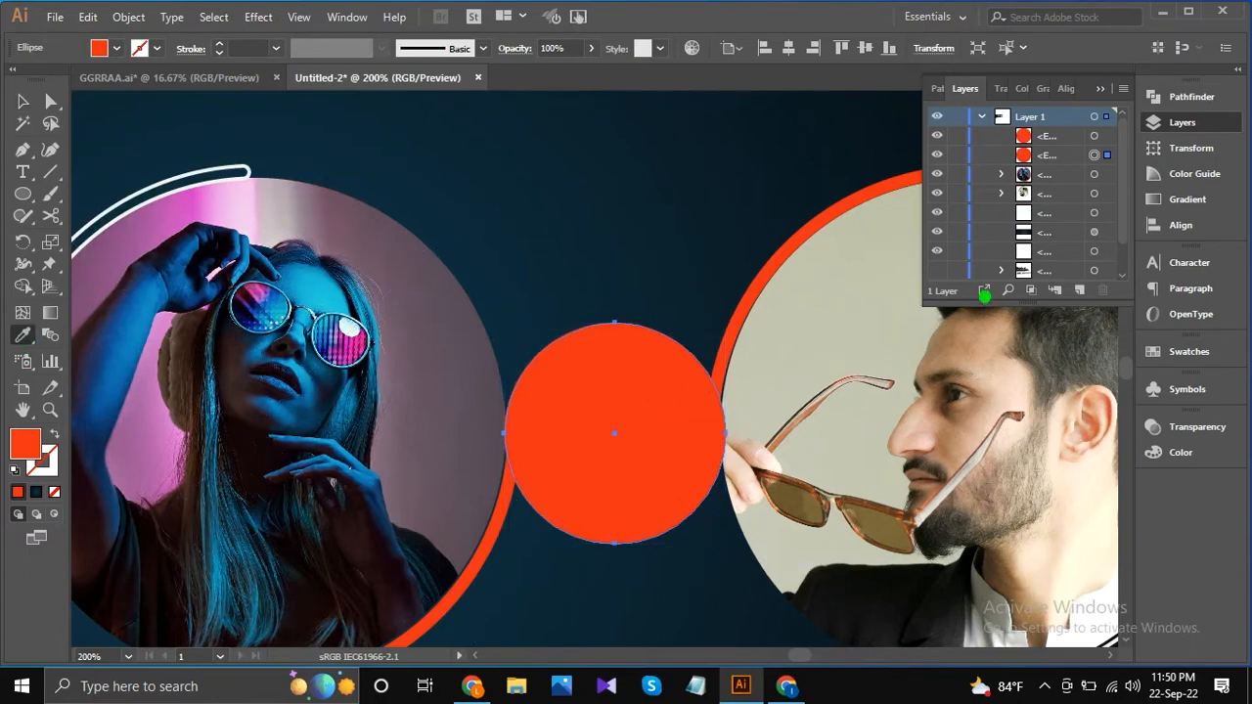
click(844, 307)
key(v)
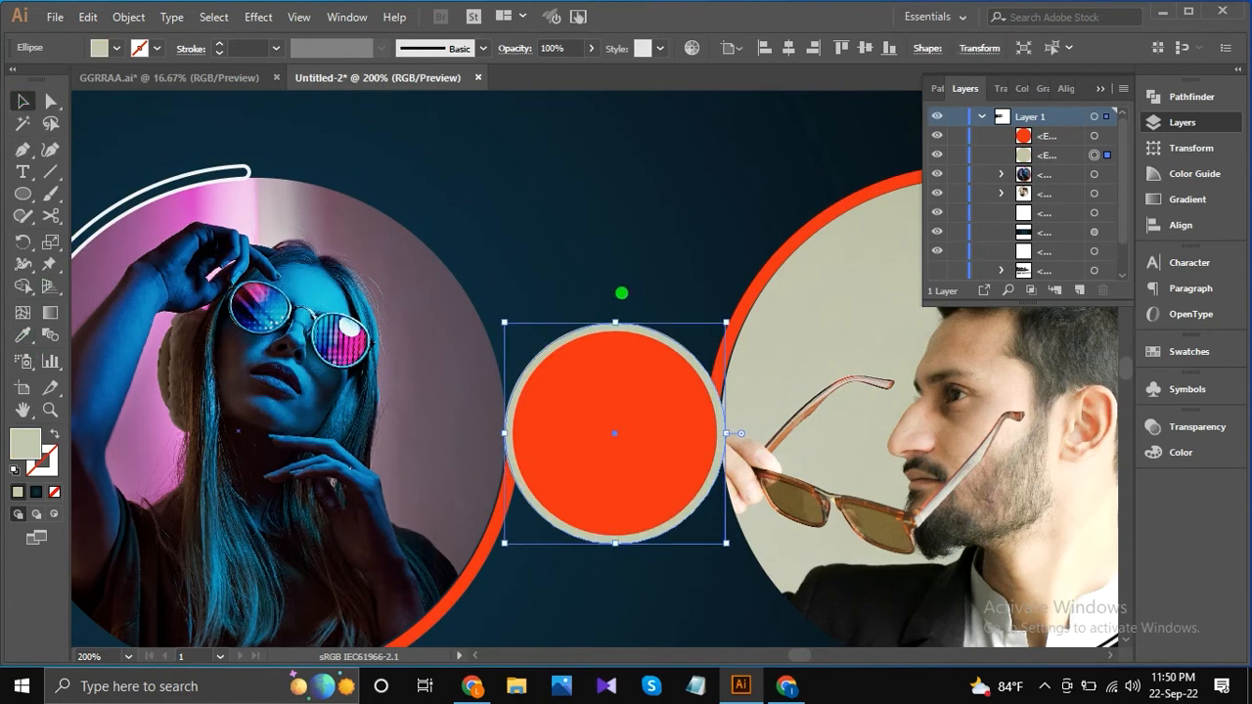
scroll(622, 292, down, 2)
click(633, 135)
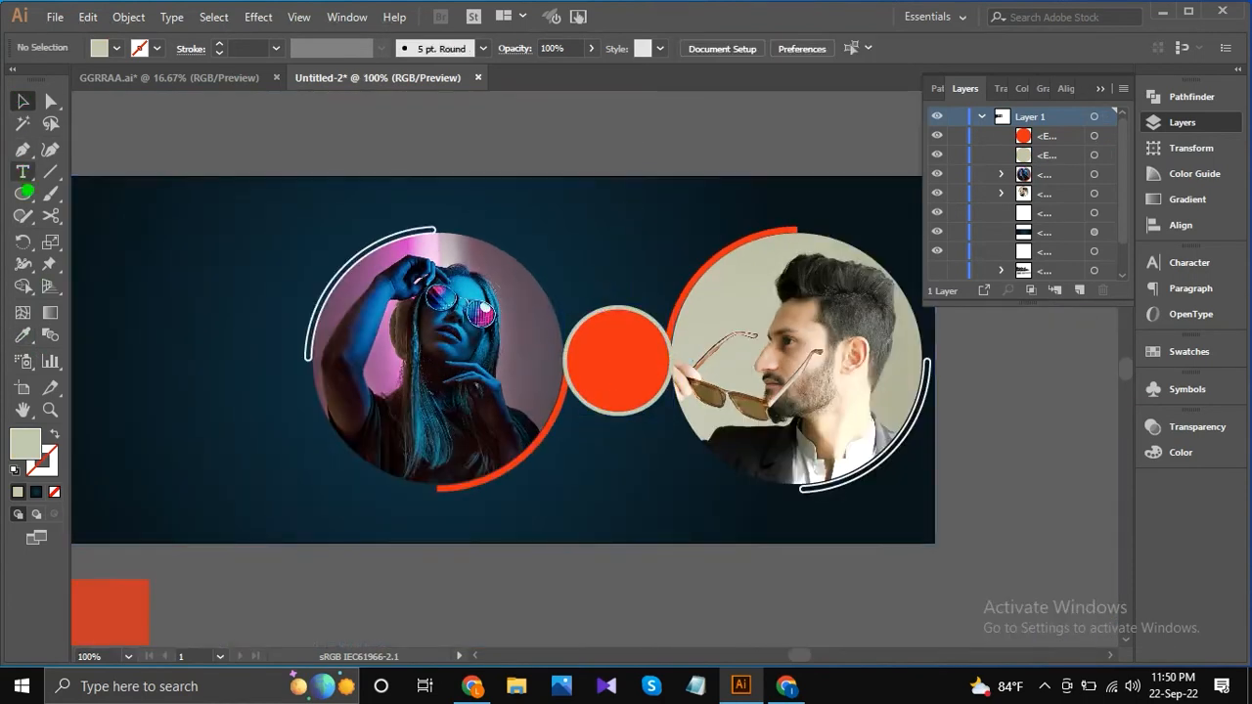
Add a two-line text reading "45% off" on the empty canvas below the banner.
drag(23, 174, 107, 172)
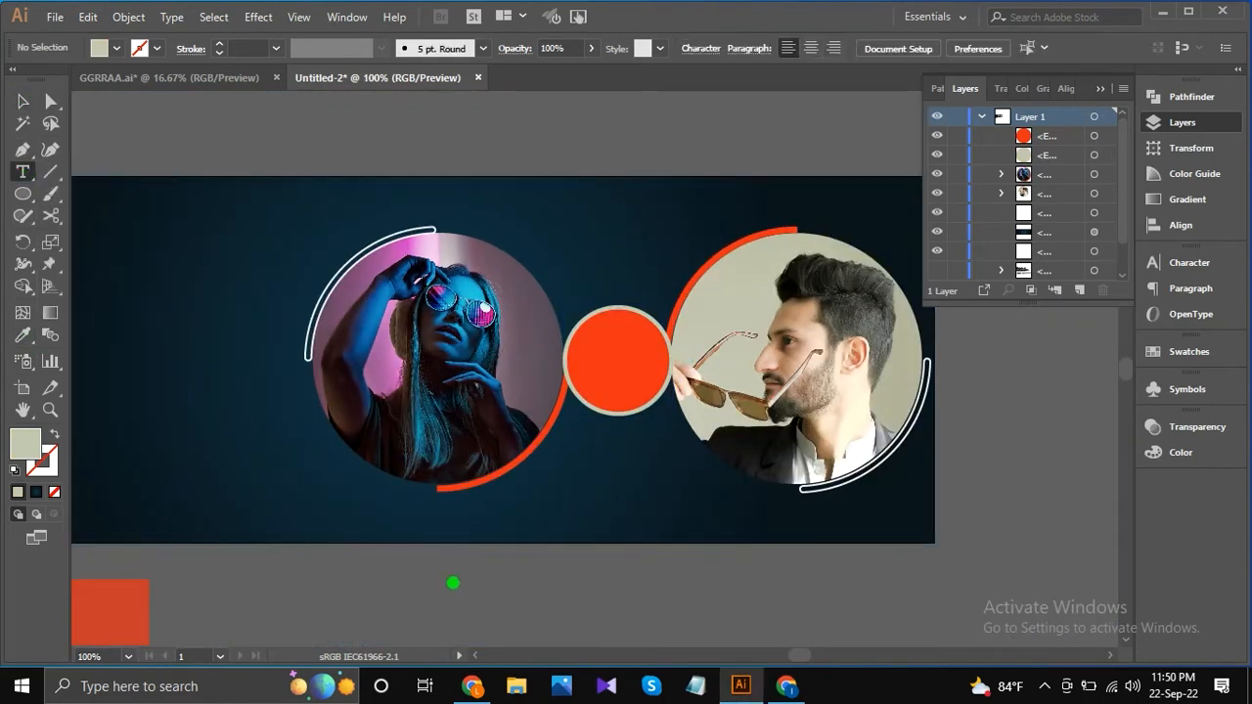
click(436, 585)
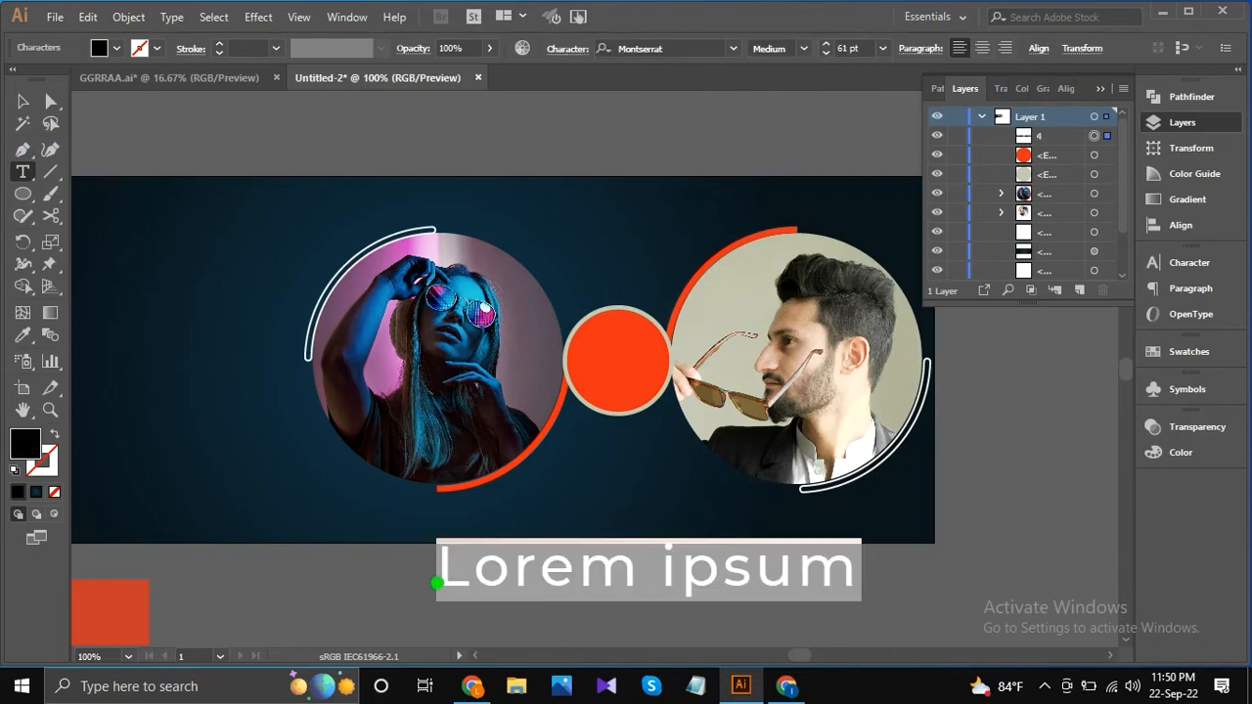
text(45% )
text(off)
click(23, 101)
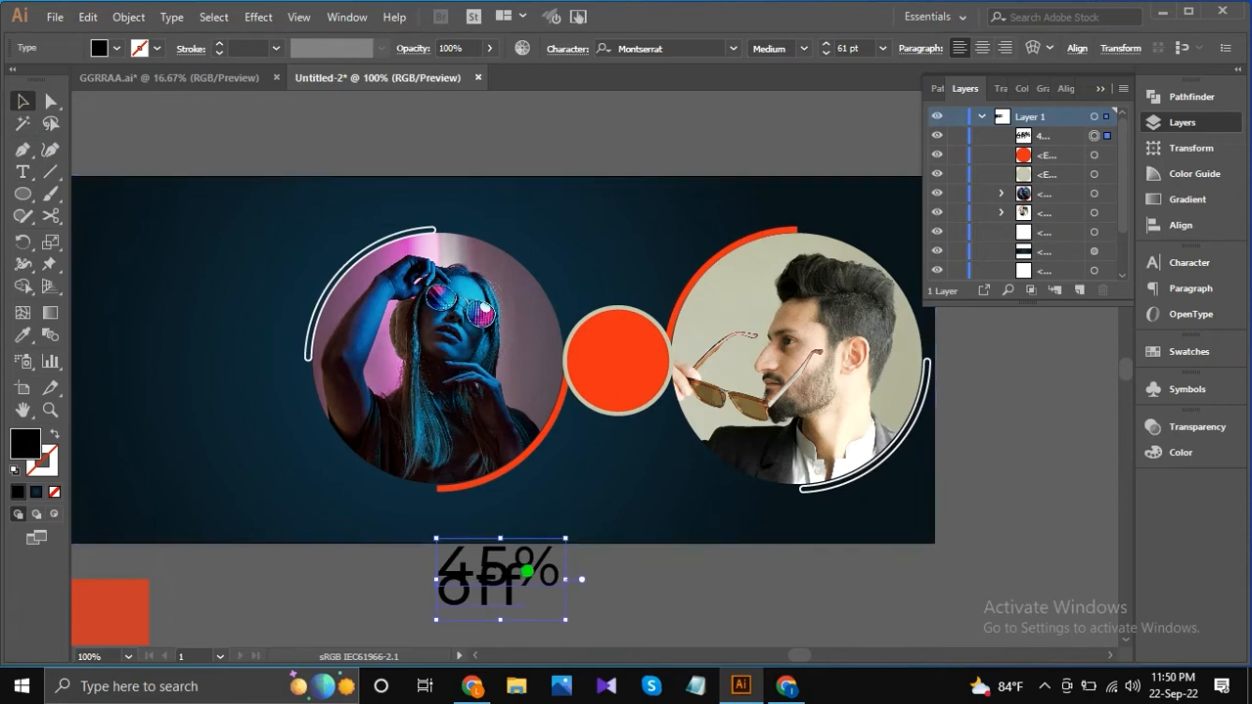
Reduce the "45% off" text to 20 pt and place it on the orange-red circle.
click(848, 47)
scroll(869, 52, down, 20)
scroll(867, 50, down, 19)
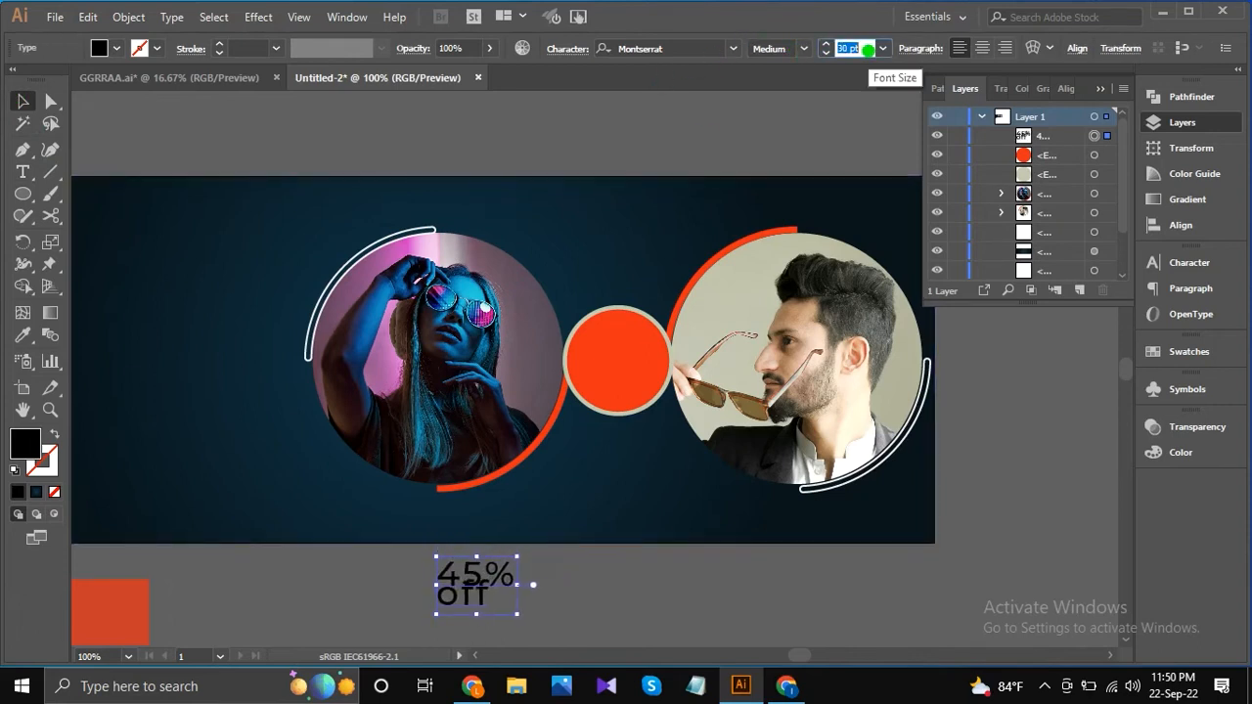
click(561, 580)
drag(447, 595, 606, 357)
Change the case of the discount text to UPPERCASE.
click(171, 17)
mouse_move(425, 296)
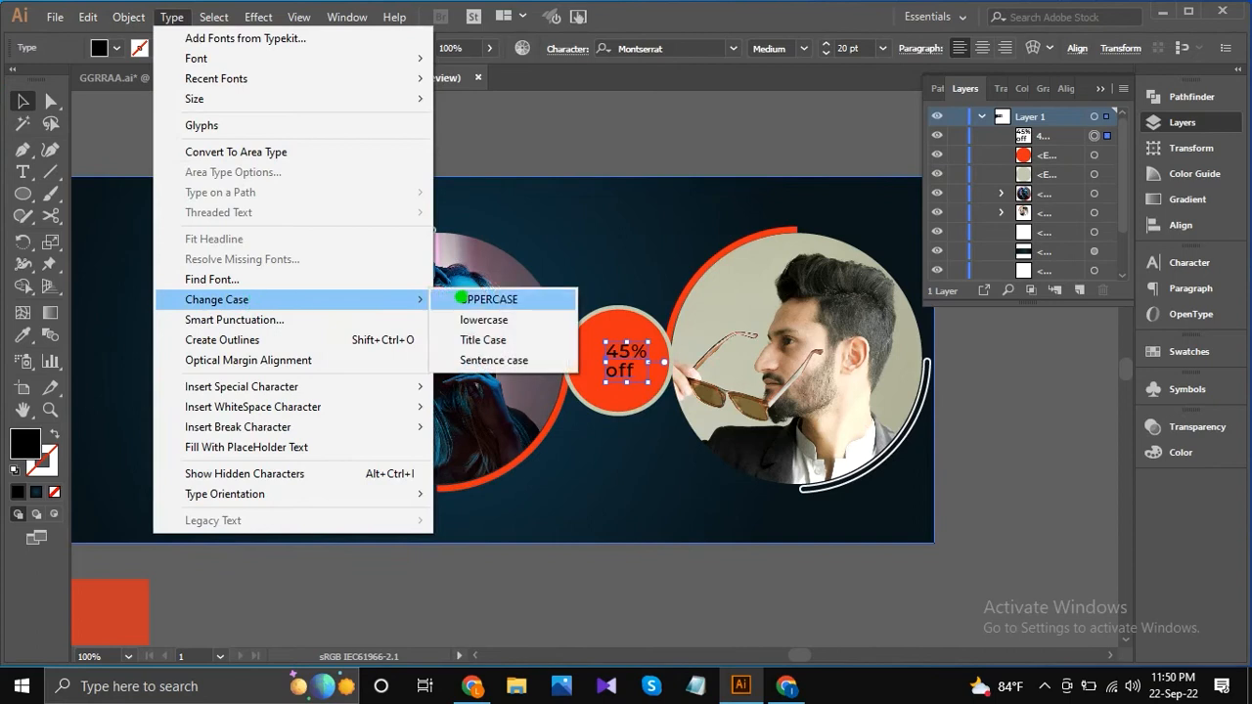
click(513, 296)
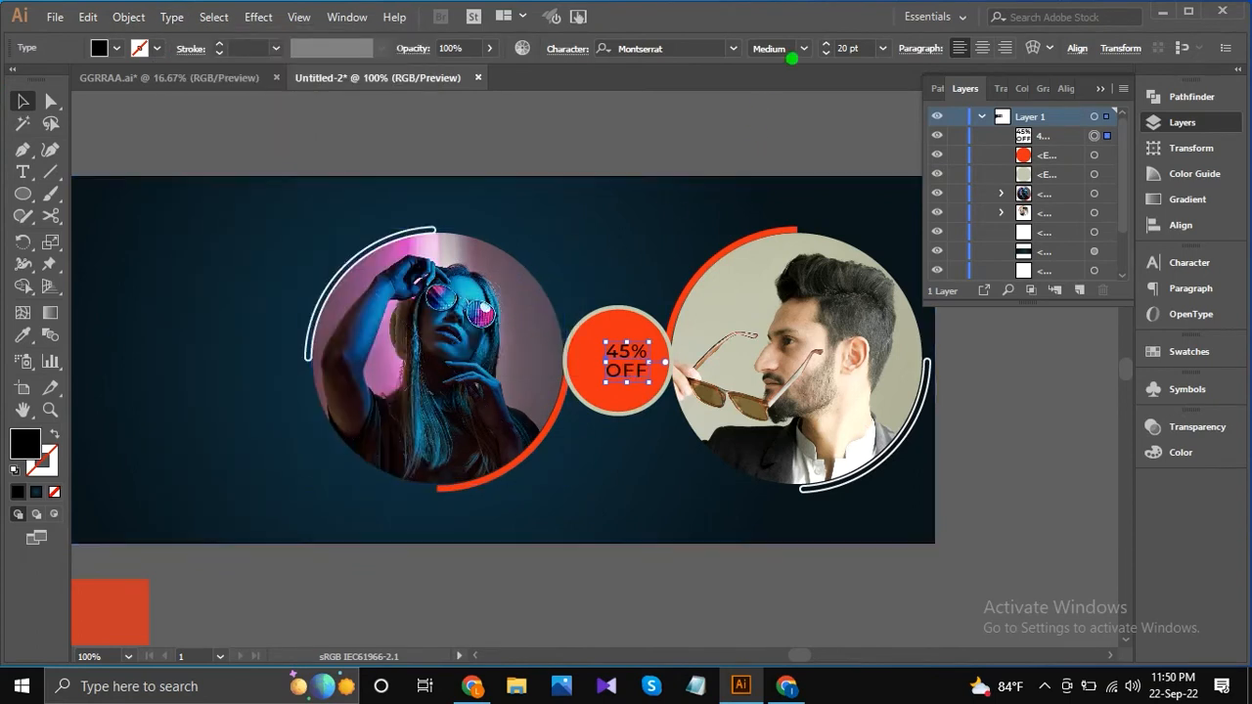
Set the discount text to the Montserrat Black style and centre it on the orange-red circle.
click(800, 48)
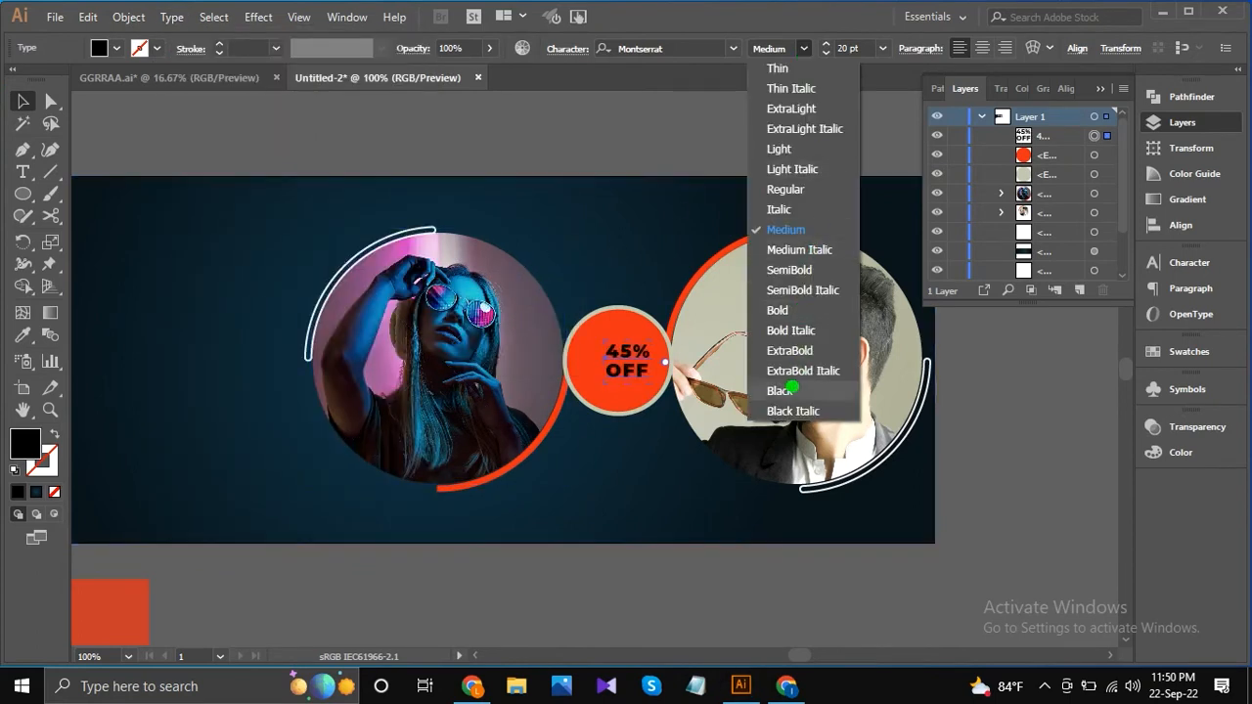
click(791, 391)
drag(616, 360, 614, 360)
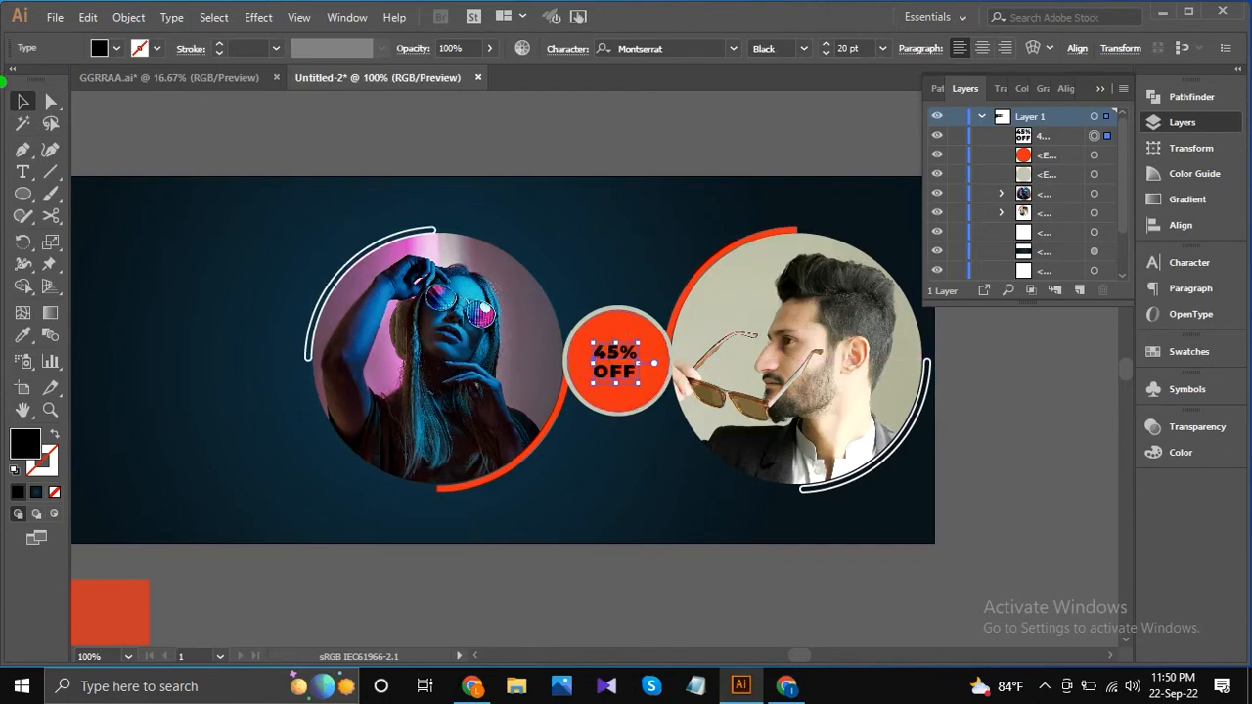
Enlarge only the "45%" line of the discount text on the orange-red circle to 30 pt.
click(23, 172)
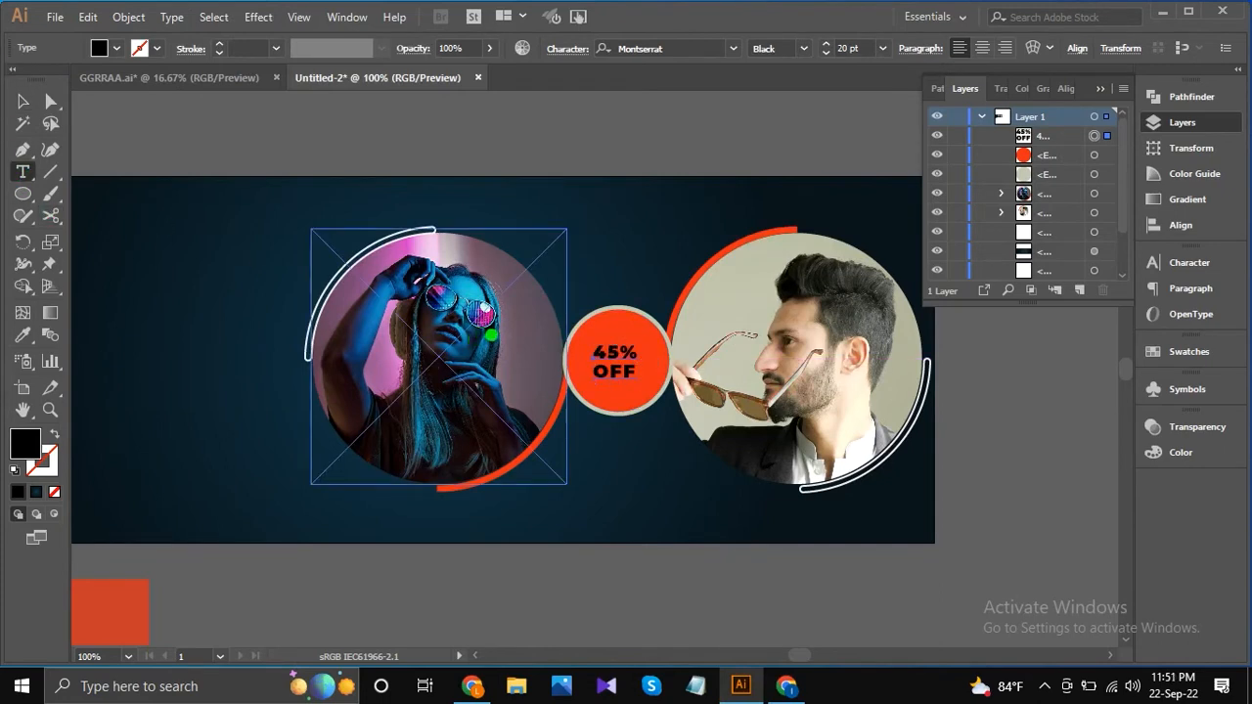
double_click(599, 352)
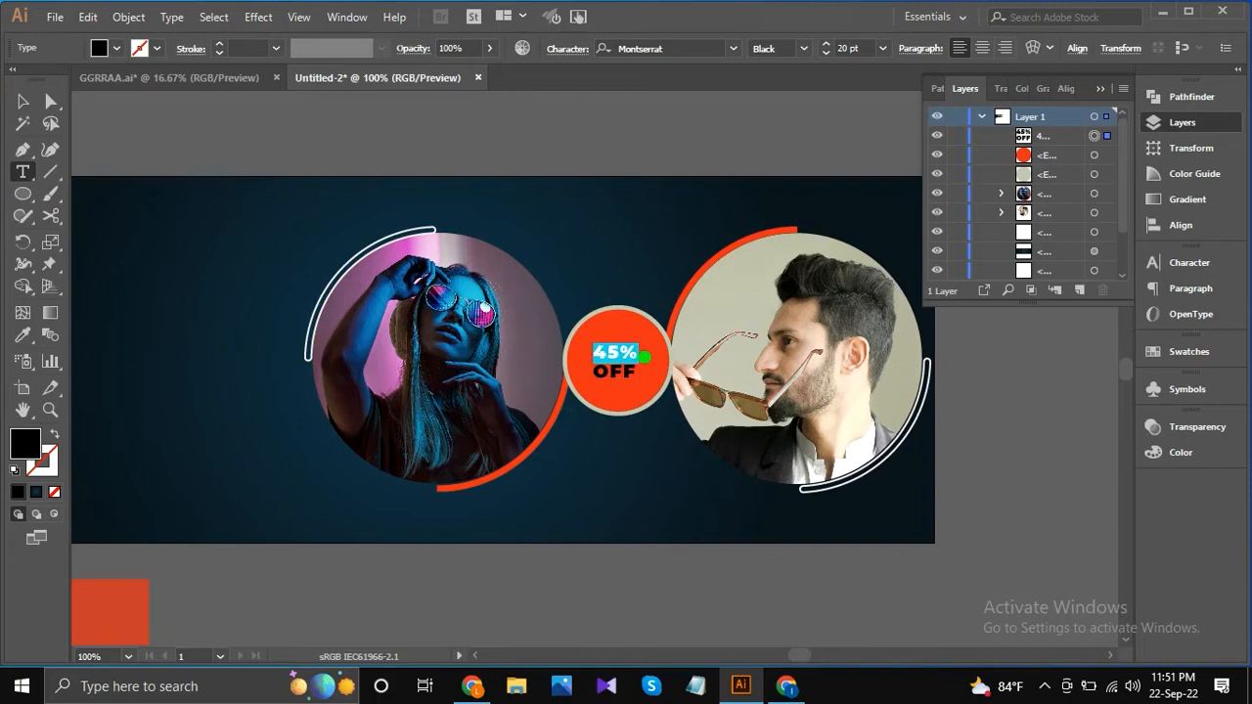
click(861, 47)
key(Up)
key(Up)
key(Up)
key(Up)
key(Up)
key(Up)
key(Up)
key(Up)
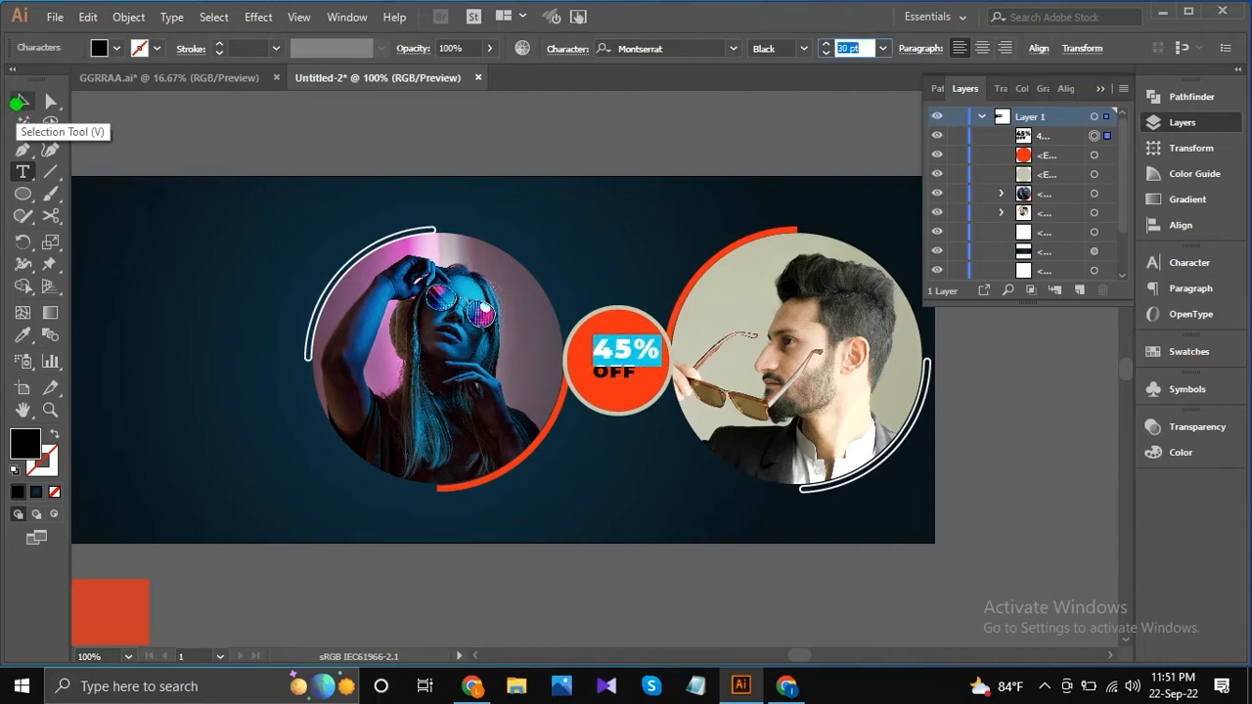
click(21, 102)
click(500, 145)
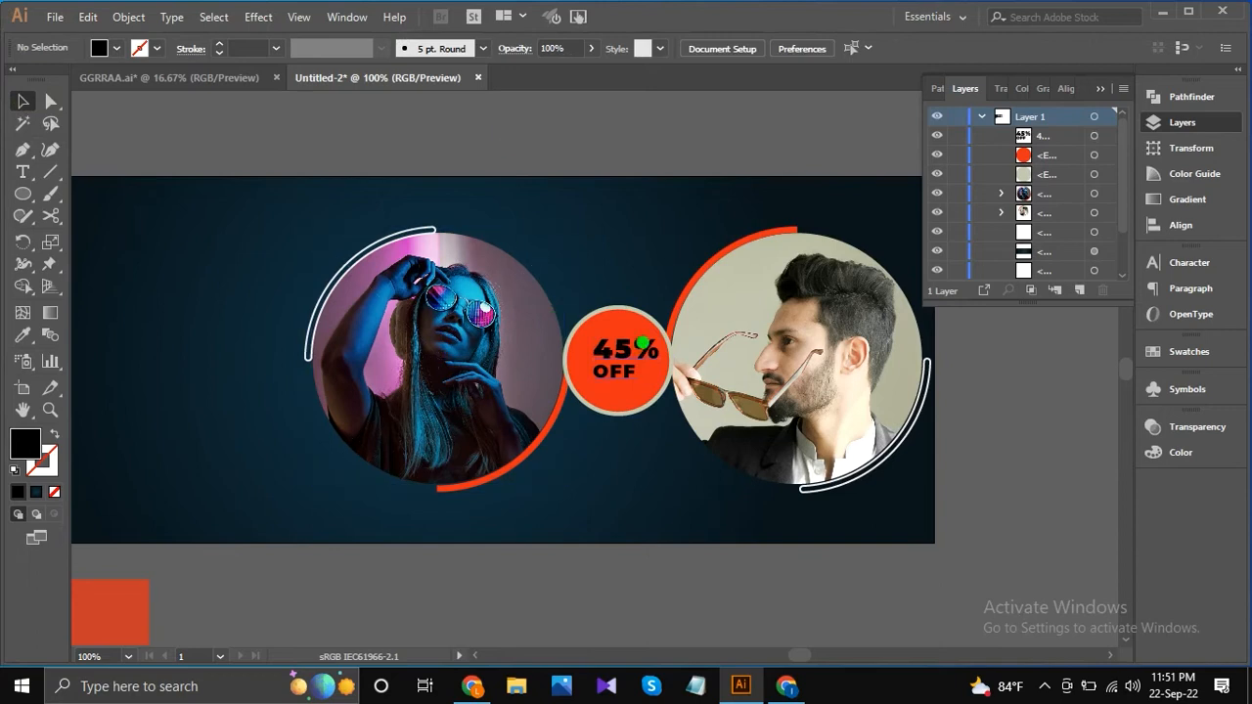
Reduce the font size of the "45%" line in the discount badge to 25 pt.
click(642, 349)
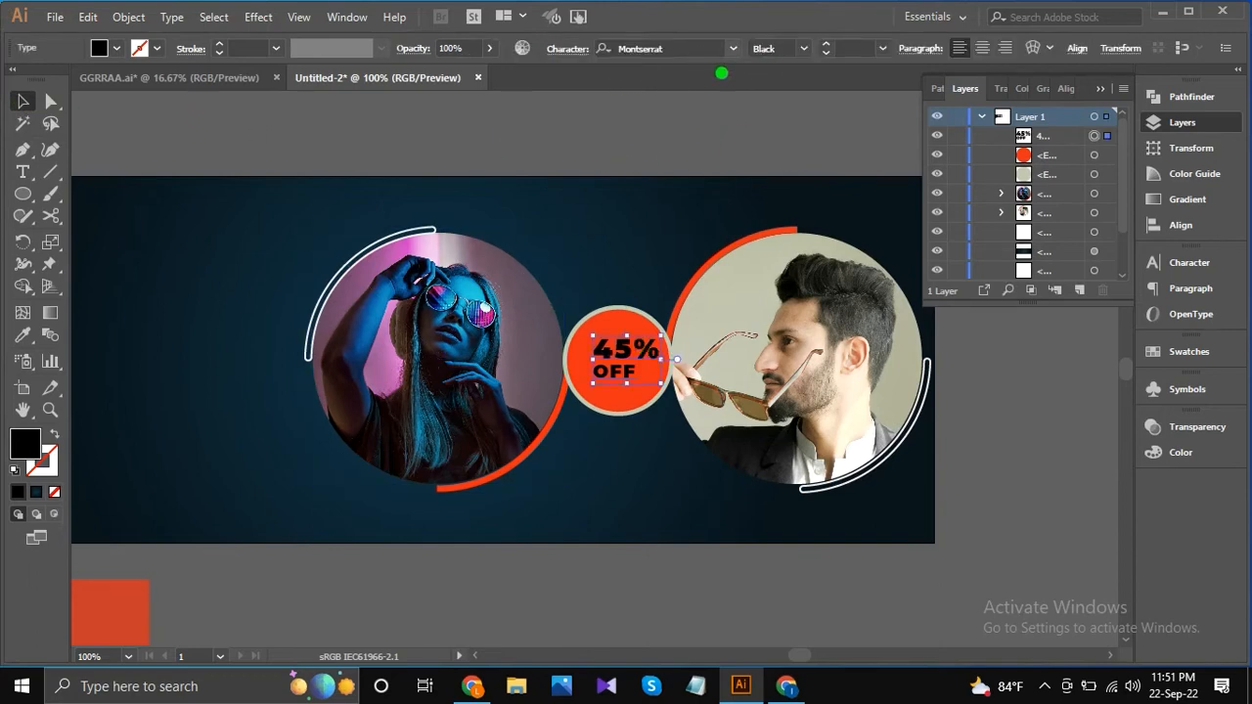
click(23, 171)
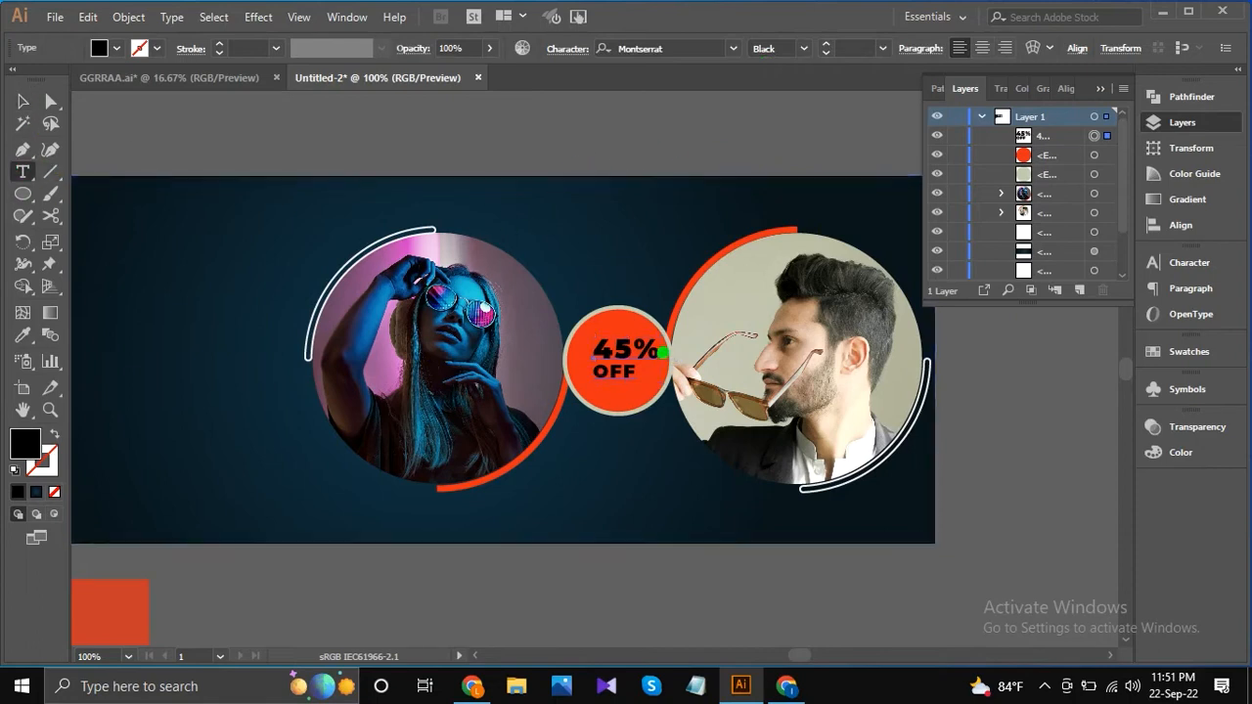
double_click(655, 347)
click(853, 47)
key(Down)
key(Down)
key(Down)
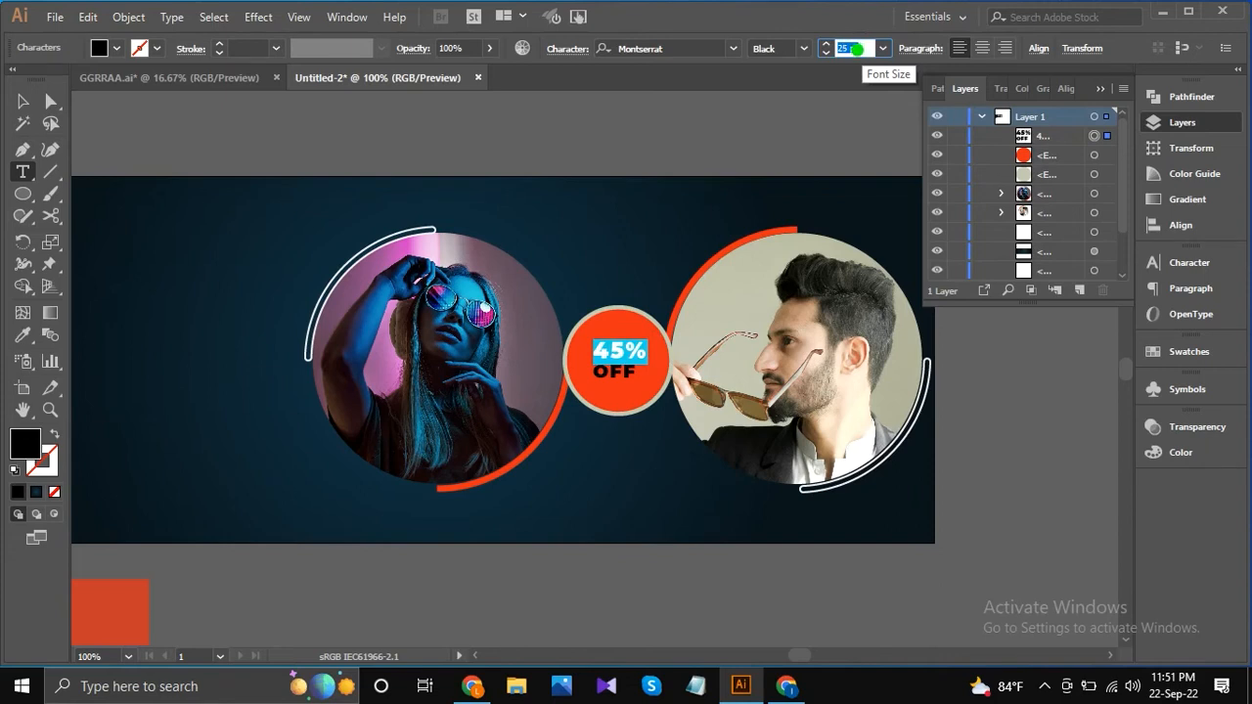
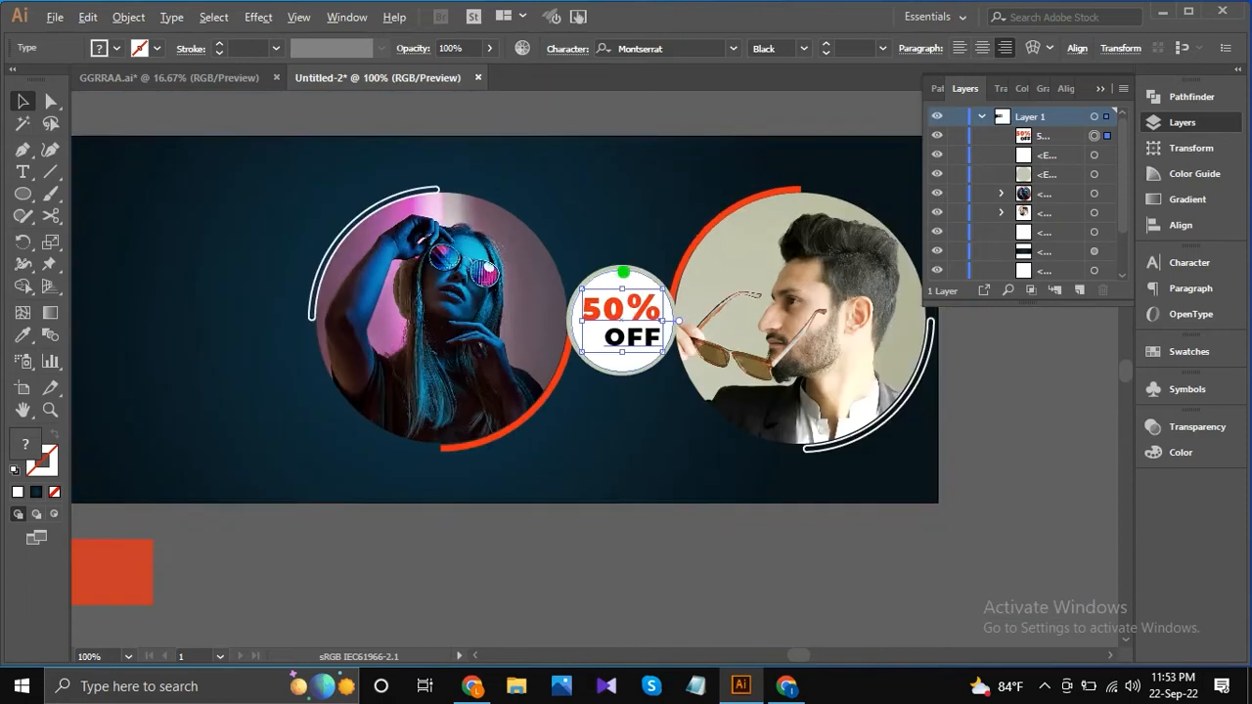
Fill the outer circle of the discount badge with the orange-red sampled from the arc around the woman's portrait.
click(615, 117)
click(622, 283)
key(i)
click(501, 435)
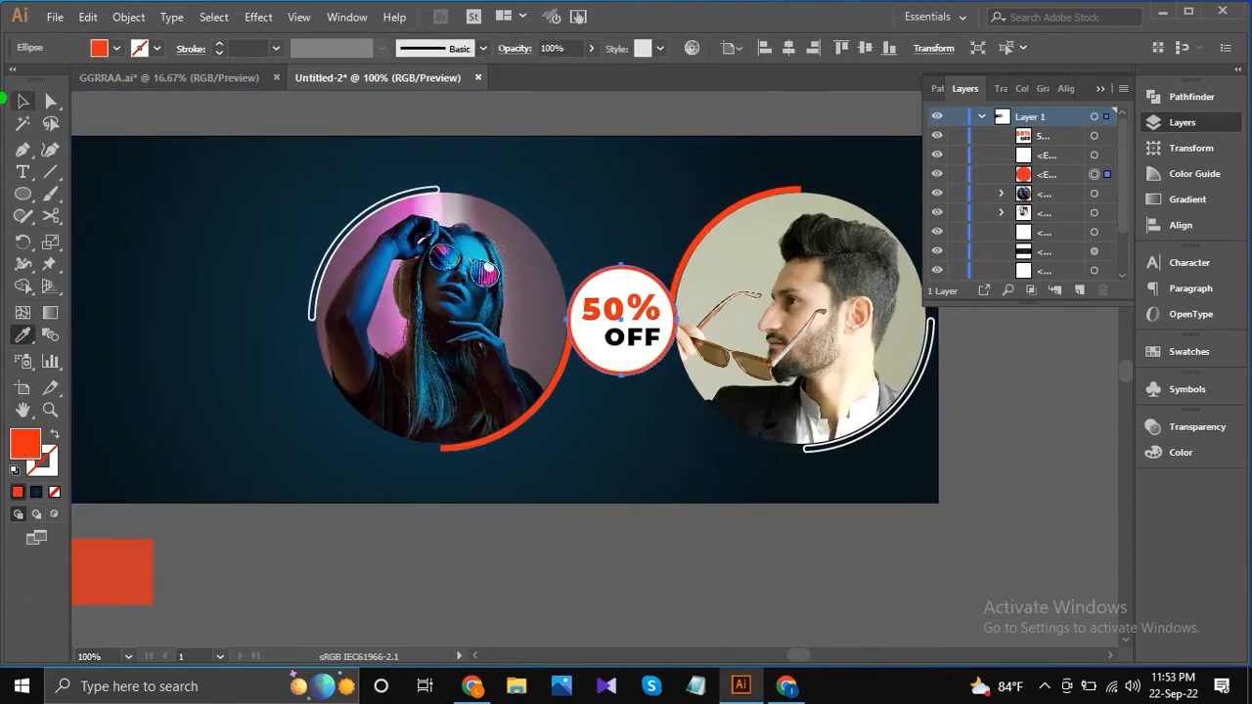
click(22, 101)
click(245, 115)
scroll(253, 121, down, 1)
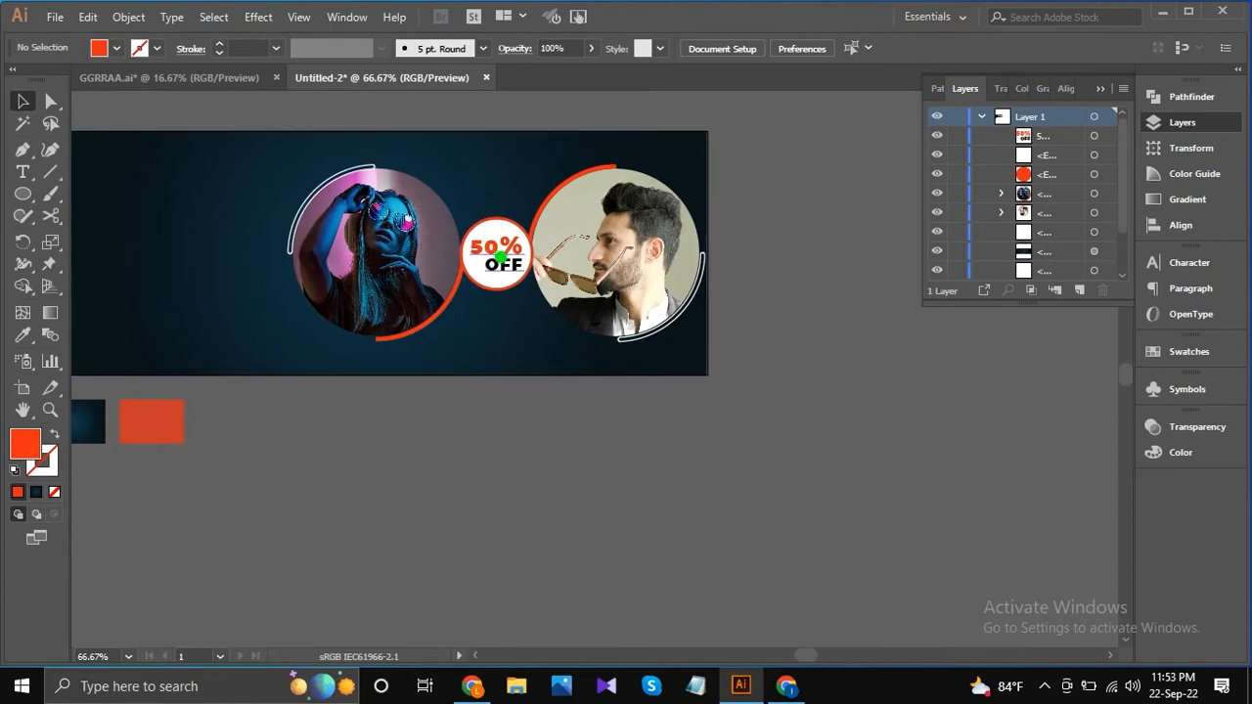
Remove the fill of the outer badge circle and give it a 5 pt white stroke.
scroll(481, 233, up, 2)
click(482, 196)
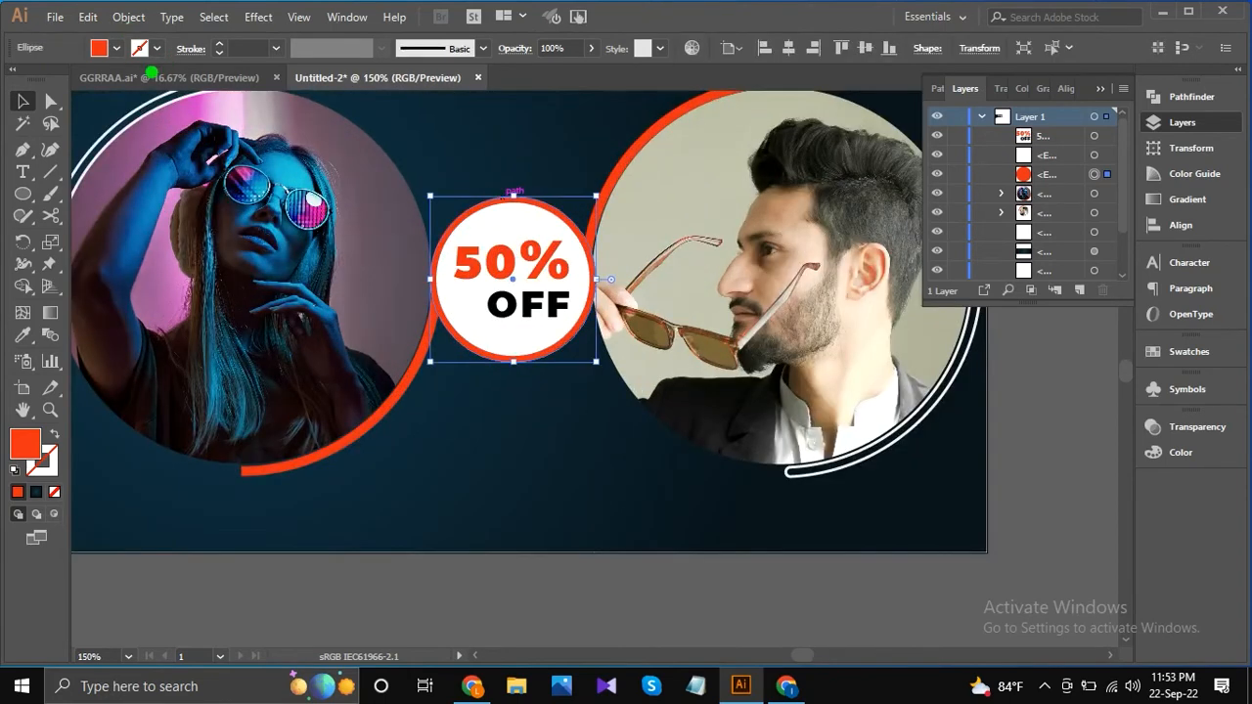
click(117, 48)
click(12, 77)
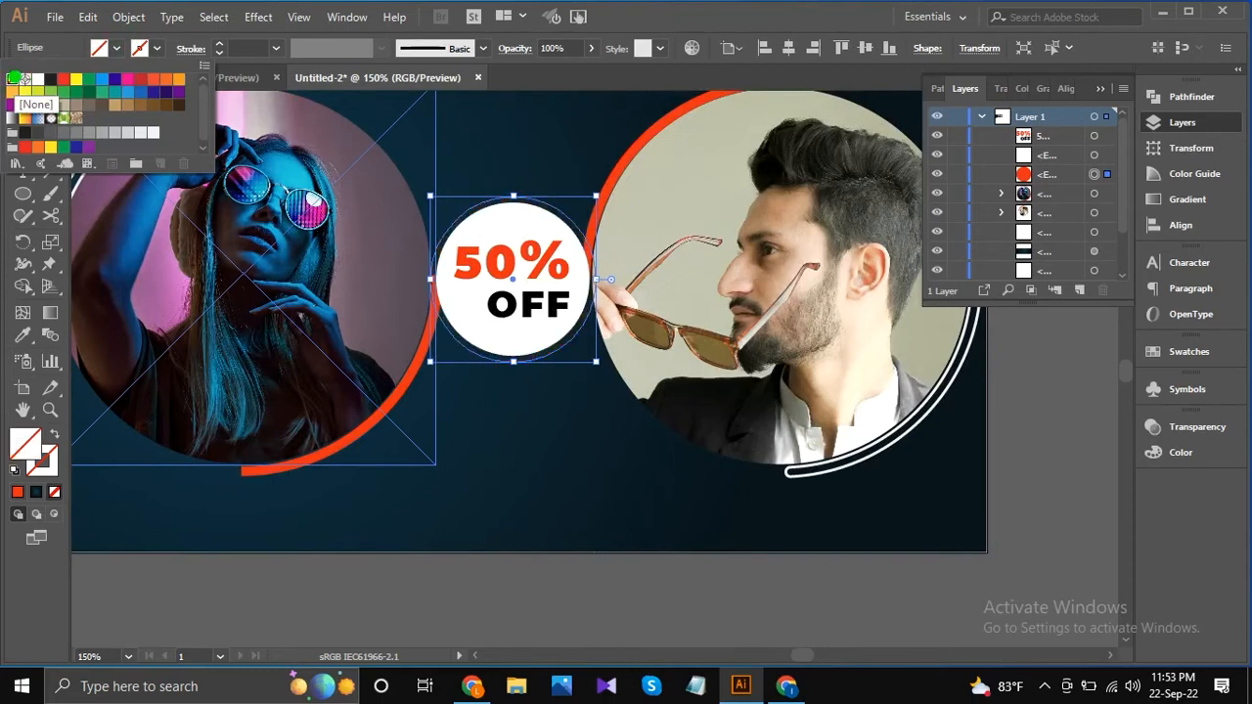
click(275, 48)
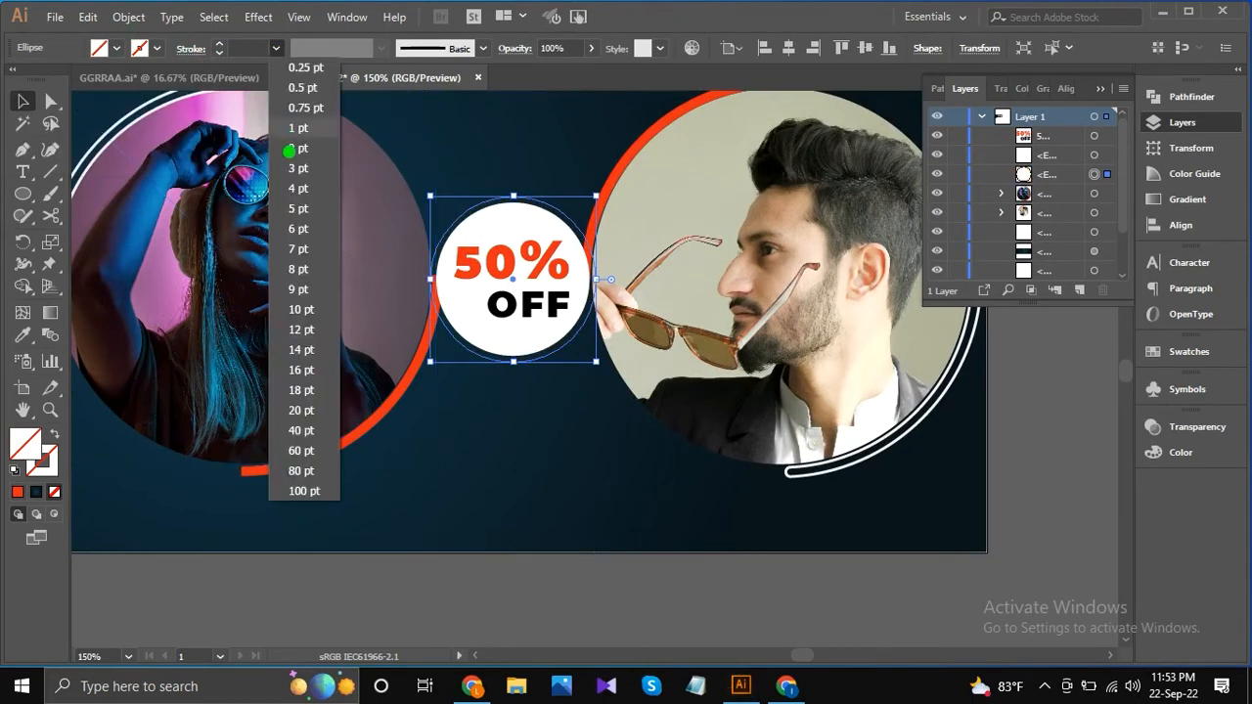
click(303, 206)
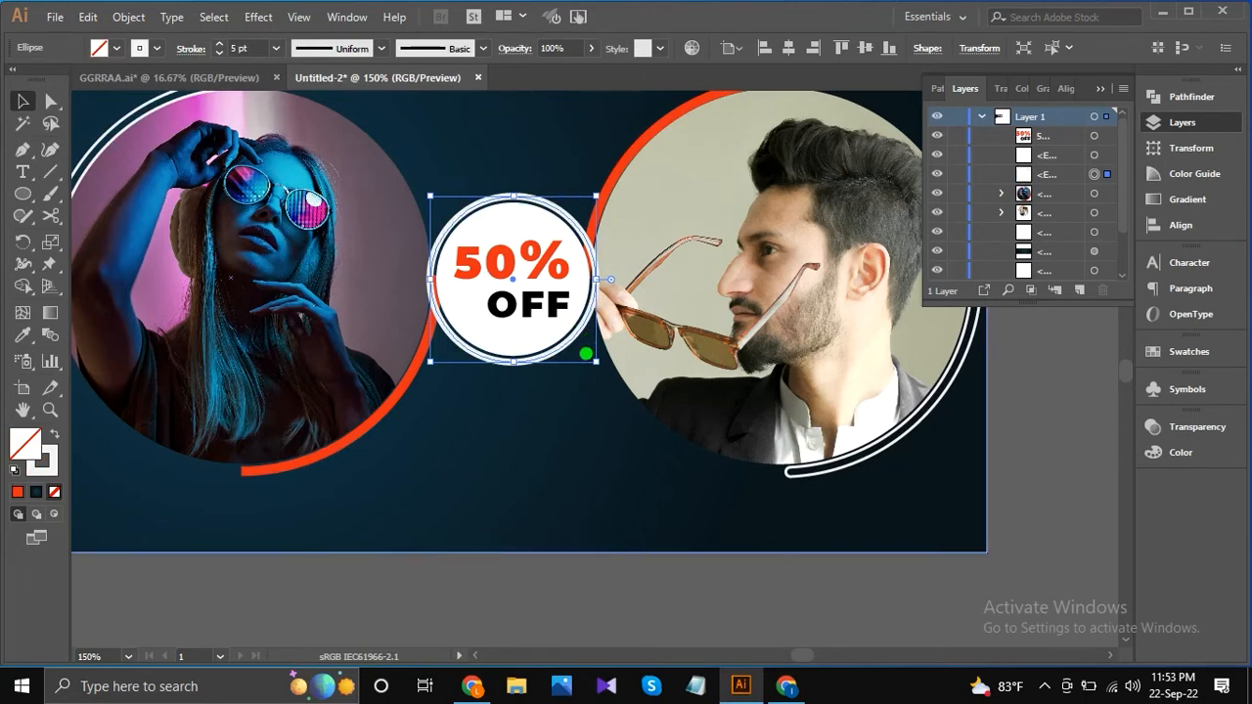
Scale the discount text and its white circle down slightly together about their common centre.
click(533, 279)
shift+click(564, 333)
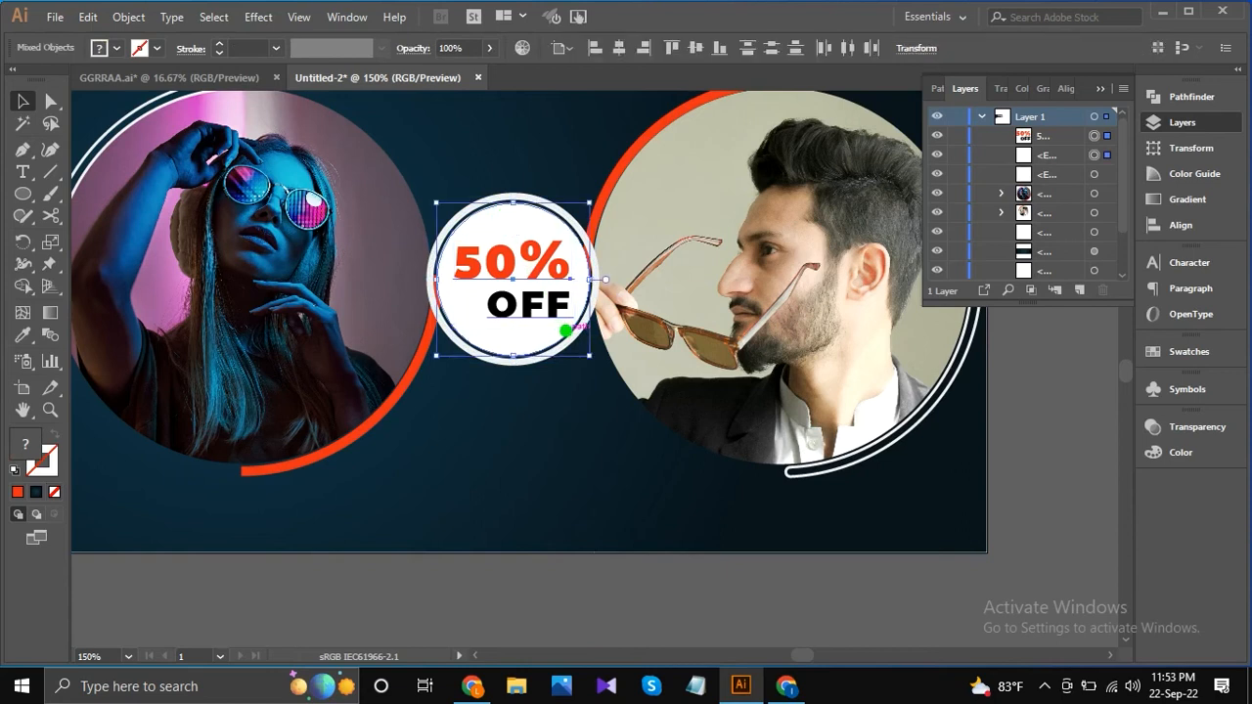
drag(588, 353, 590, 352)
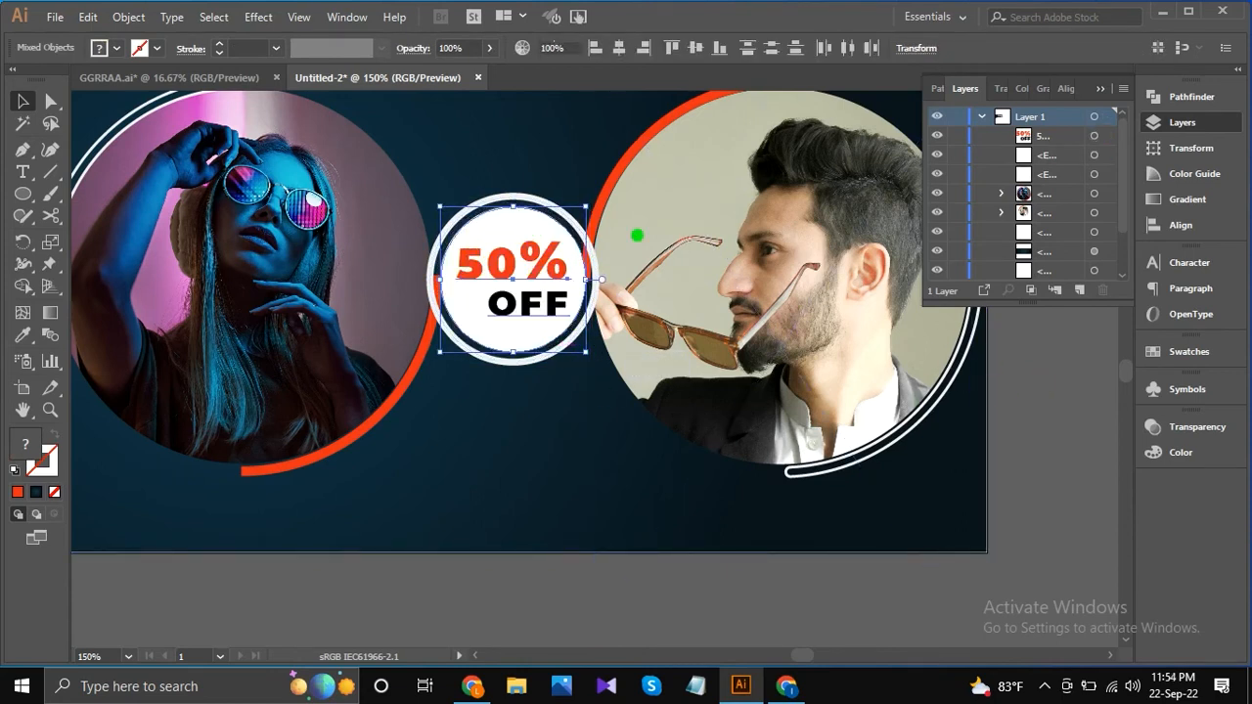
Scale the white outline ring down slightly about its centre, leaving a thin dark gap around the badge's white circle.
key(ctrl+shift+a)
drag(595, 360, 591, 358)
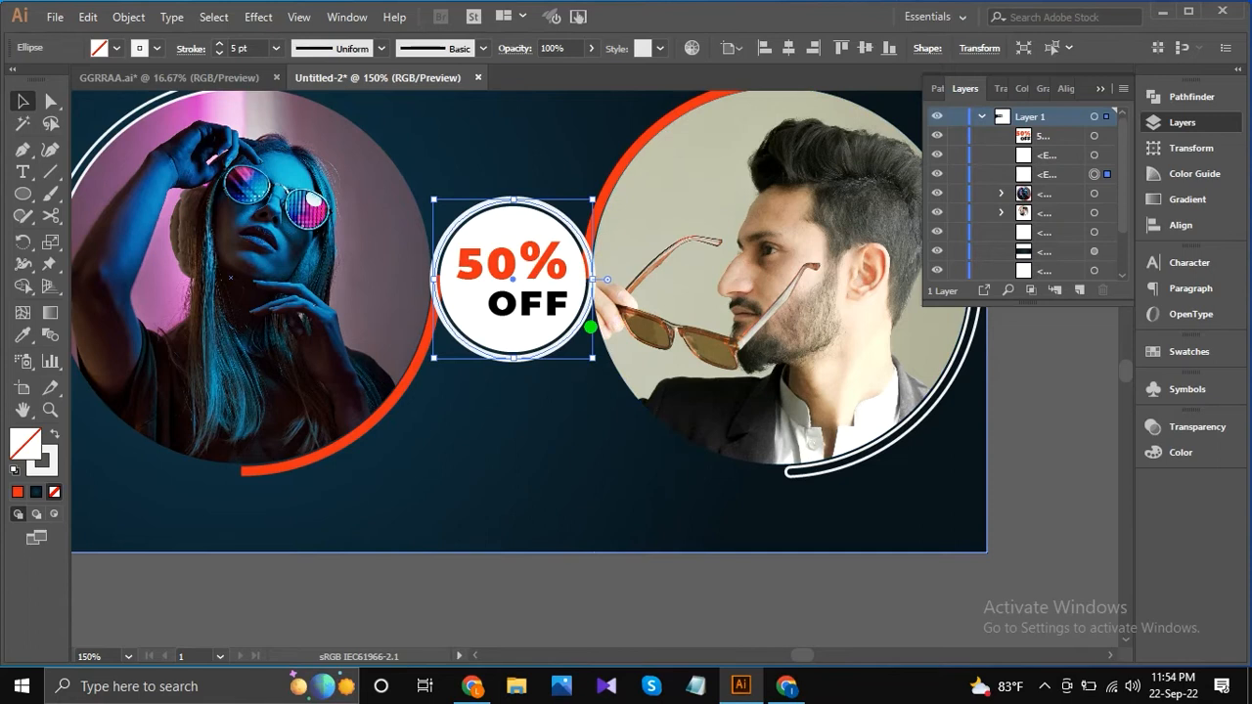
key(ctrl+plus)
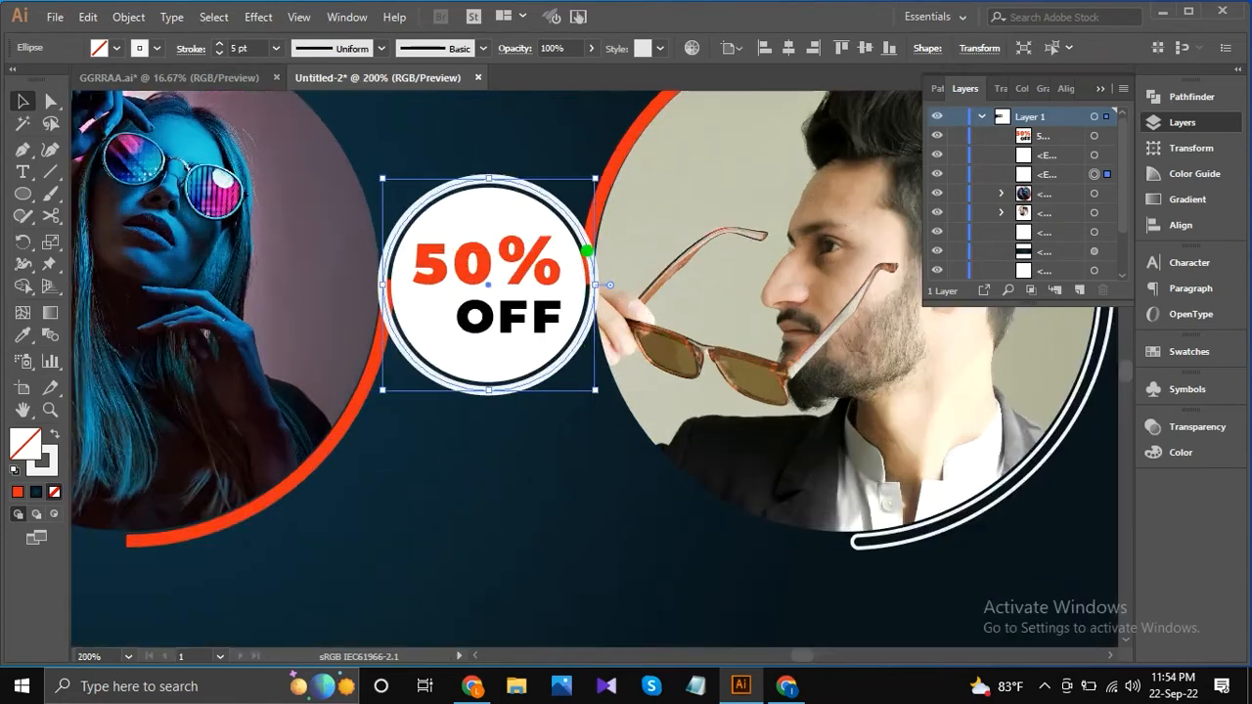
drag(597, 393, 589, 385)
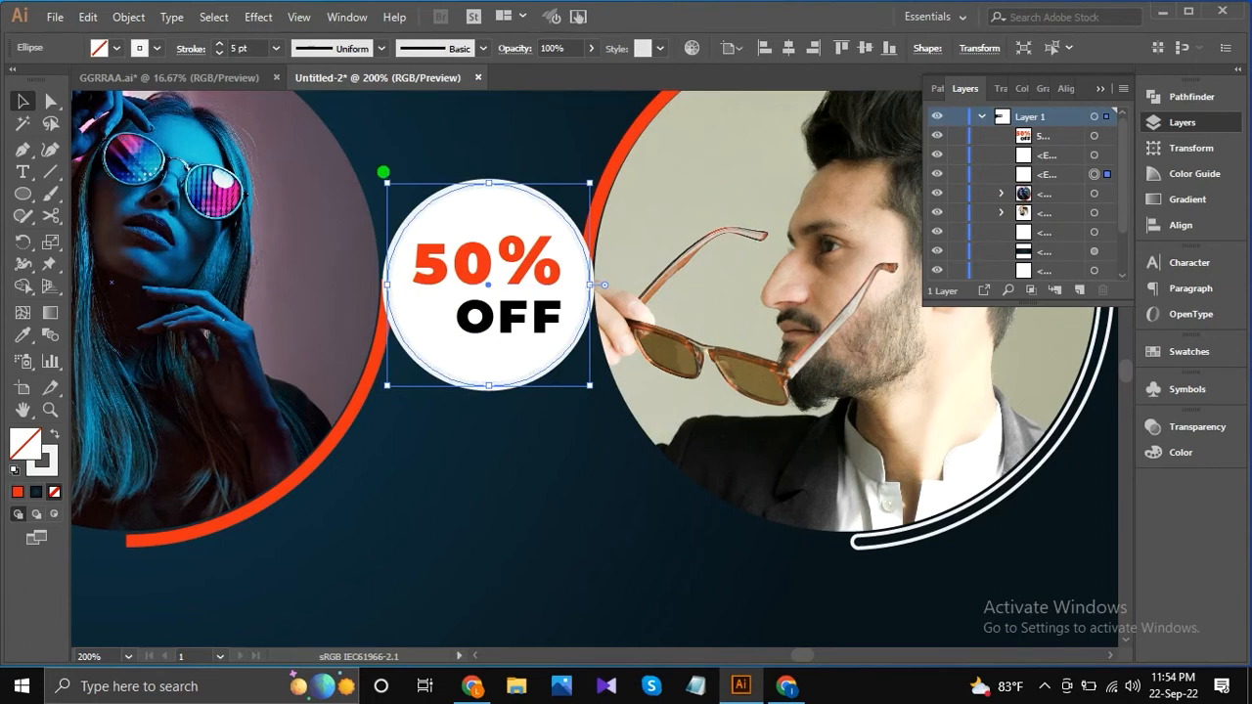
drag(386, 179, 385, 179)
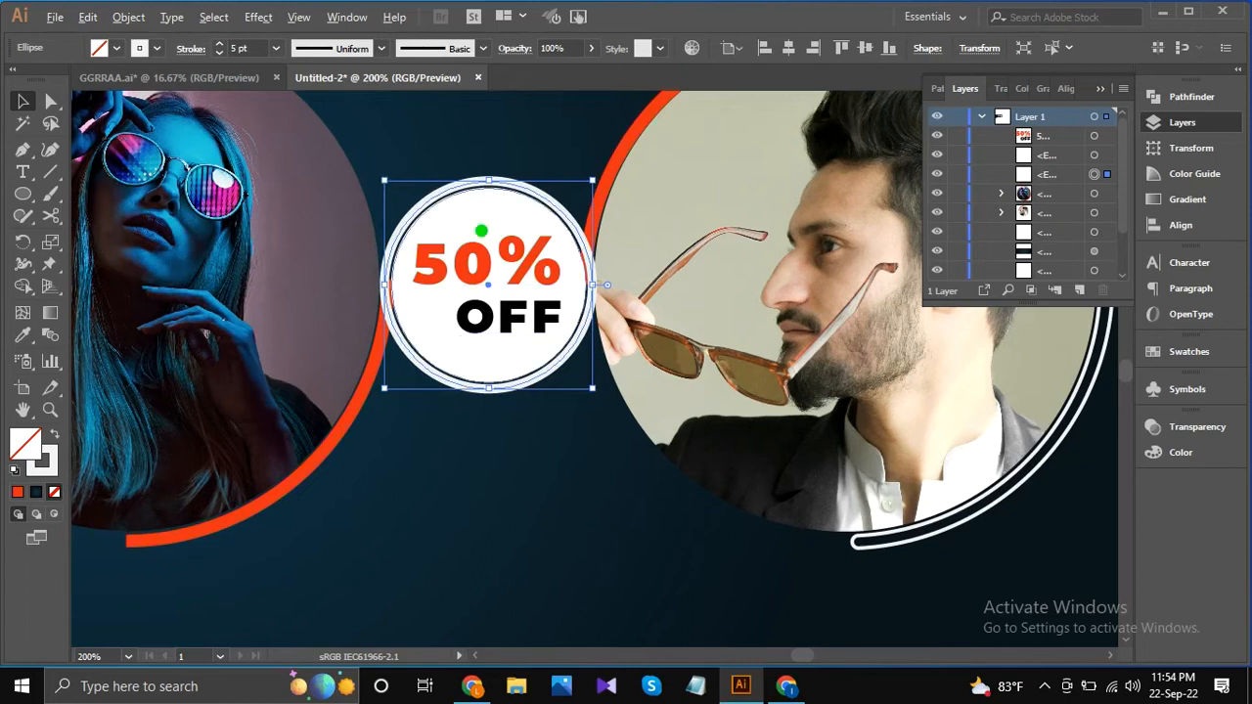
scroll(480, 232, down, 2)
scroll(591, 336, down, 1)
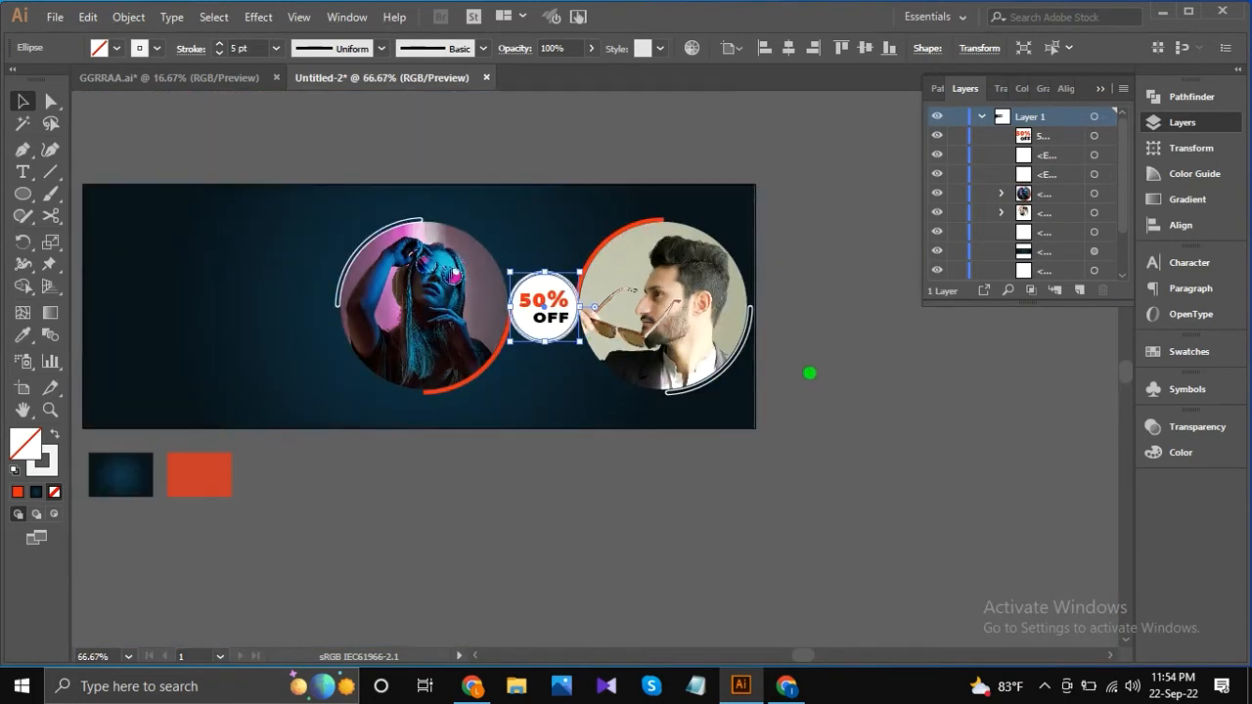
Nudge the two circular portrait groups horizontally to fit against the badge ring on both sides.
click(648, 304)
click(488, 345)
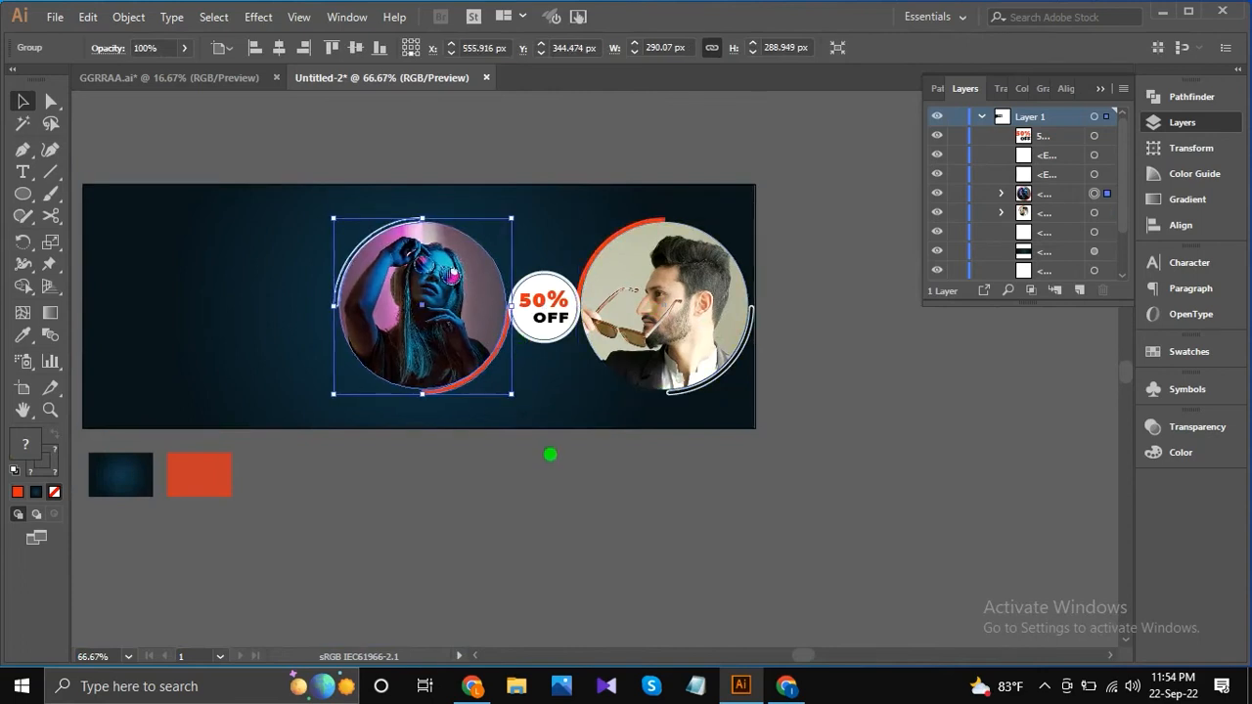
click(542, 421)
scroll(567, 332, up, 2)
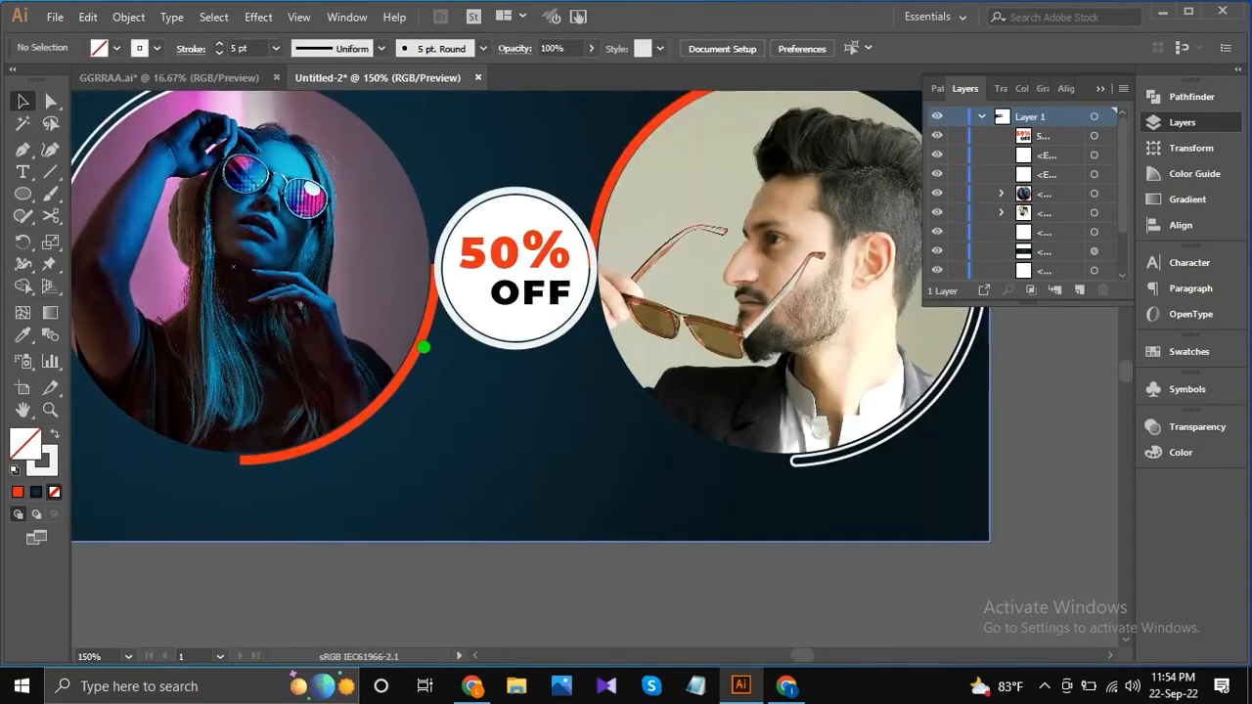
click(422, 345)
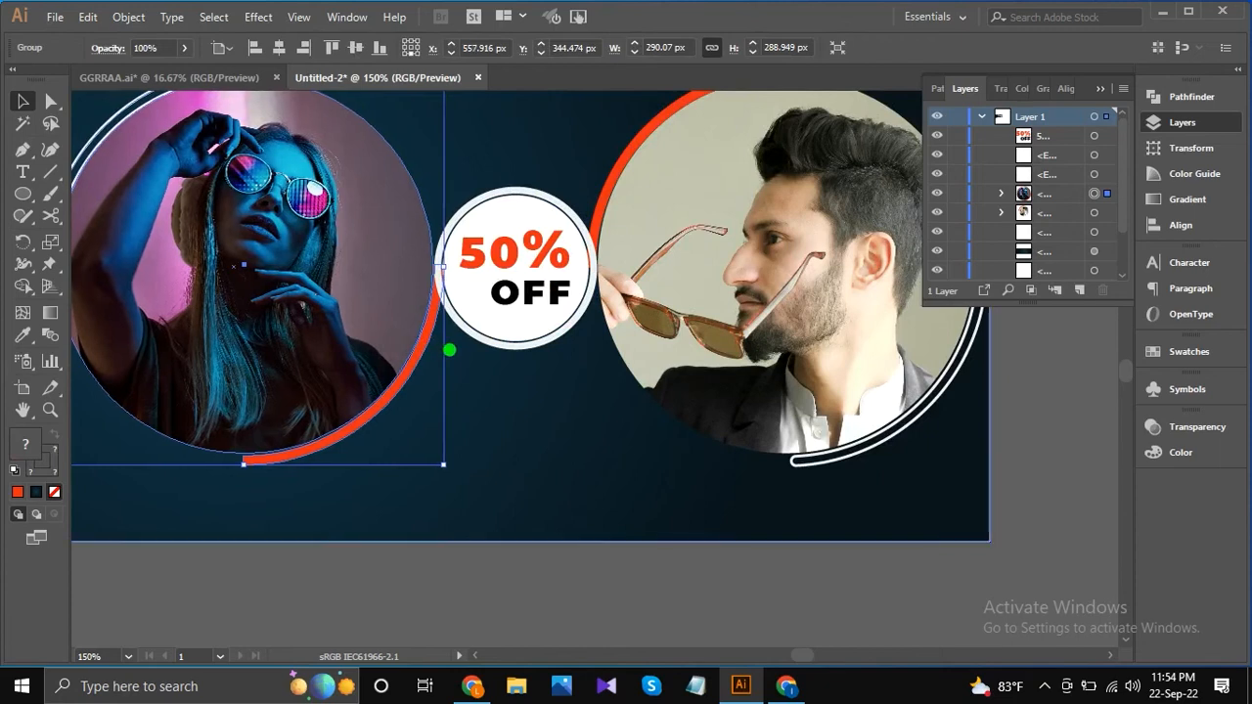
click(622, 337)
key(Right)
key(Right)
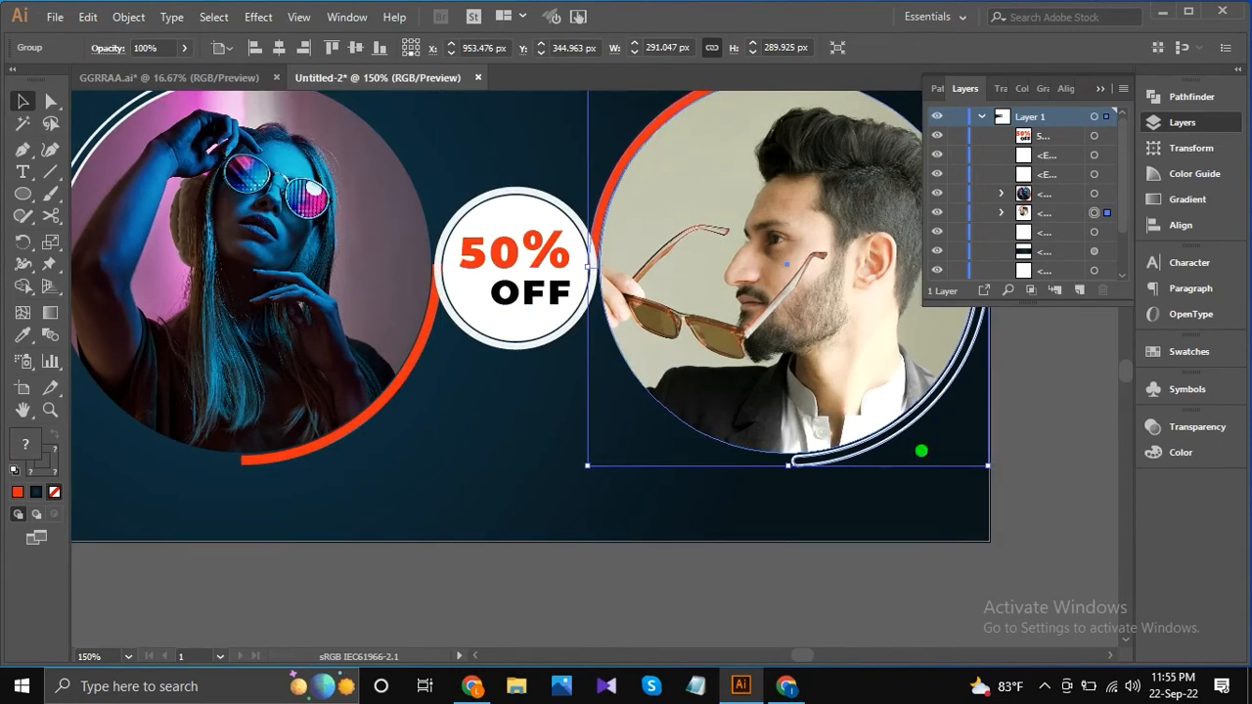
click(1017, 413)
scroll(603, 355, down, 2)
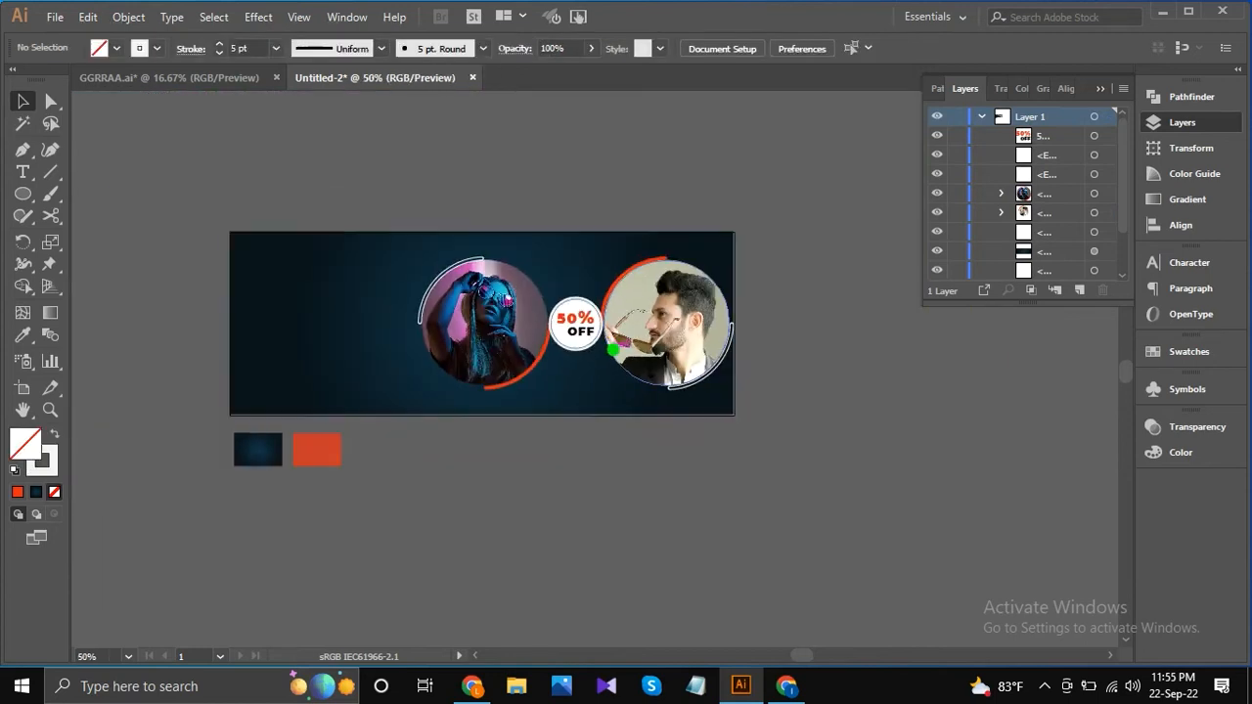
Shrink the "50% OFF" text and its white circle together about their centre to widen the gap inside the ring.
scroll(585, 280, up, 2)
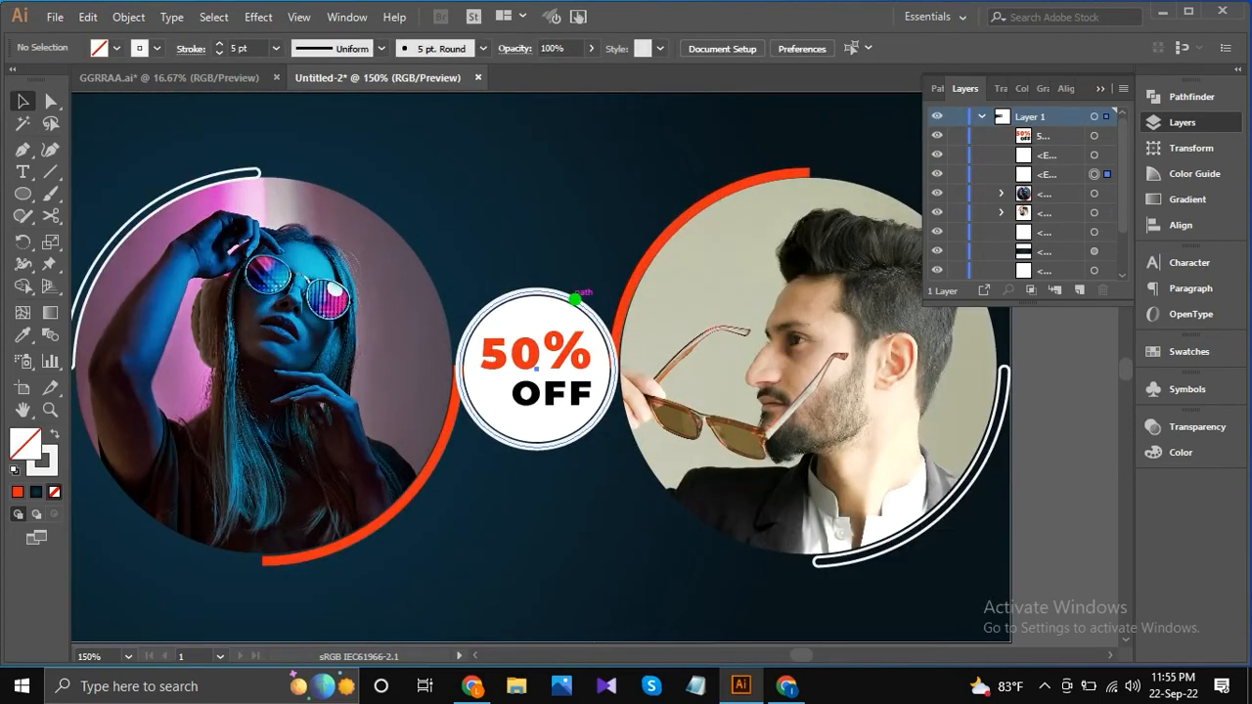
click(574, 297)
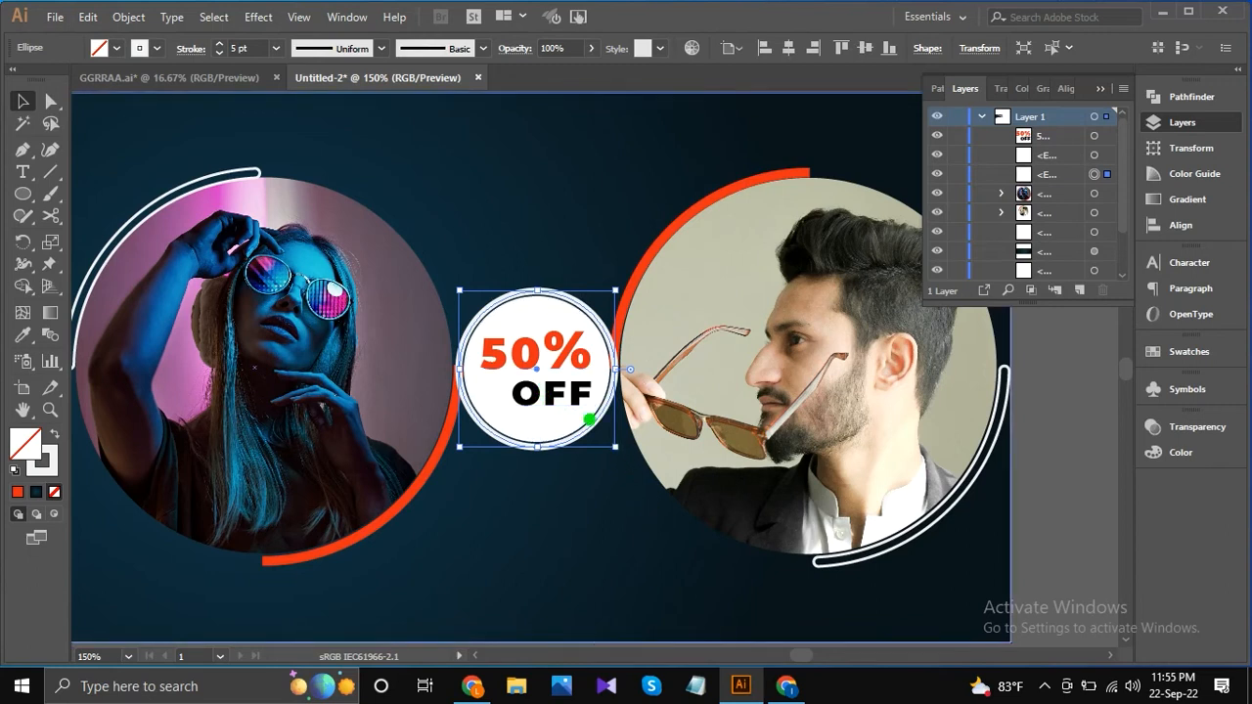
click(555, 369)
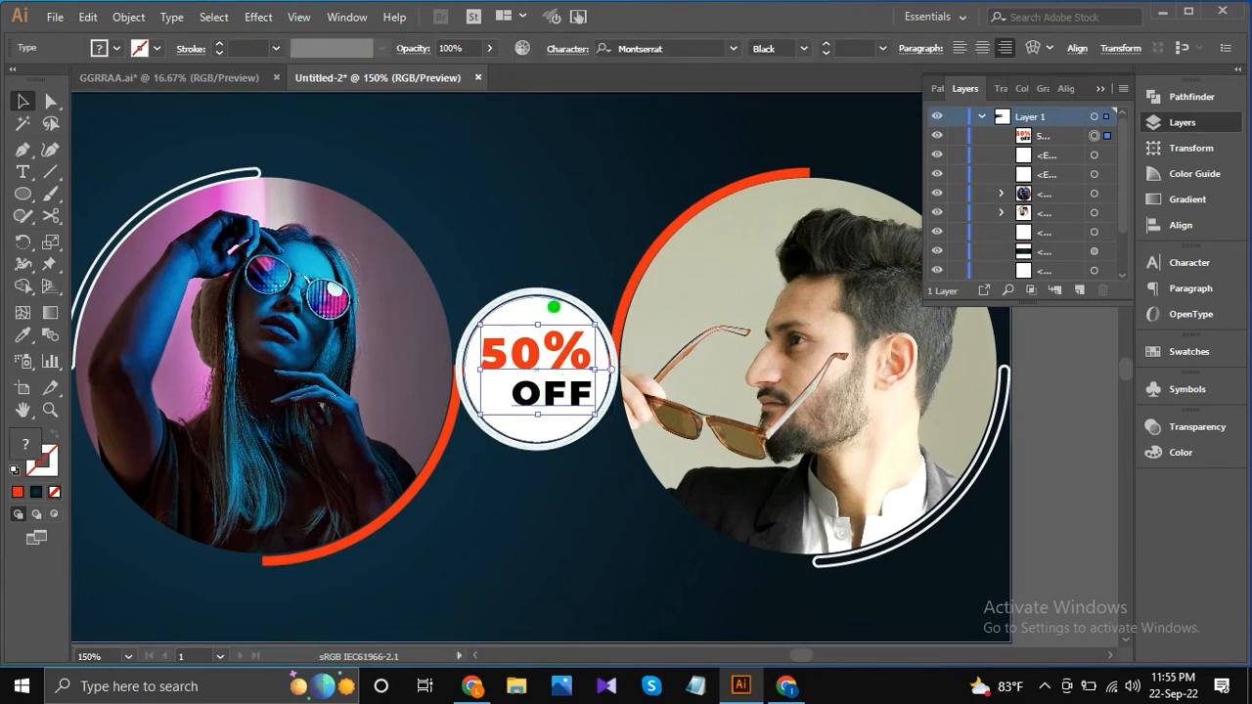
shift+click(605, 420)
drag(610, 440, 652, 454)
scroll(587, 430, up, 2)
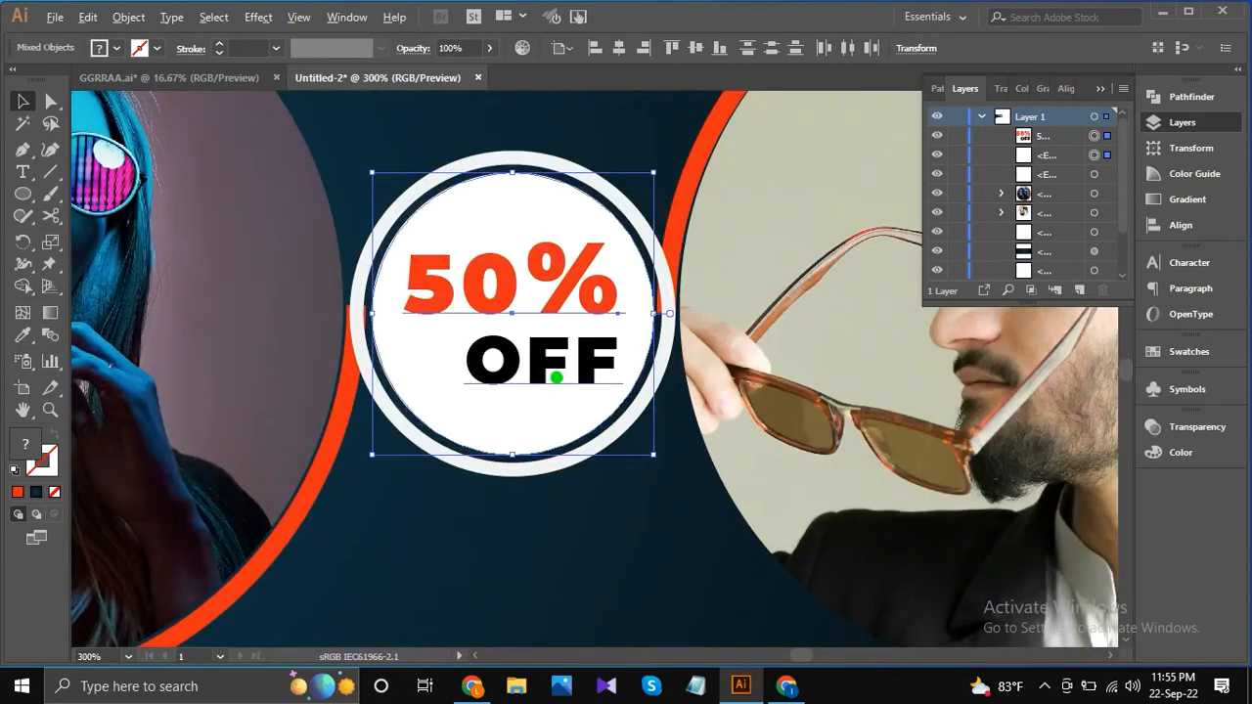
scroll(555, 377, down, 1)
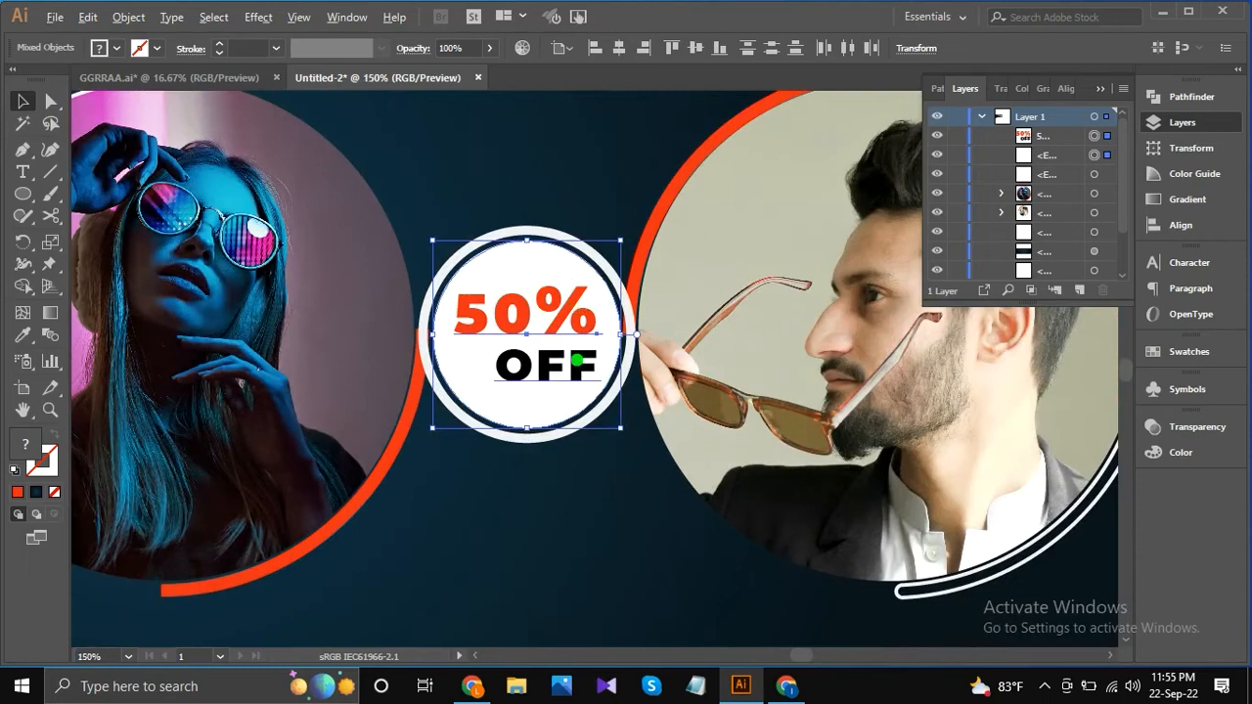
scroll(577, 362, down, 1)
click(978, 433)
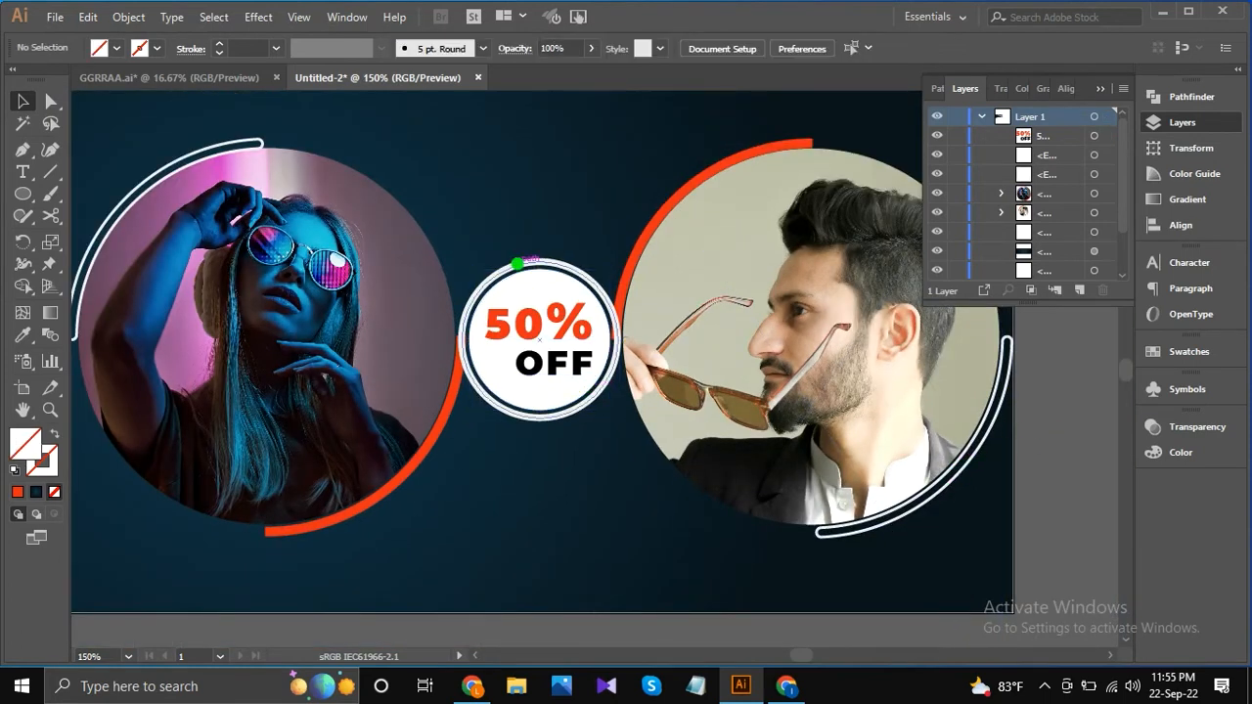
Expand the badge ring's stroke into a filled shape and activate the Eyedropper tool.
click(526, 262)
click(128, 17)
click(208, 186)
click(579, 442)
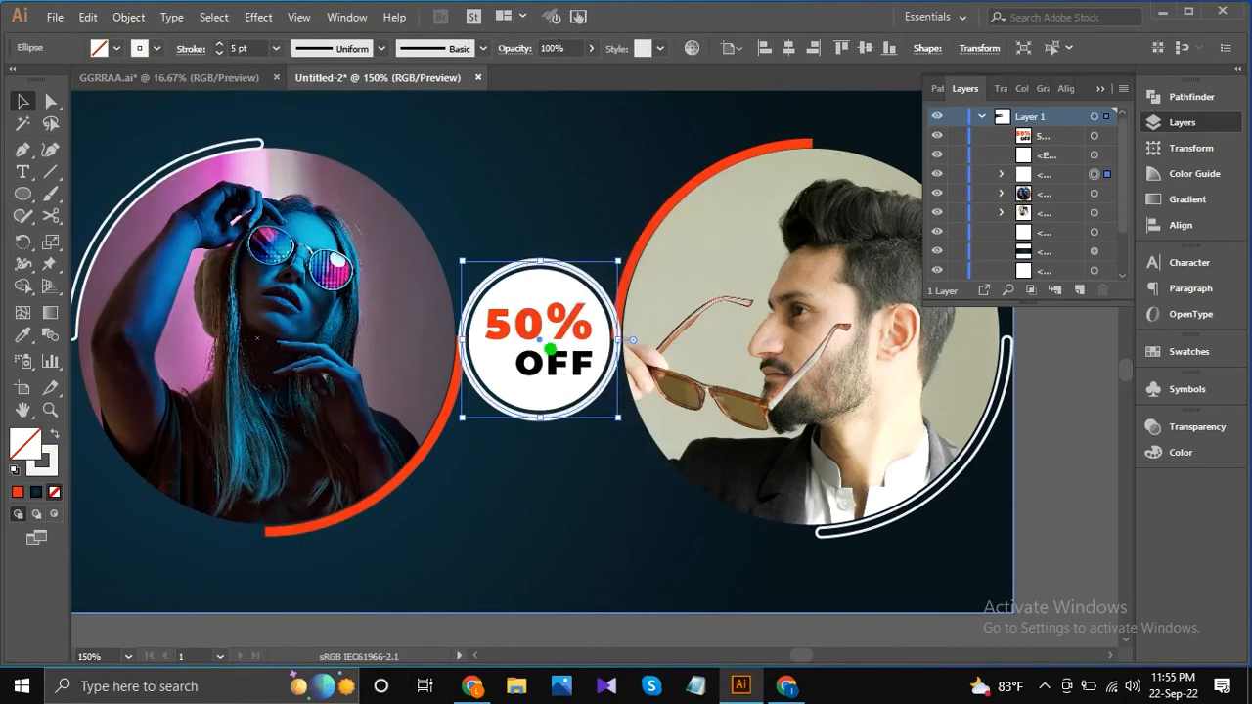
key(ctrl+1)
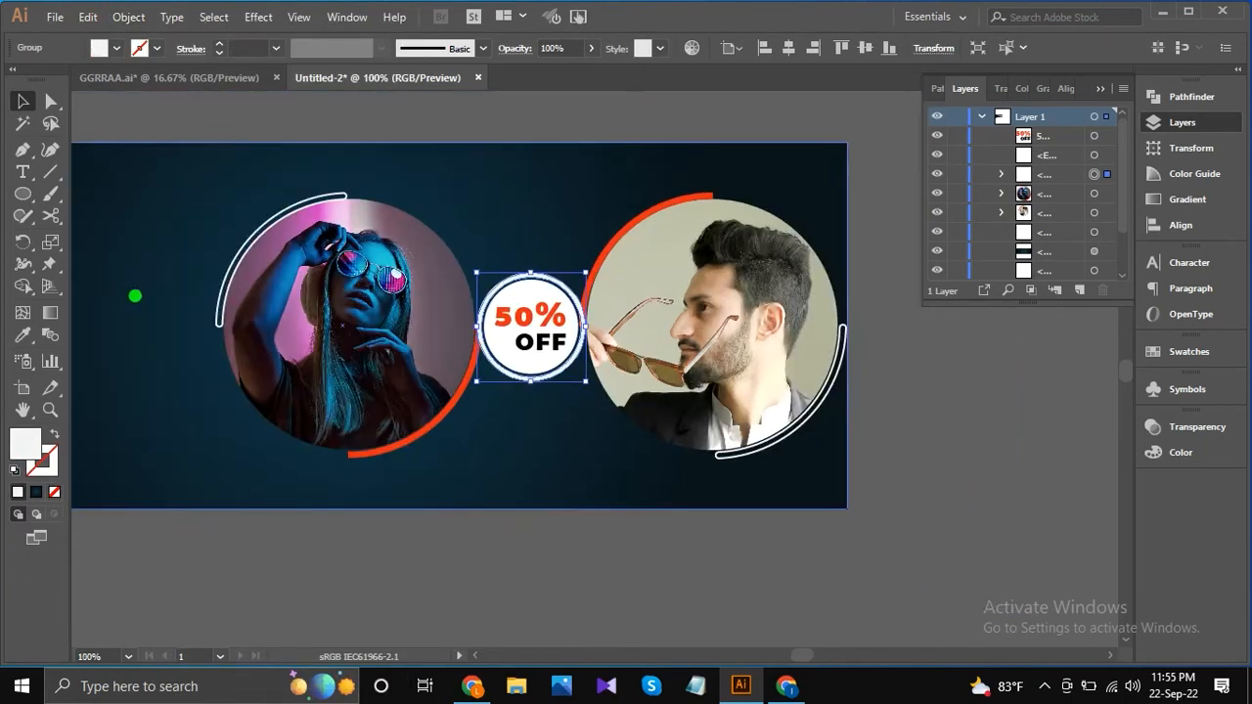
click(23, 333)
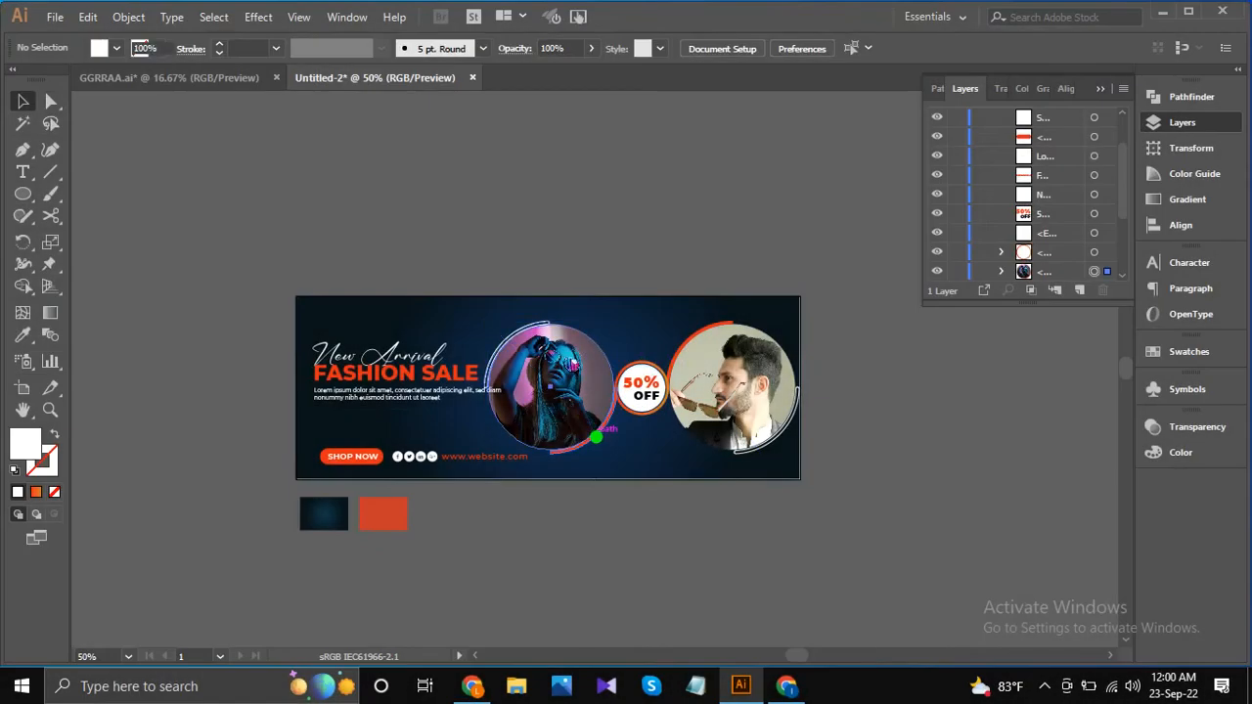
Group the "50% OFF" text, its white circle and the orange ring into one badge object.
click(595, 434)
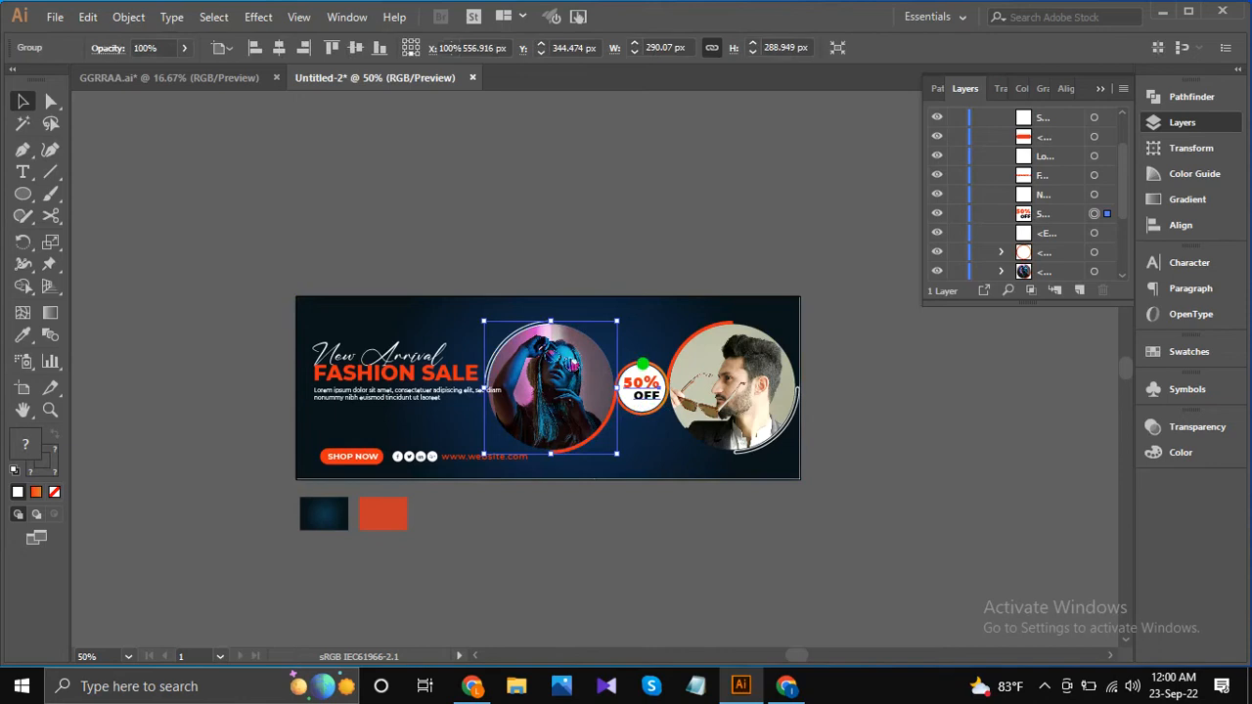
click(662, 373)
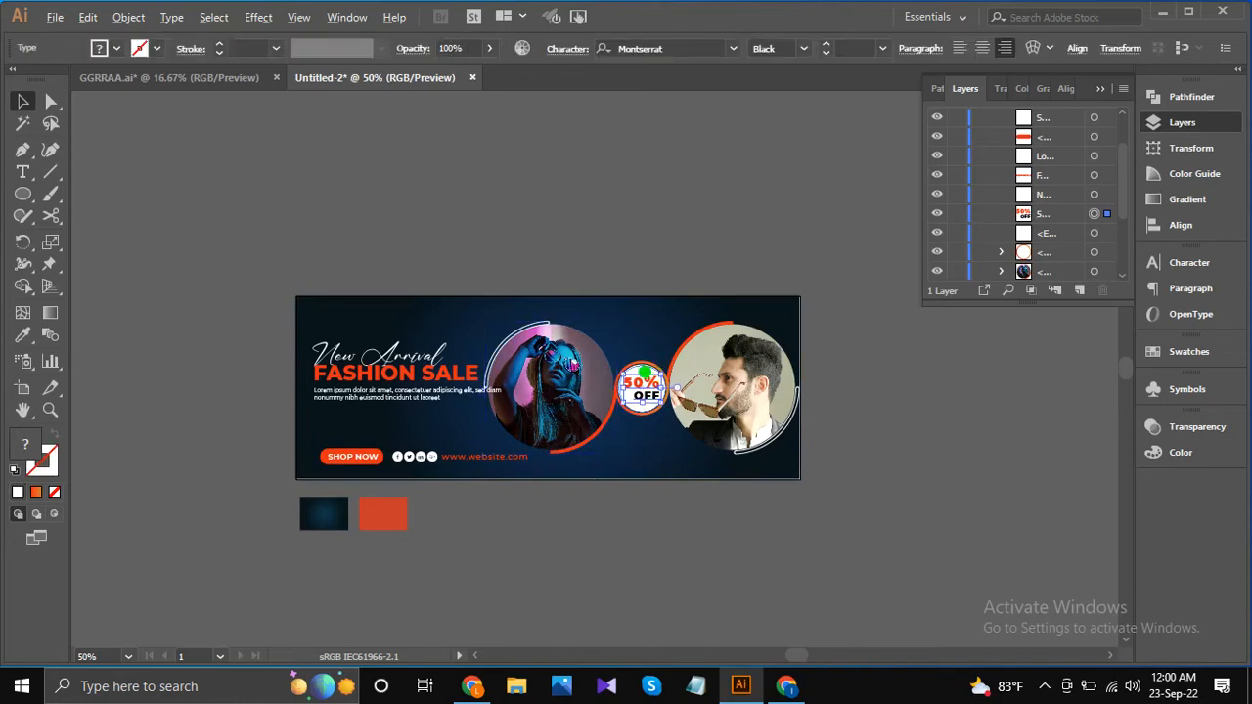
scroll(644, 370, up, 2)
shift+click(640, 350)
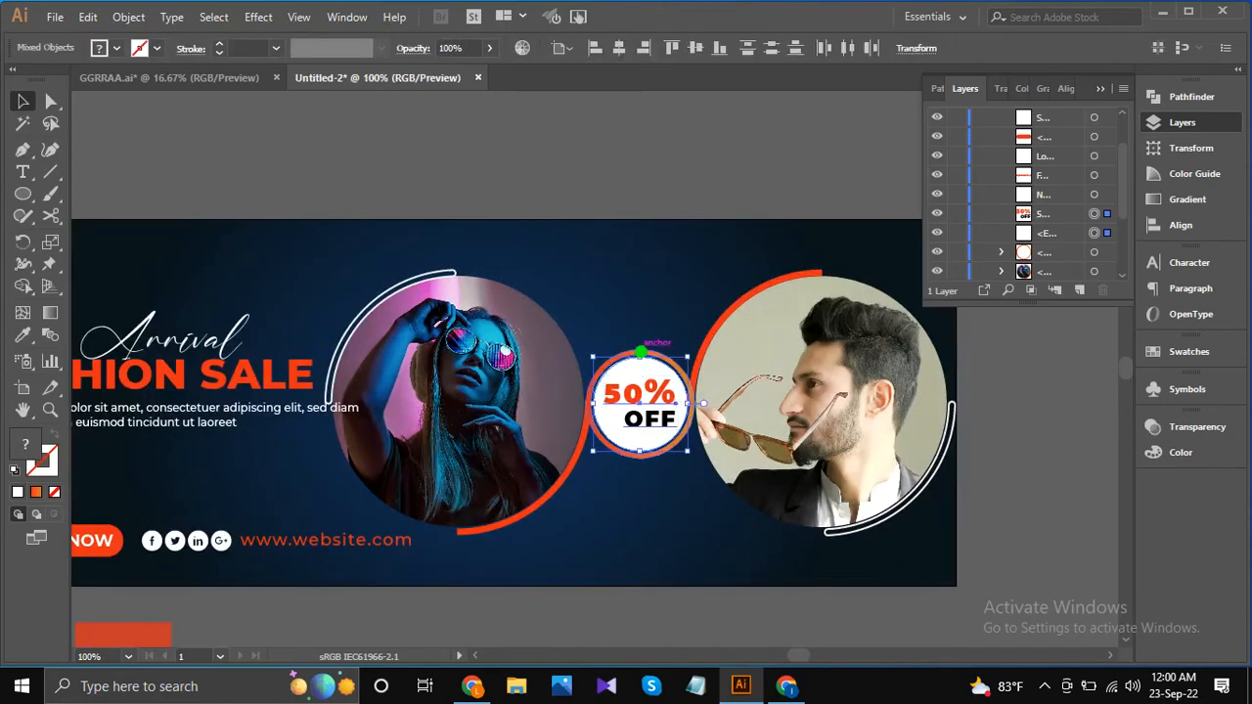
scroll(641, 354, up, 1)
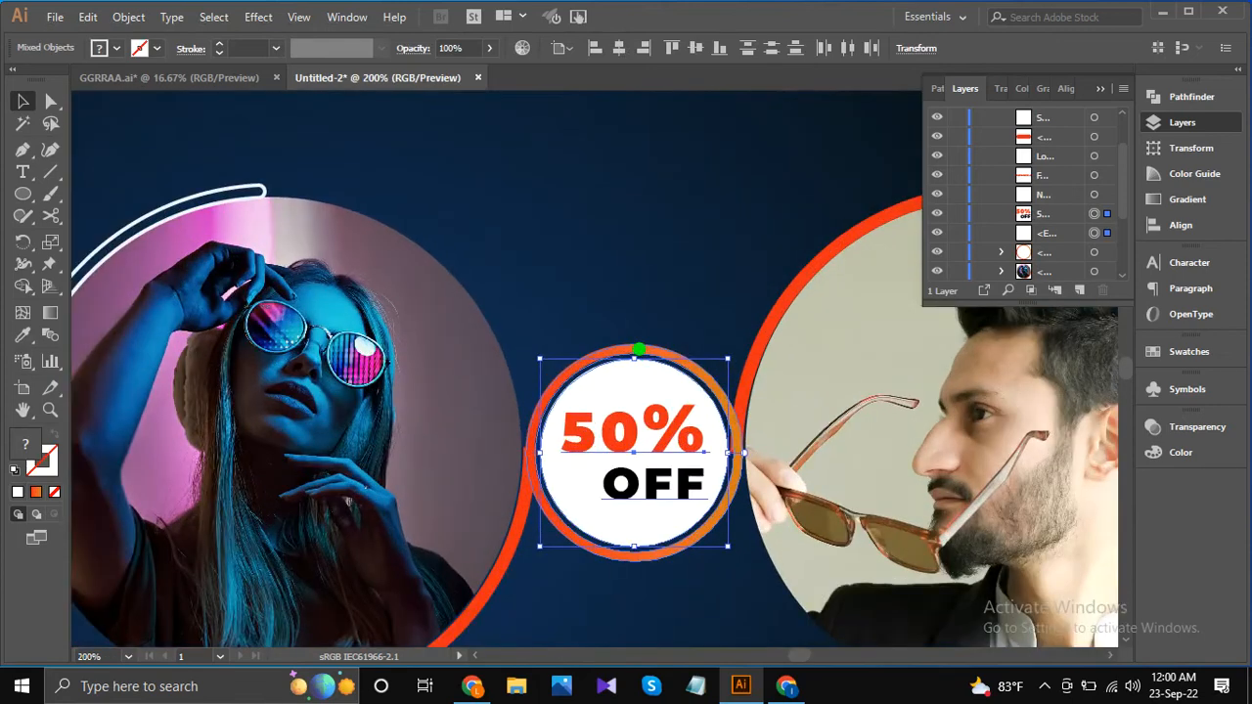
shift+click(743, 453)
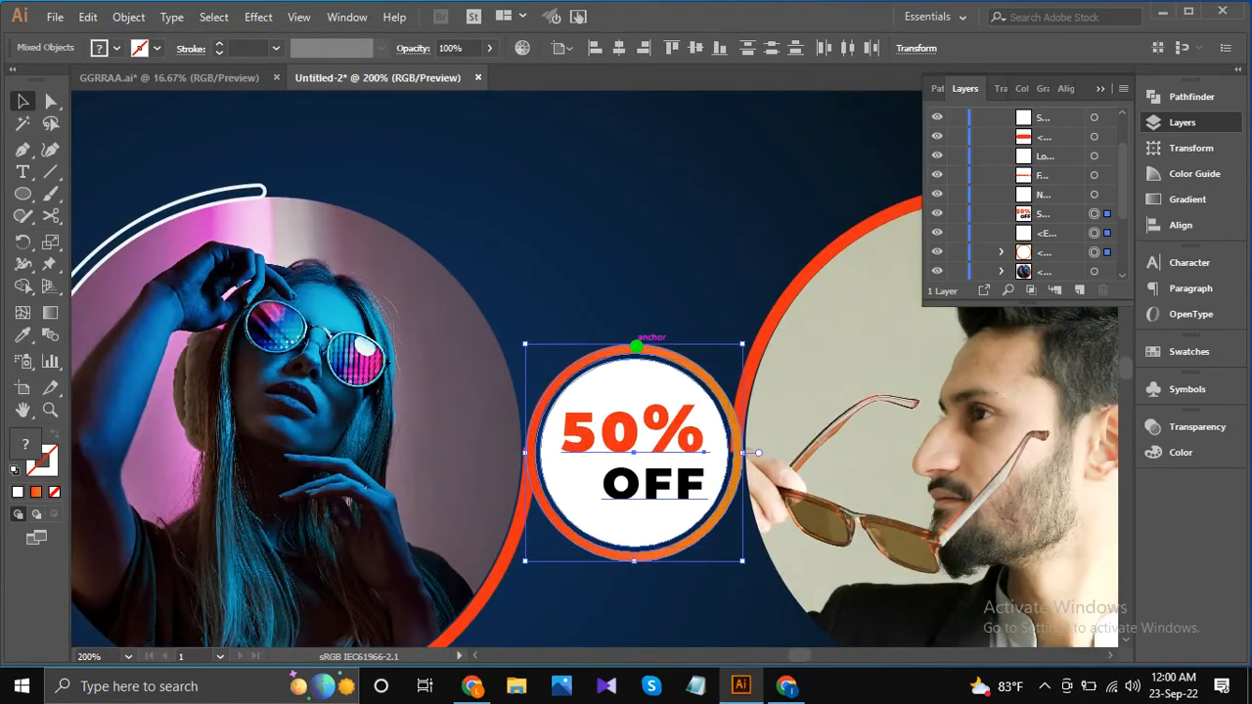
right_click(636, 346)
click(699, 455)
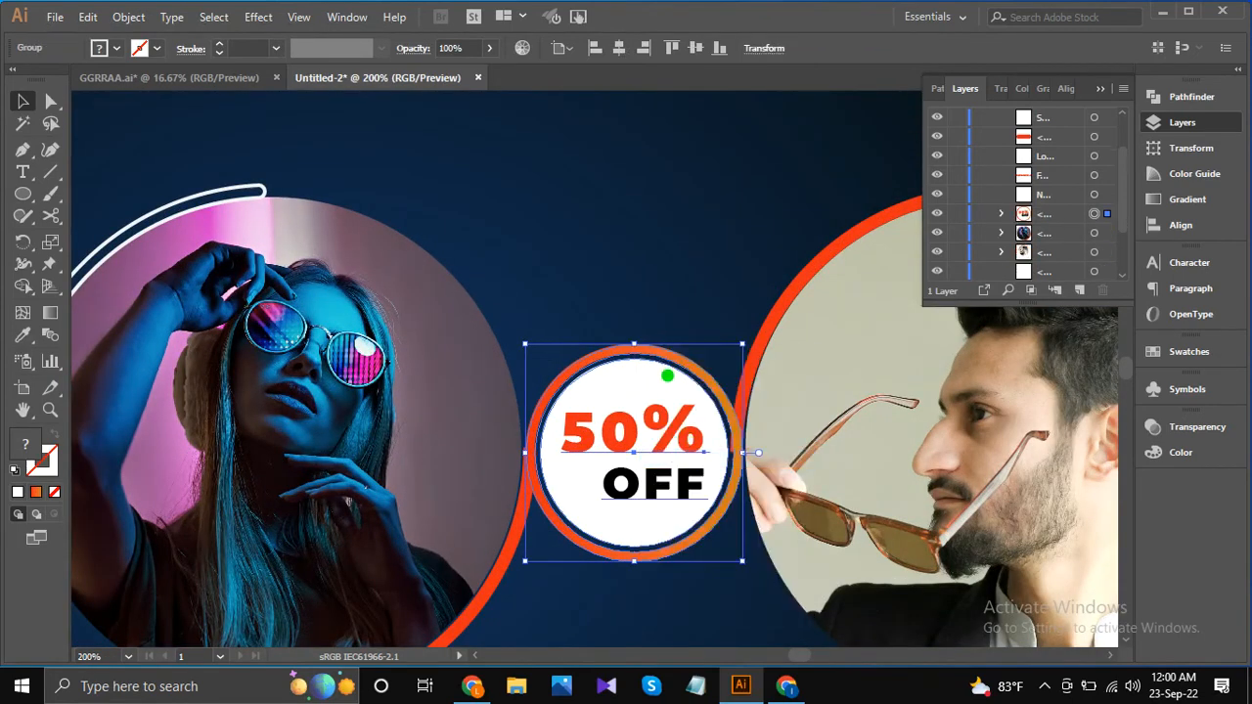
Scale both portrait groups and the badge down together to about 623 by 263 px and nudge them away from the headline text.
scroll(667, 375, down, 4)
shift+click(567, 391)
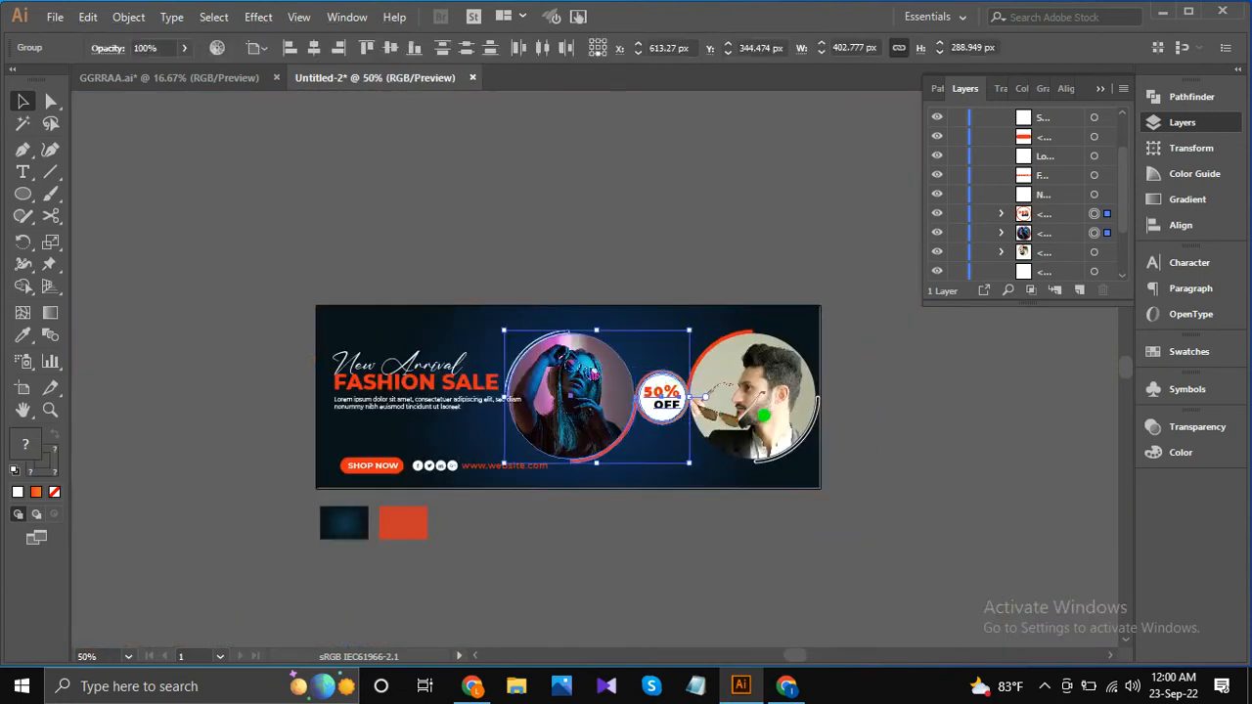
shift+click(759, 455)
drag(822, 466, 804, 461)
key(Right)
key(Right)
key(Right)
key(Right)
key(Right)
key(Right)
key(Right)
key(Right)
key(Right)
key(Right)
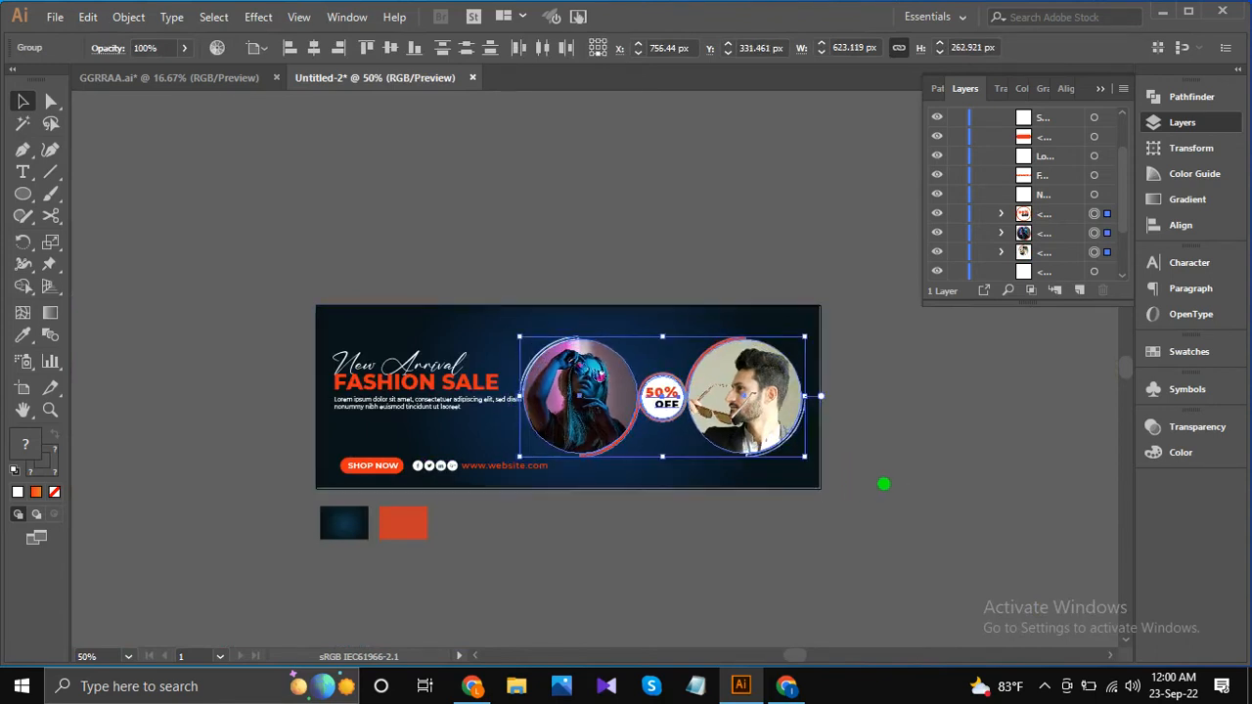
Shift both portrait groups and the badge together toward the banner's right edge to X 777.44 px.
key(Right)
key(Right)
key(Right)
key(Right)
key(Right)
key(Right)
key(Right)
key(Right)
key(Right)
key(Right)
key(Right)
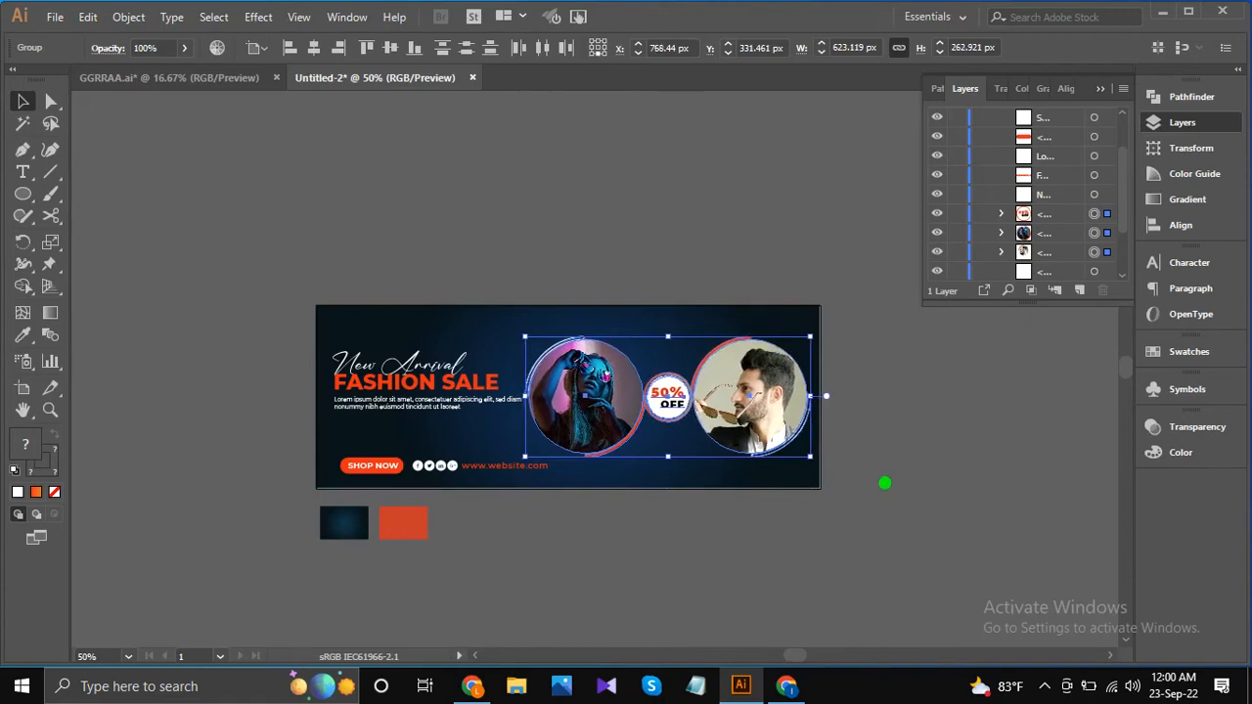
key(Right)
click(392, 47)
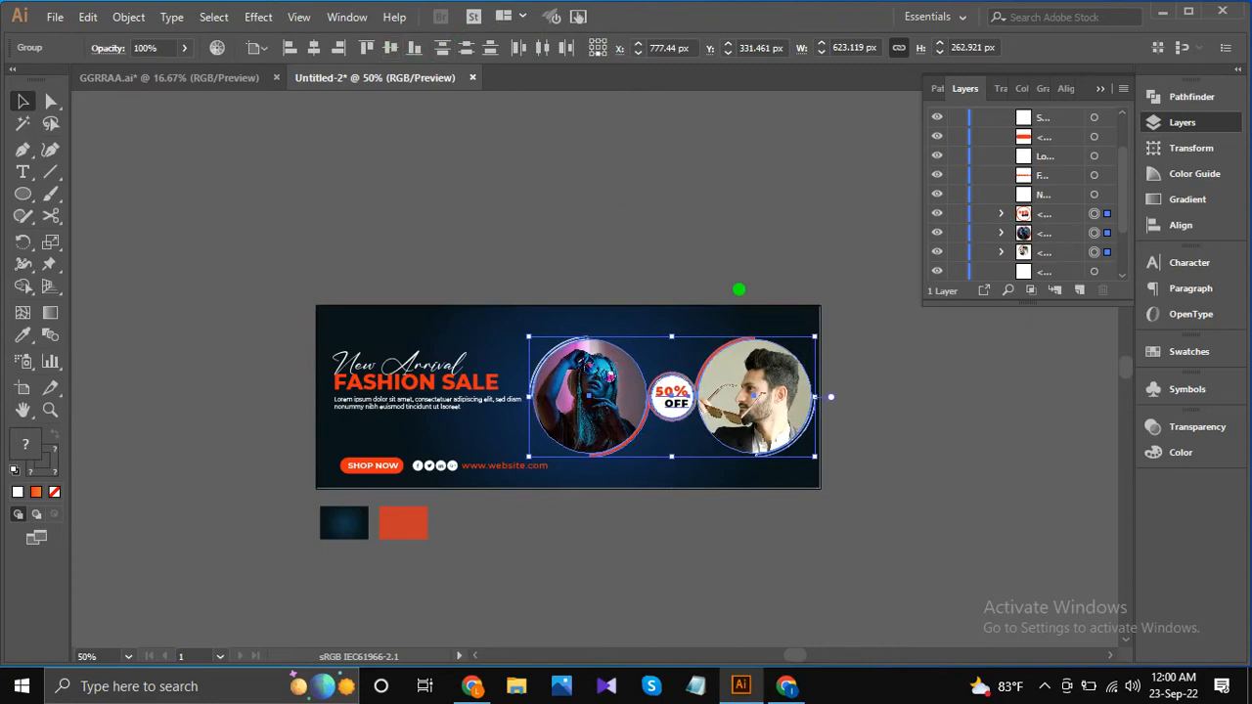
click(866, 460)
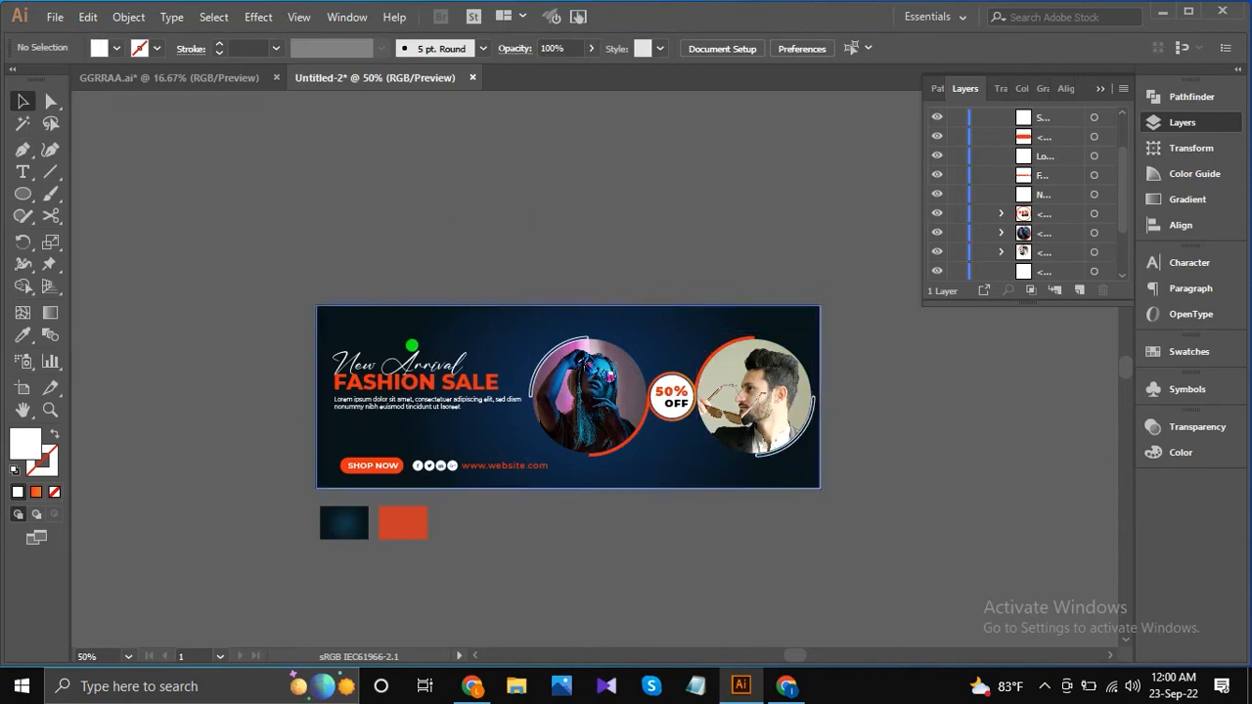
Select "New Arrival", "FASHION SALE" and the lorem ipsum paragraph together and shift them slightly down the banner.
click(423, 401)
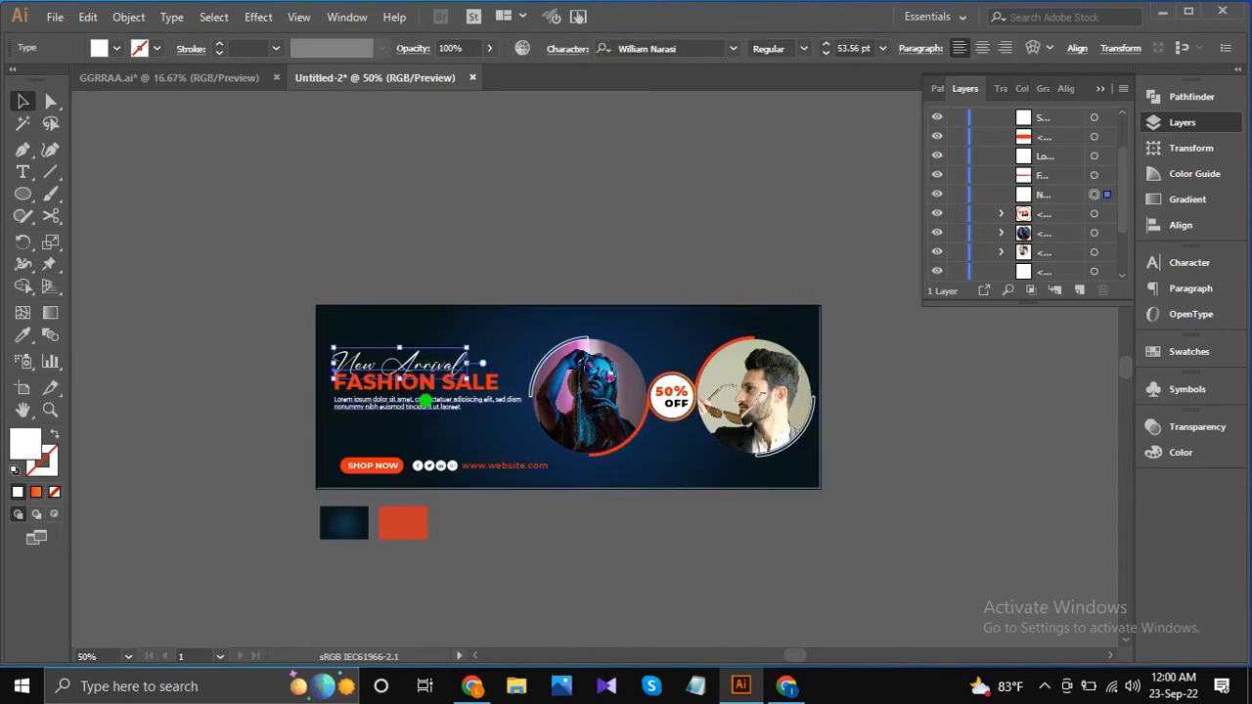
click(423, 401)
shift+click(430, 380)
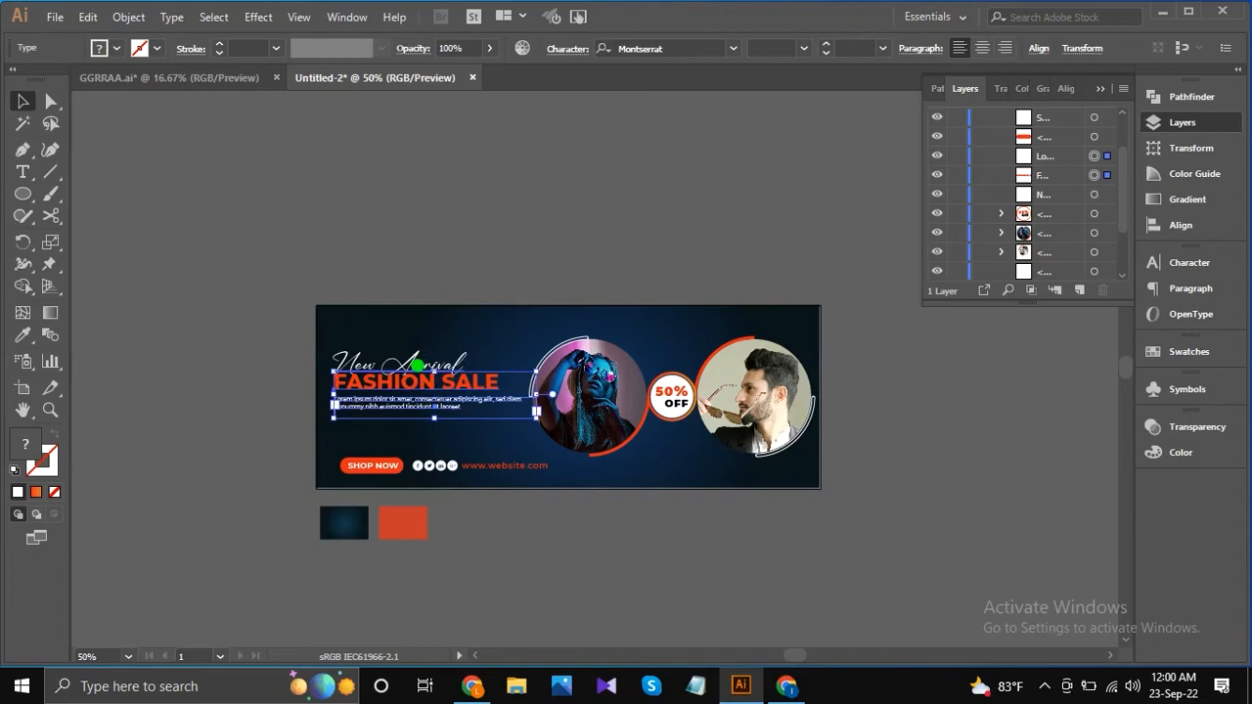
shift+click(416, 362)
key(Down)
key(Down)
key(Down)
key(Down)
key(Down)
key(Down)
key(Down)
key(Down)
key(Down)
key(Down)
key(Down)
key(Down)
key(Down)
key(Down)
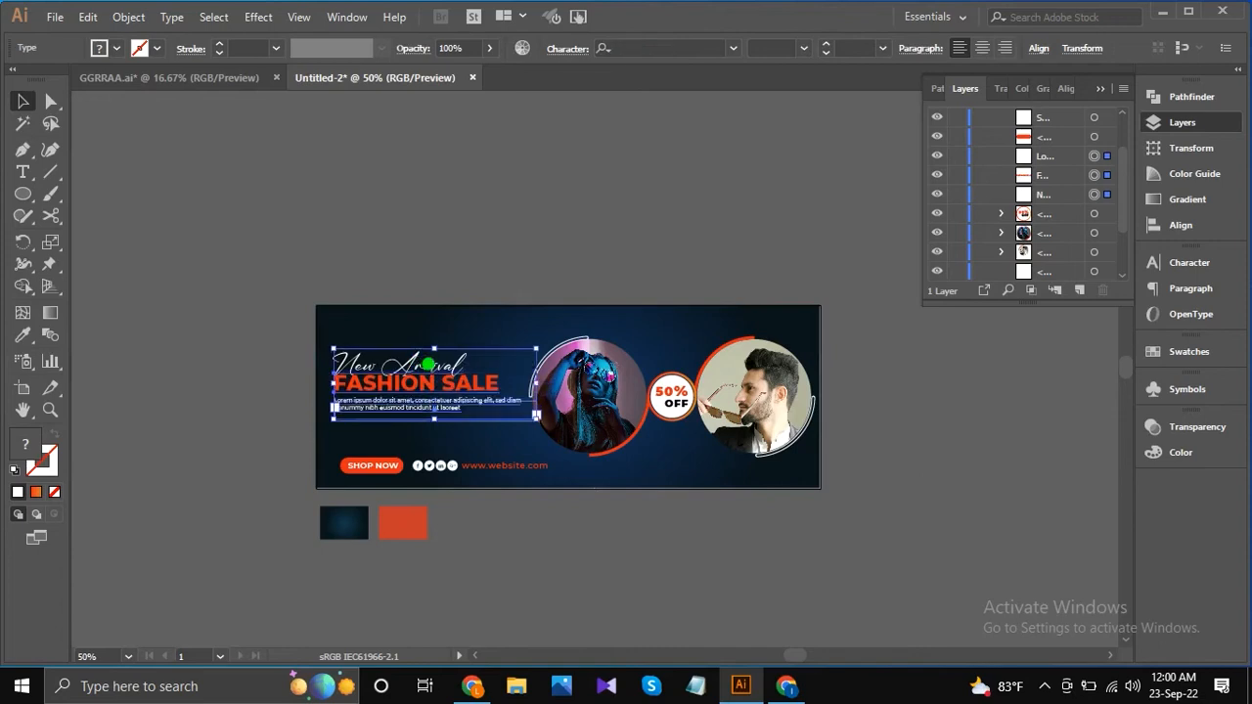
key(Down)
key(Down)
key(Down)
key(Down)
key(Down)
key(Down)
key(Down)
key(Down)
key(Down)
key(Down)
key(Down)
key(Down)
key(Down)
key(Down)
key(Down)
key(Down)
key(Down)
key(Down)
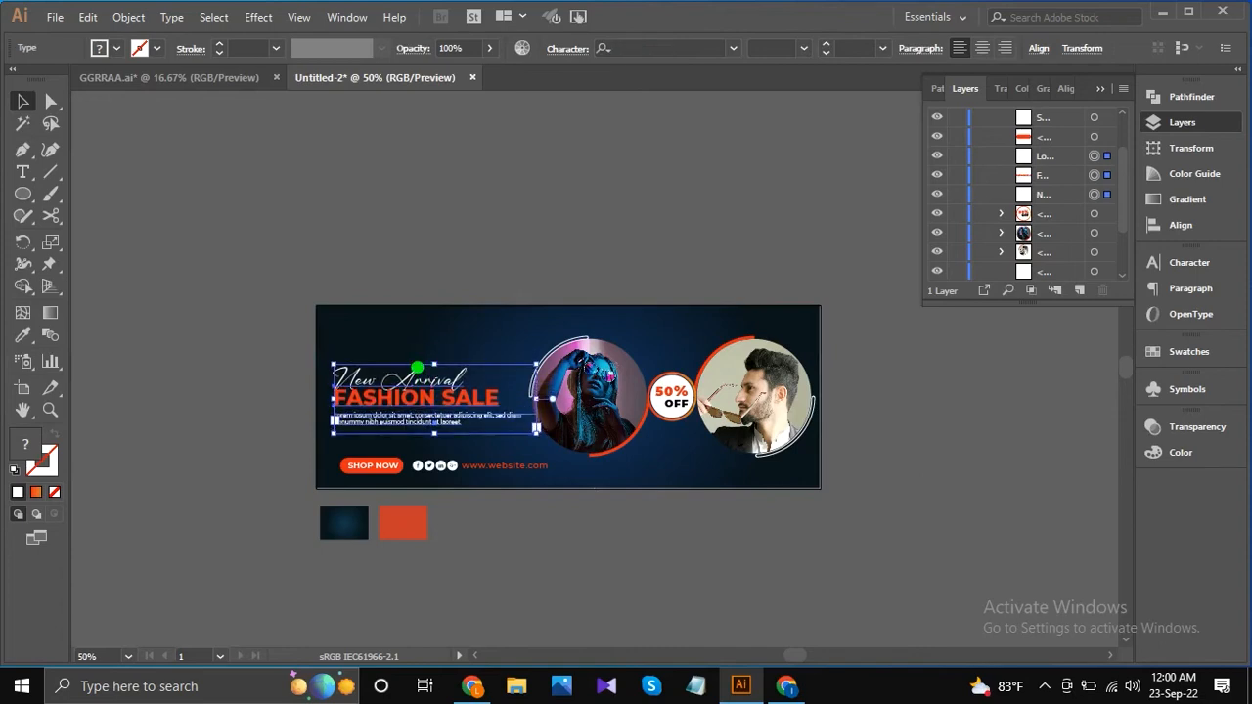
key(Up)
key(Up)
key(Up)
key(Up)
key(Up)
key(Up)
key(Up)
key(Up)
Raise "New Arrival" and "FASHION SALE" separately to adjust the vertical spacing between the headline lines.
click(408, 279)
click(427, 378)
key(Up)
key(Up)
key(Up)
key(Up)
key(Up)
key(Up)
key(Up)
key(Up)
key(Up)
key(Up)
key(Up)
key(Up)
key(Up)
key(Up)
key(Up)
key(Up)
key(Up)
key(Up)
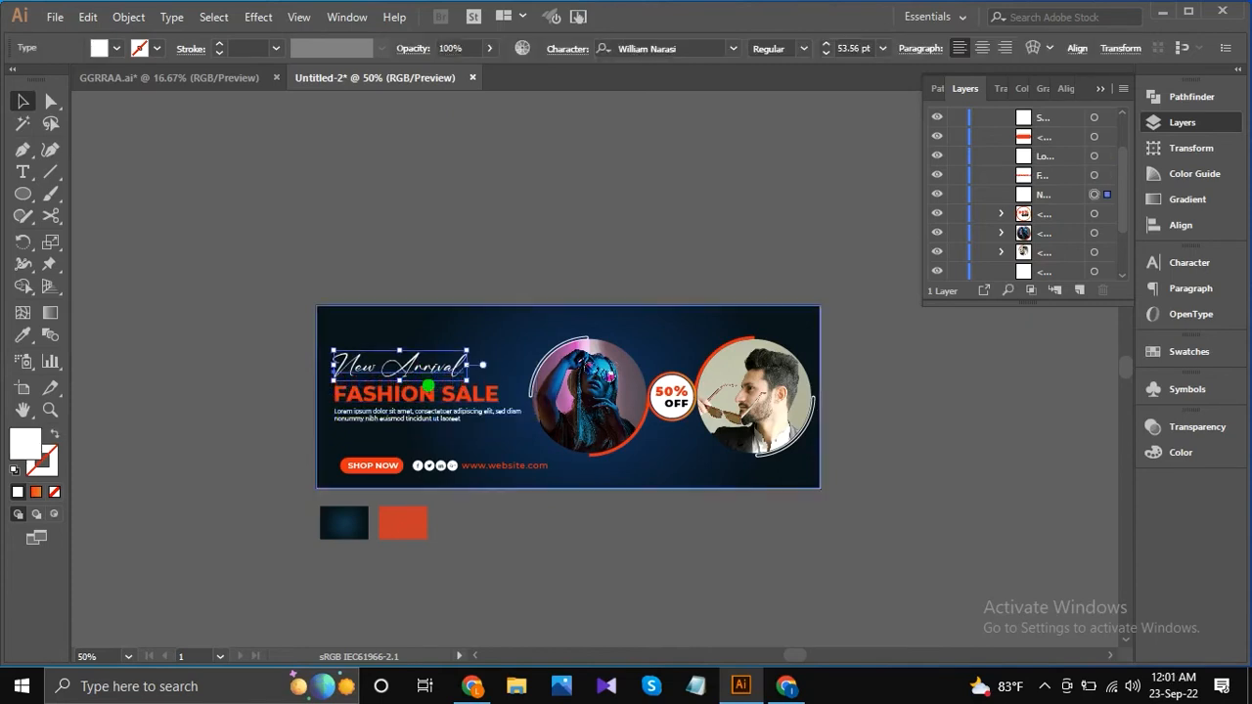
click(402, 401)
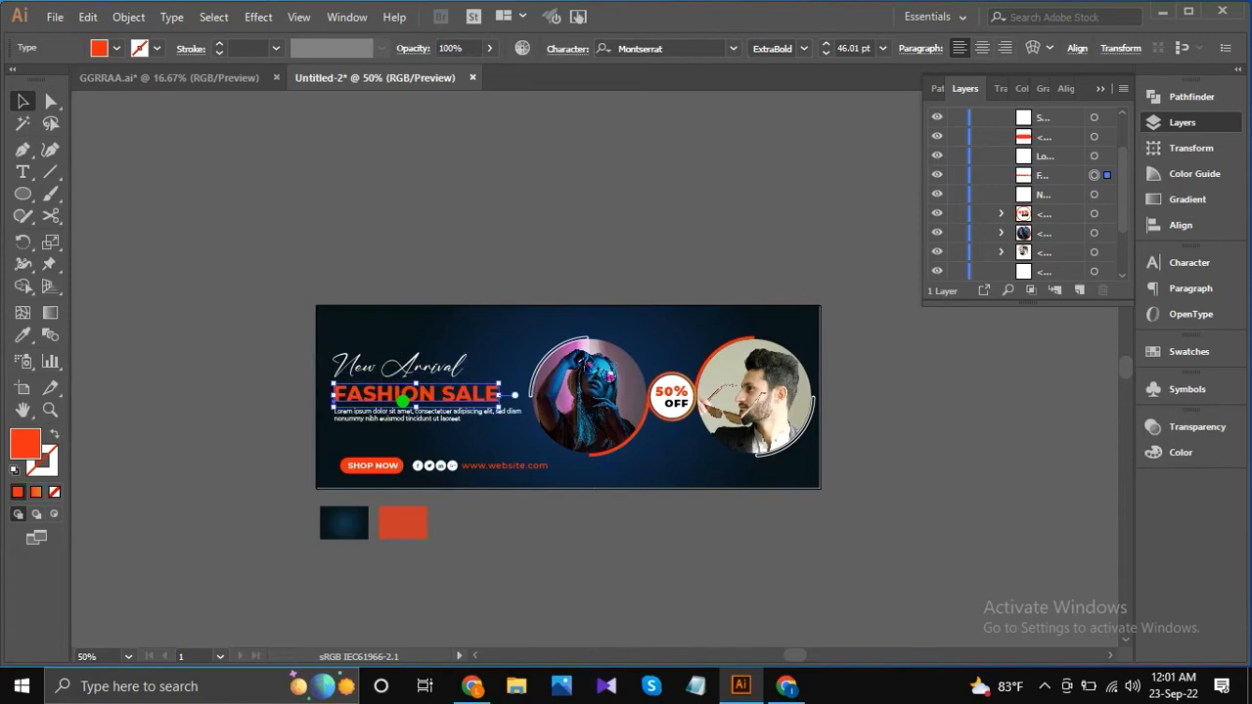
key(Up)
key(Up)
key(Up)
key(Up)
key(Up)
key(Up)
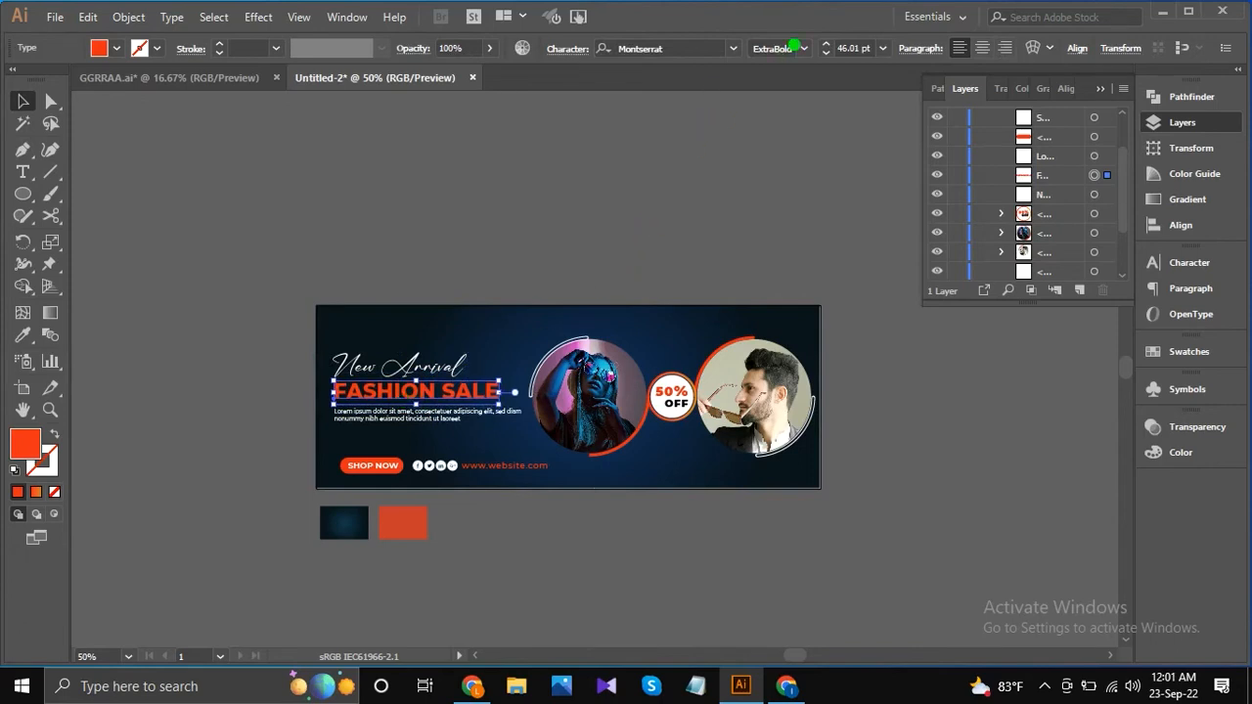
Set the "FASHION SALE" font size to 50 pt.
click(870, 48)
text(48)
key(Return)
key(Up)
click(488, 223)
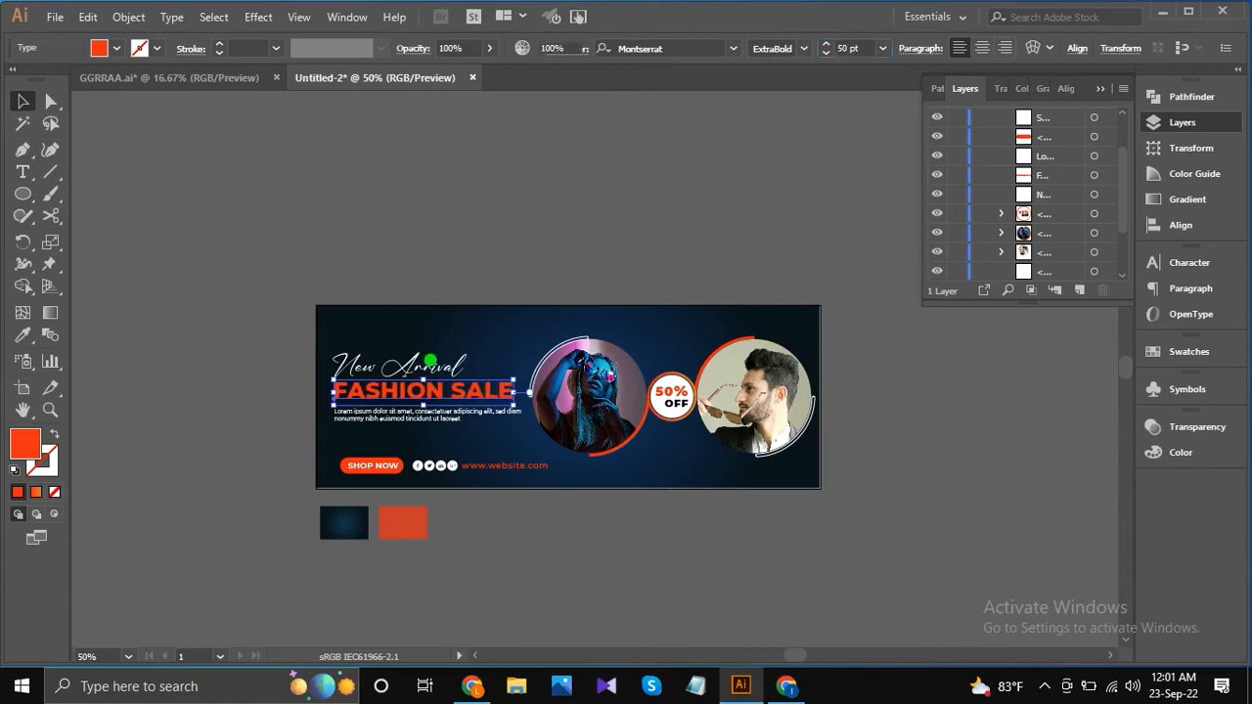
Set the "New Arrival" script text's font size to 60 pt.
click(410, 368)
click(856, 49)
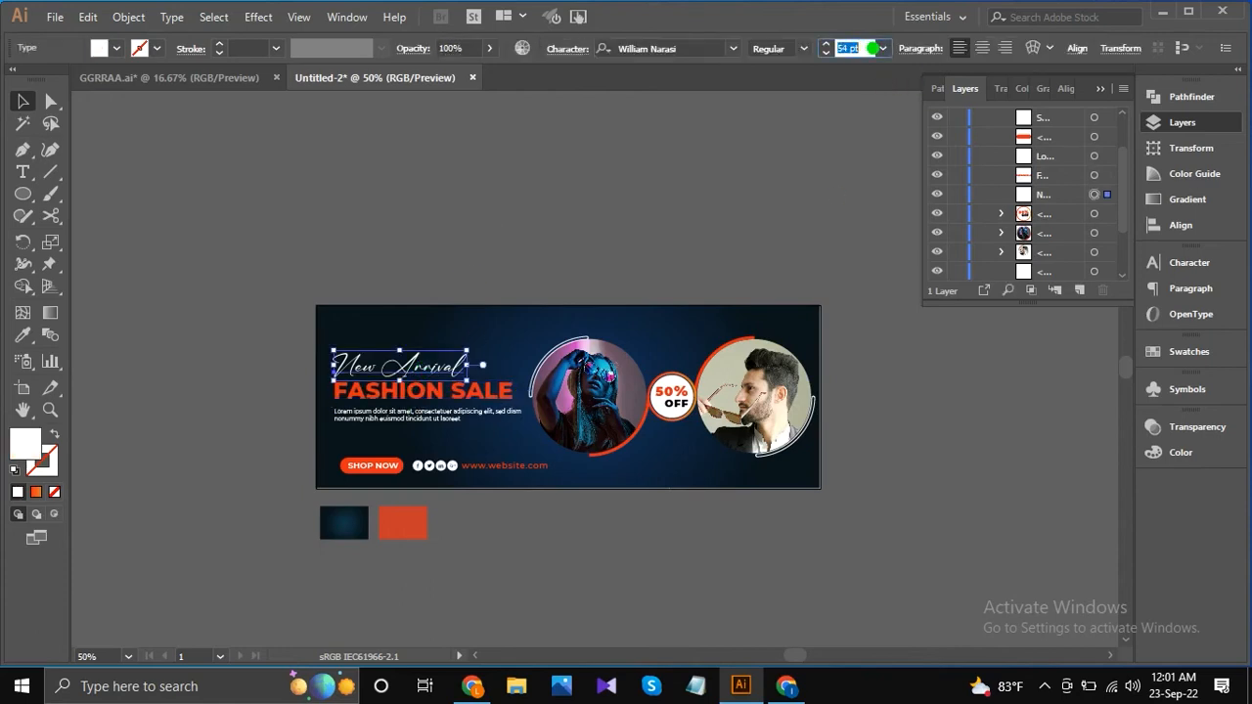
key(Up)
key(Up)
key(Up)
key(Up)
key(Up)
key(Up)
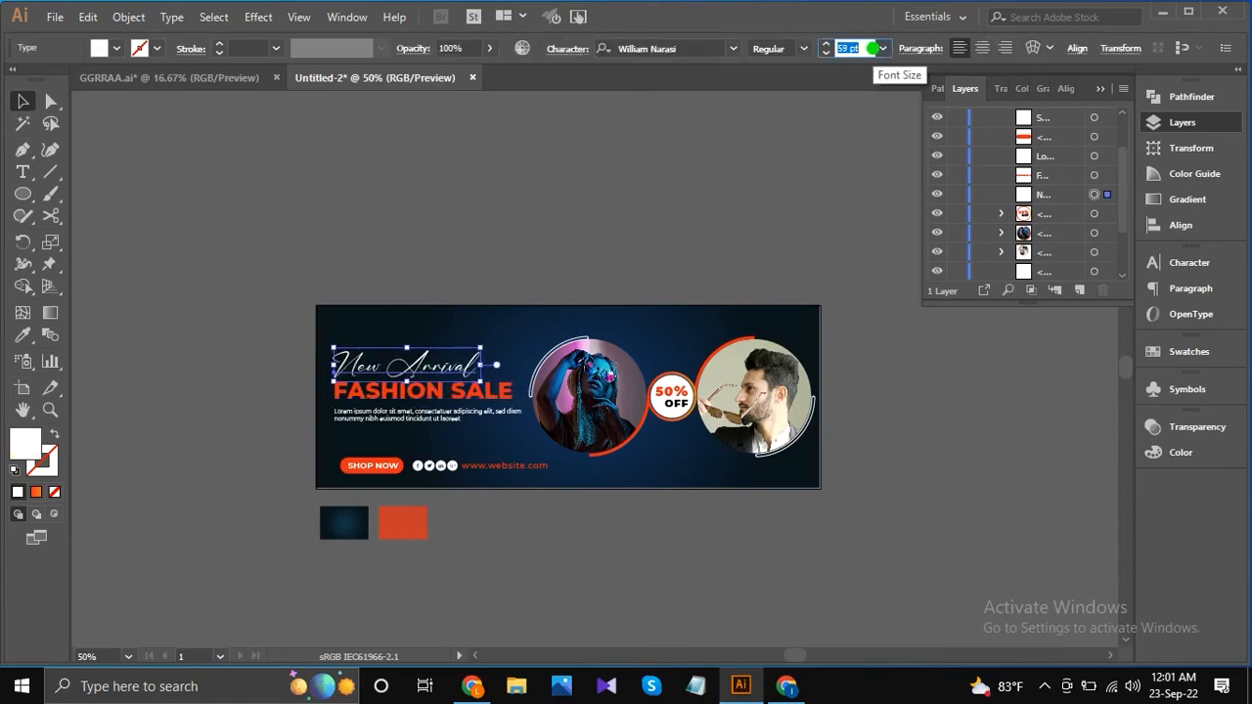
key(Up)
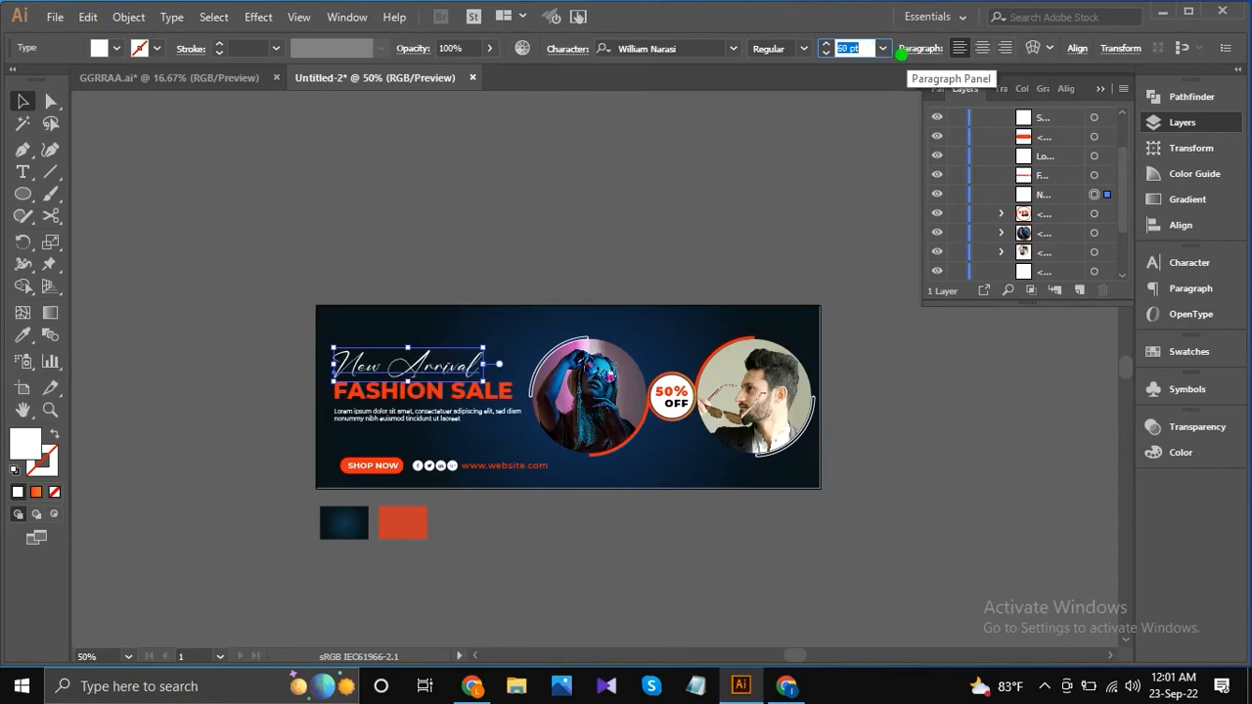
click(727, 182)
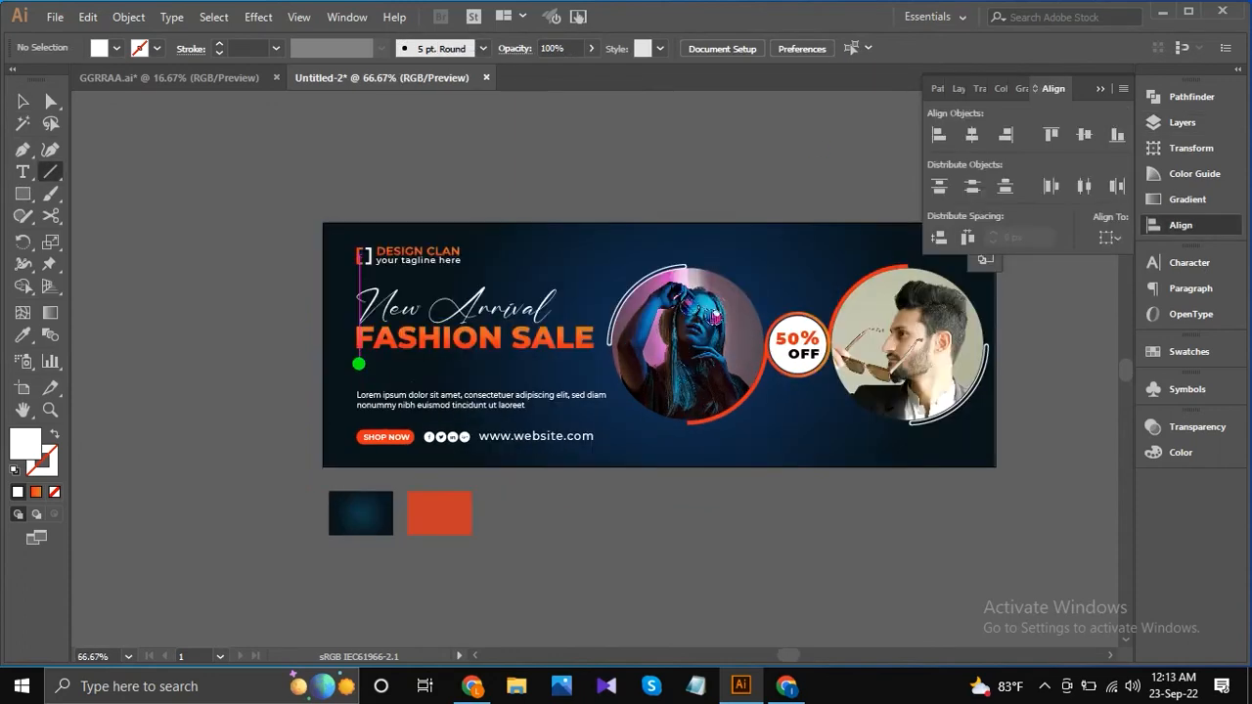
Draw a horizontal divider line beneath "FASHION SALE" and nudge it down between the headline and the paragraph.
drag(359, 363, 574, 379)
click(23, 102)
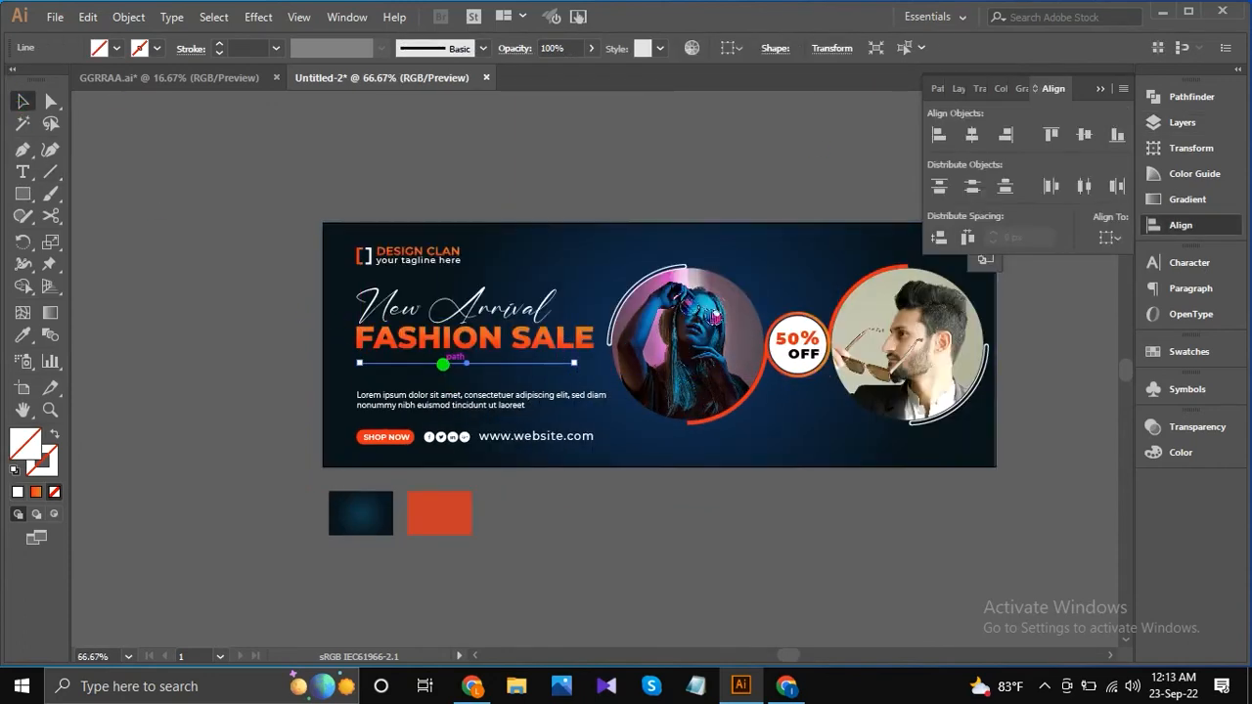
key(Down)
key(Down)
key(Down)
key(Down)
key(Down)
key(Down)
key(Down)
key(Down)
key(Down)
key(Down)
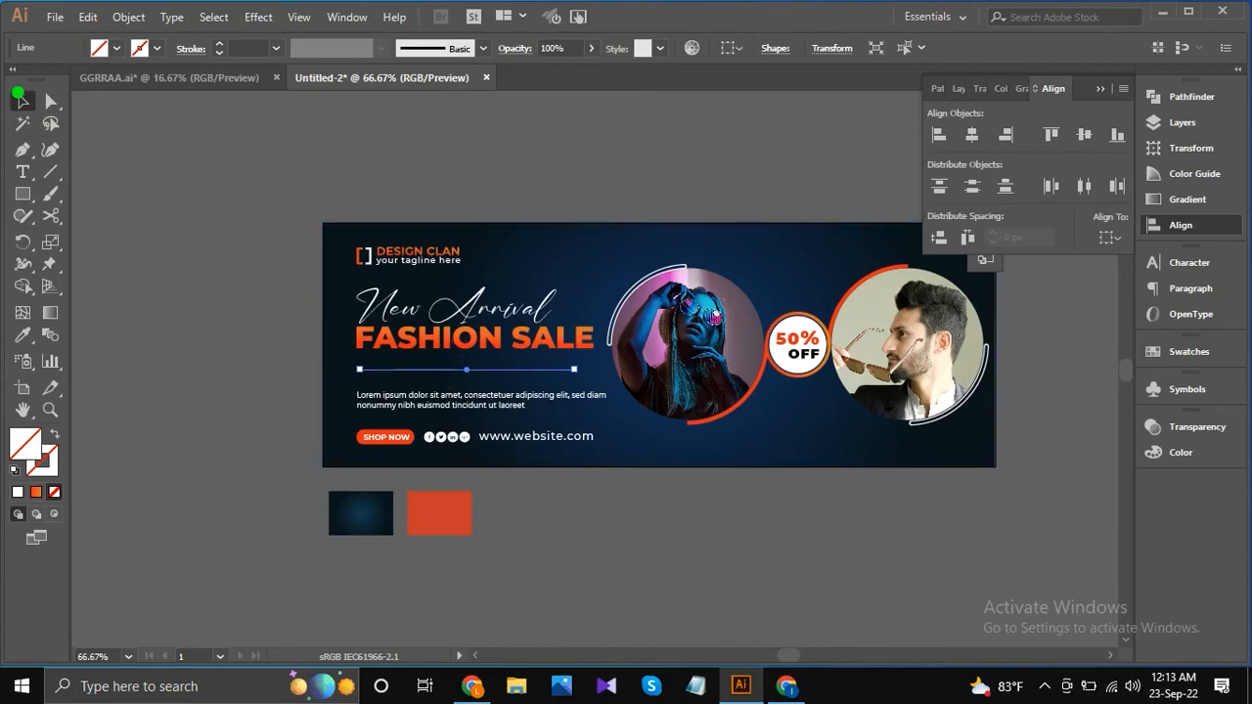
Extend the divider line's right endpoint closer to the end of the "FASHION SALE" headline.
click(51, 101)
drag(574, 369, 585, 369)
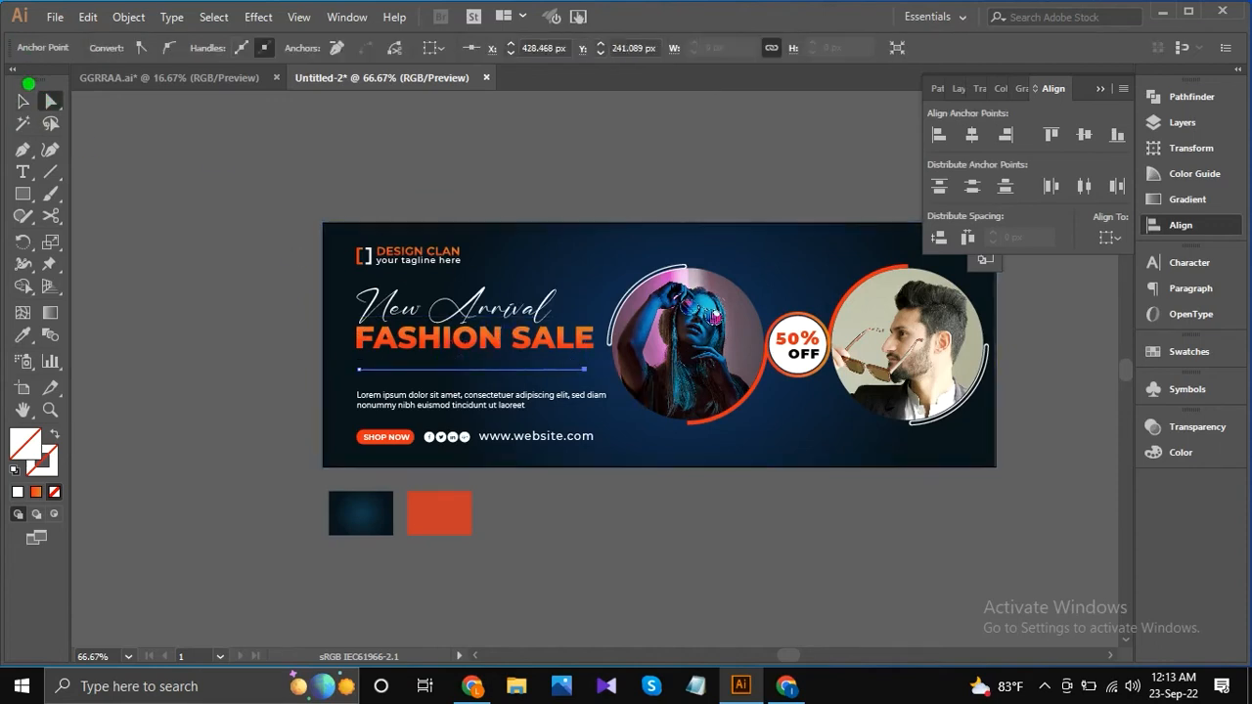
click(23, 101)
click(379, 373)
click(385, 369)
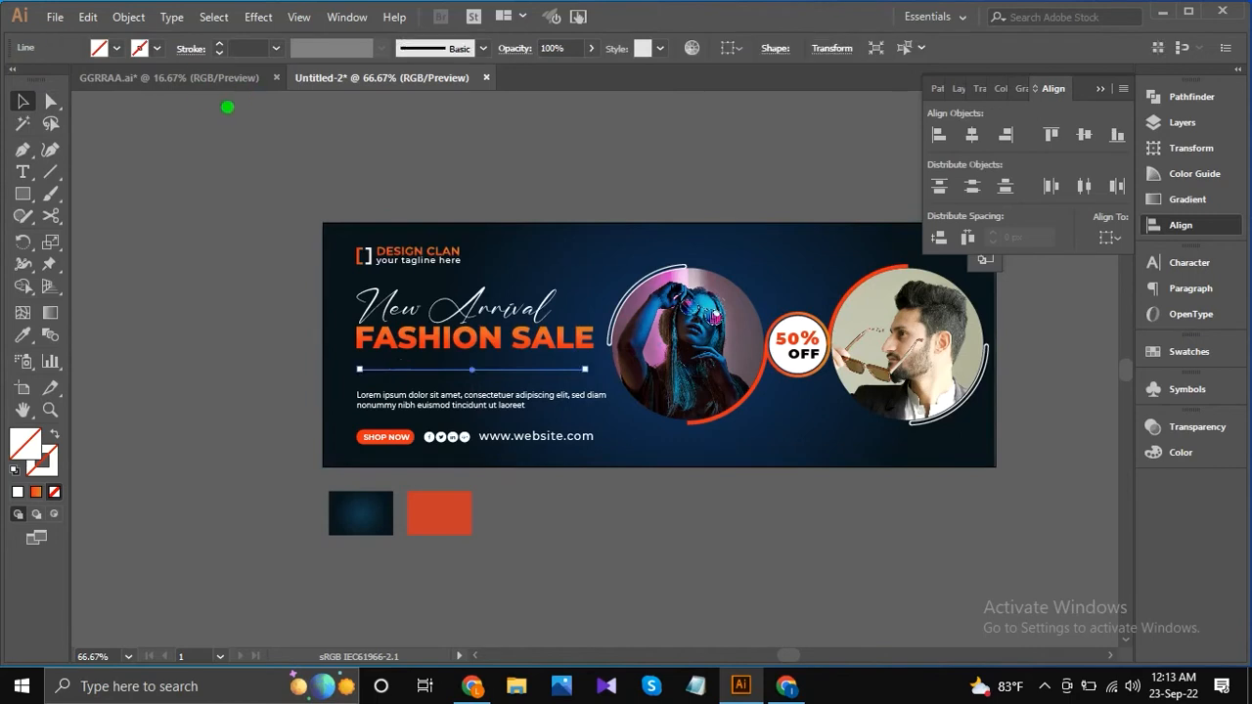
Give the divider line a white 5 pt stroke with the width profile that tapers at both ends.
click(274, 48)
click(299, 209)
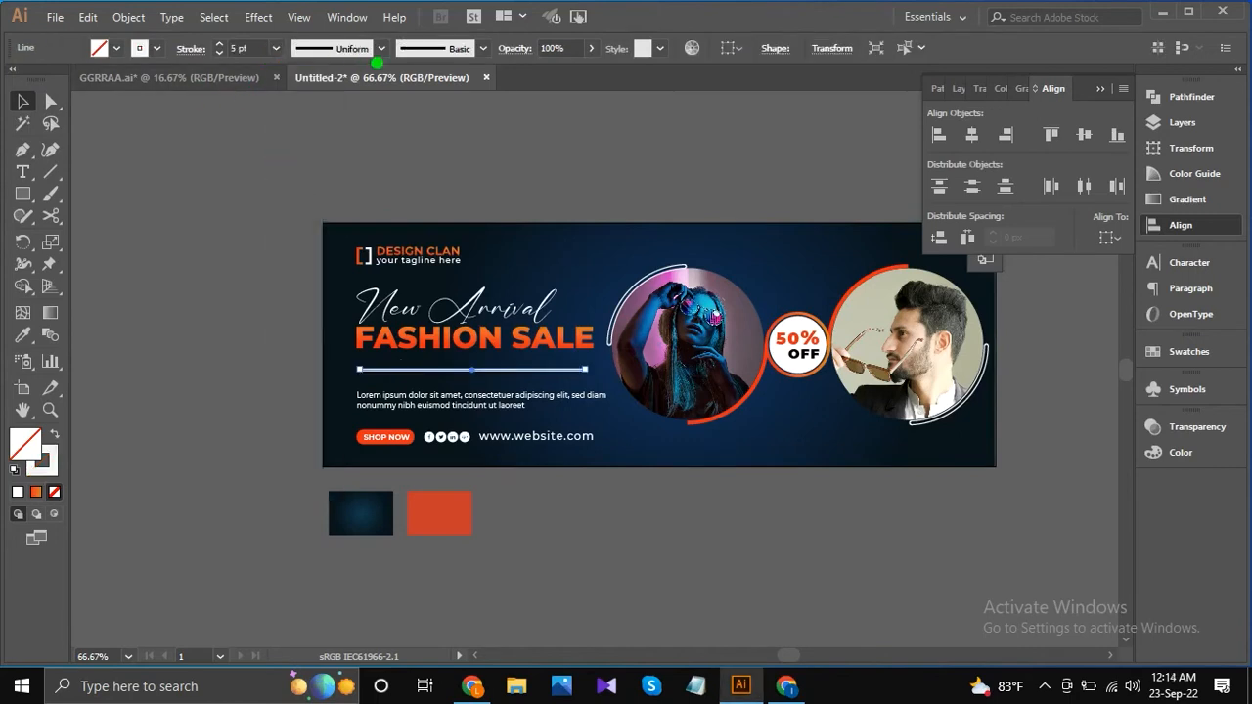
click(382, 48)
click(322, 107)
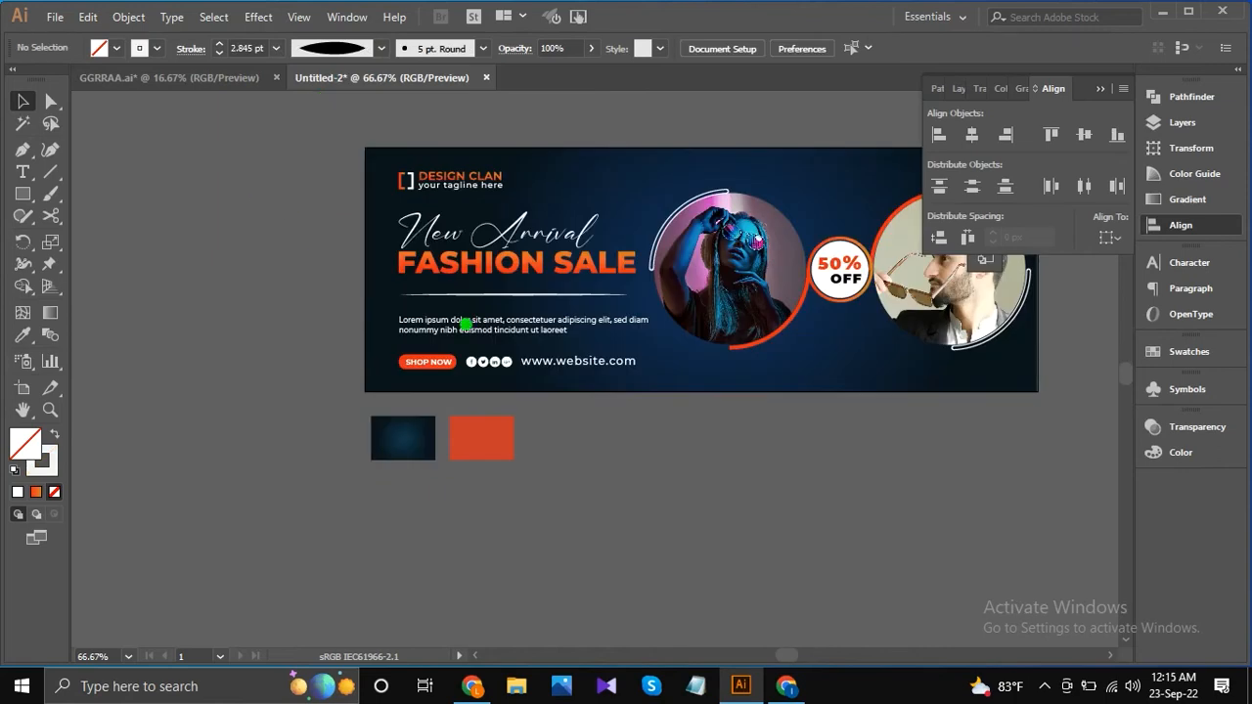
Thicken the middle of the tapered divider line to about 5.5 px with the Width tool.
scroll(498, 283, up, 4)
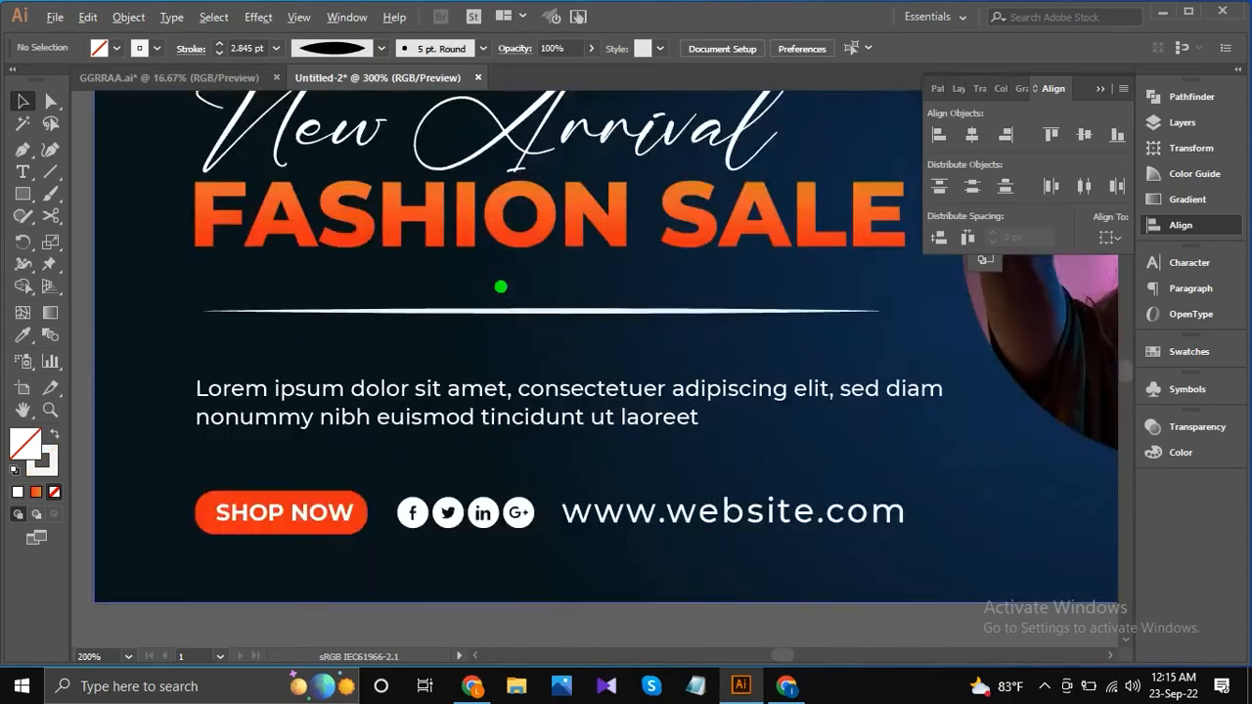
click(1044, 315)
scroll(1039, 318, up, 8)
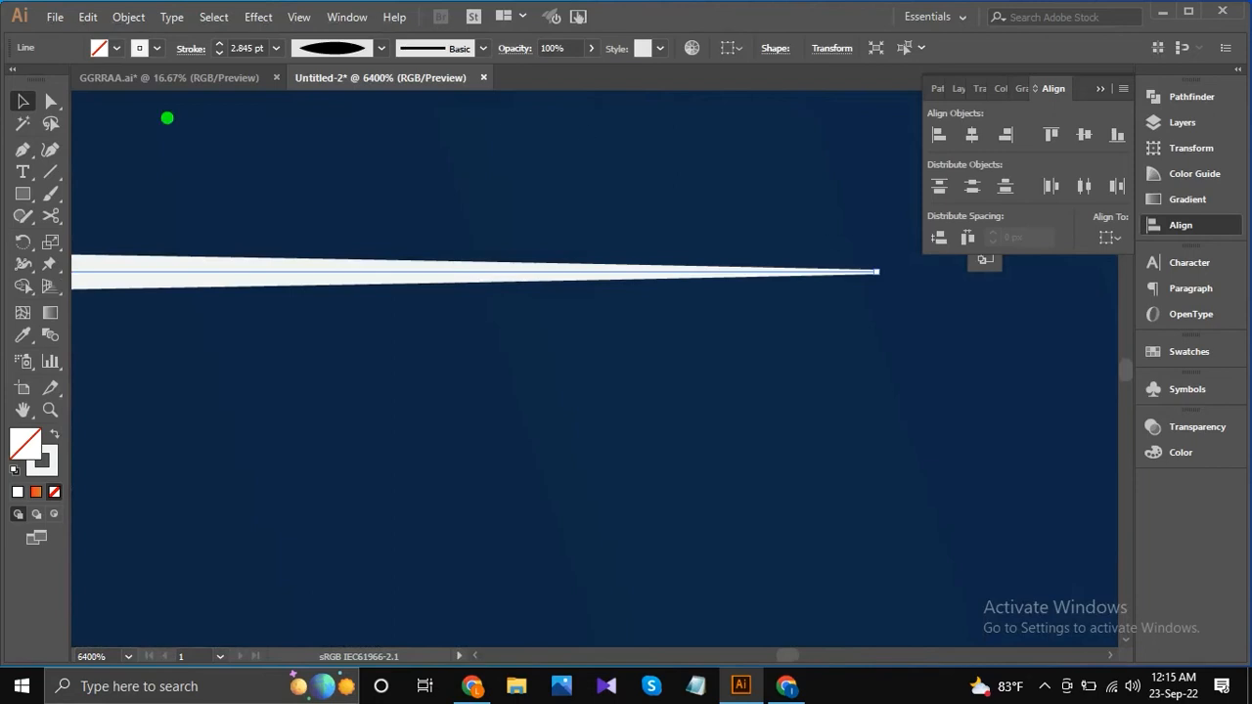
click(23, 264)
scroll(880, 277, up, 3)
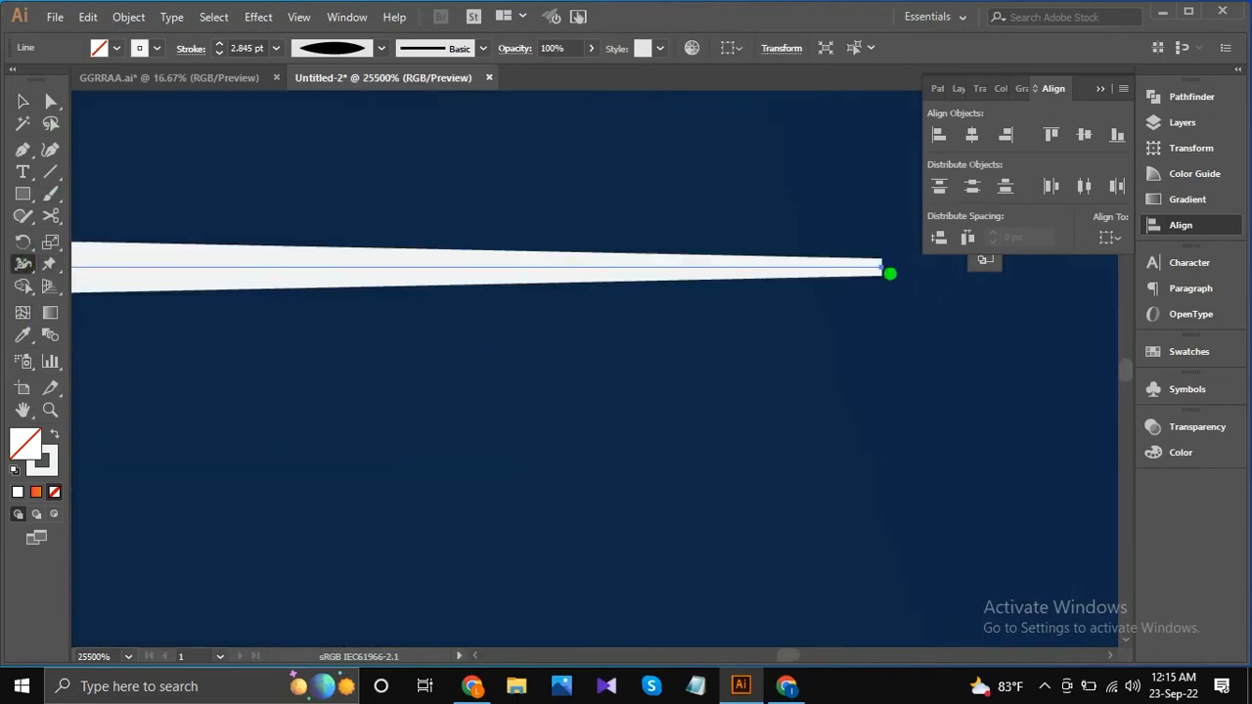
scroll(878, 271, up, 2)
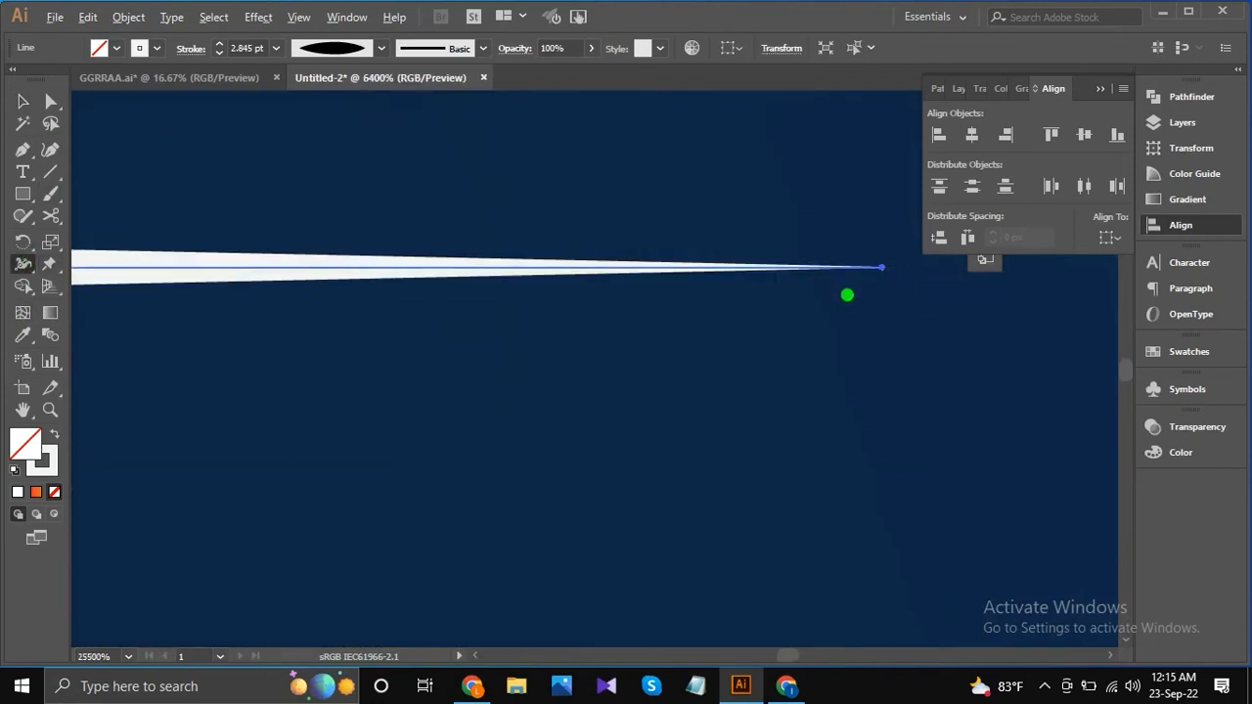
scroll(626, 325, down, 8)
scroll(293, 303, down, 1)
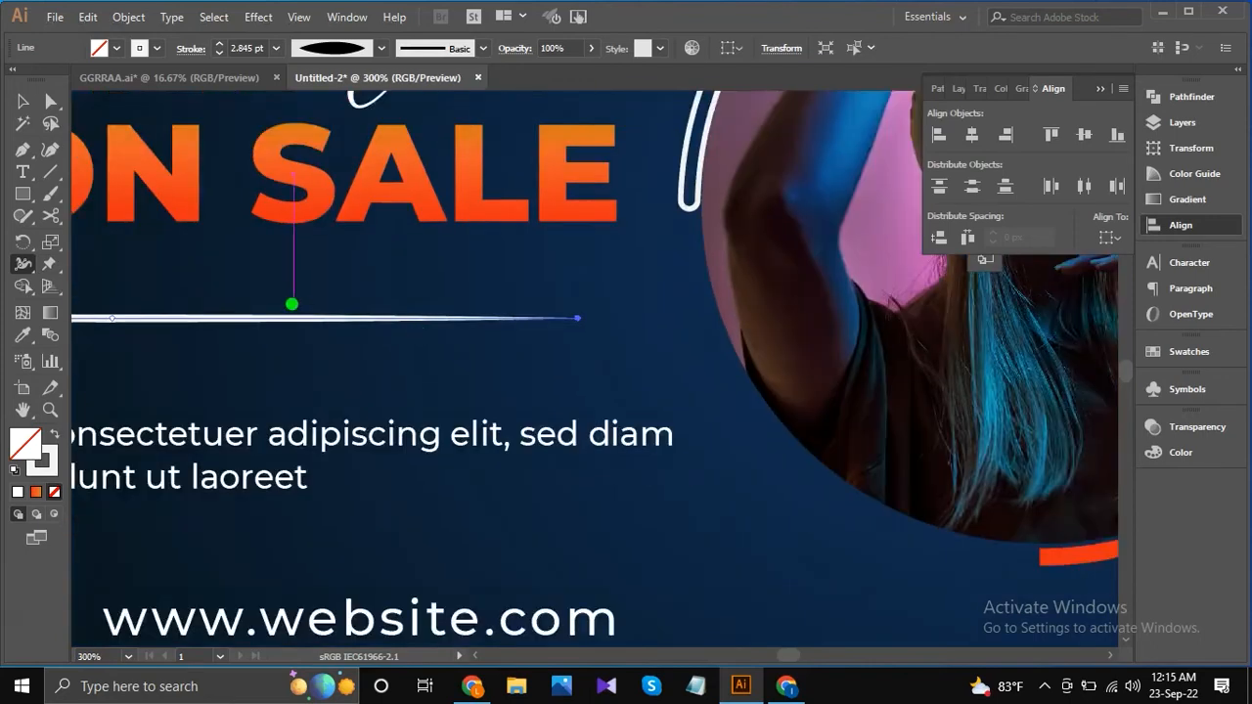
scroll(441, 326, left, 5)
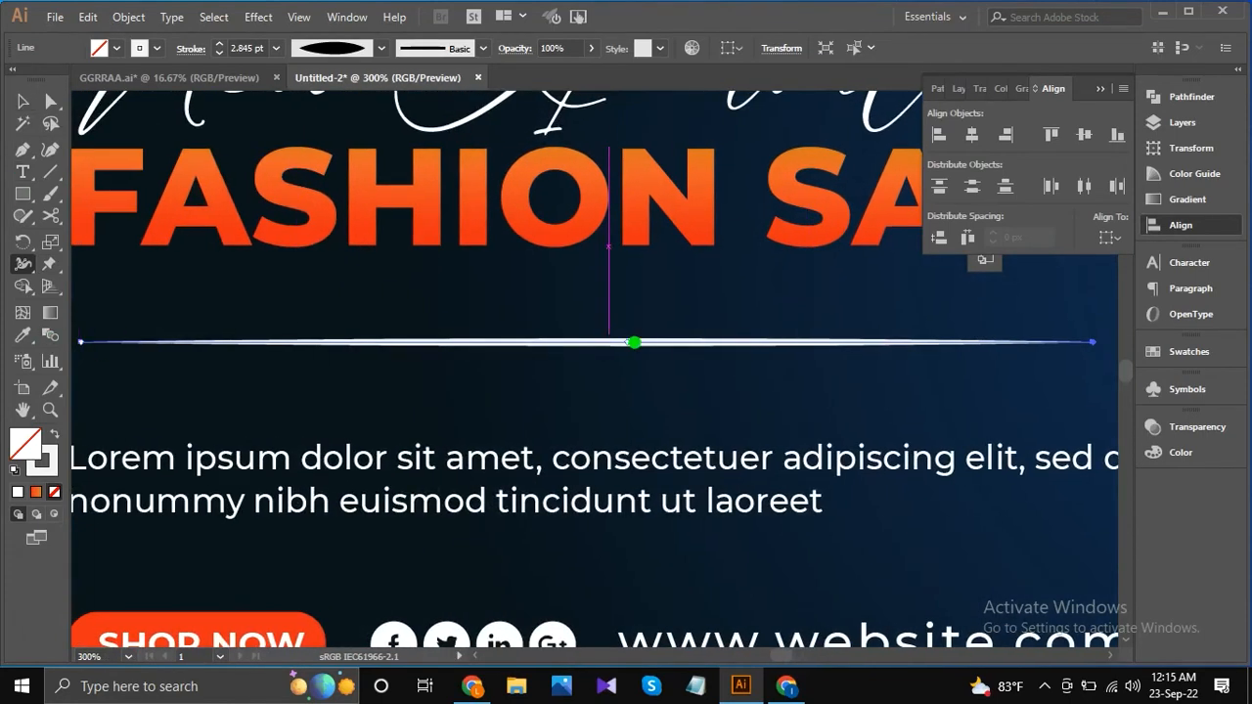
drag(626, 339, 626, 323)
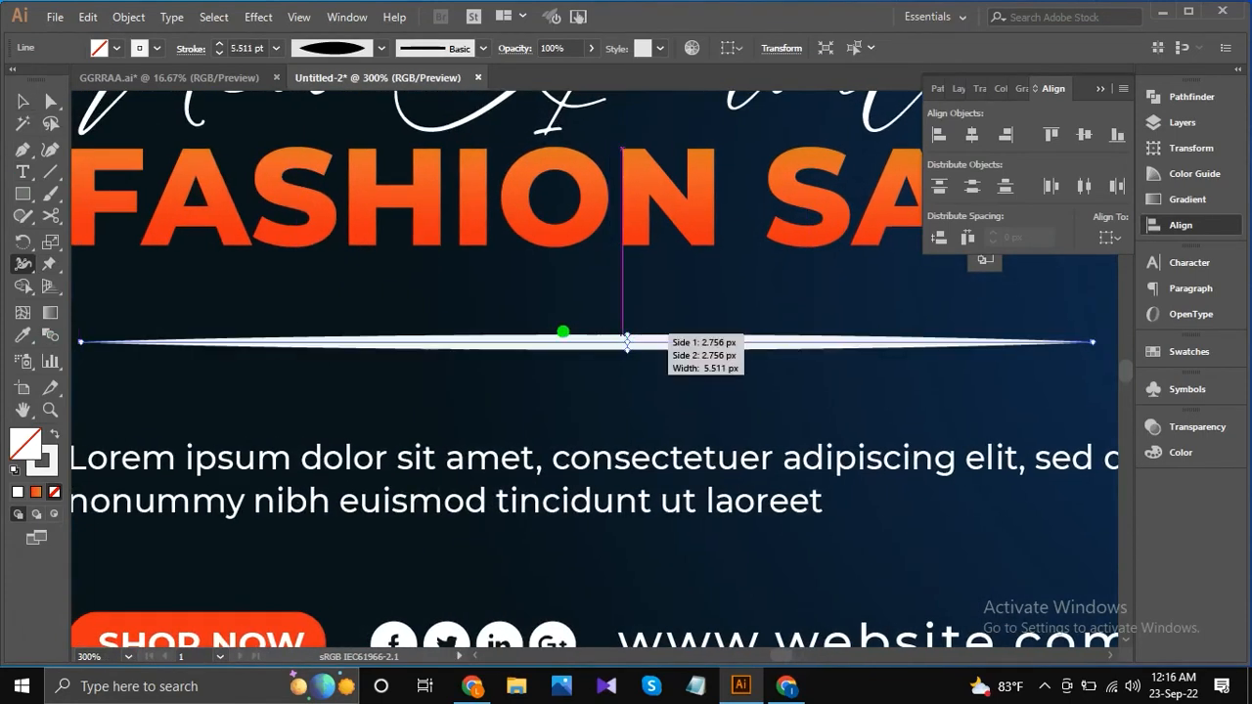
scroll(260, 319, down, 4)
click(23, 99)
click(235, 186)
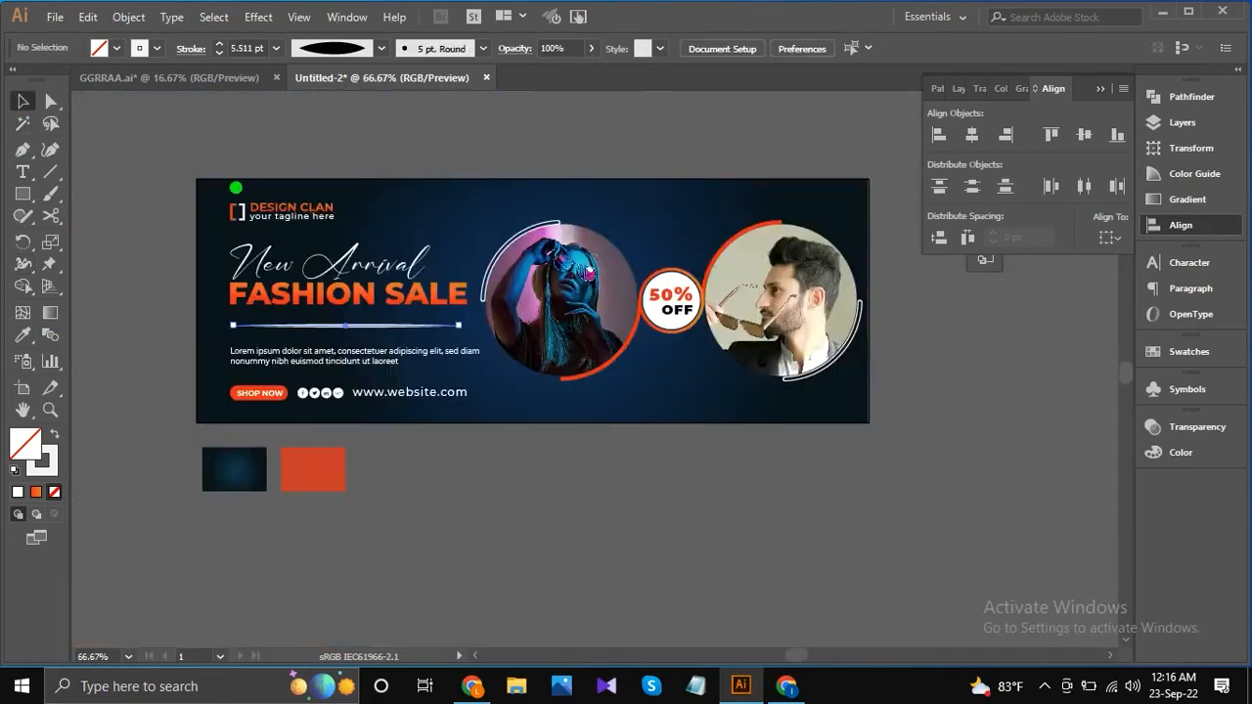
Expand the divider line's stroke into a filled path.
scroll(350, 196, down, 1)
click(350, 294)
click(125, 19)
click(213, 207)
click(129, 17)
click(197, 185)
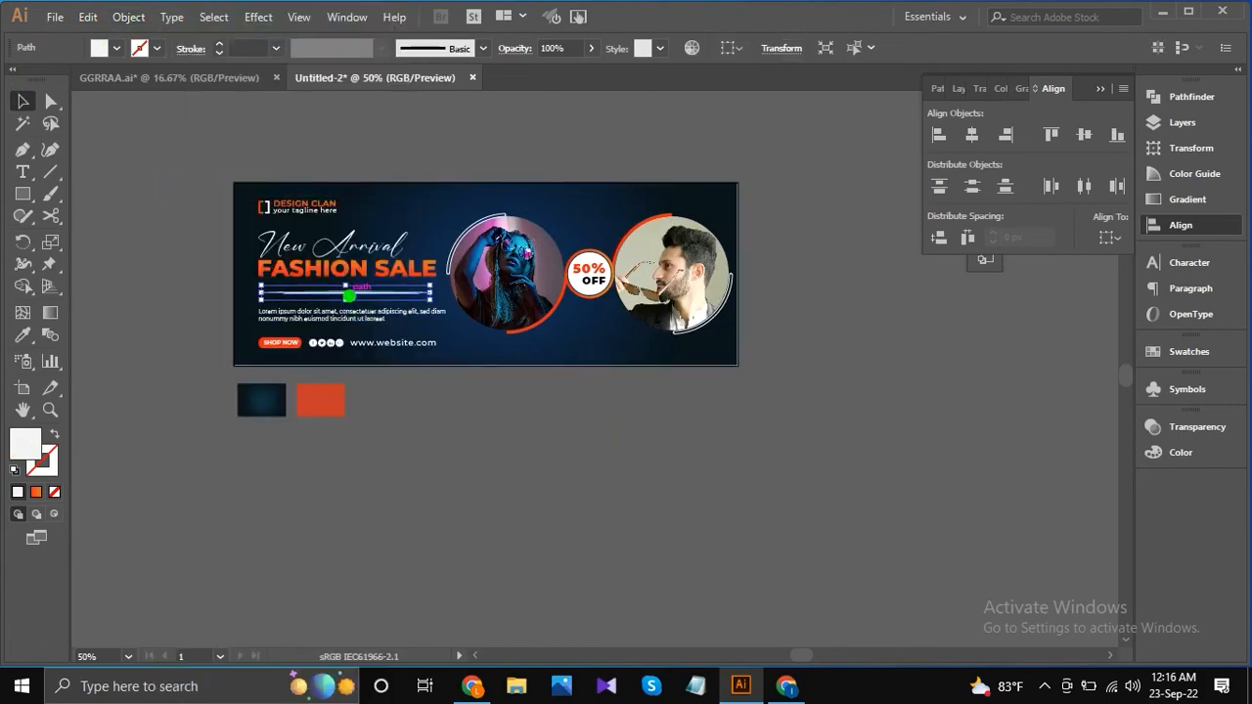
Fill the expanded divider with the linear "White, Black" gradient preset.
scroll(348, 291, up, 2)
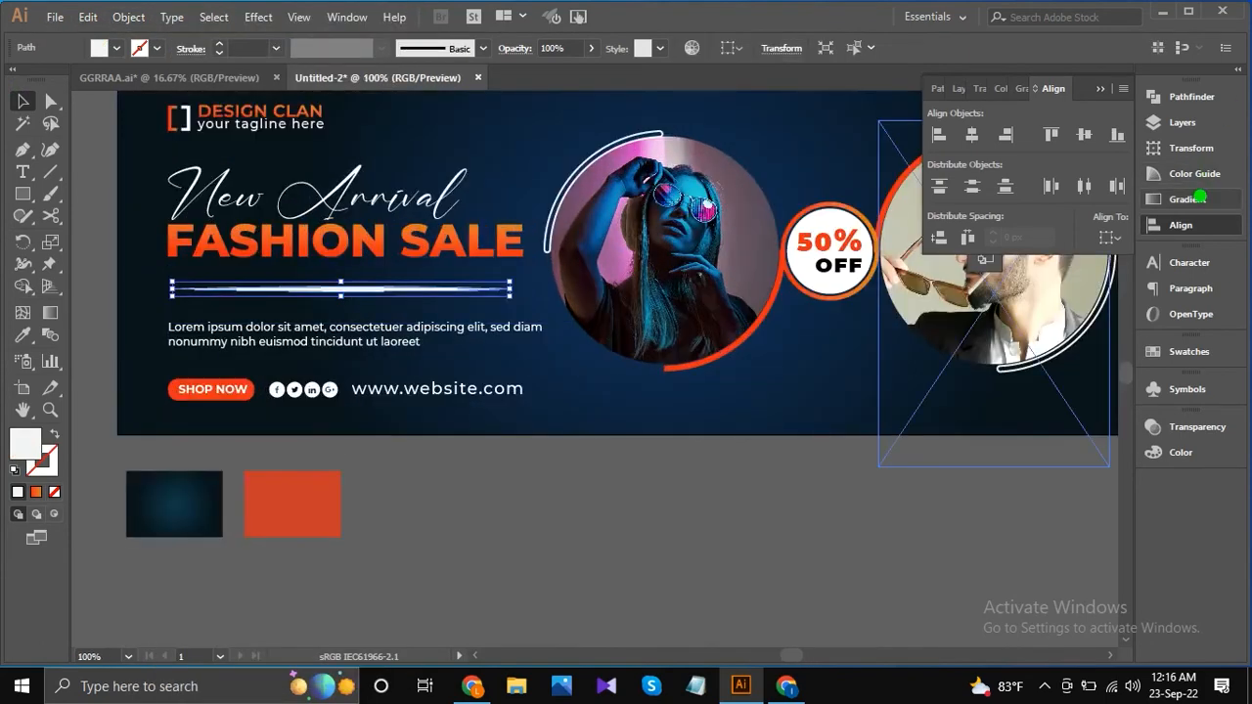
click(1197, 199)
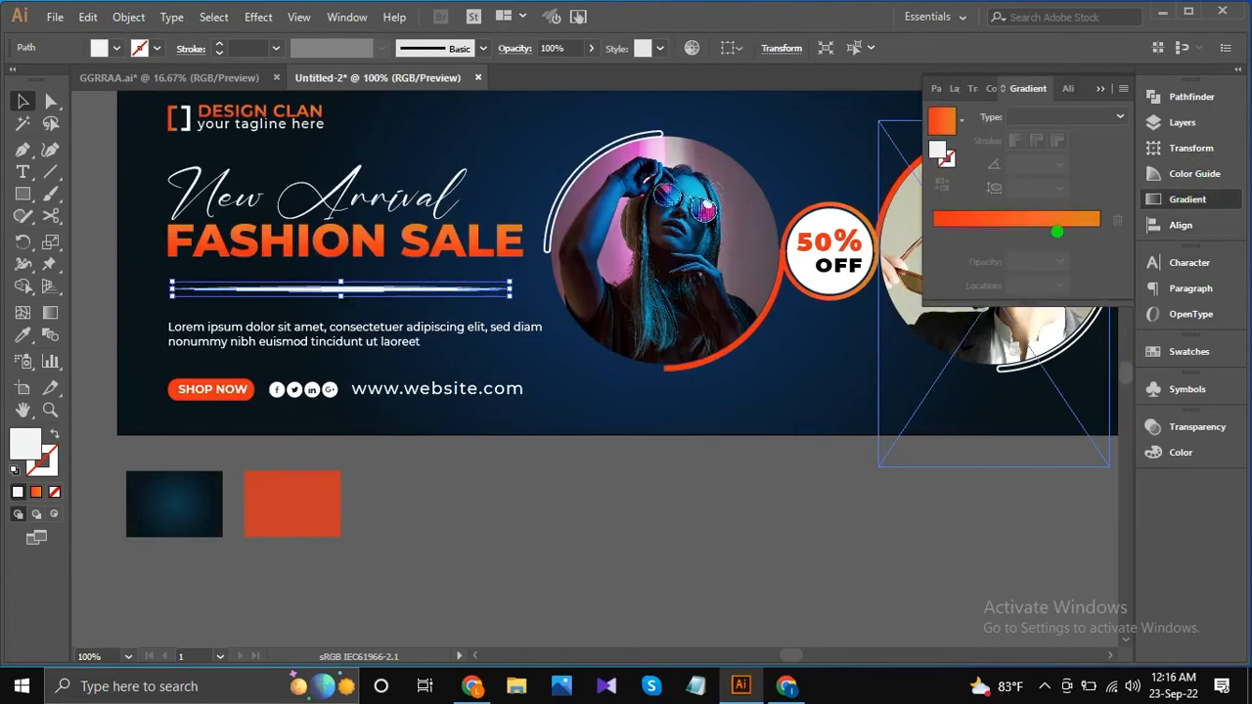
click(978, 226)
click(961, 119)
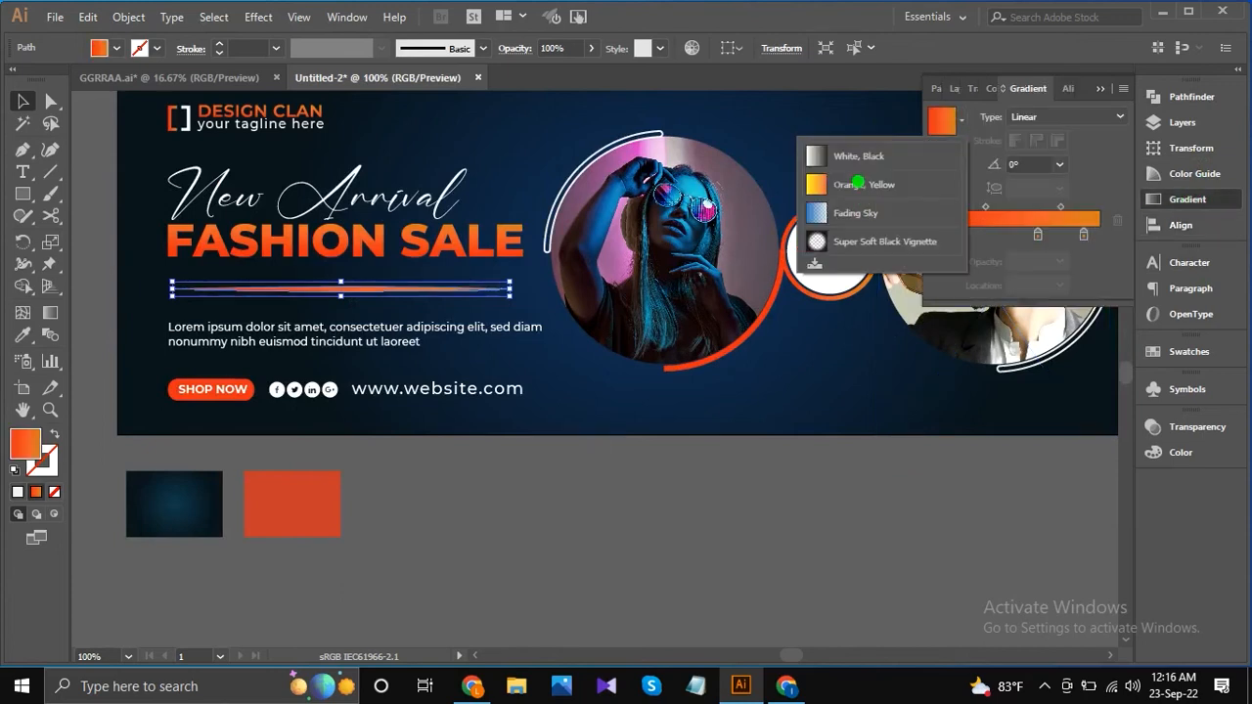
click(868, 157)
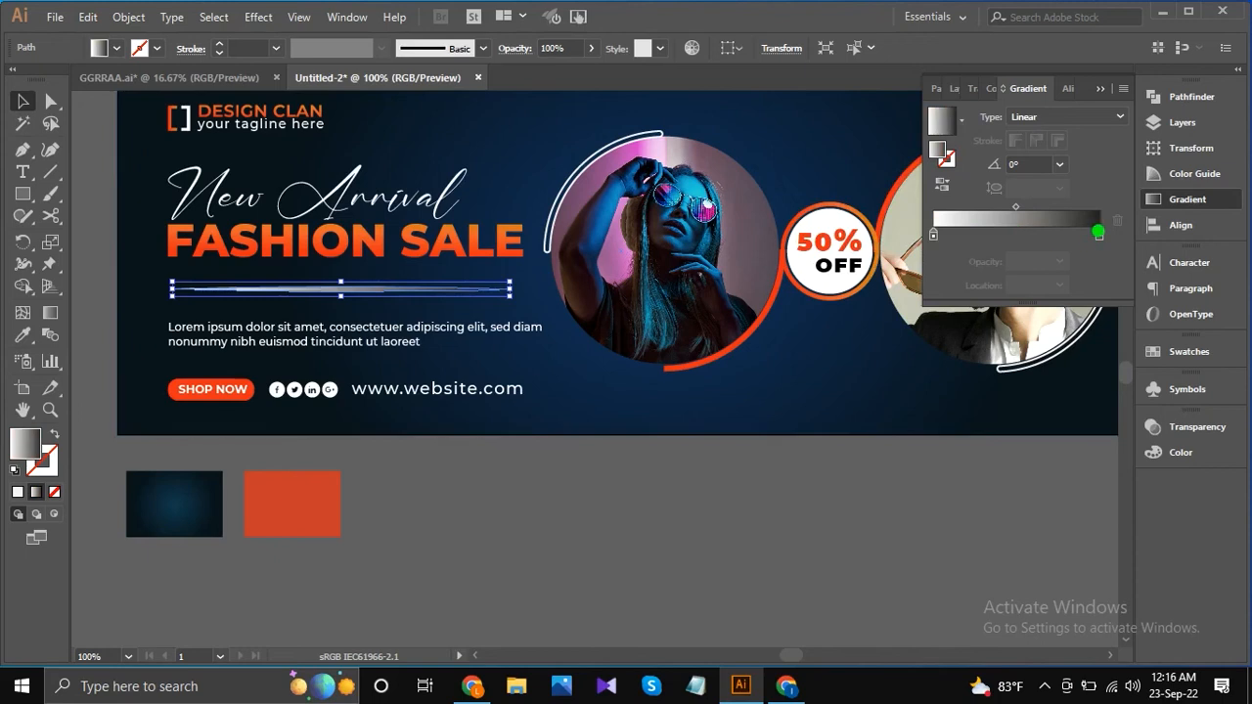
Set the opacity of the divider gradient's black end stop to 20%.
click(1098, 232)
click(1060, 261)
click(1076, 321)
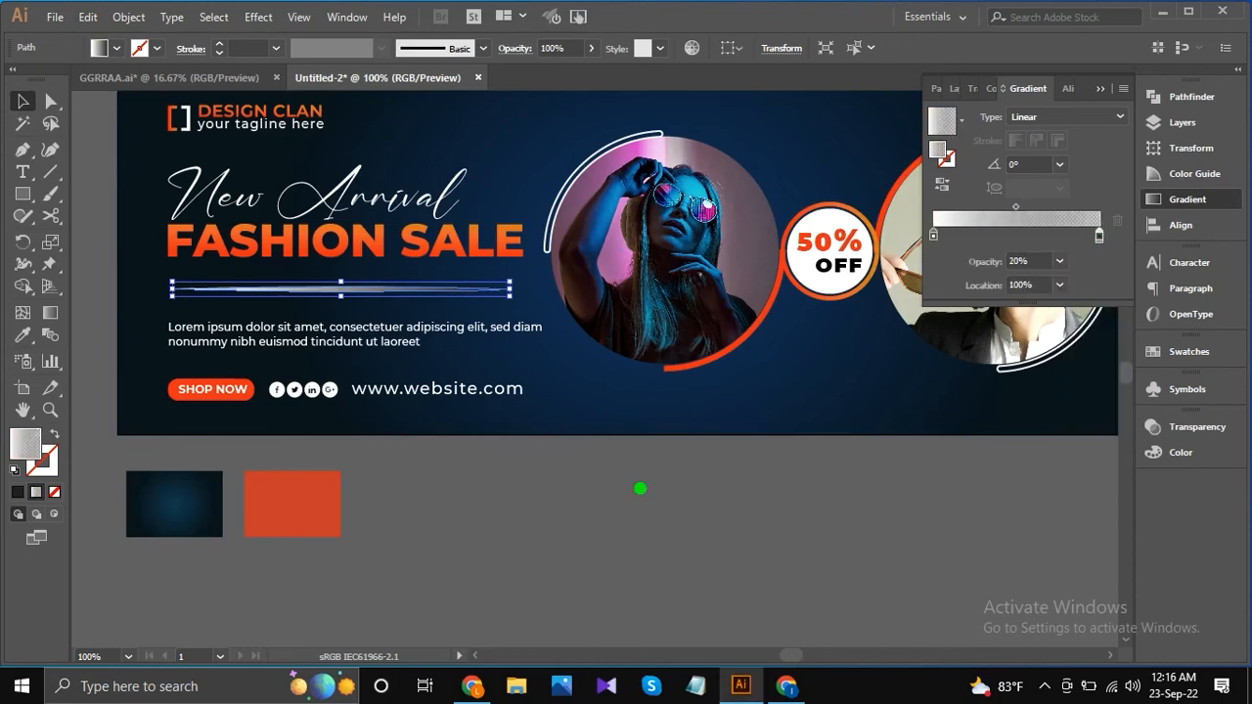
Change the divider's gradient type to Radial and flatten its ellipse to an aspect ratio of about 7.6%.
click(1112, 116)
click(1031, 151)
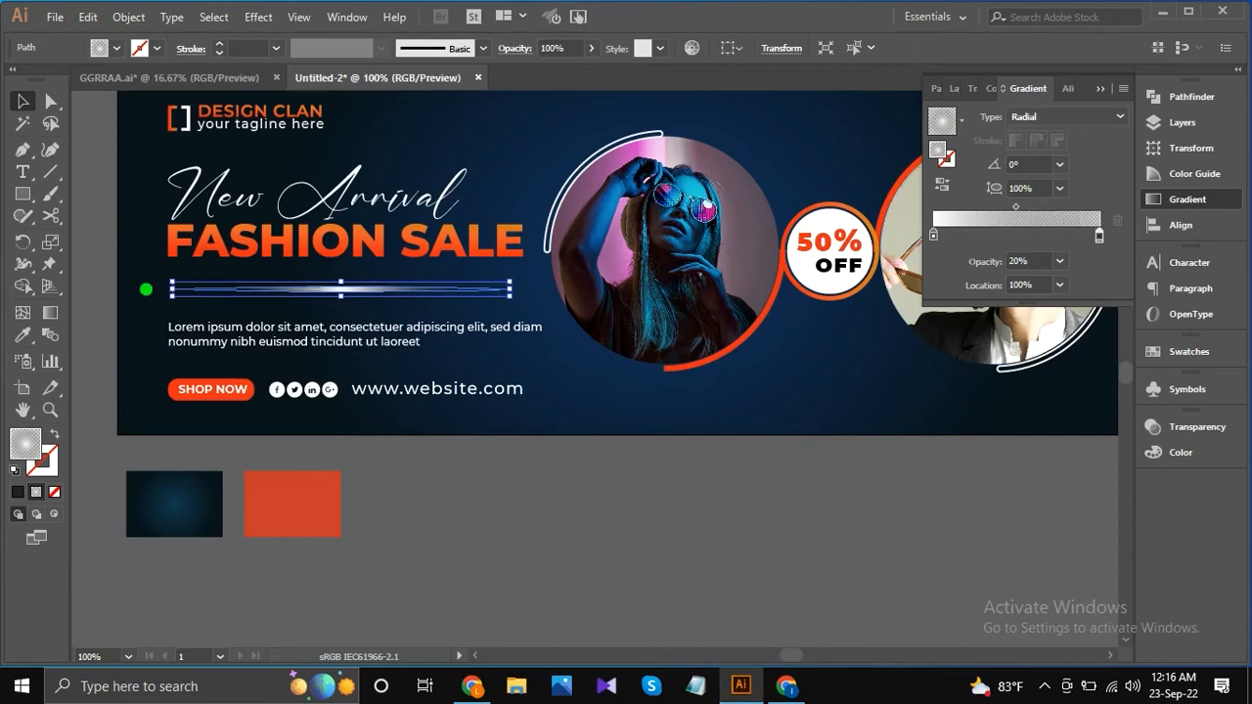
click(50, 313)
drag(340, 171, 341, 264)
scroll(352, 278, up, 4)
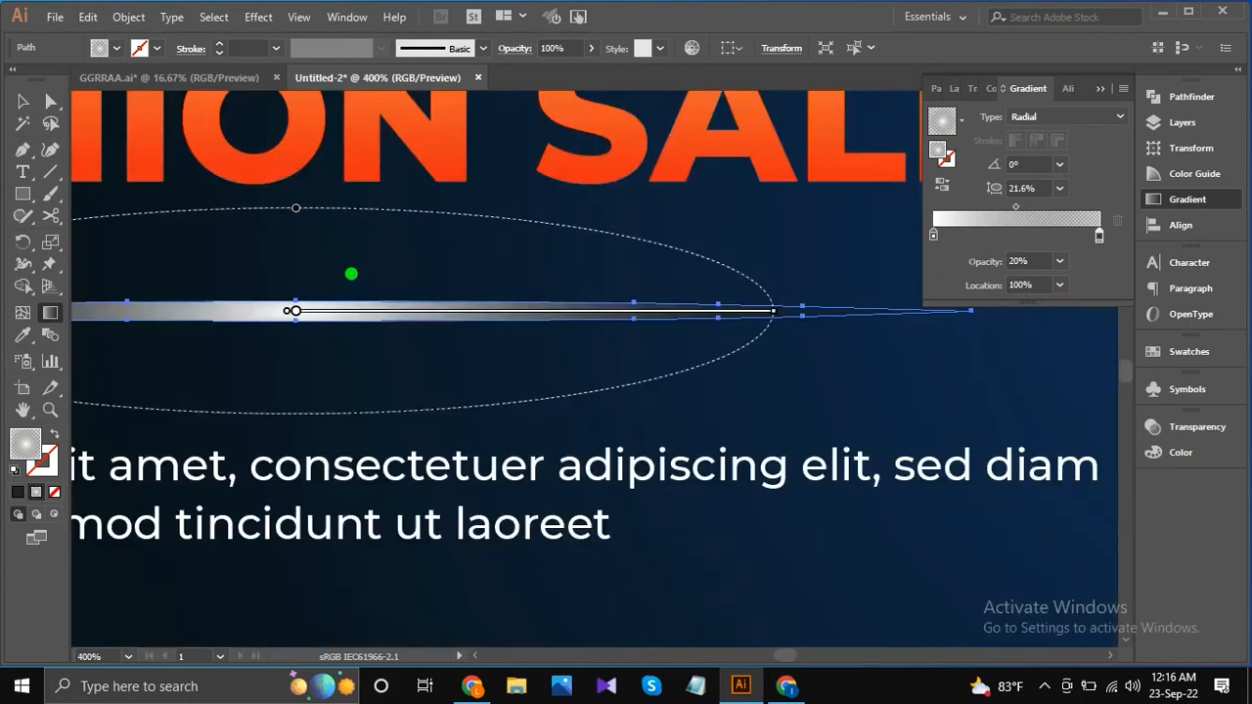
drag(298, 209, 307, 271)
scroll(343, 258, down, 2)
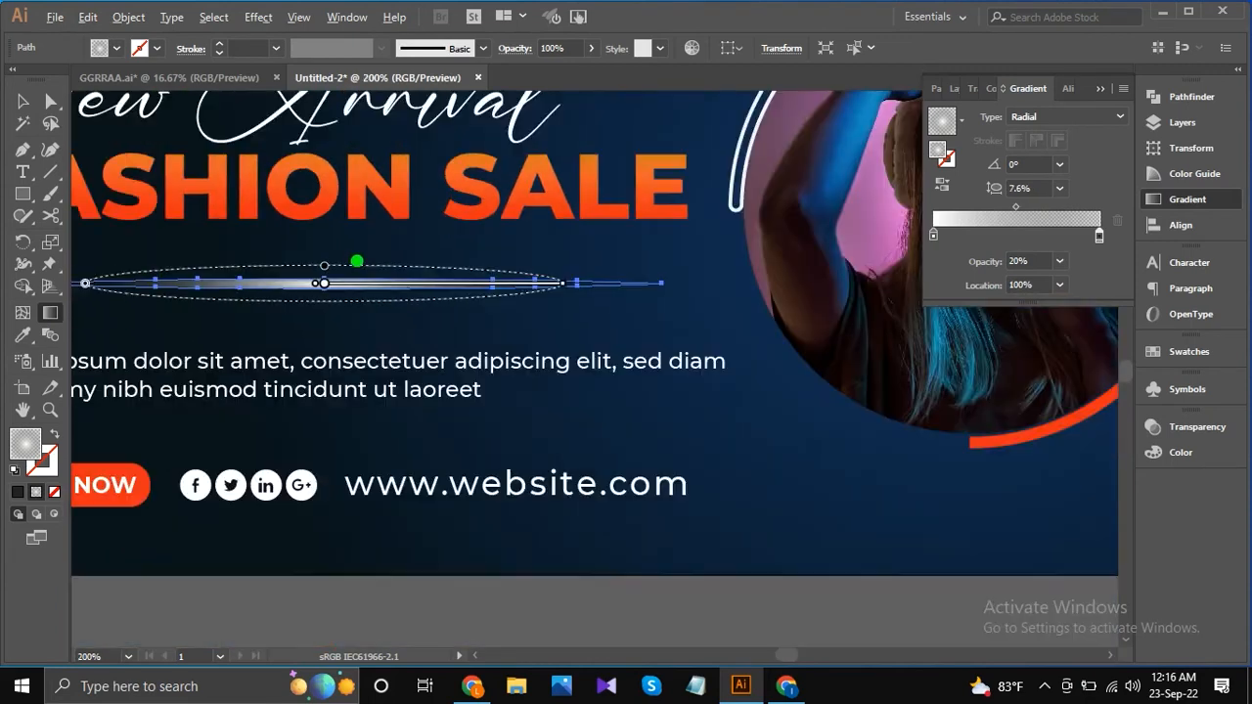
Stretch the divider's radial gradient closer to its tips and flatten it to an aspect ratio of about 4.4%.
drag(563, 283, 615, 288)
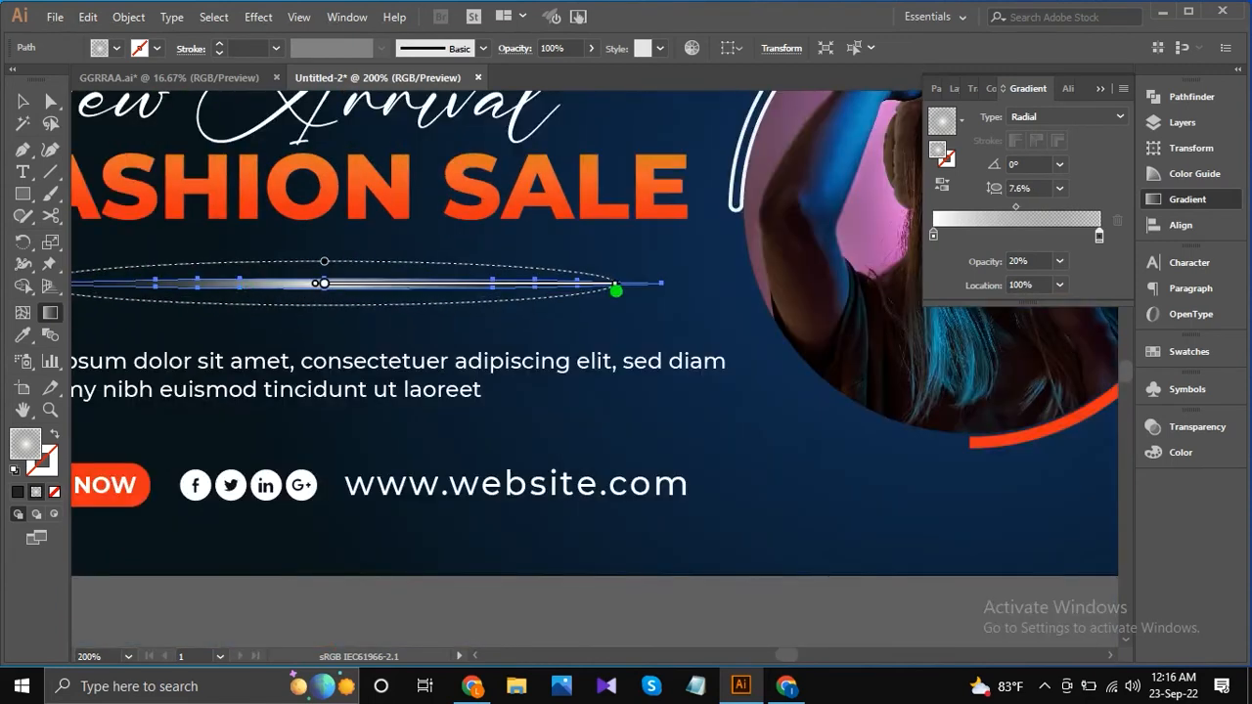
drag(369, 287, 335, 272)
click(24, 102)
scroll(500, 305, down, 4)
click(542, 412)
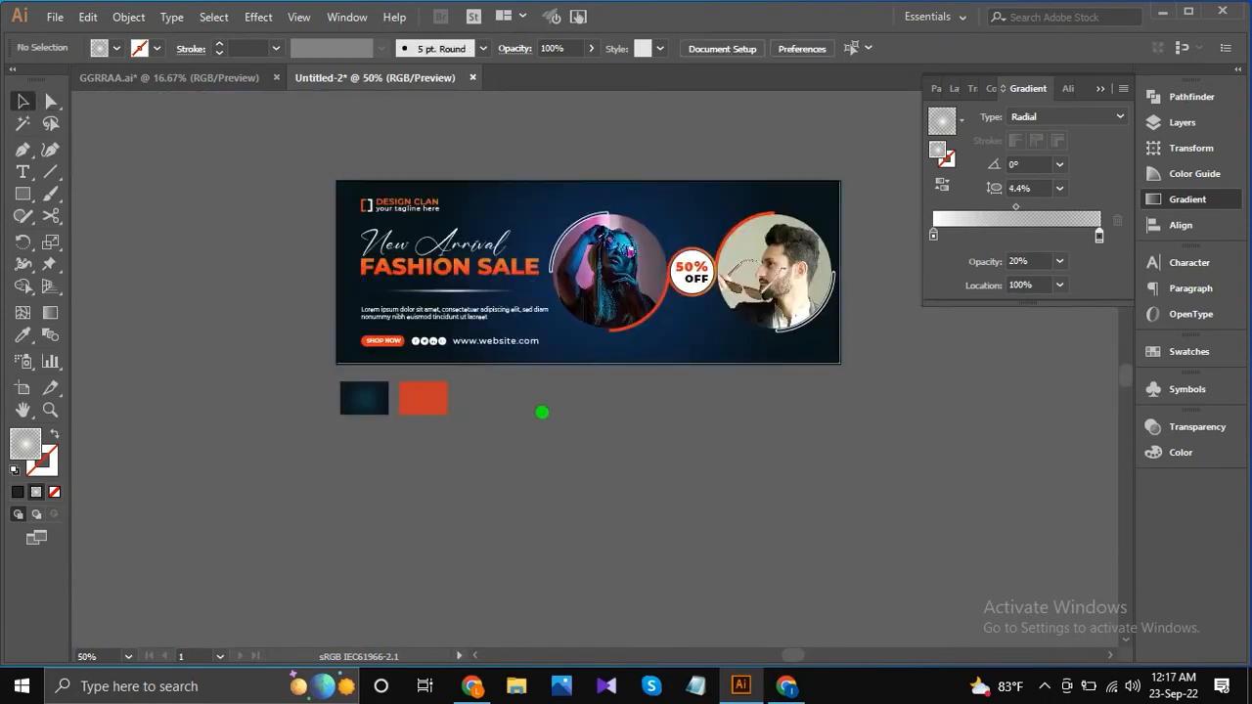
Flatten the divider's radial gradient further to an aspect ratio of about 3.4%.
scroll(461, 283, up, 3)
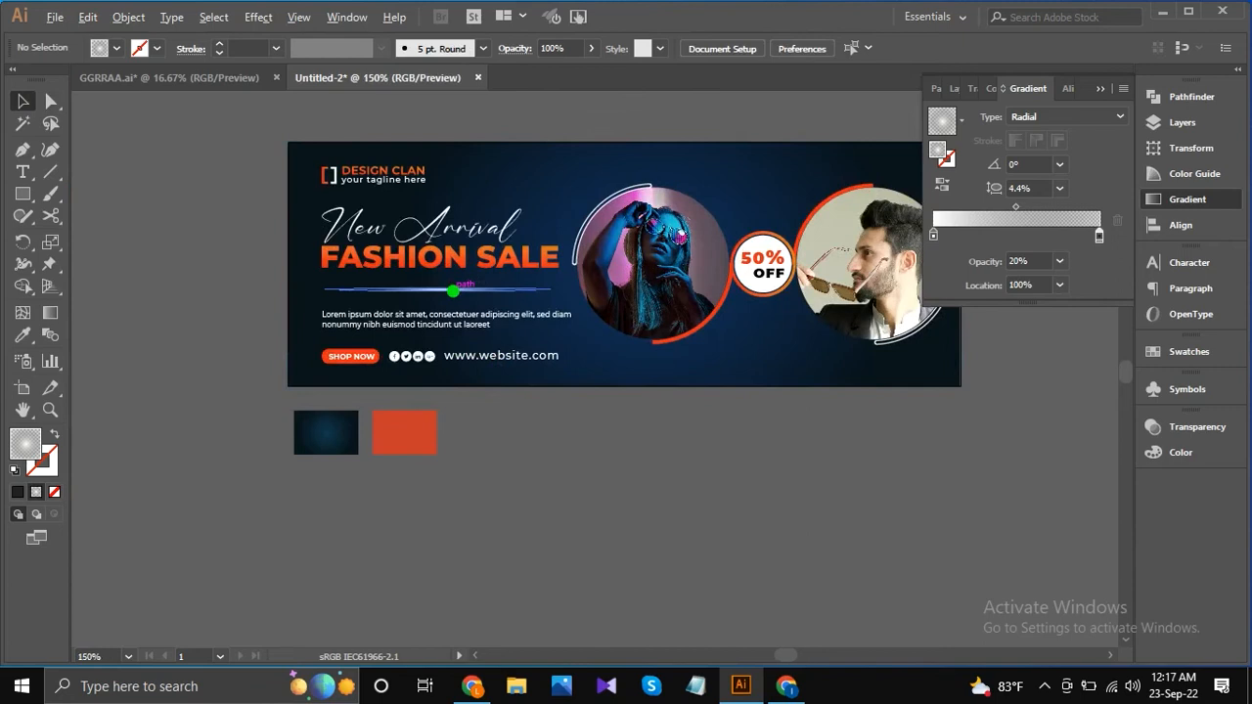
click(445, 285)
click(50, 313)
scroll(389, 298, up, 4)
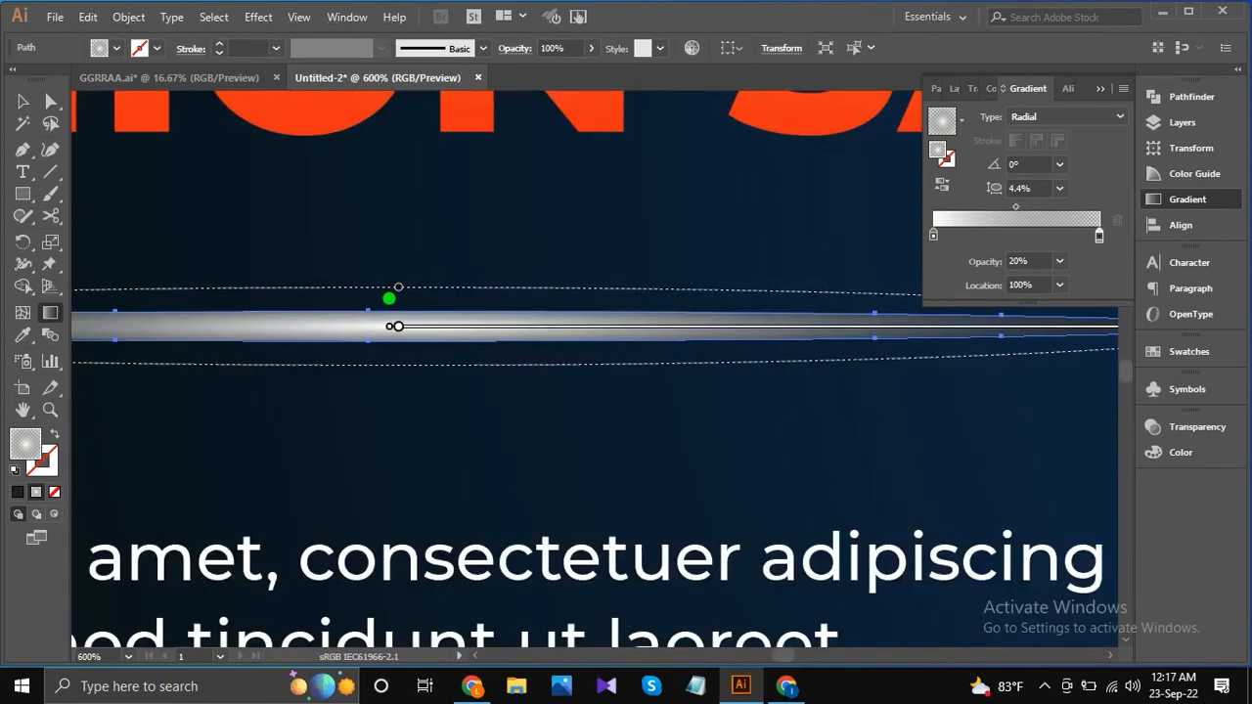
drag(396, 285, 398, 295)
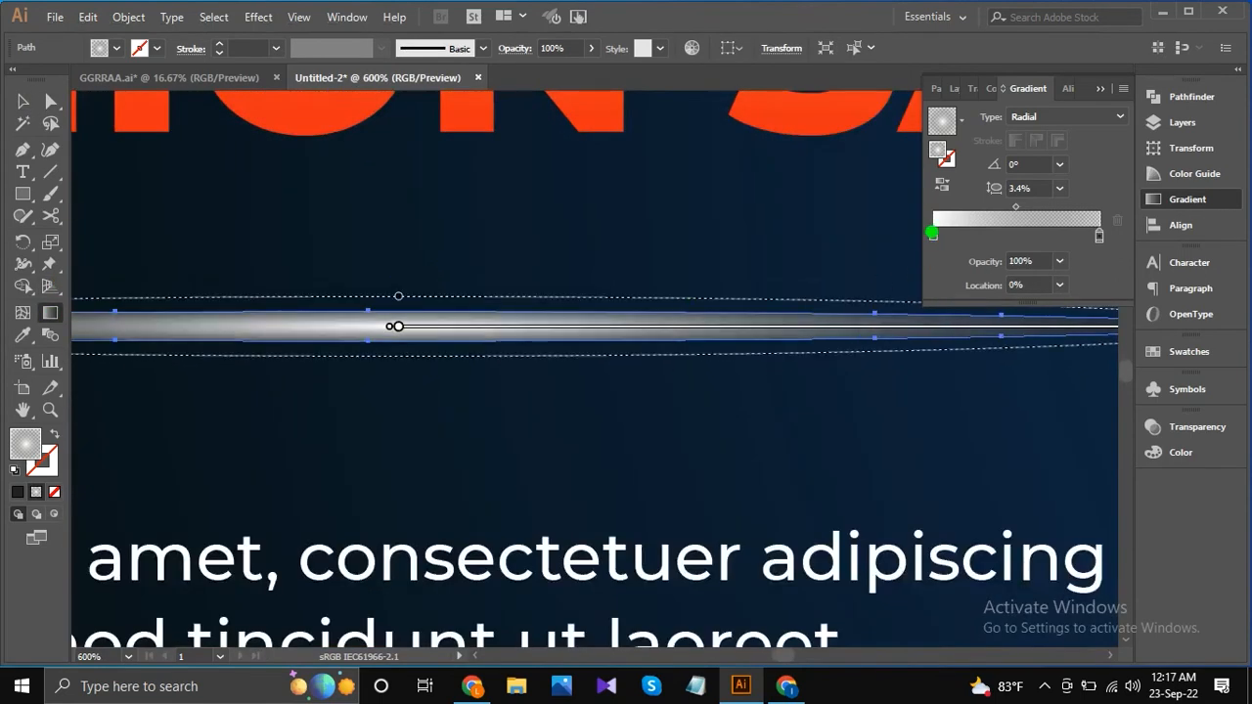
Add a middle stop with 96% opacity to the divider's gradient, at about the 22.4% location.
double_click(932, 234)
click(944, 234)
drag(944, 235, 967, 235)
drag(1033, 207, 971, 235)
scroll(378, 305, down, 3)
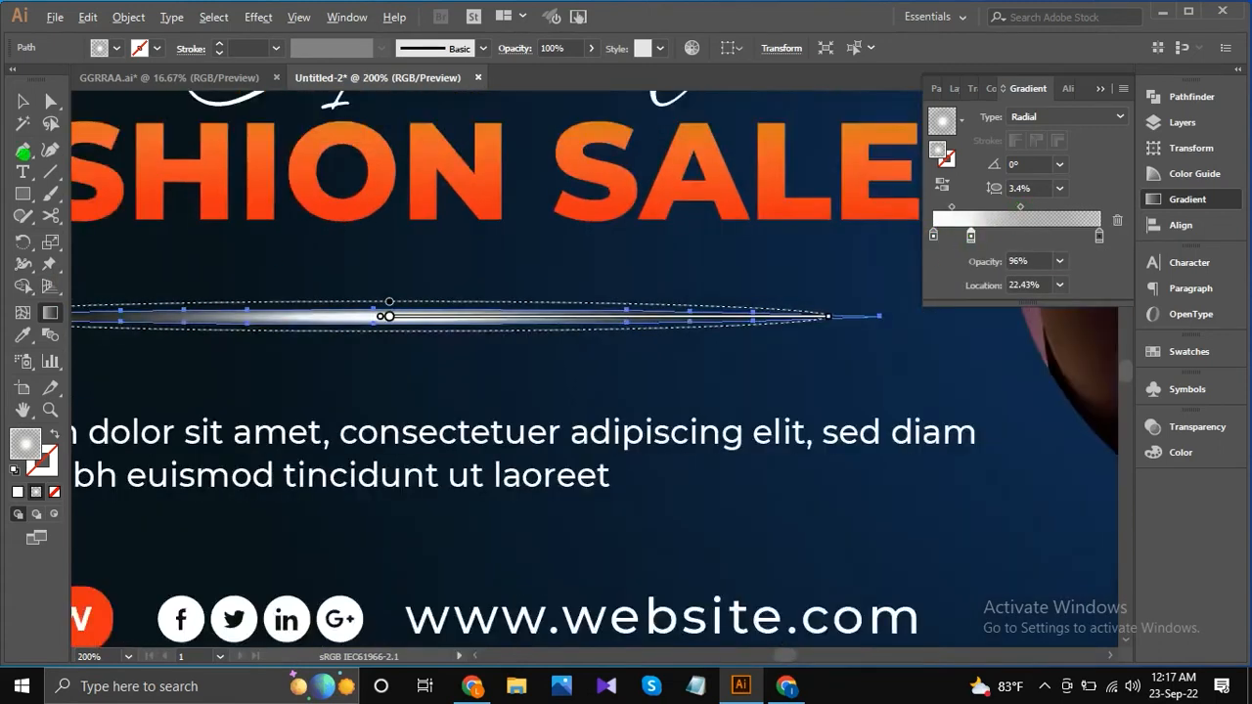
click(20, 104)
scroll(567, 334, down, 3)
click(564, 421)
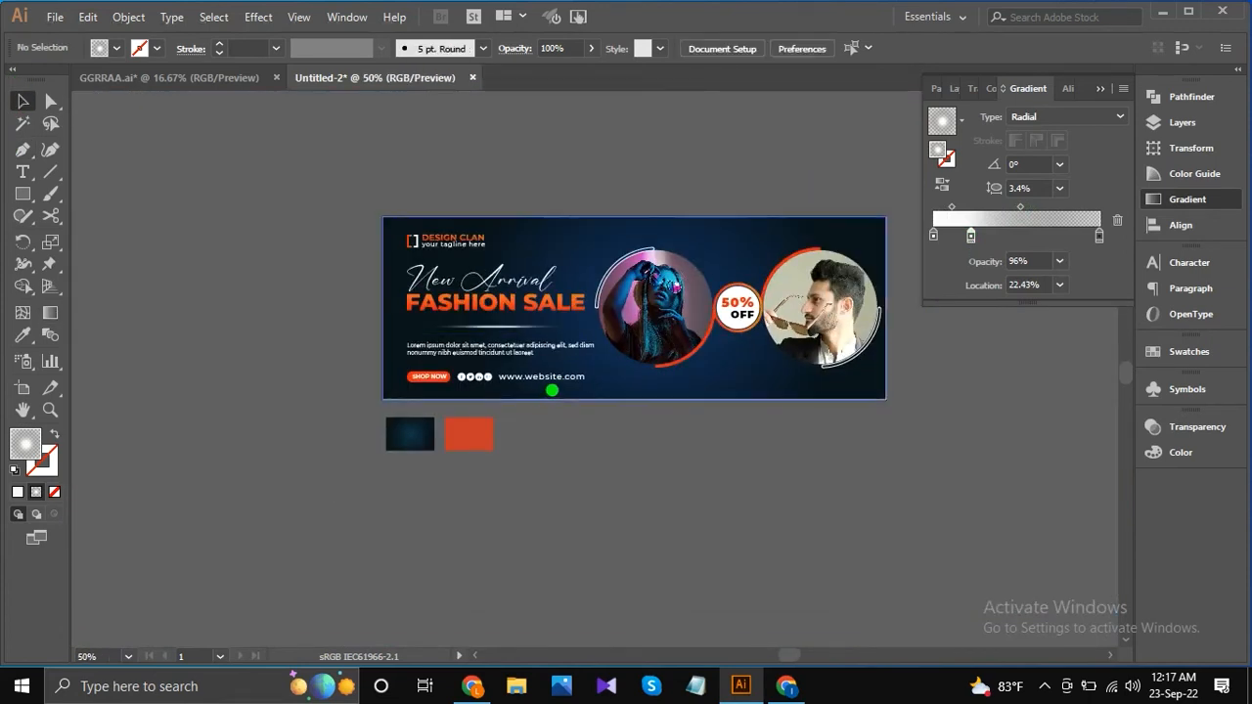
click(514, 324)
scroll(515, 322, up, 1)
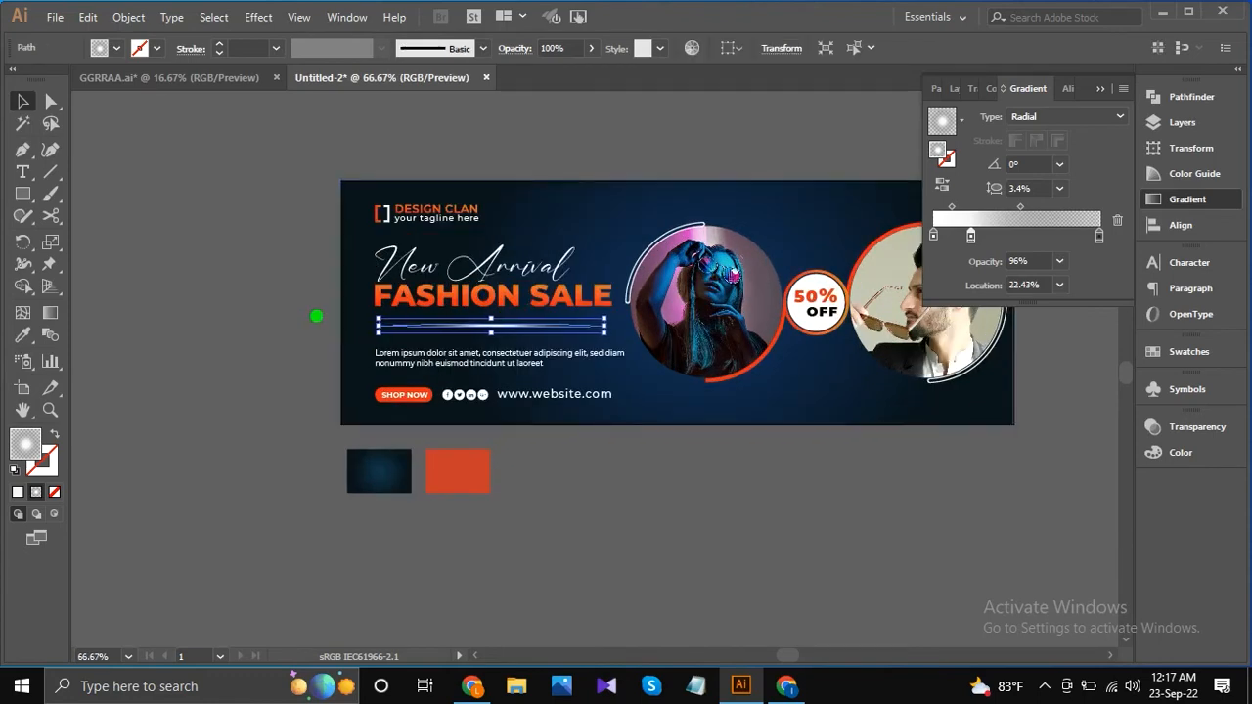
click(285, 310)
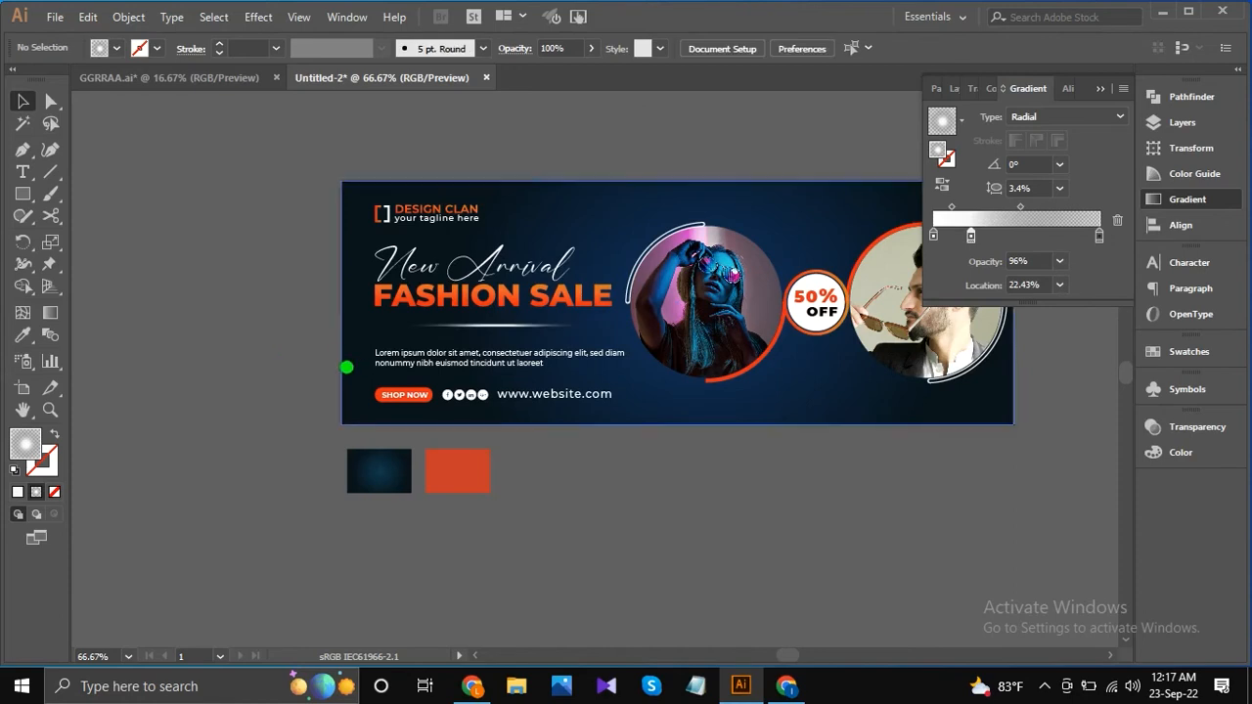
Draw a circle about 24 px wide below the banner and fill it with the lightest grey swatch.
scroll(357, 364, down, 1)
drag(23, 195, 98, 237)
drag(557, 473, 545, 463)
click(22, 102)
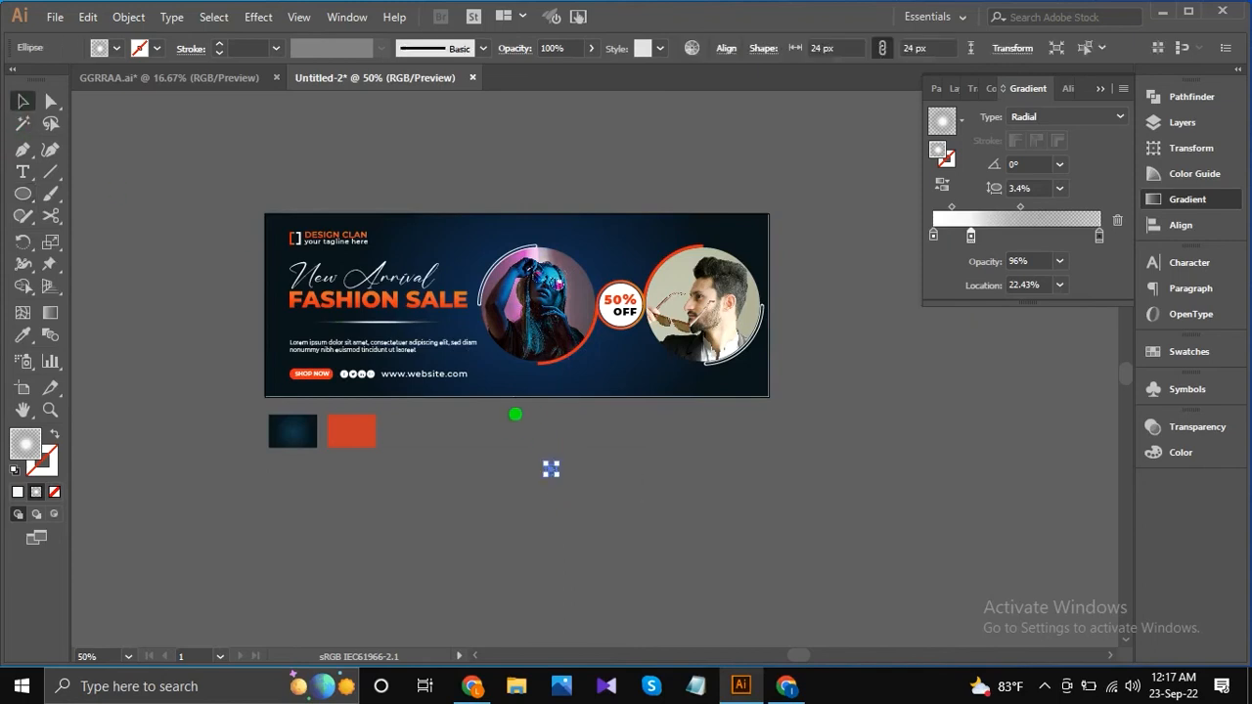
scroll(582, 476, up, 3)
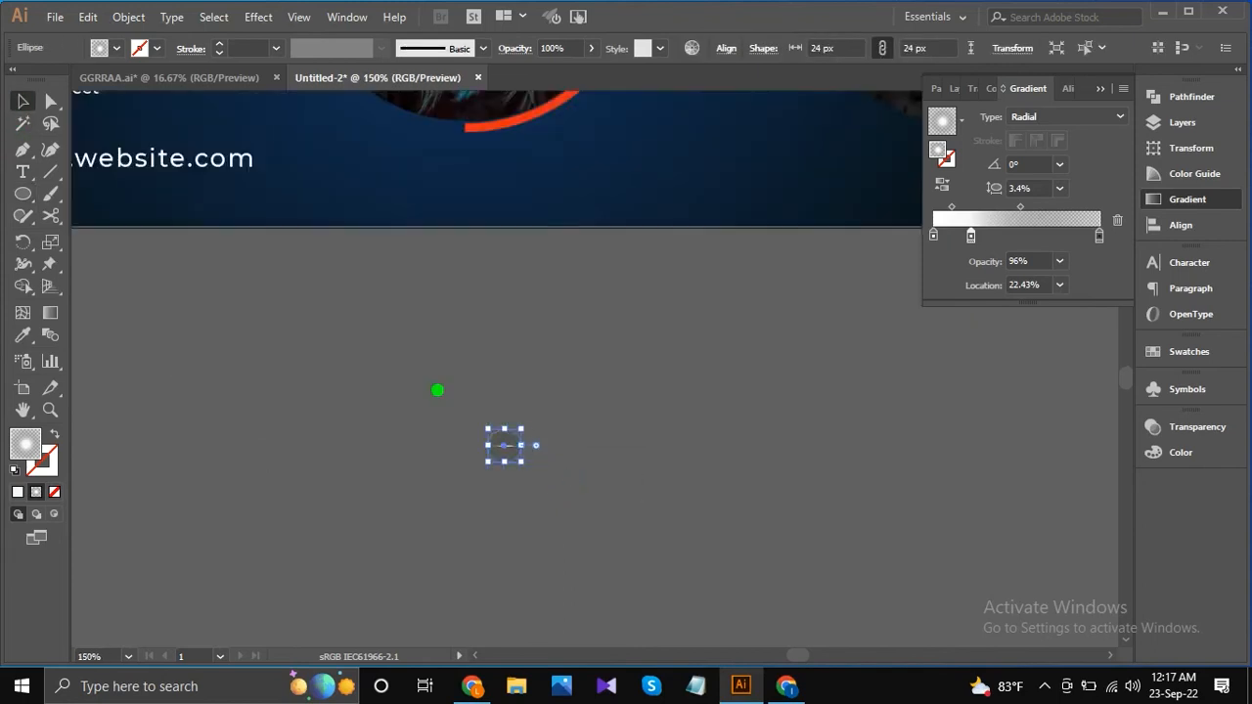
click(117, 47)
click(153, 132)
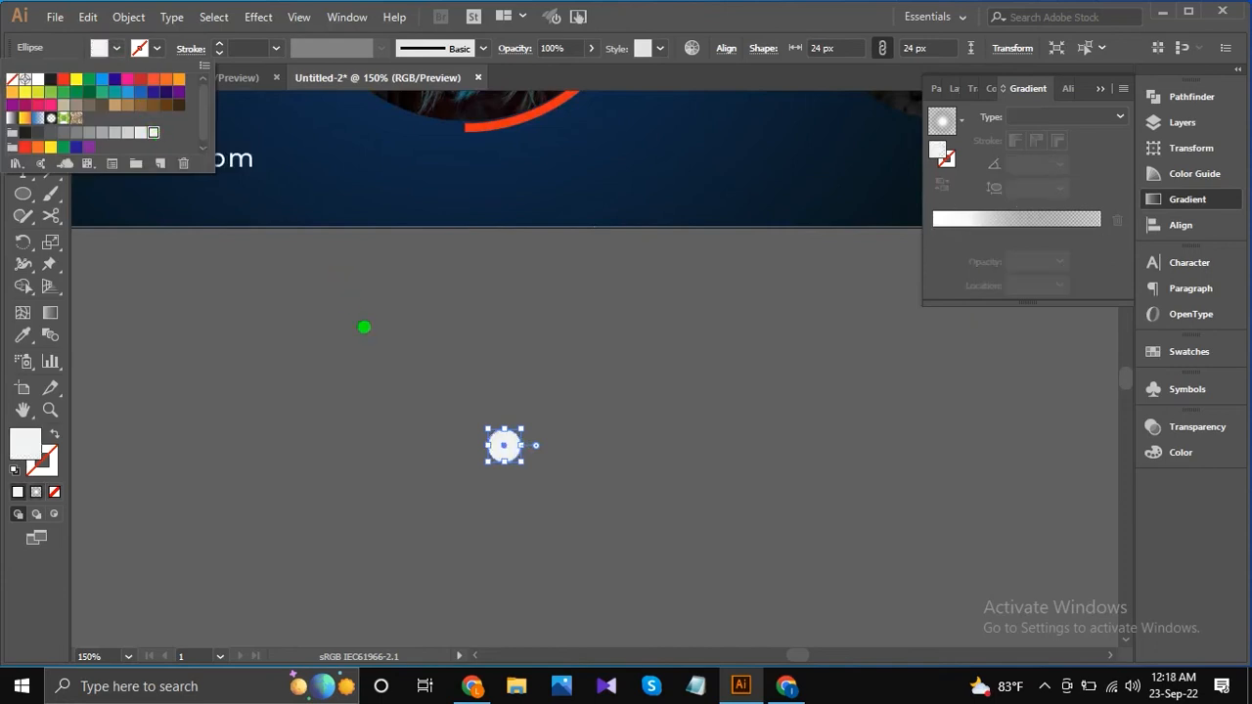
Shrink the circle to 4 px and duplicate it into an evenly spaced horizontal row of 13 dots.
click(514, 451)
scroll(509, 449, up, 2)
drag(528, 478, 515, 444)
click(585, 460)
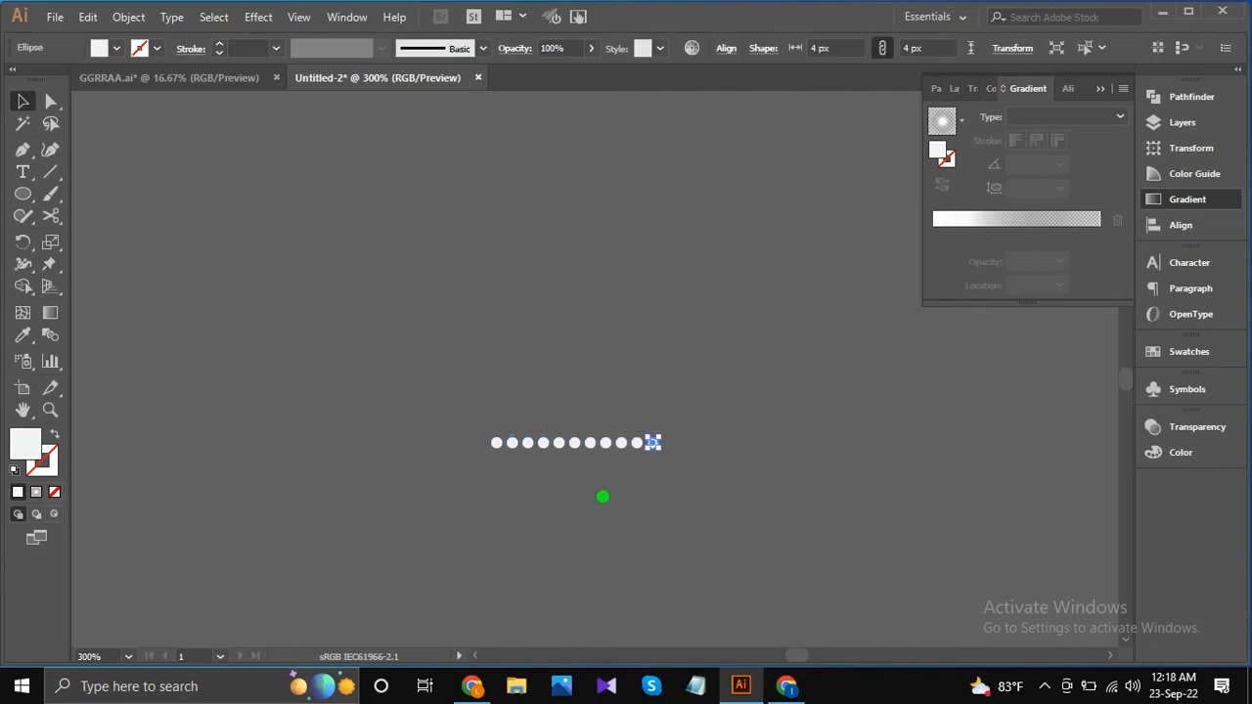
Select the whole row of dots and open the object alignment options.
drag(420, 383, 746, 508)
click(1181, 231)
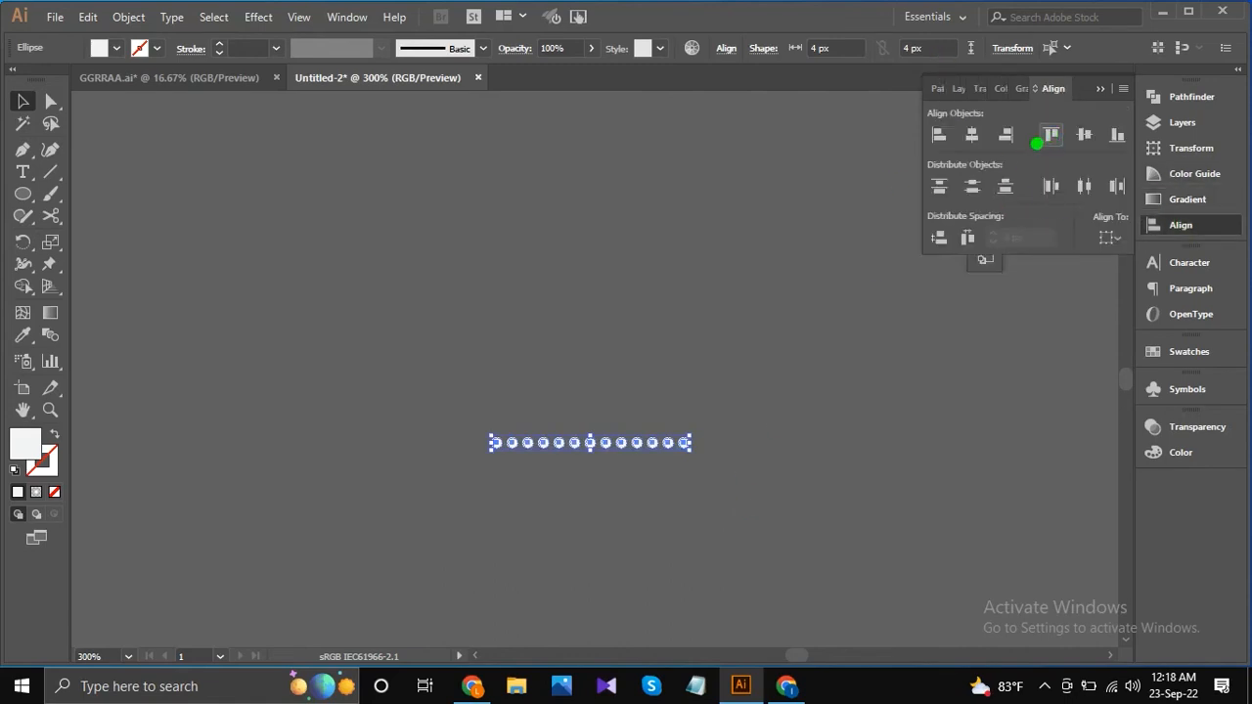
scroll(652, 435, down, 4)
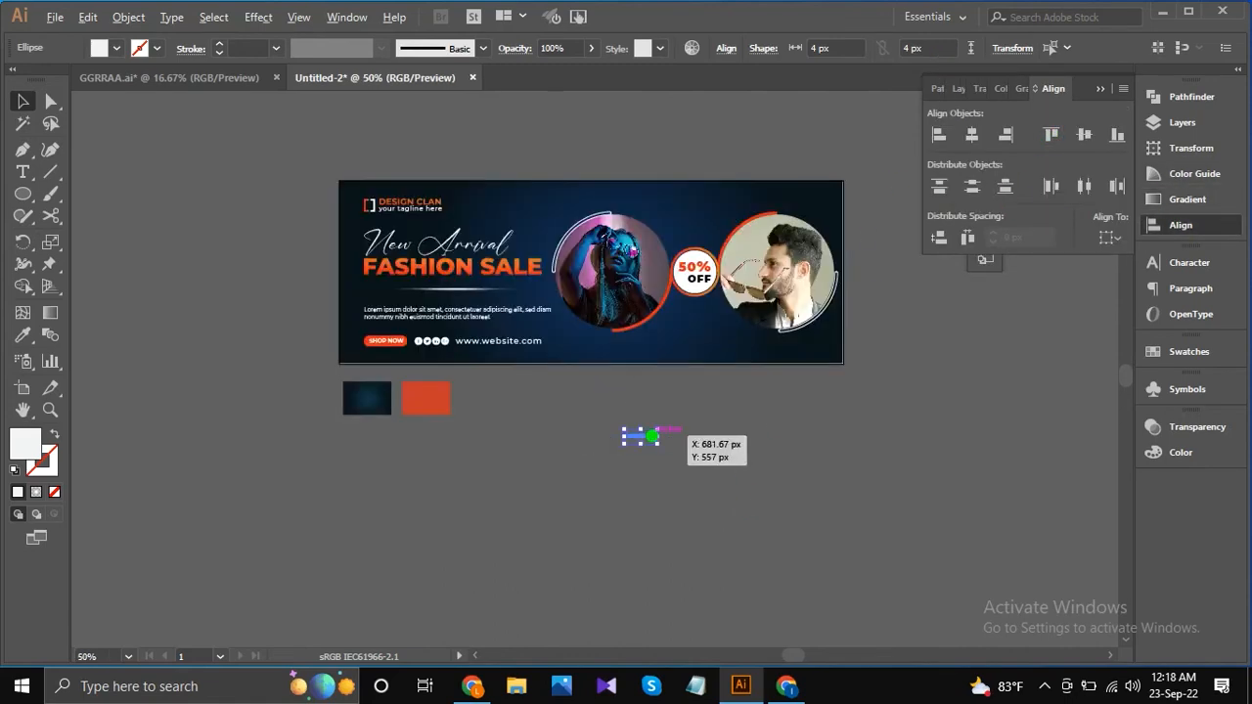
click(732, 430)
scroll(642, 425, up, 4)
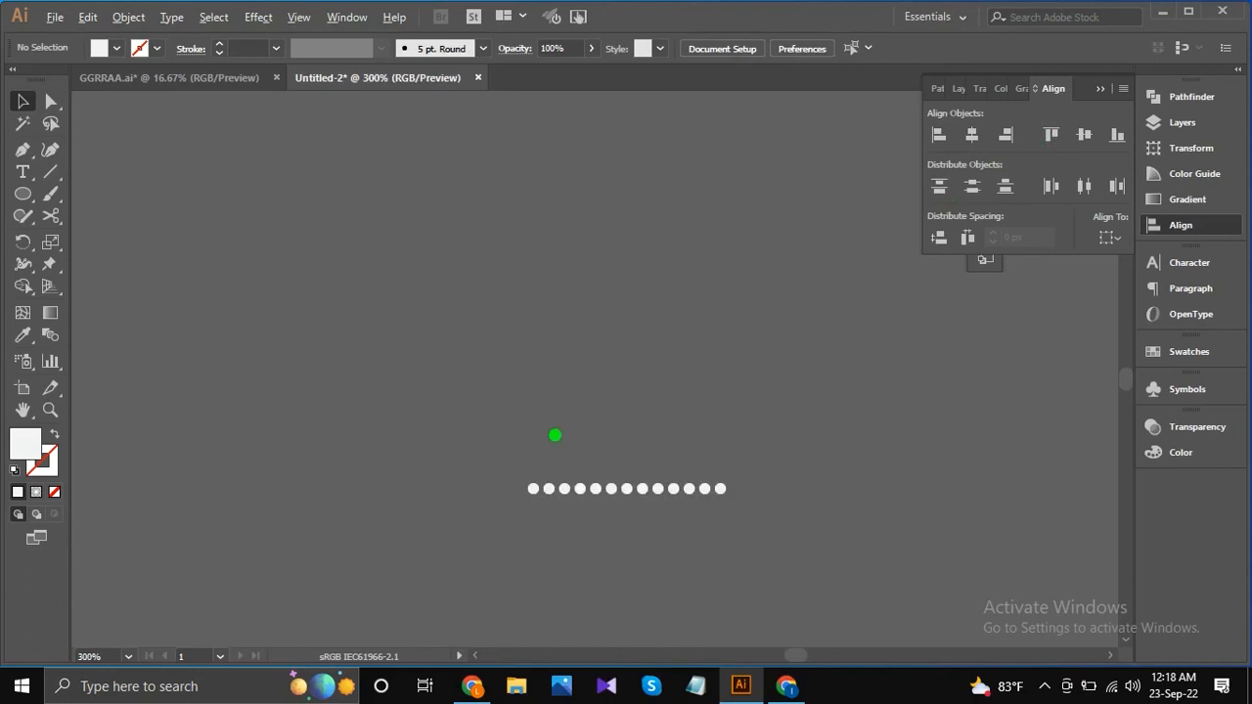
Scale the dot row down to about 3.56 px per dot and group it.
drag(773, 526, 717, 491)
scroll(682, 436, down, 4)
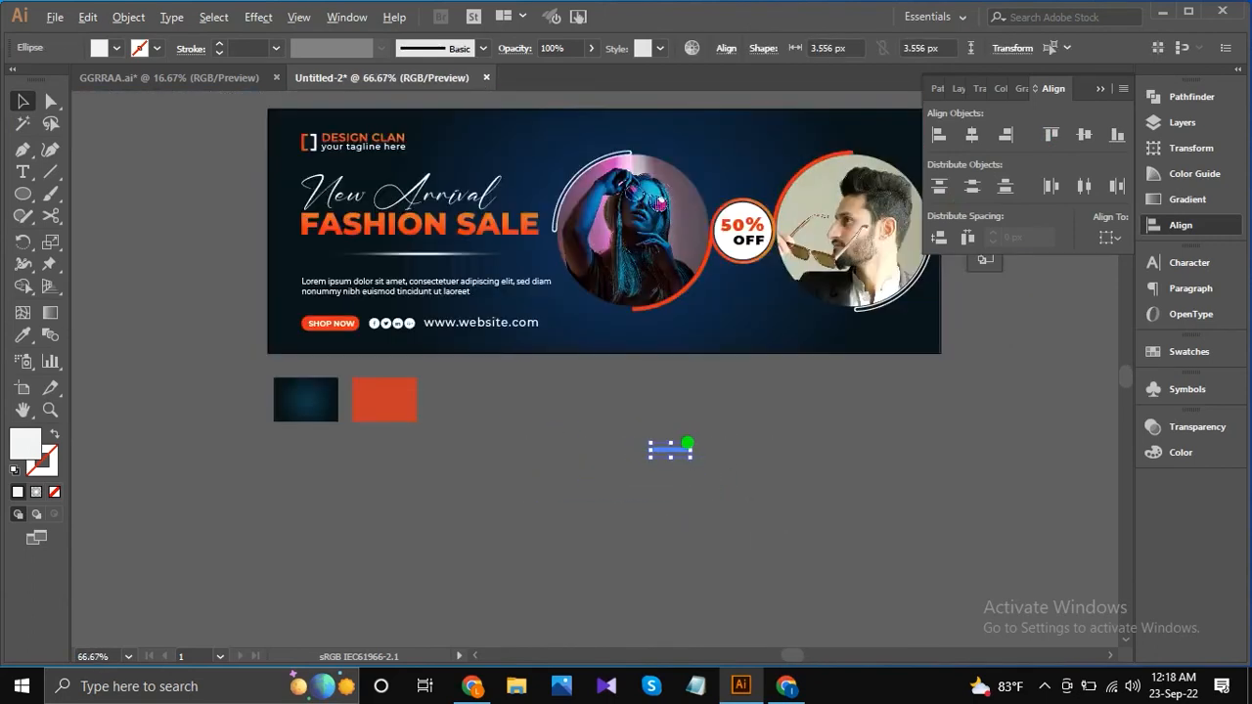
right_click(677, 442)
click(735, 188)
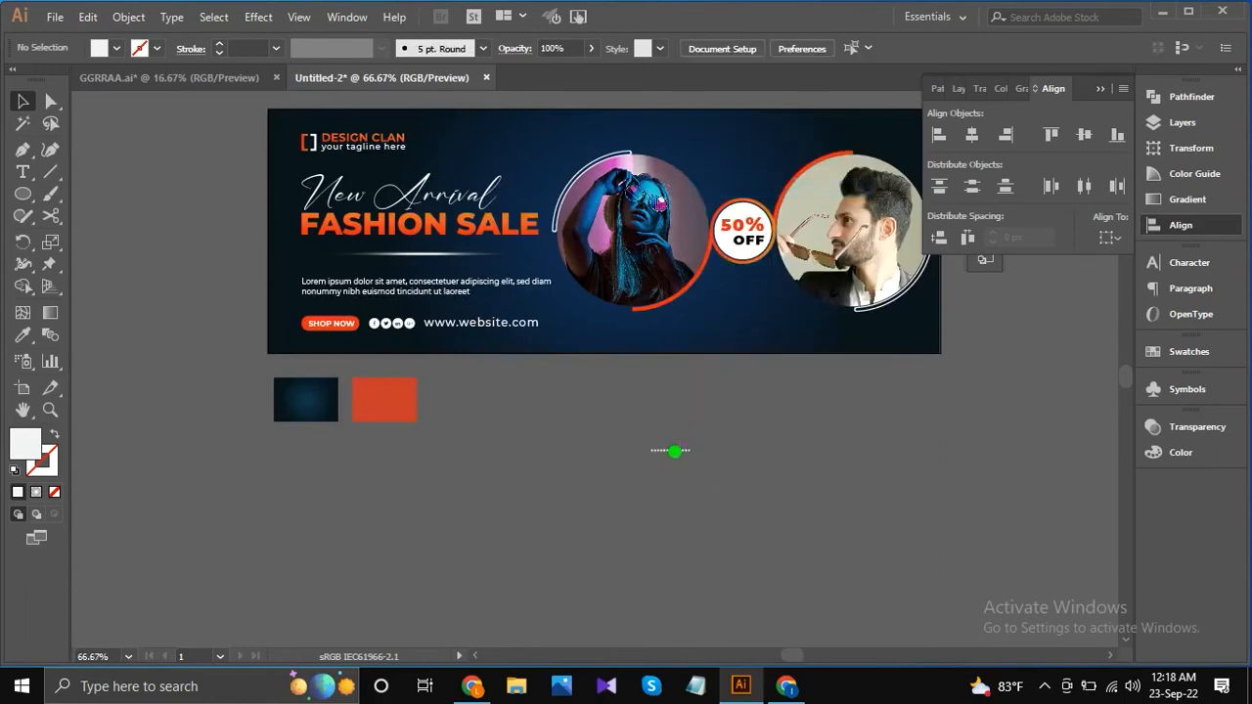
Duplicate the dot row directly below the original and align the left edges of both rows.
scroll(673, 451, up, 3)
mouse_move(672, 452)
mouse_down()
mouse_move(673, 466)
mouse_move(694, 455)
mouse_up()
scroll(707, 407, up, 1)
drag(748, 451, 675, 513)
click(941, 137)
click(715, 394)
click(715, 497)
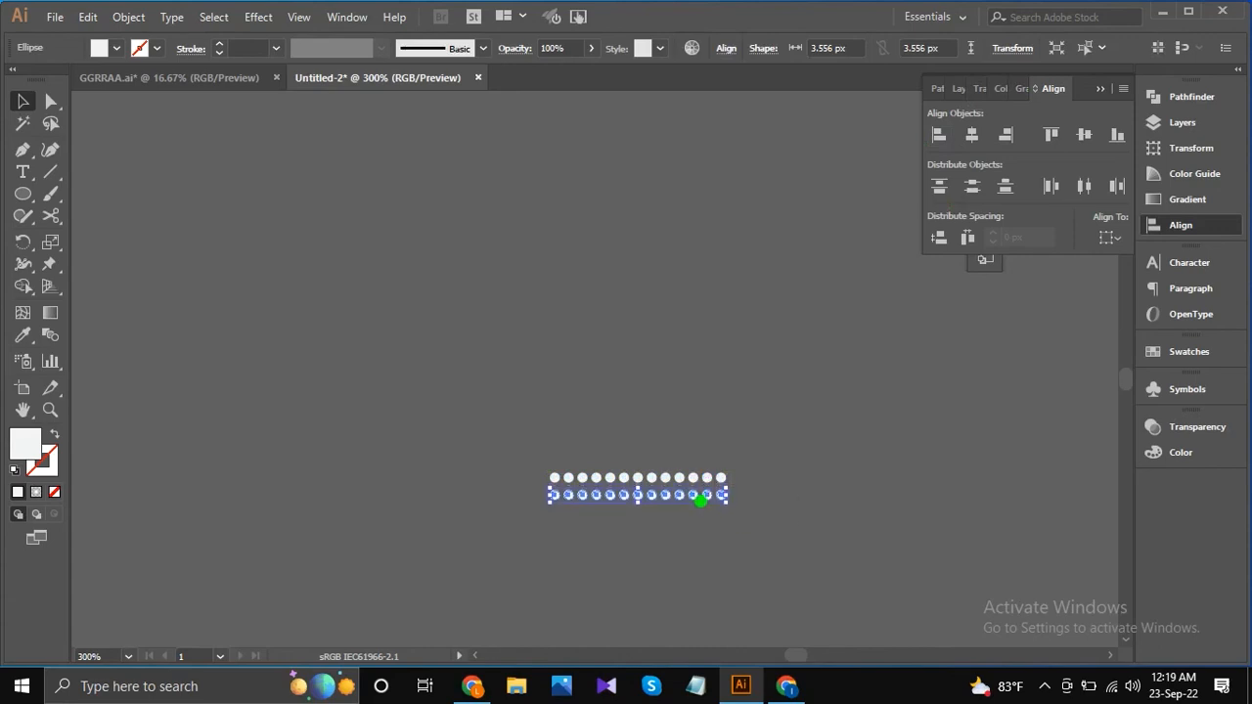
Group the two dot rows into one pattern.
shift+click(609, 480)
right_click(662, 460)
click(723, 299)
scroll(688, 448, down, 6)
click(628, 421)
Move the two-row dot pattern onto the banner, just above the woman's portrait.
drag(724, 460, 667, 329)
right_click(717, 437)
click(738, 449)
drag(689, 436, 649, 285)
scroll(649, 284, up, 3)
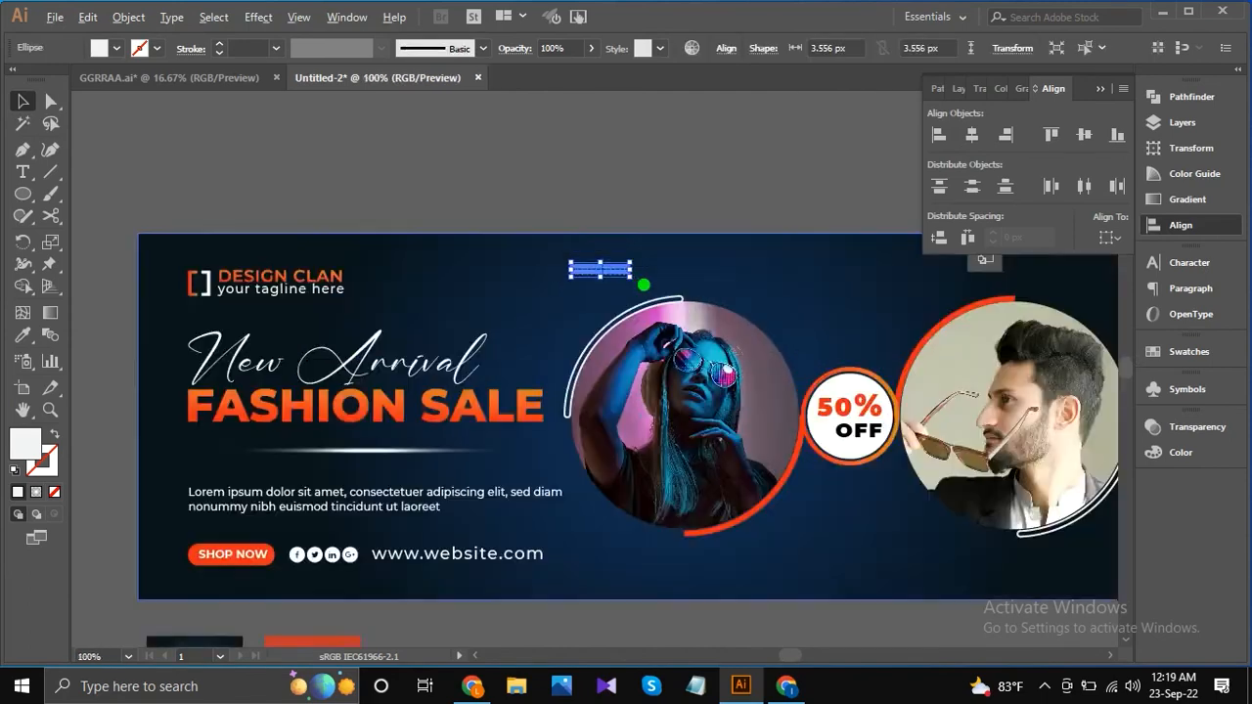
scroll(644, 285, up, 2)
click(623, 144)
scroll(627, 188, down, 2)
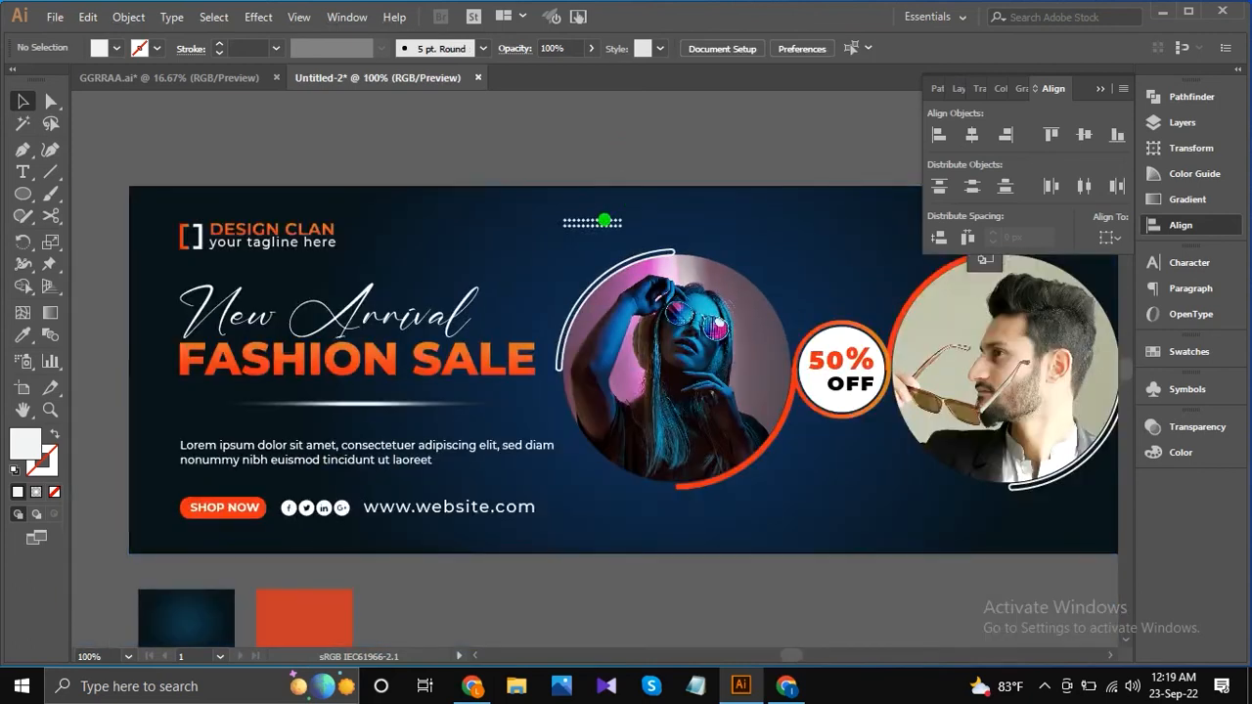
scroll(602, 219, down, 1)
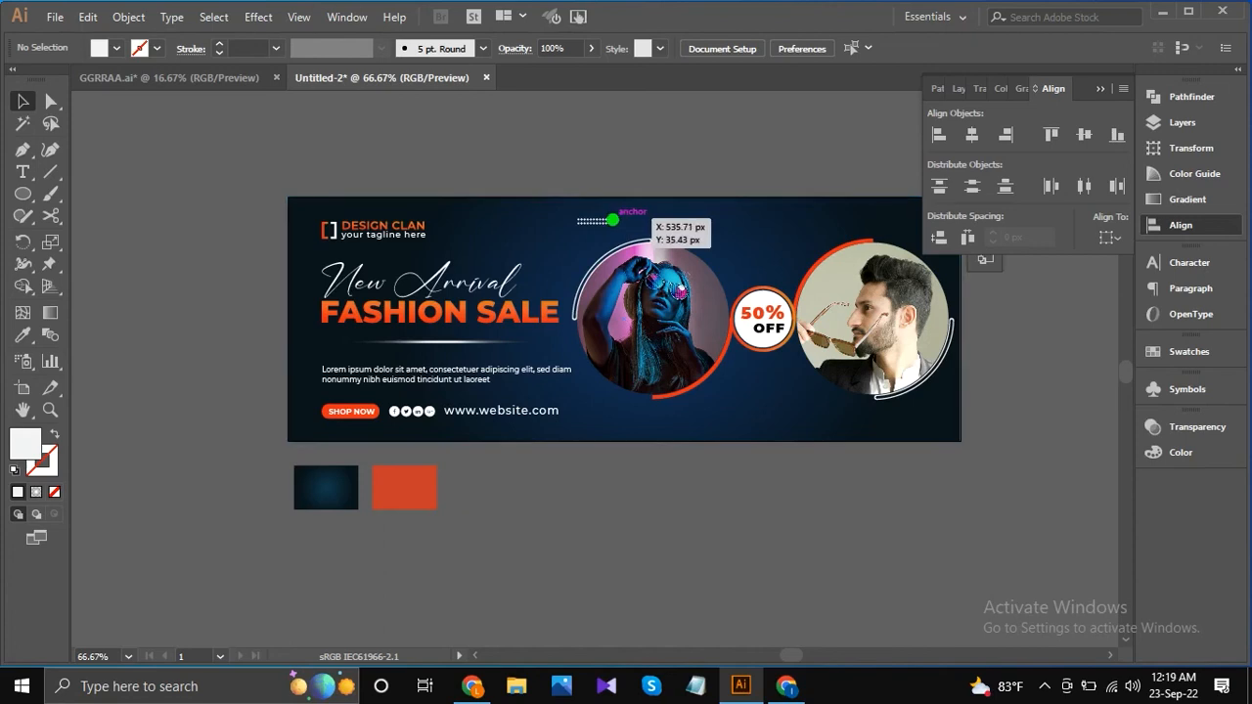
Shift the dot pattern left into the gap between the logo and the woman's portrait.
scroll(607, 220, up, 1)
drag(598, 220, 495, 225)
click(544, 172)
scroll(544, 172, down, 2)
scroll(531, 199, up, 1)
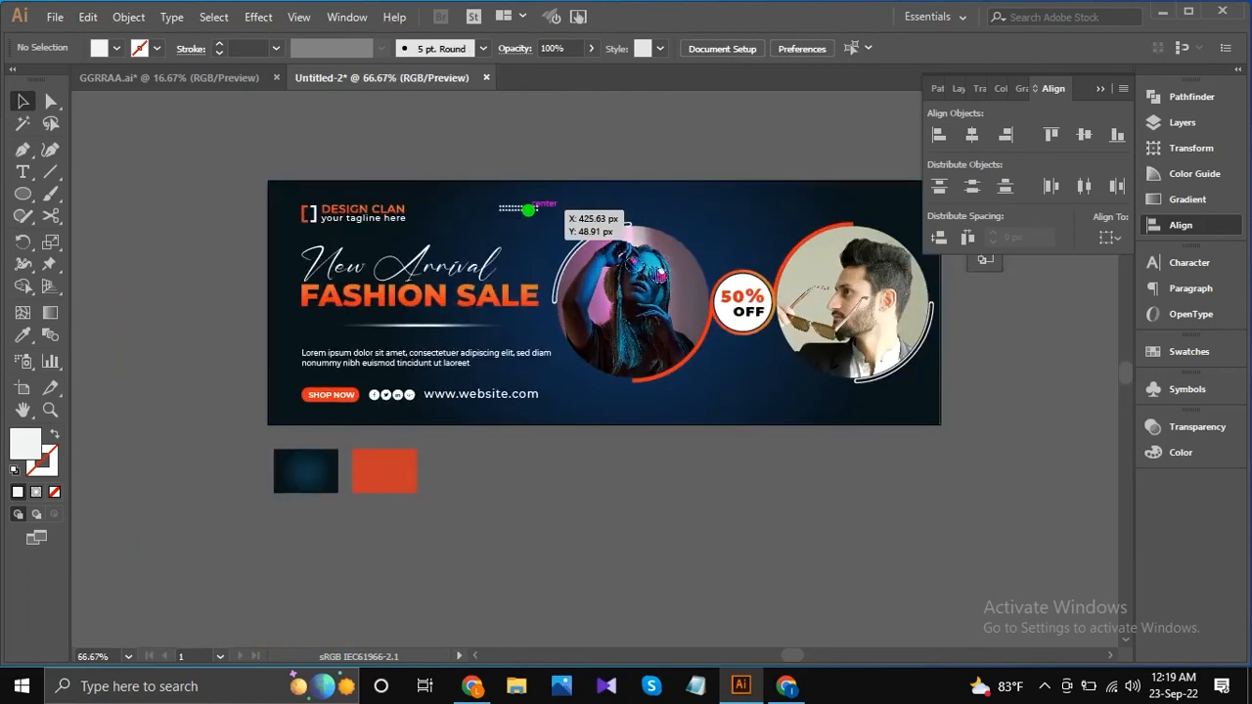
Set the dot pattern's opacity to 70%.
click(529, 208)
click(591, 48)
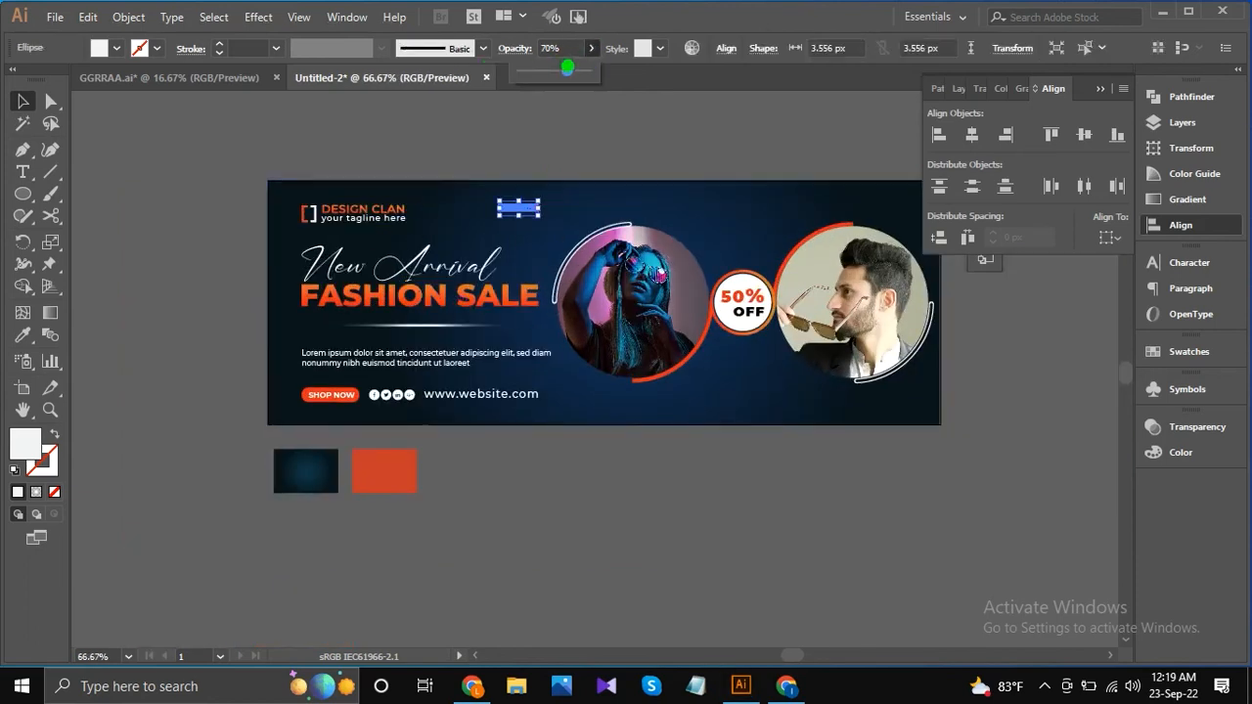
click(577, 131)
Place a copy of the dot pattern above the banner, over the gap between the two portraits.
drag(518, 205, 733, 167)
right_click(754, 218)
scroll(740, 168, up, 3)
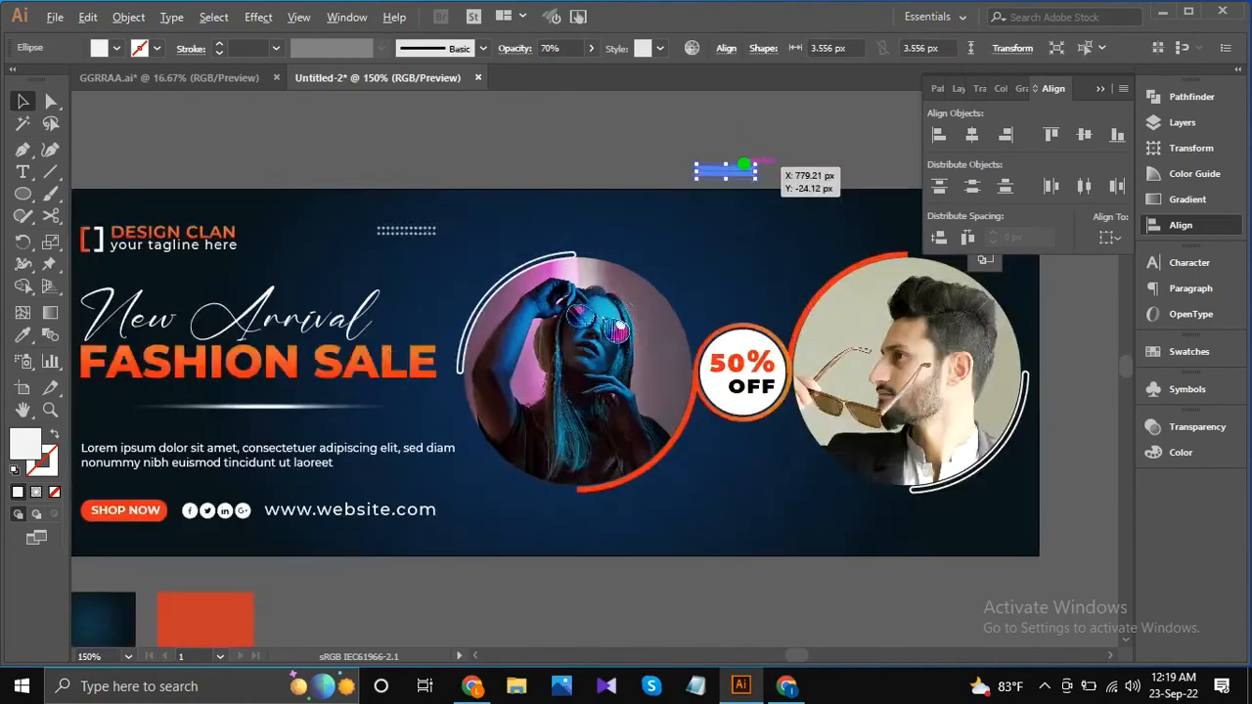
Ungroup the copied dot pattern above the banner into separate rows, then ungroup its lower row.
right_click(733, 165)
click(787, 318)
click(767, 129)
click(733, 183)
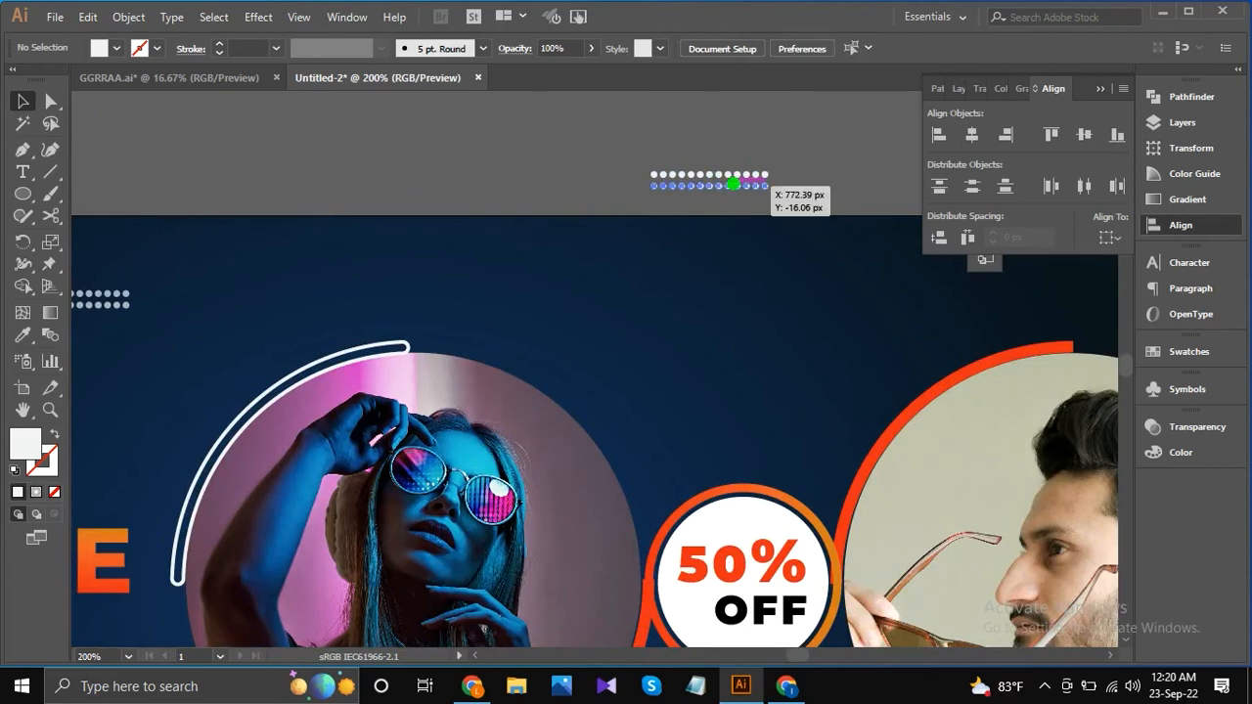
right_click(745, 181)
click(852, 321)
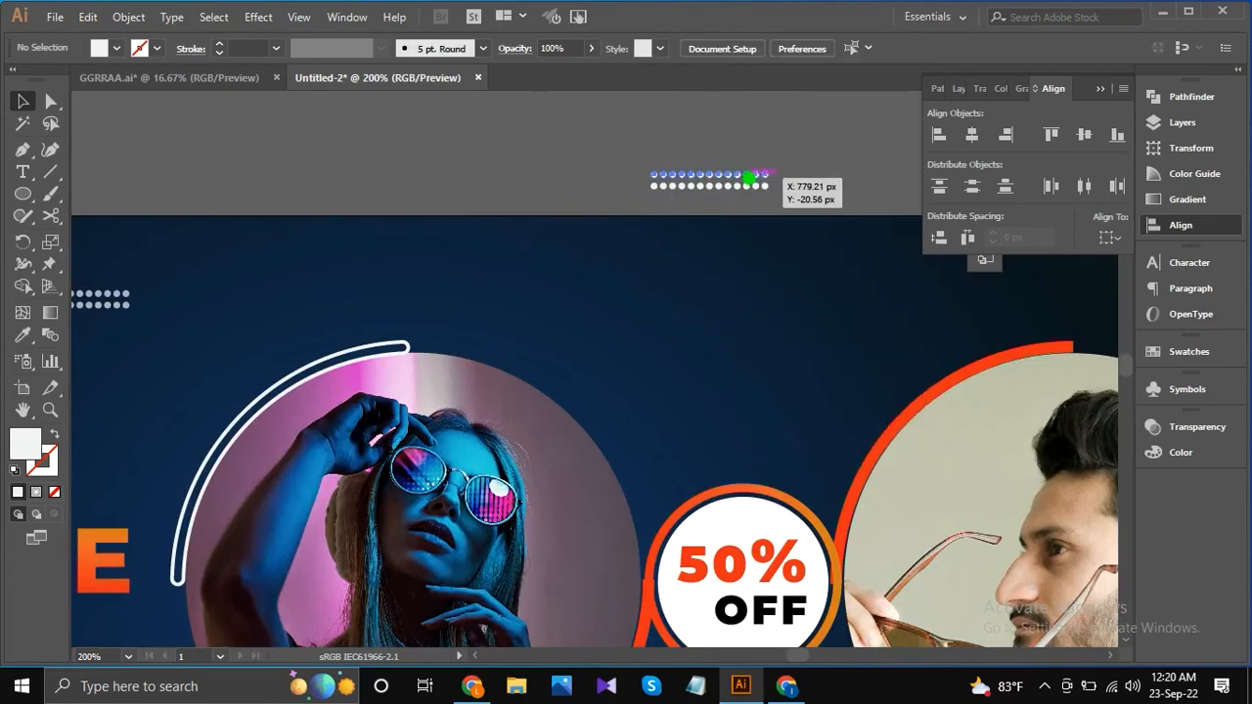